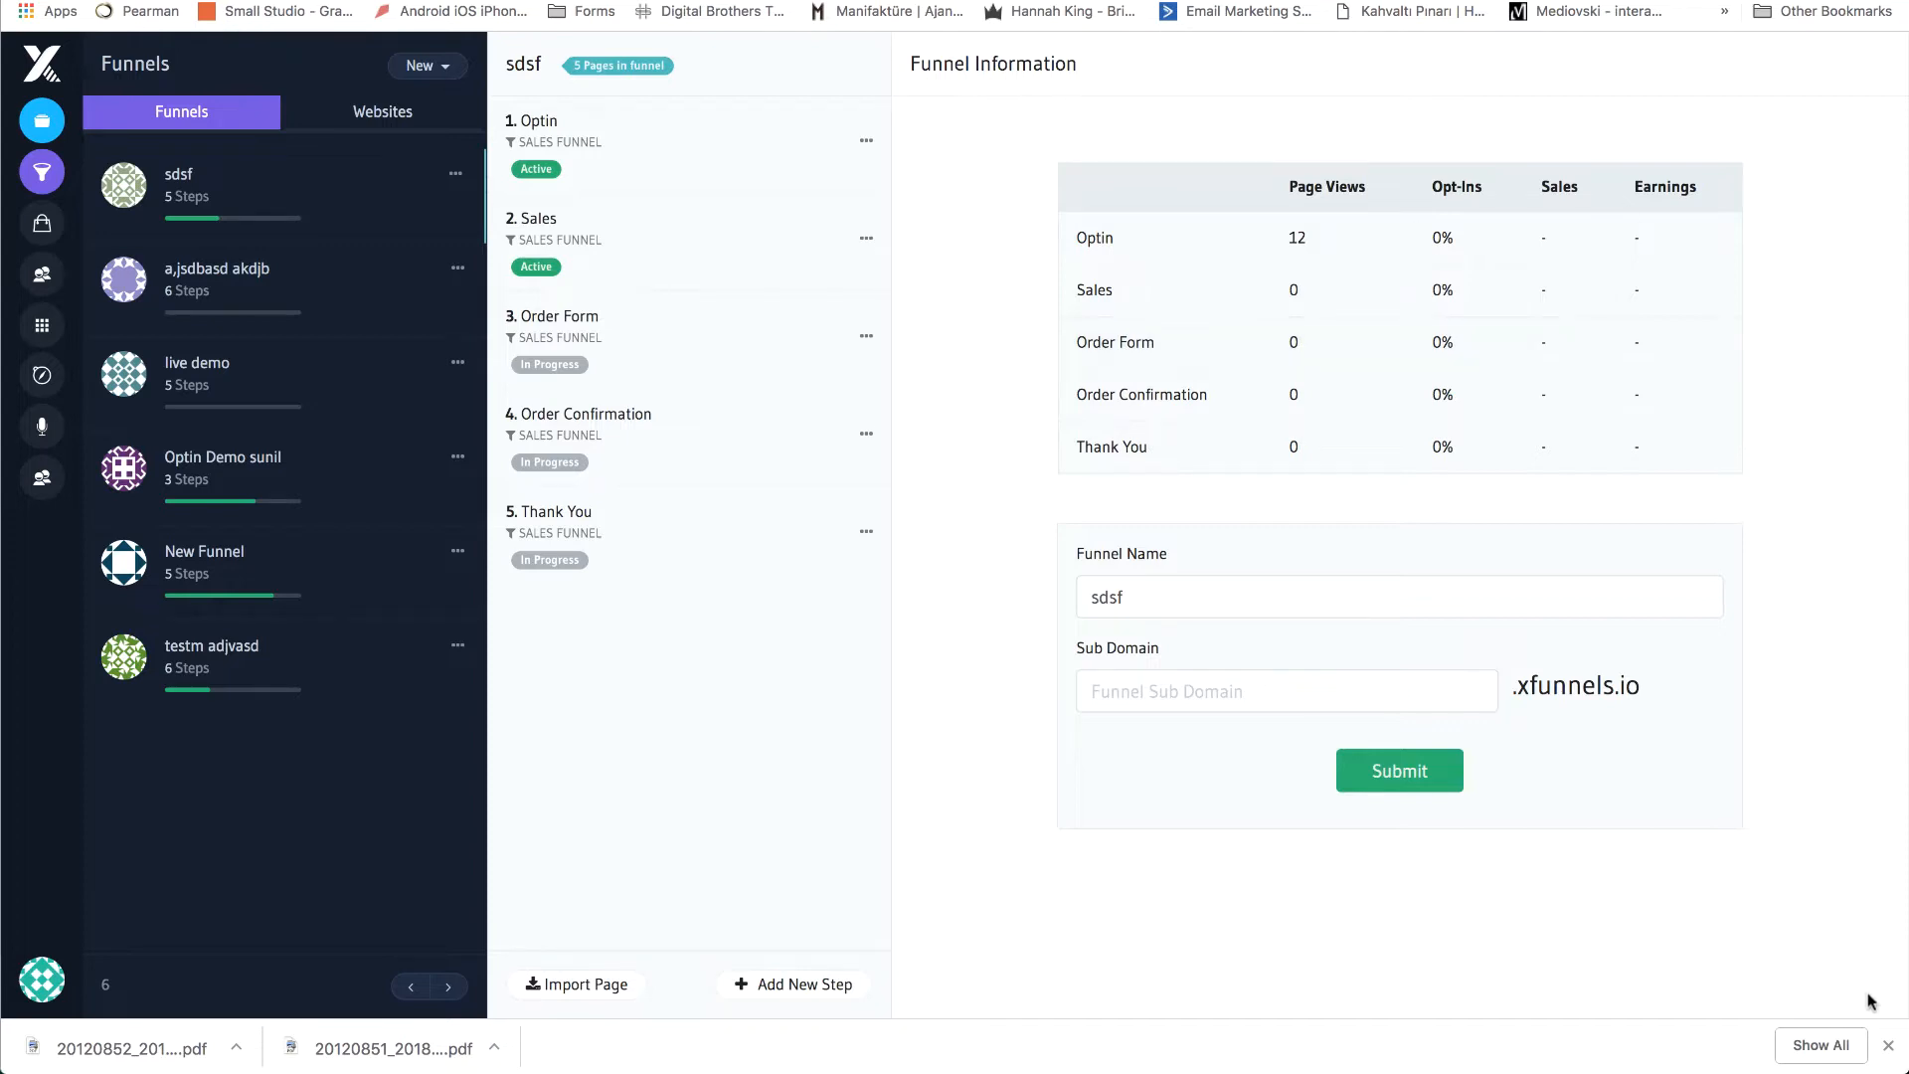
Choose the Blank Template as variant A of the sdsf funnel's Order Form step and open it in the page builder.
left_click(1888, 1044)
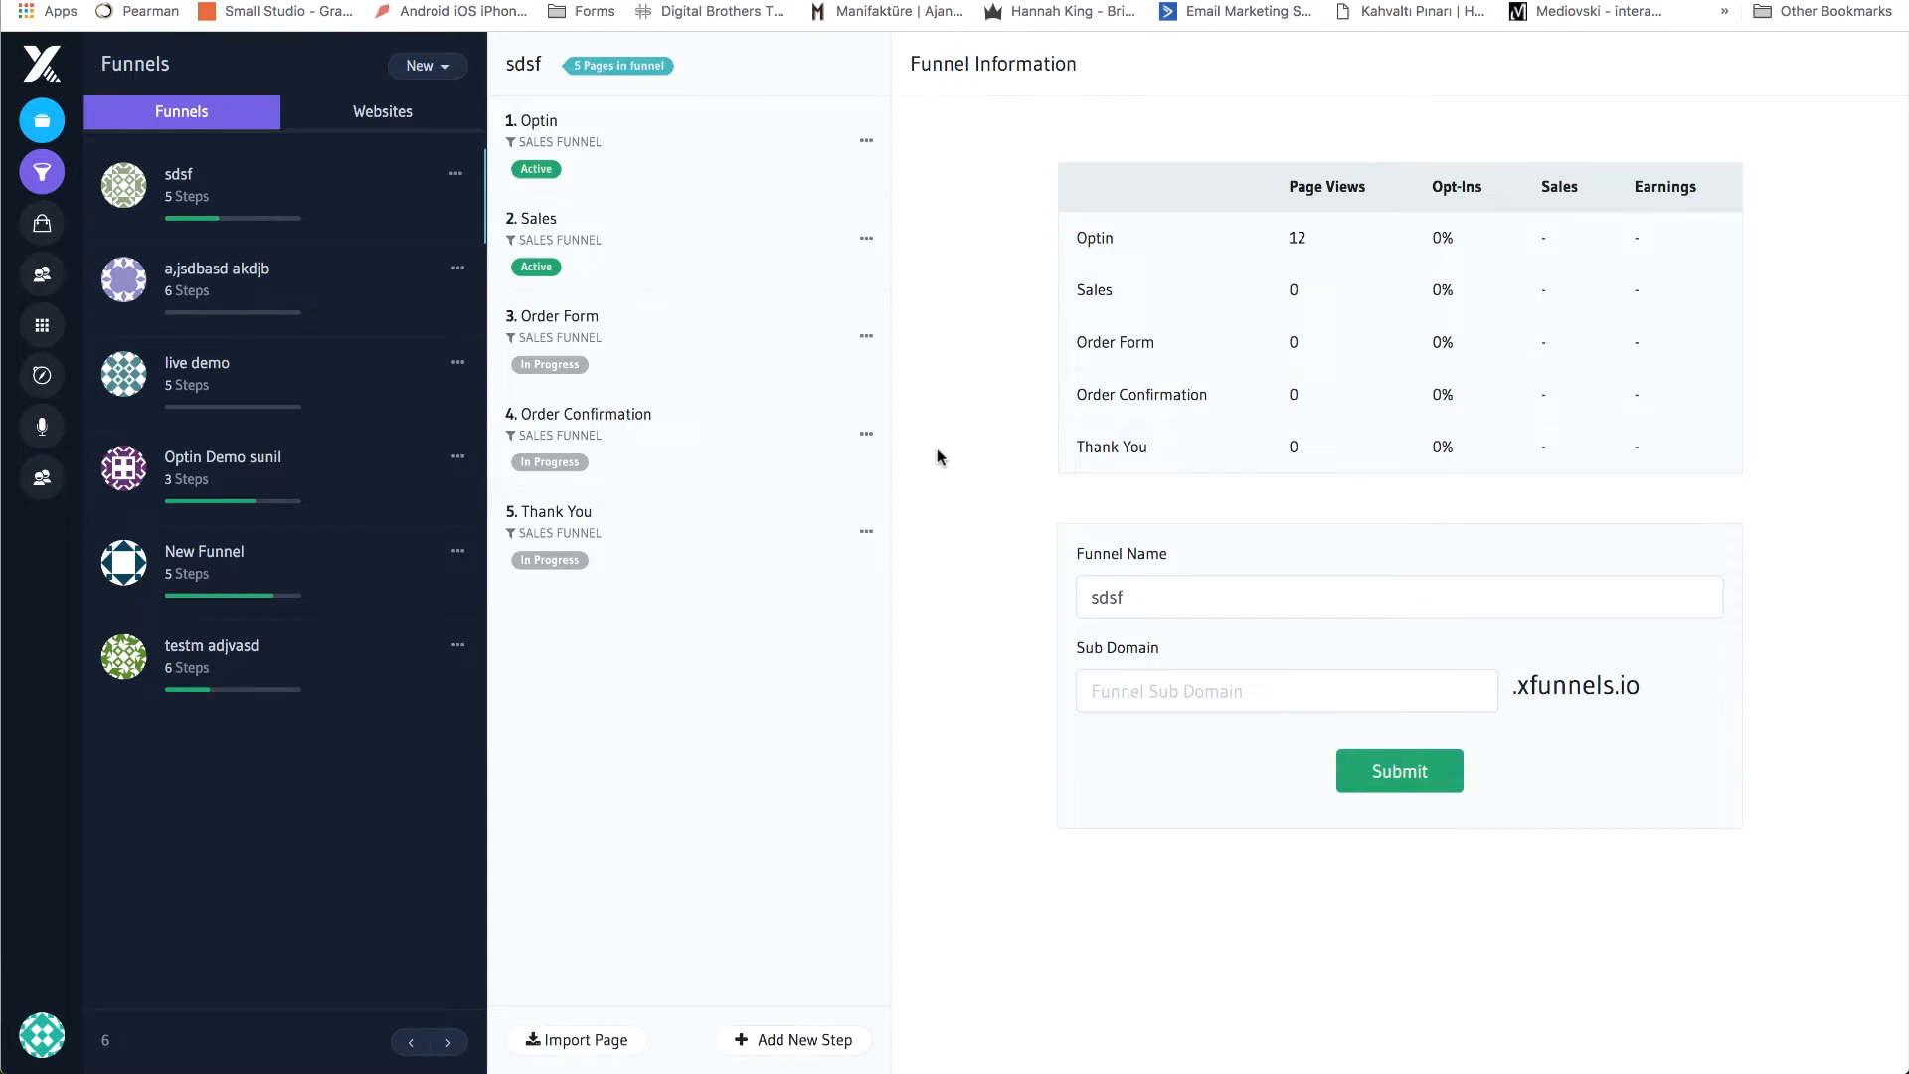
left_click(601, 326)
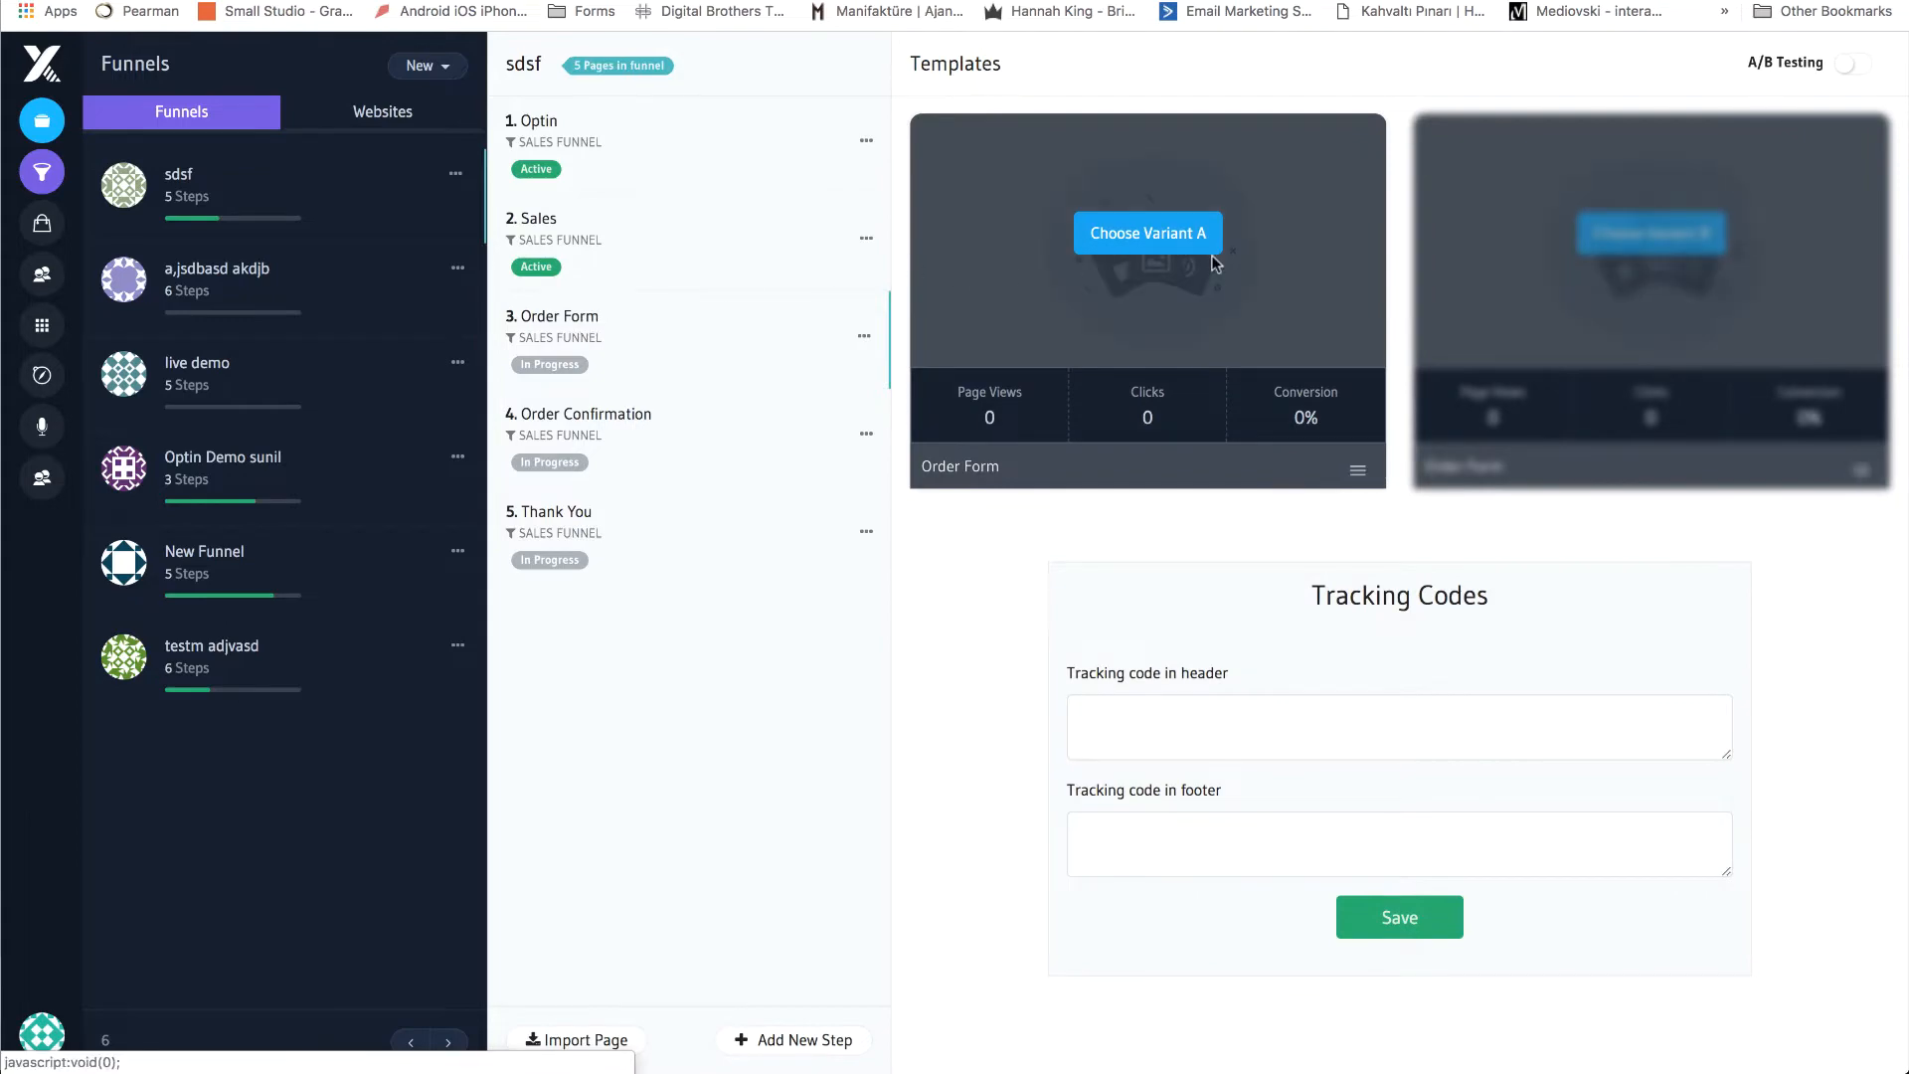
left_click(1183, 244)
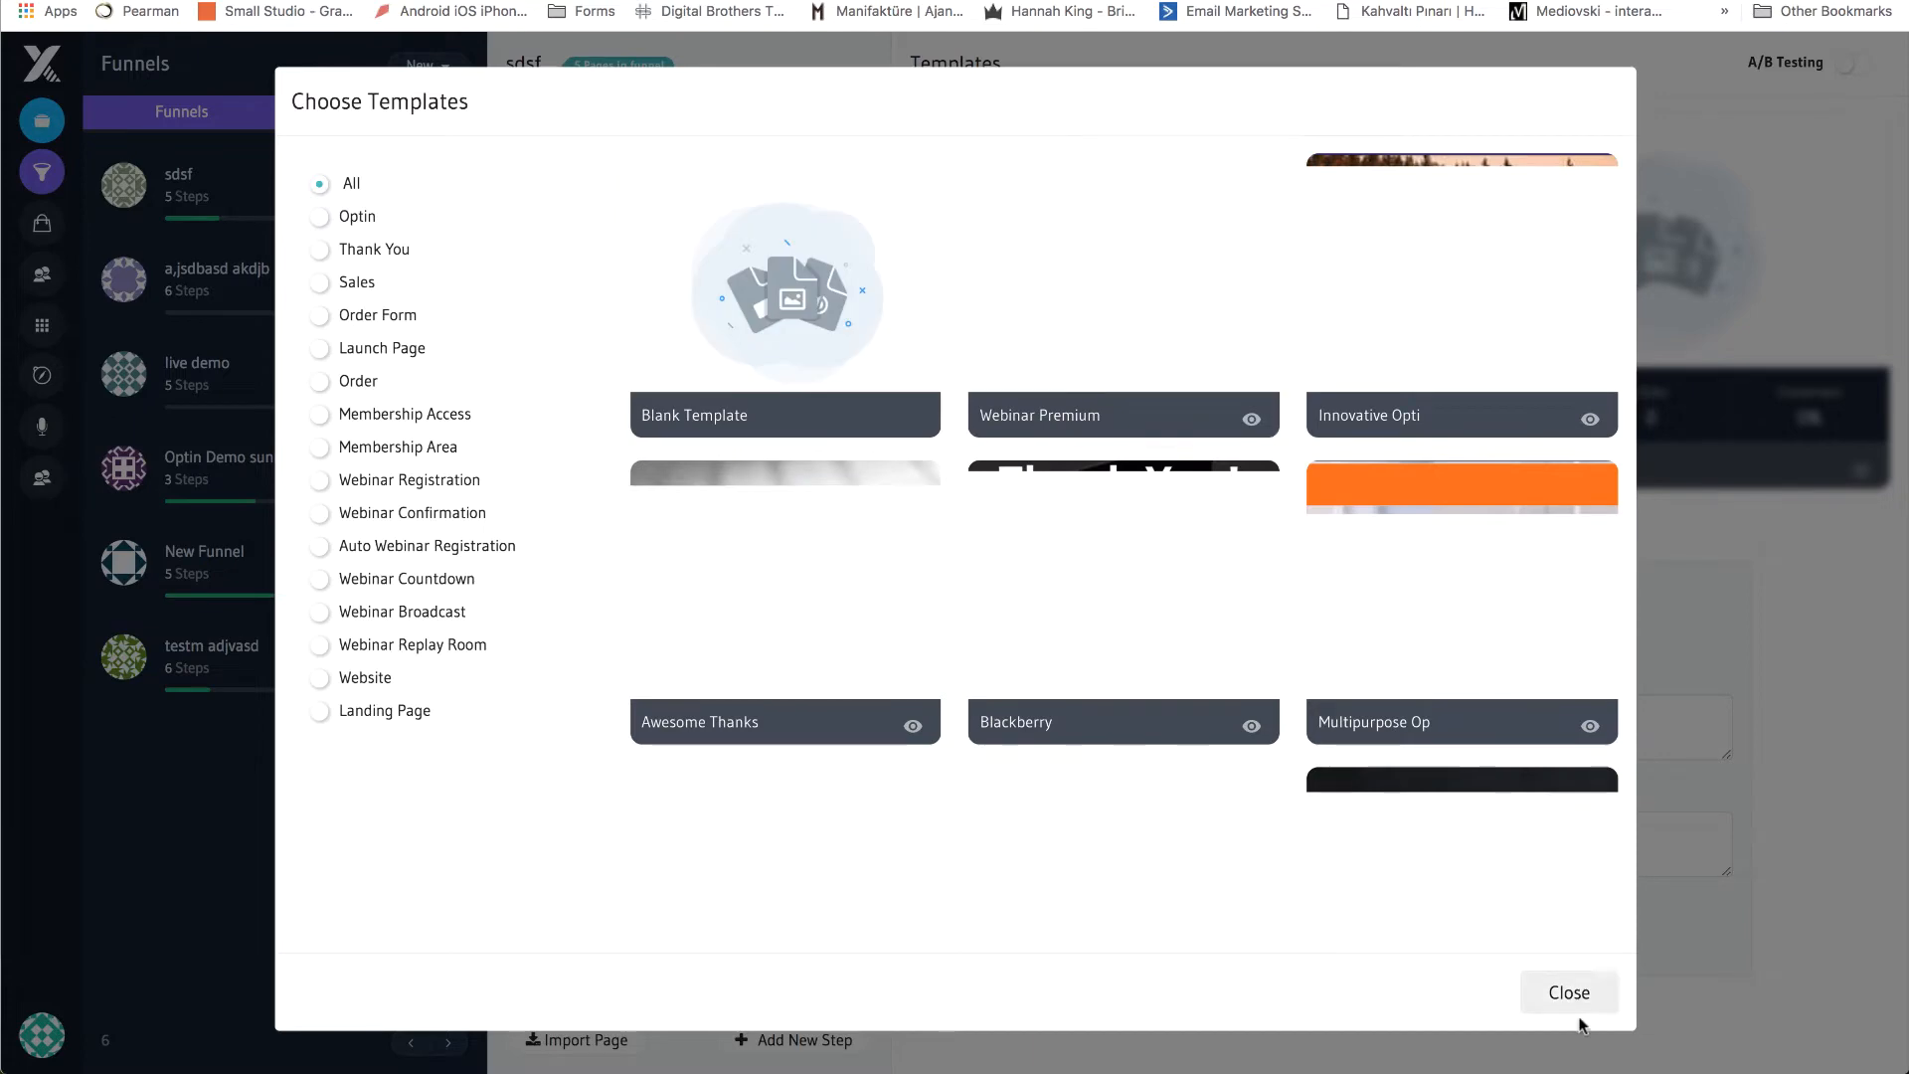
left_click(1571, 994)
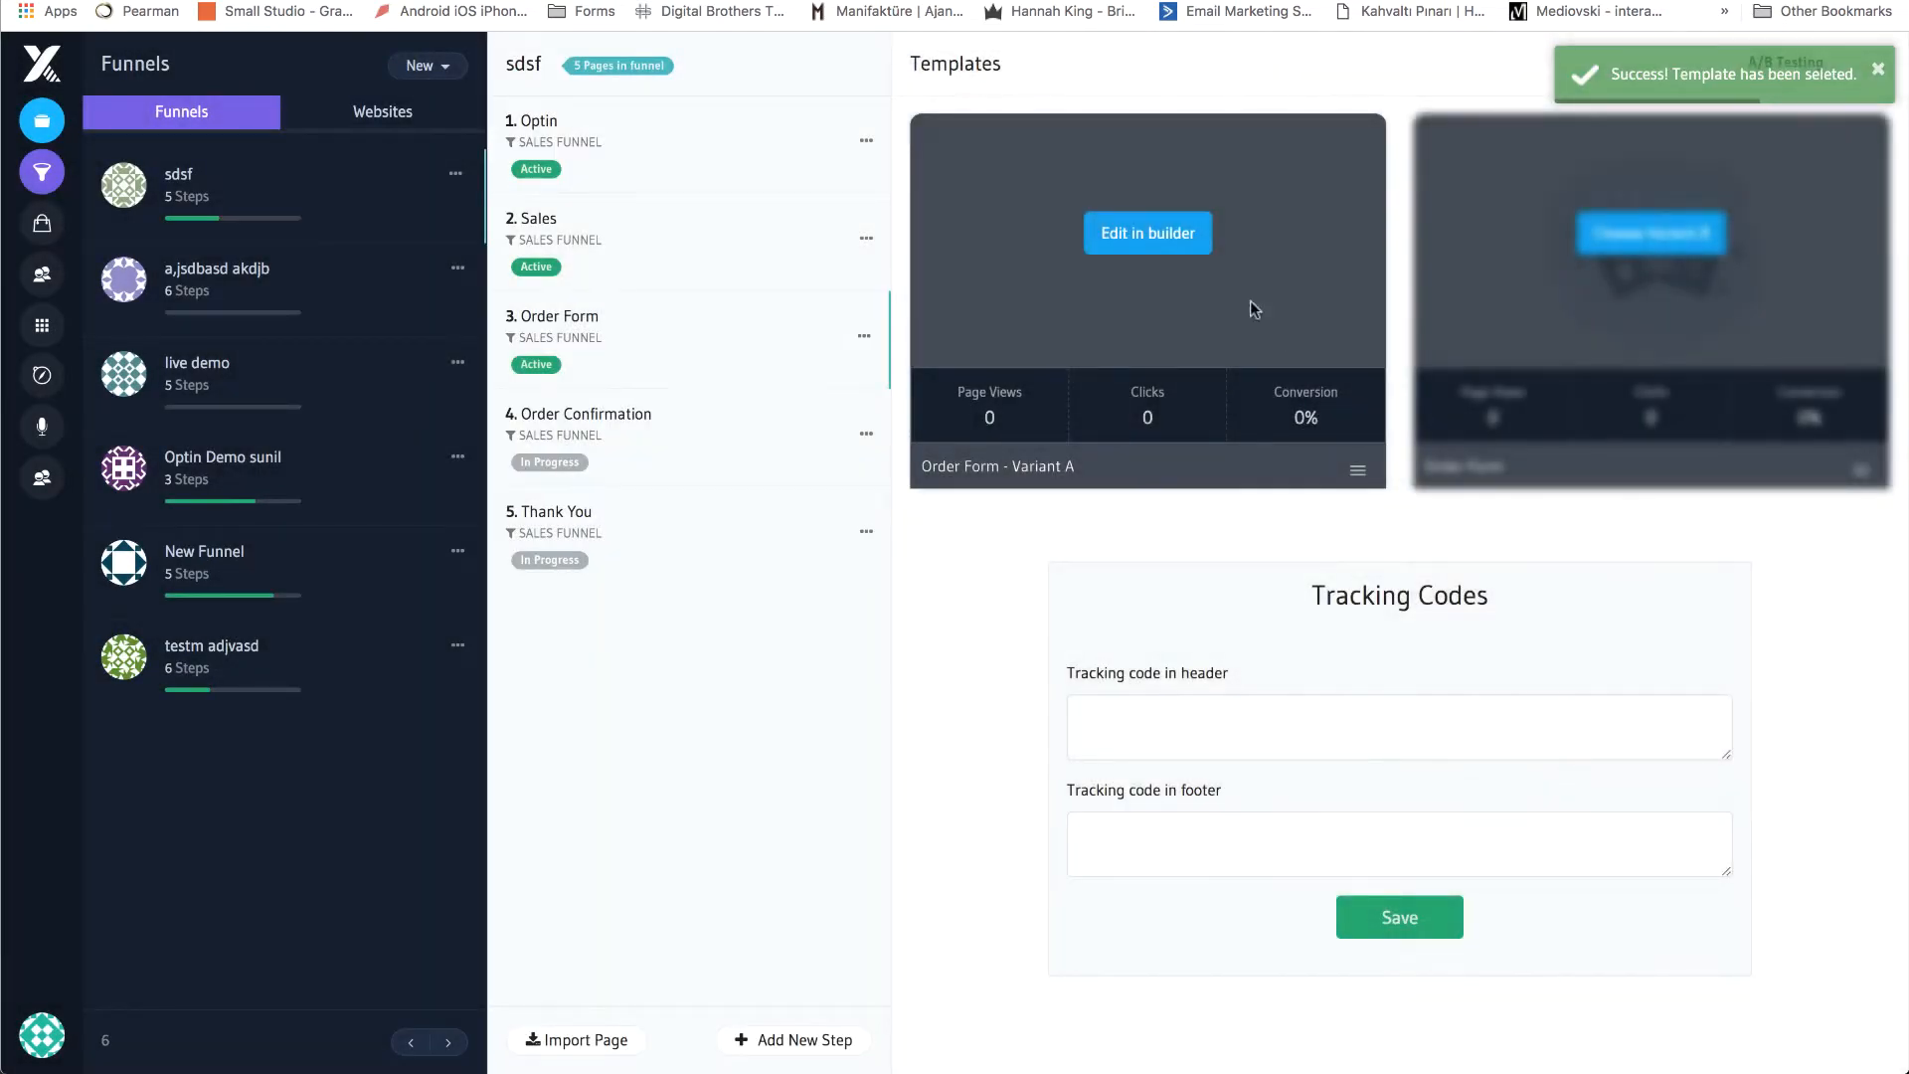
left_click(1175, 247)
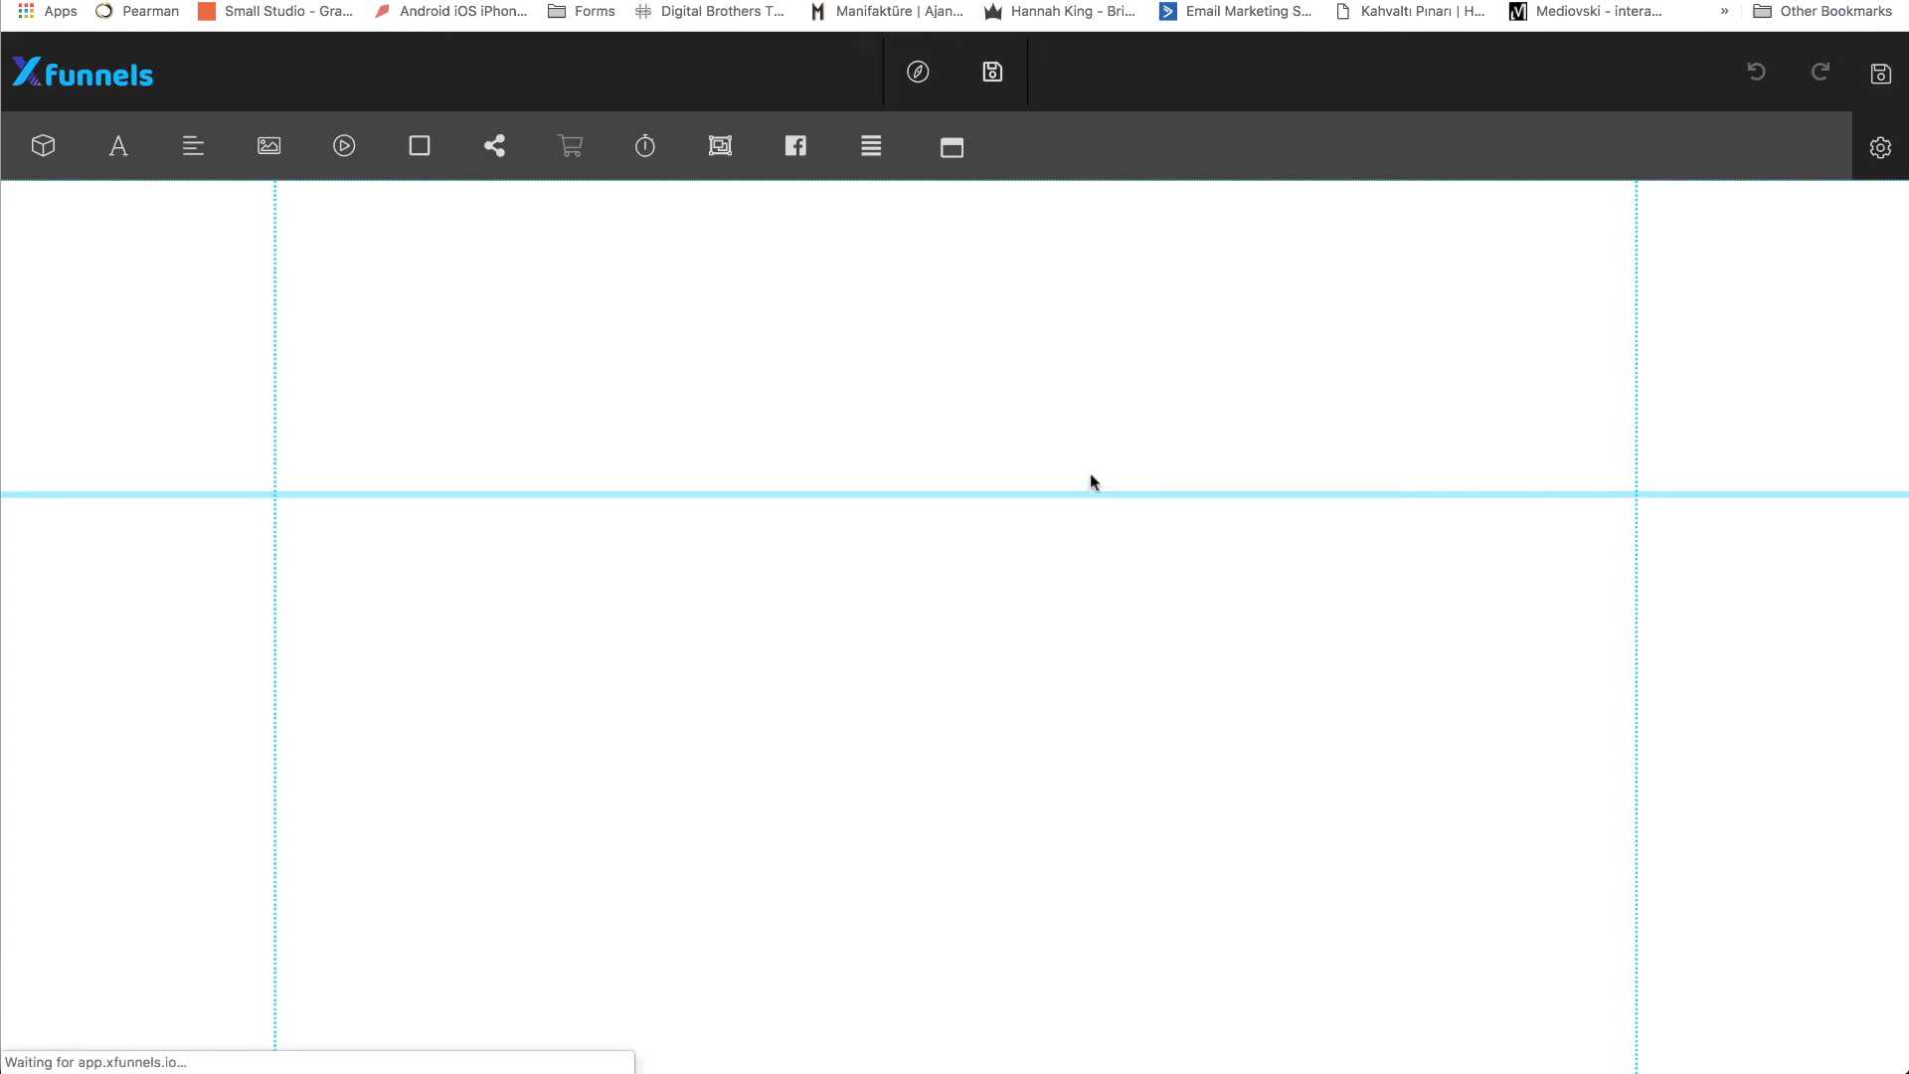
Increase the blank block's height and add a Submit button centred near the block's lower edge.
left_click(1092, 475)
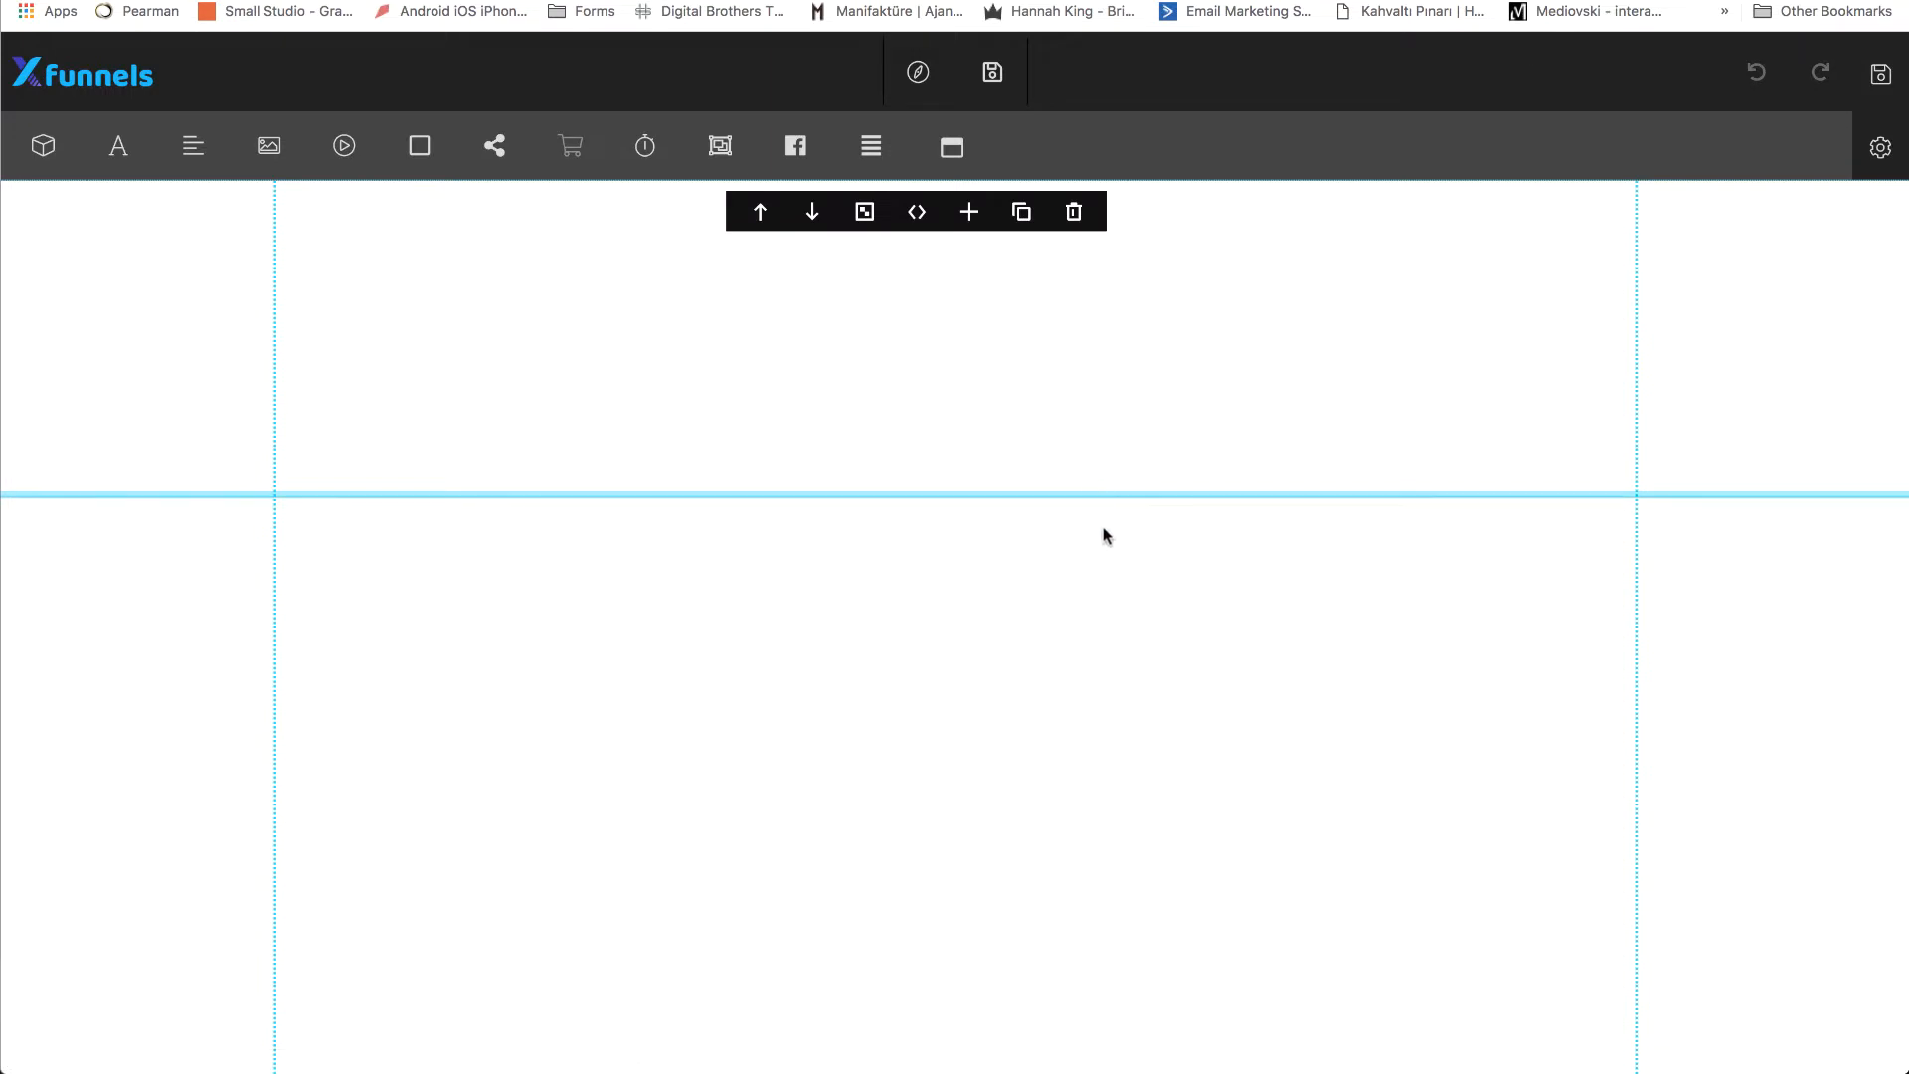
left_click_drag(1103, 495, 1104, 666)
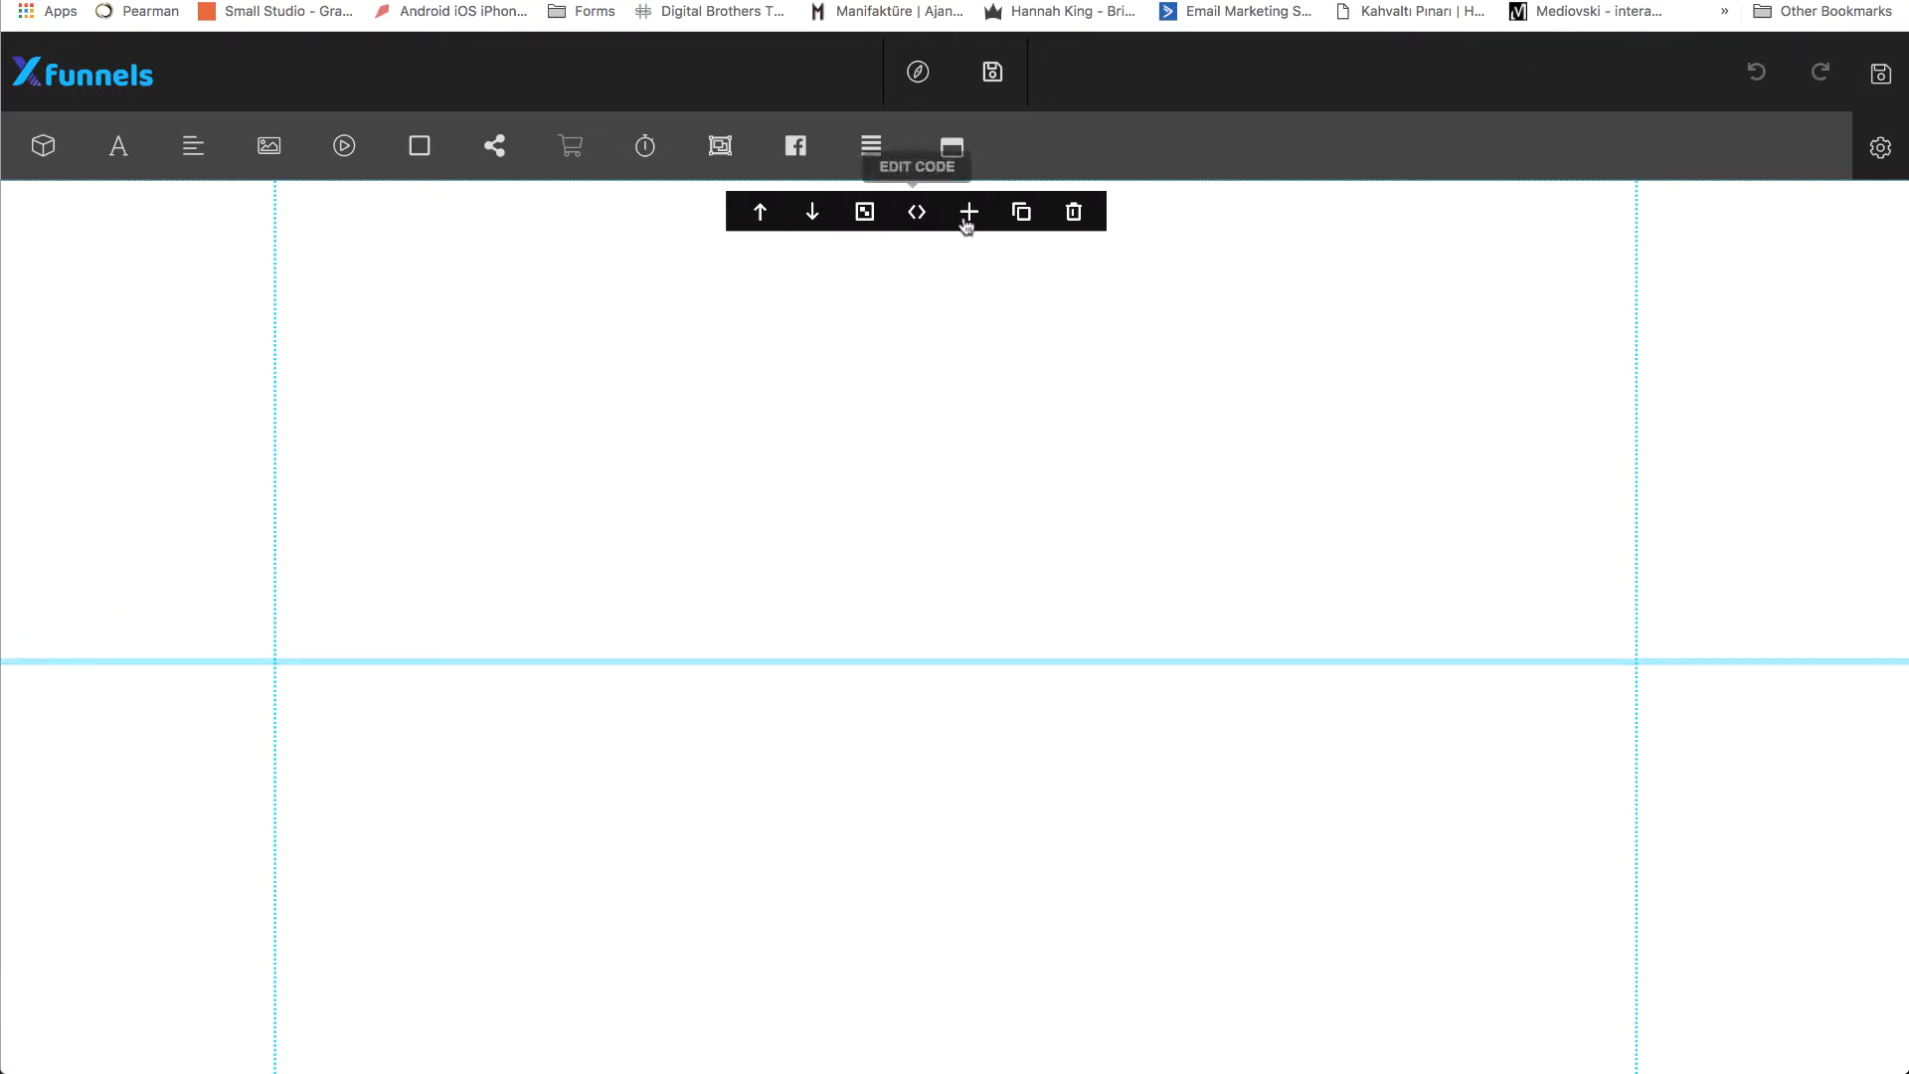
left_click(962, 157)
left_click(875, 252)
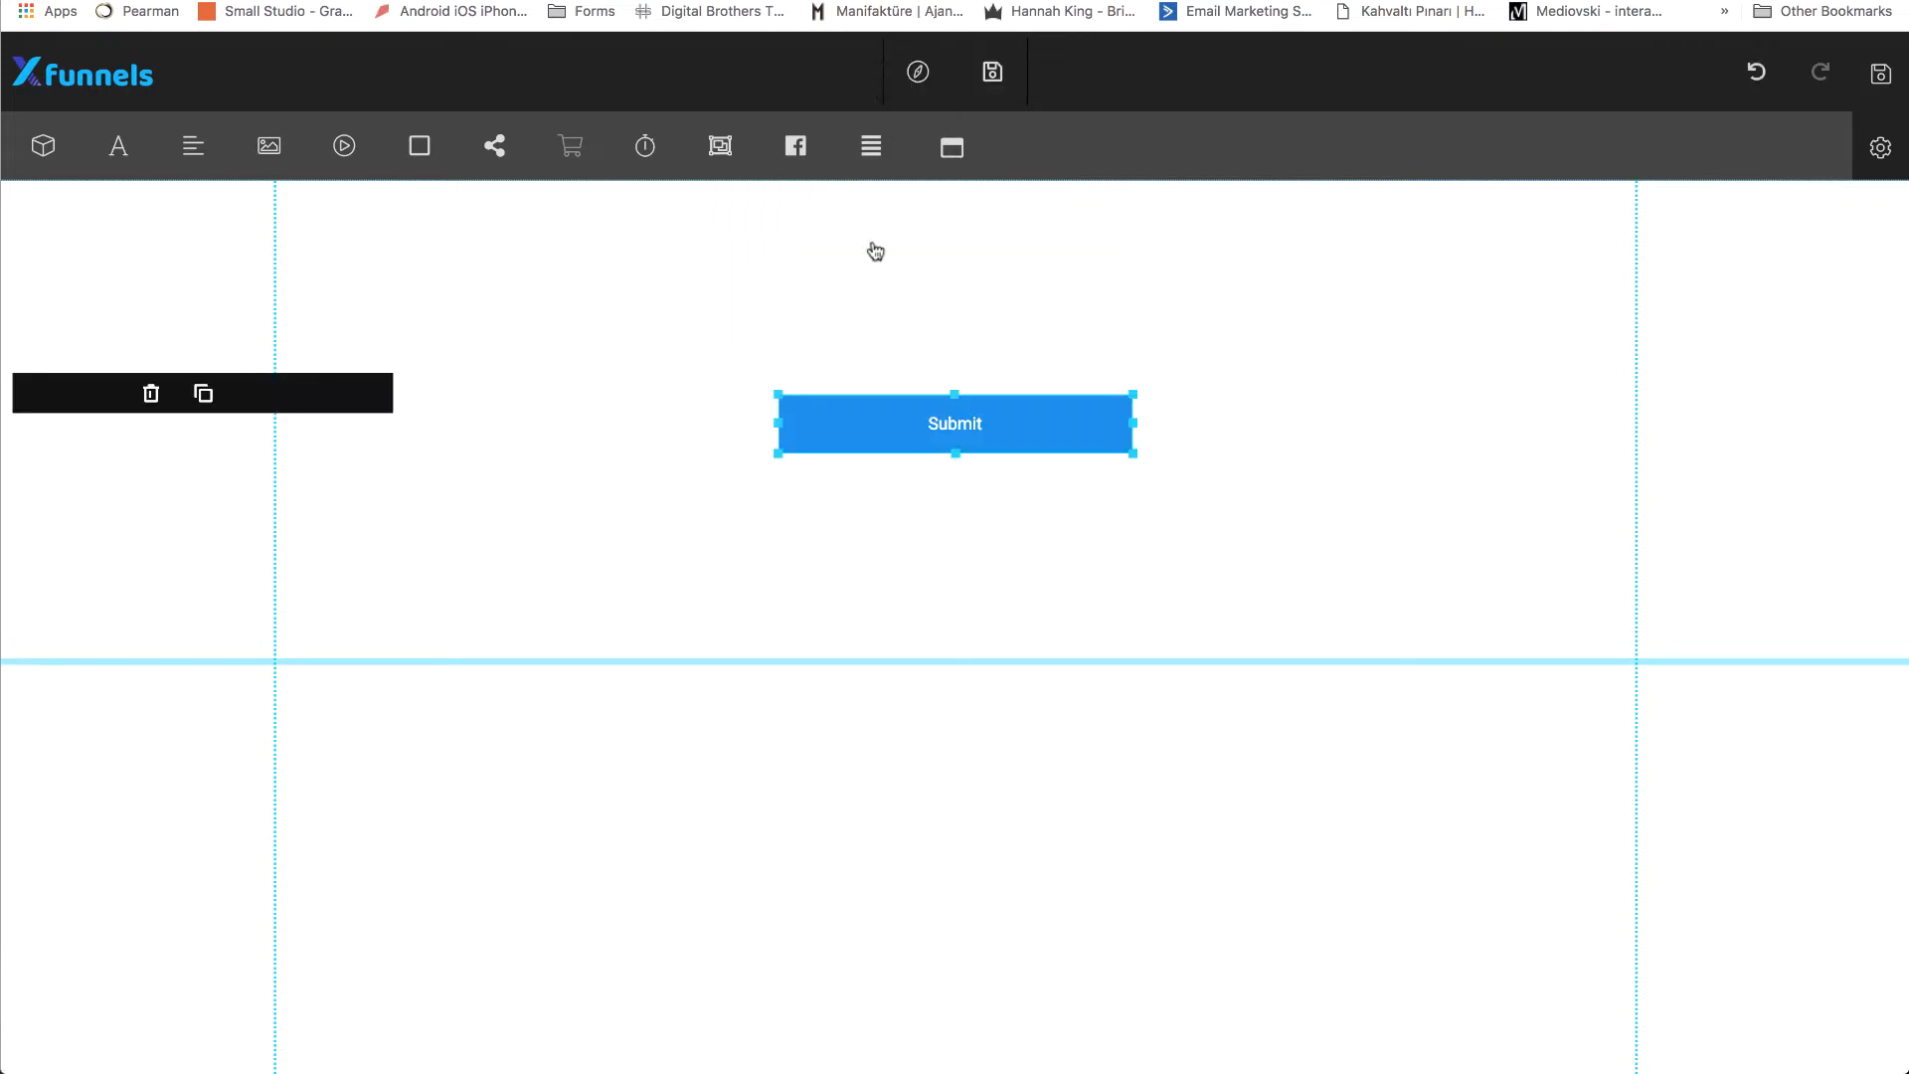
left_click_drag(928, 420, 927, 565)
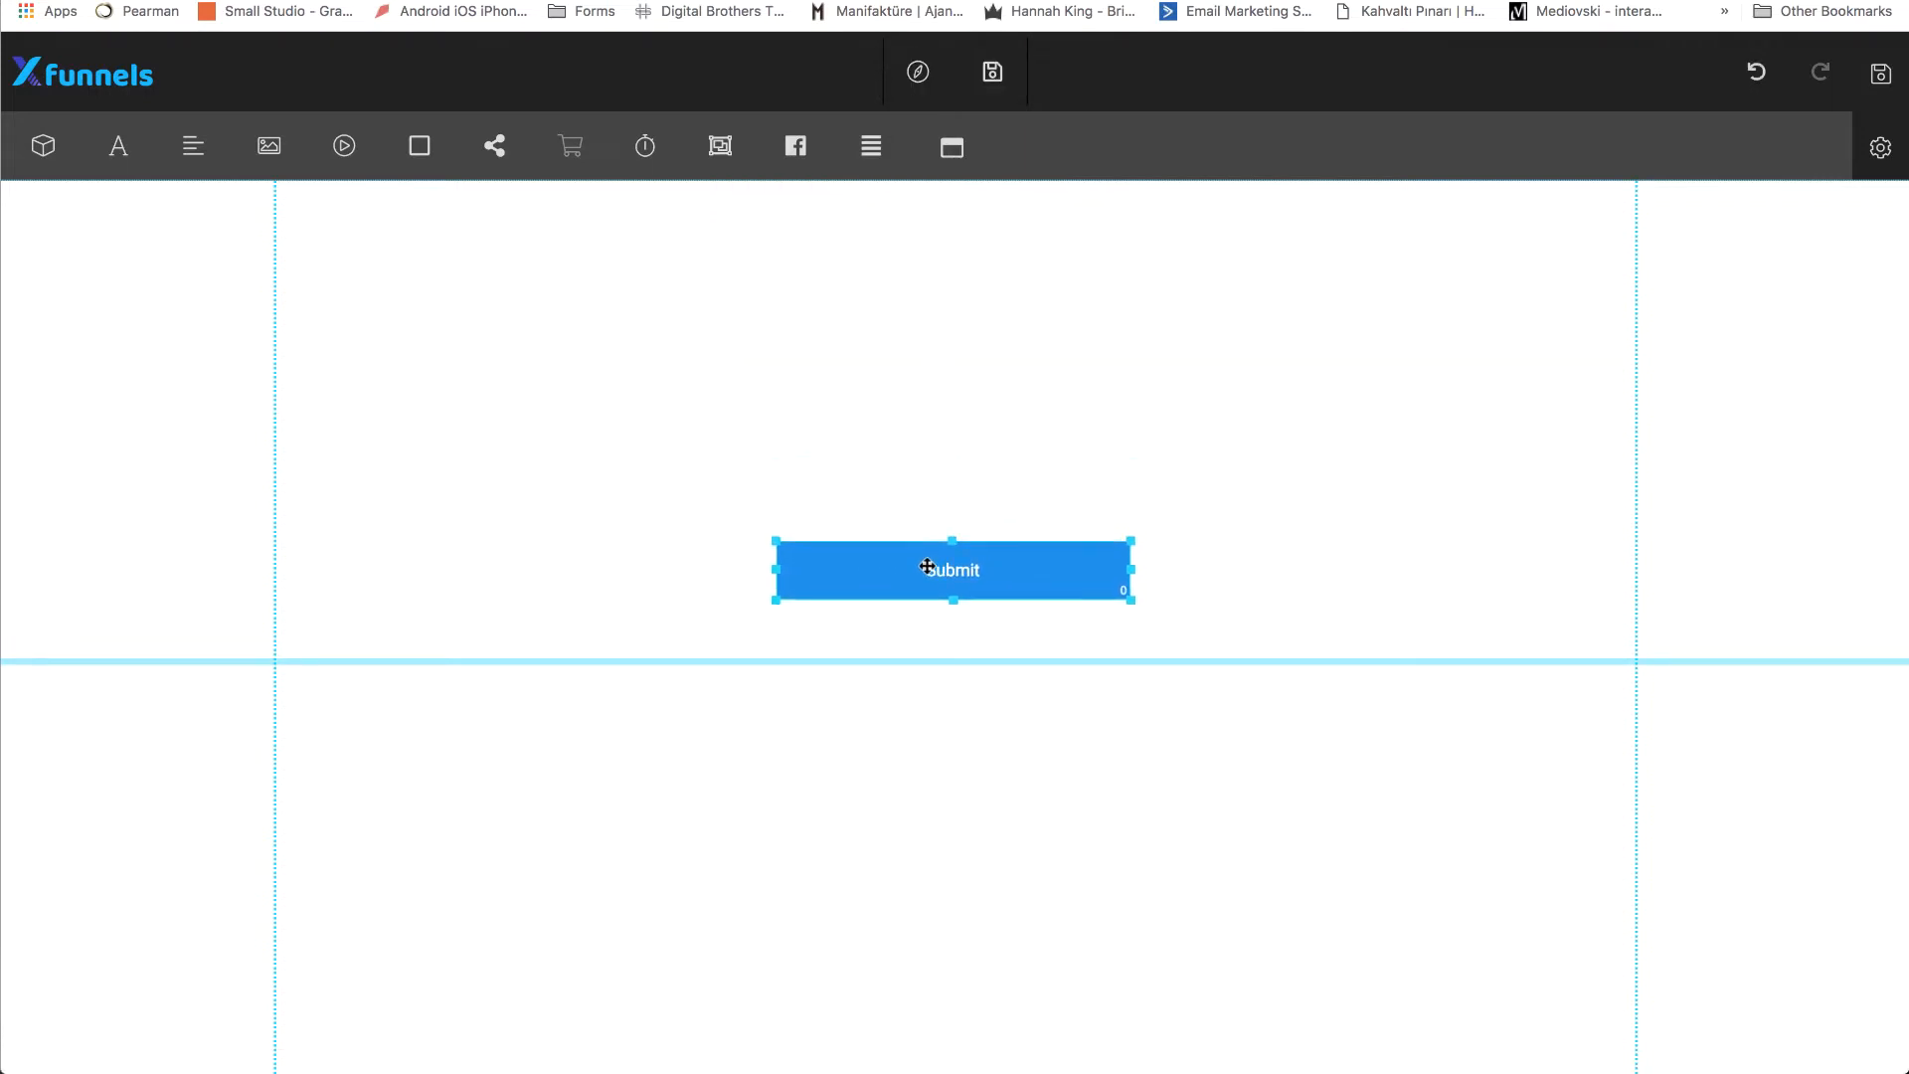
left_click(899, 481)
left_click(936, 582)
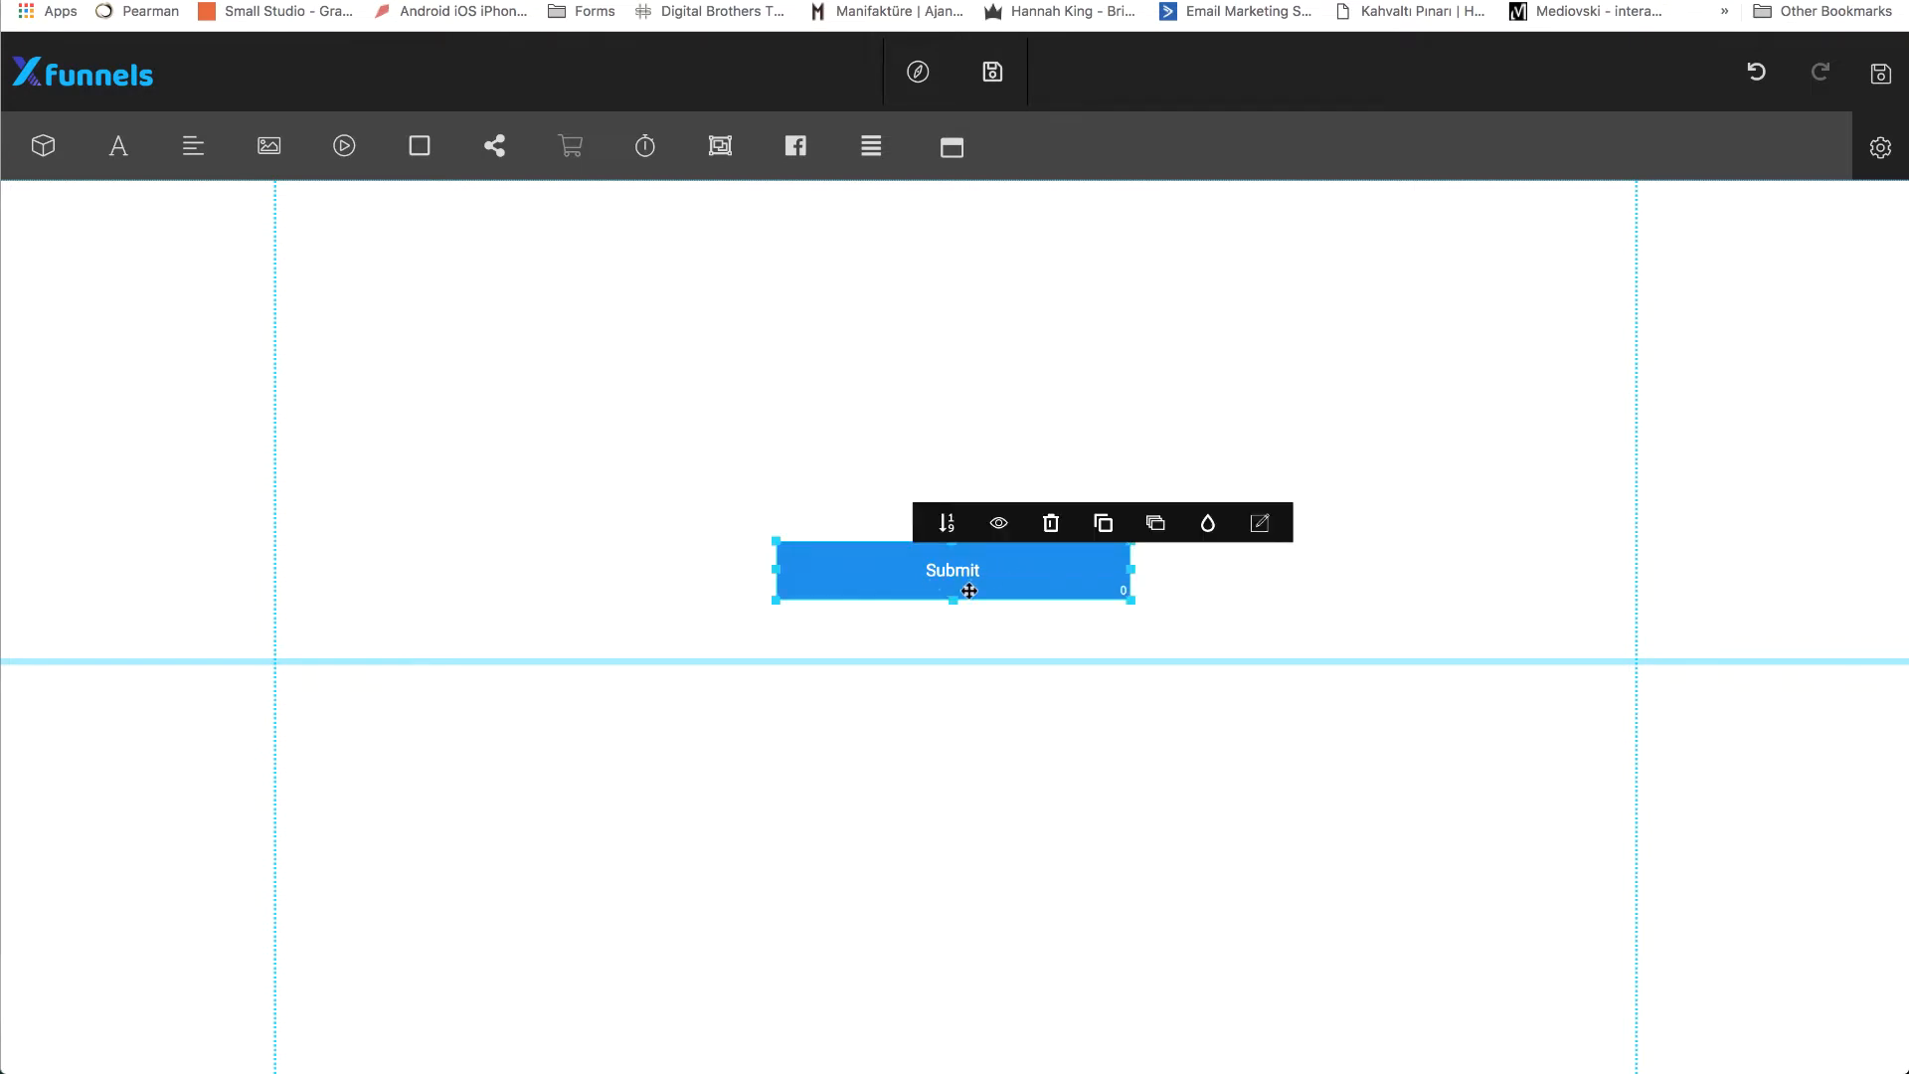
left_click(823, 372)
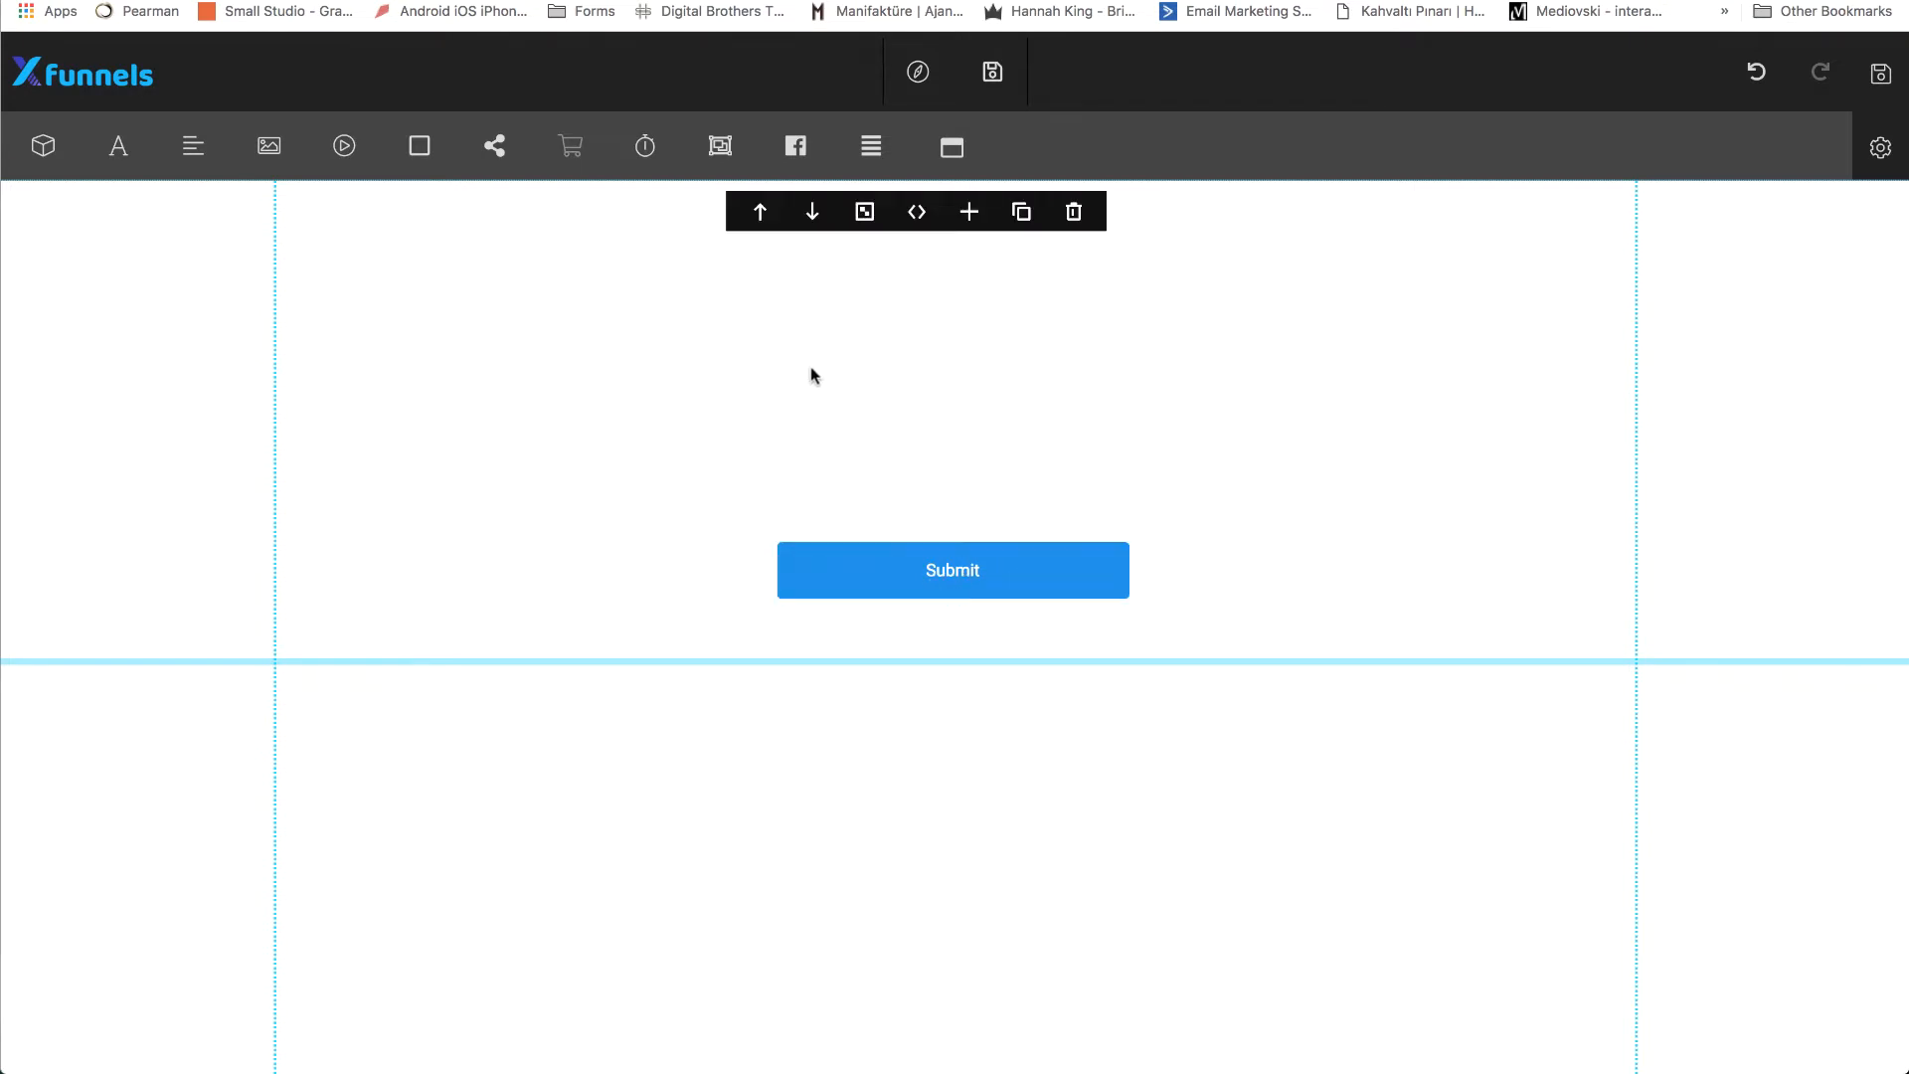
Insert the video popup preset from the Modal Popups category into the page.
left_click(42, 156)
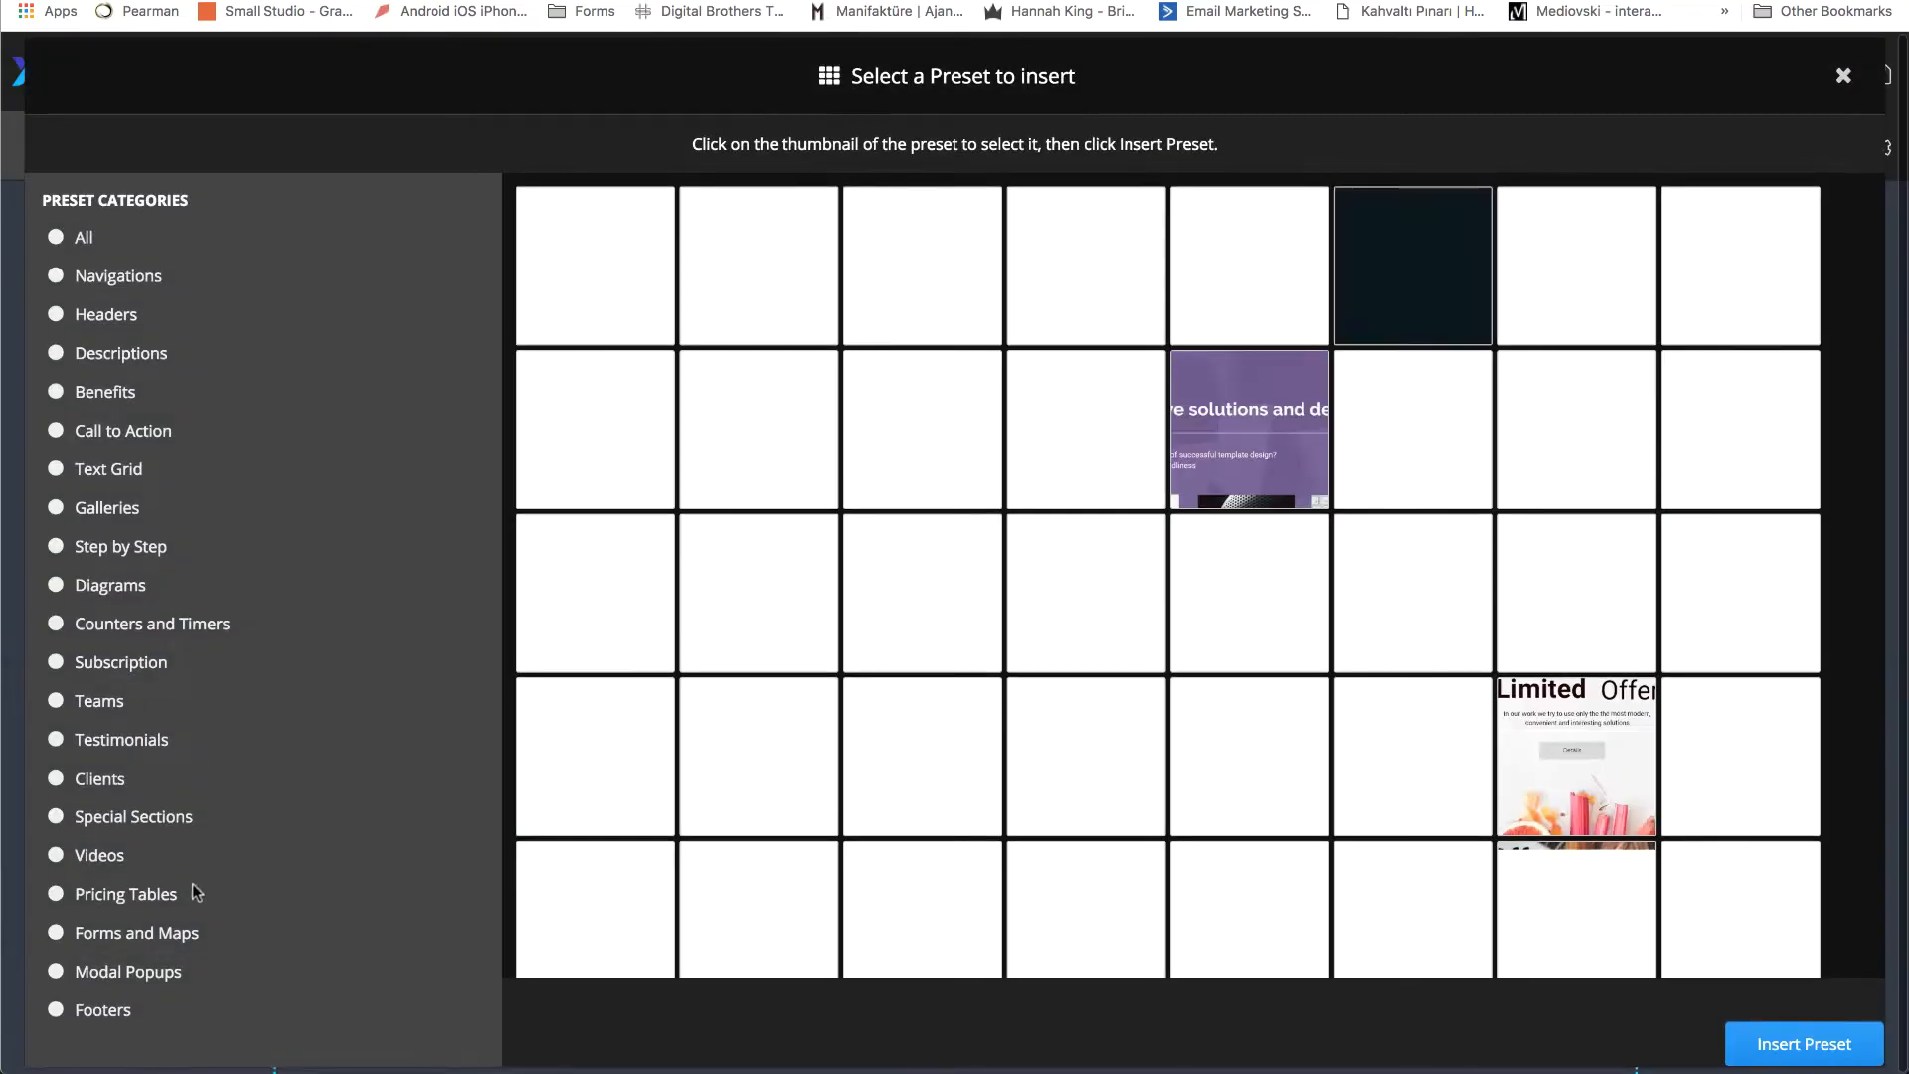
left_click(82, 979)
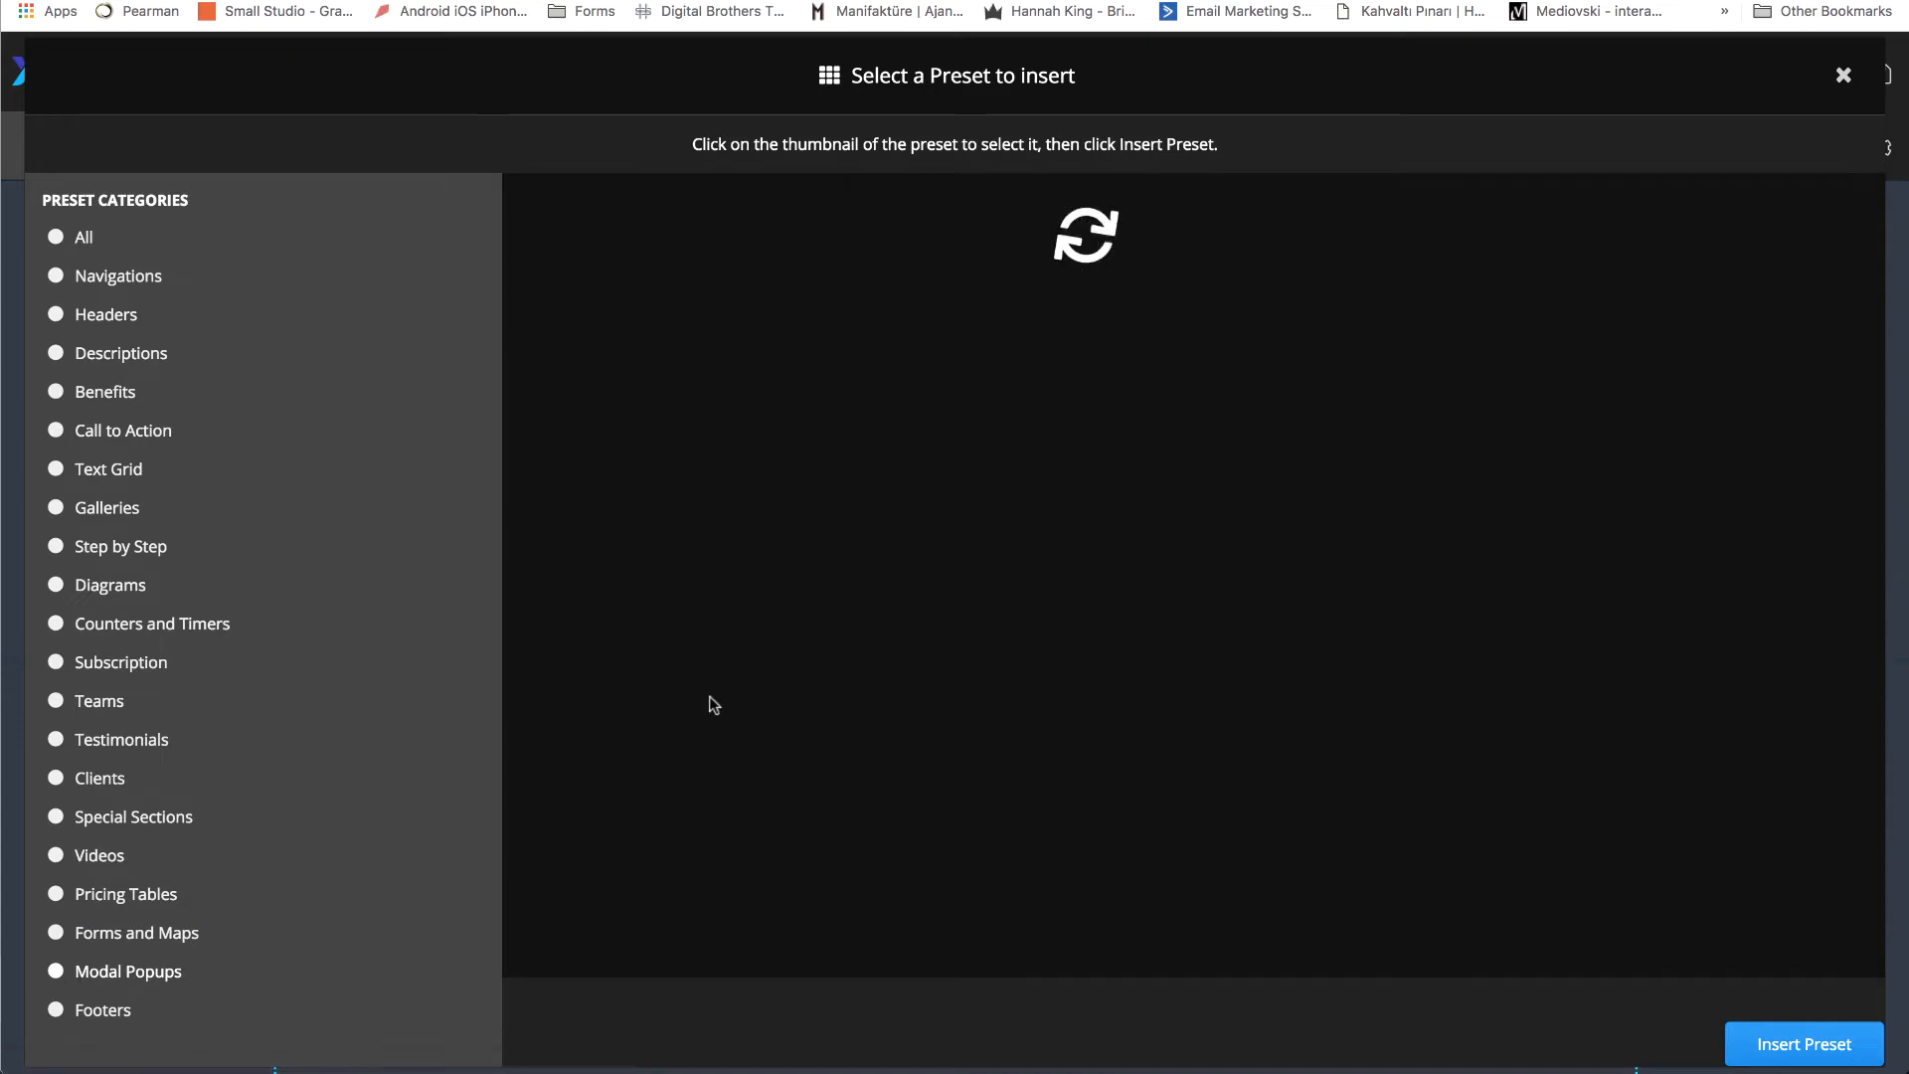
left_click(58, 979)
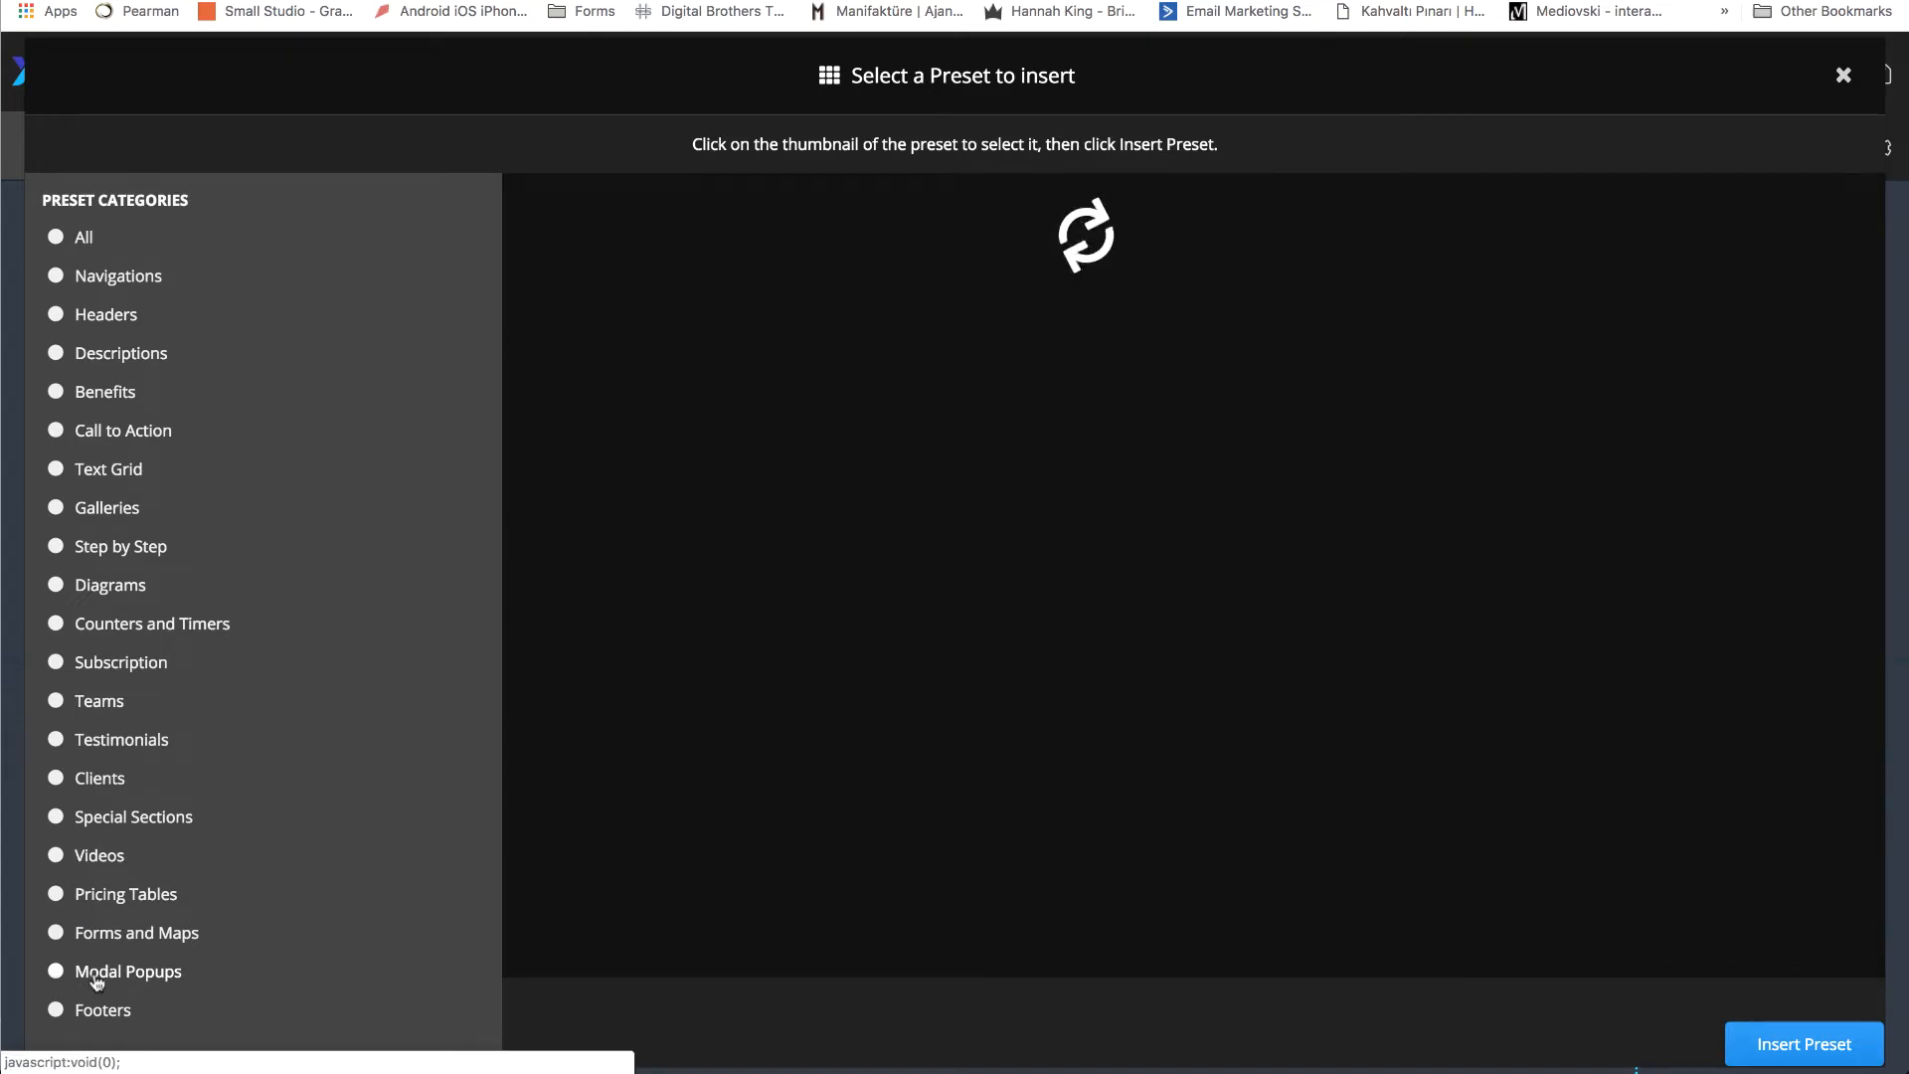
left_click(608, 279)
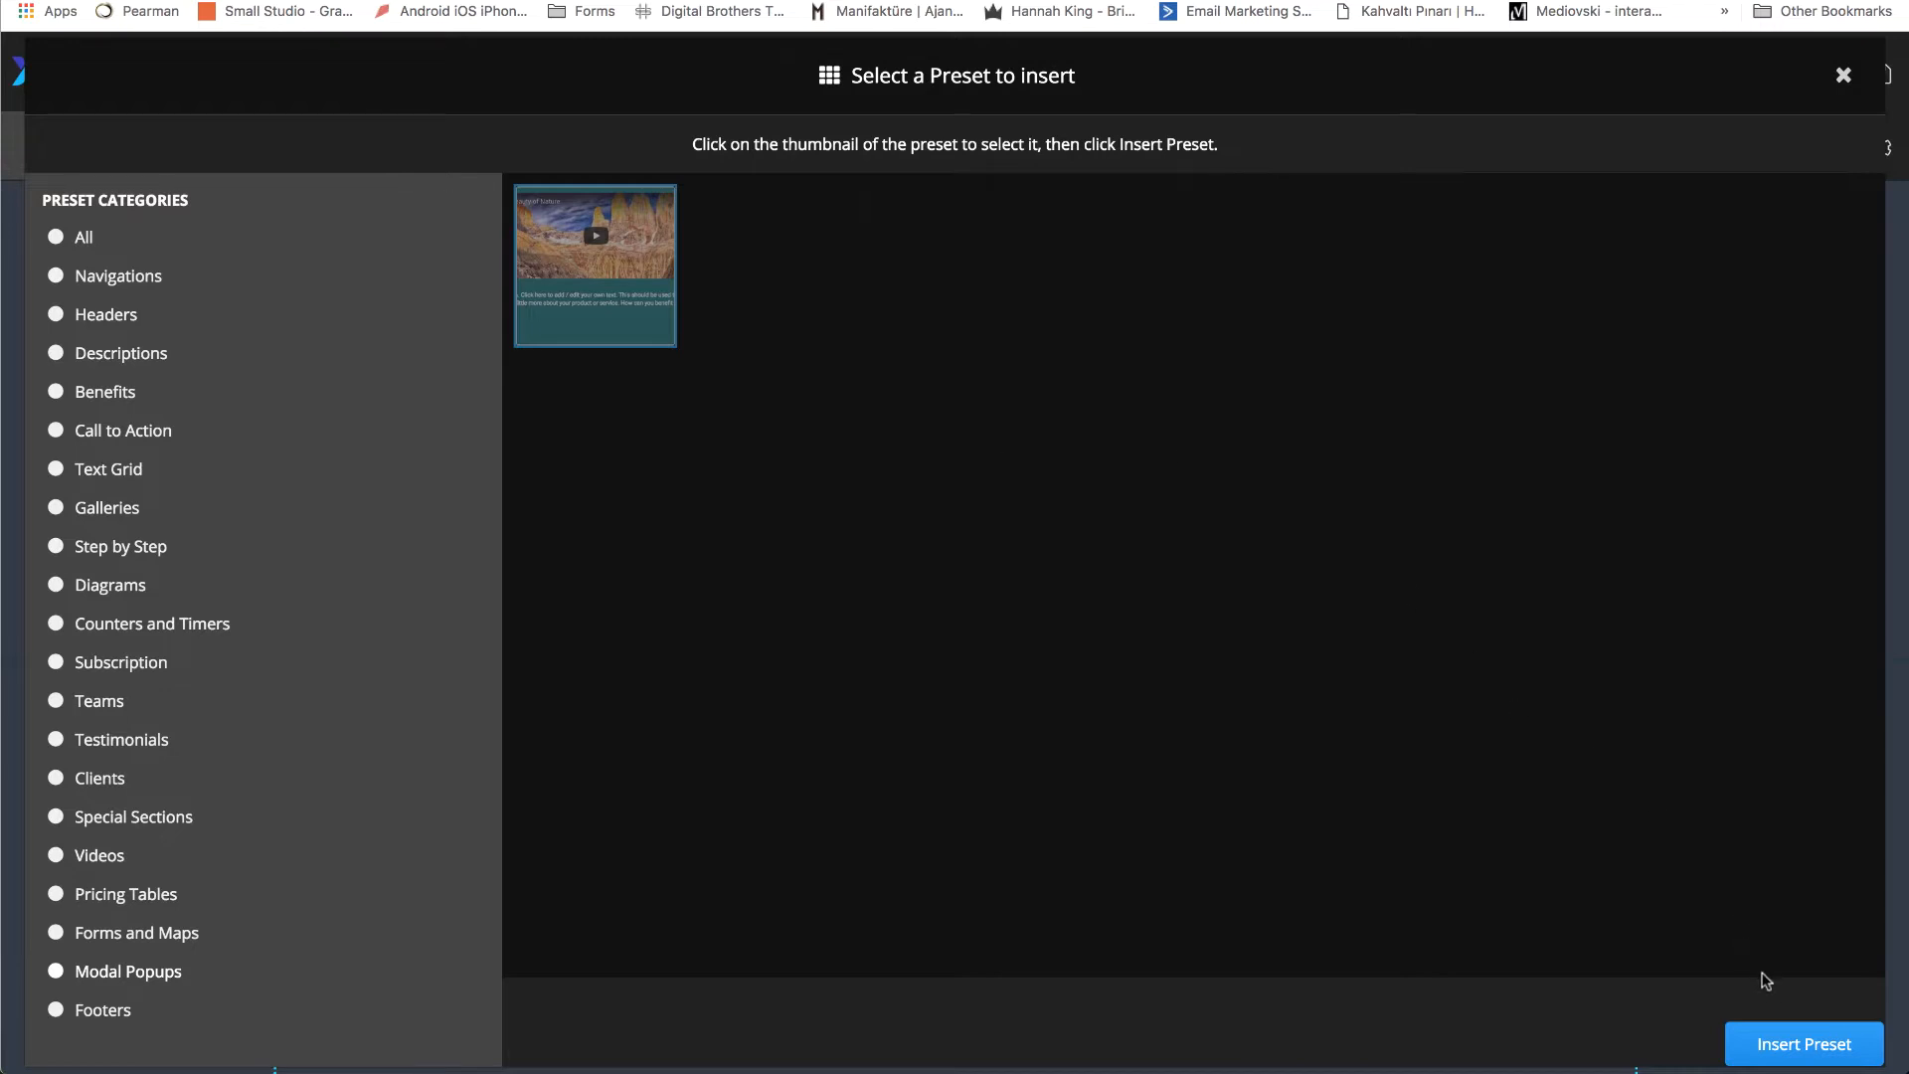
left_click(1815, 1056)
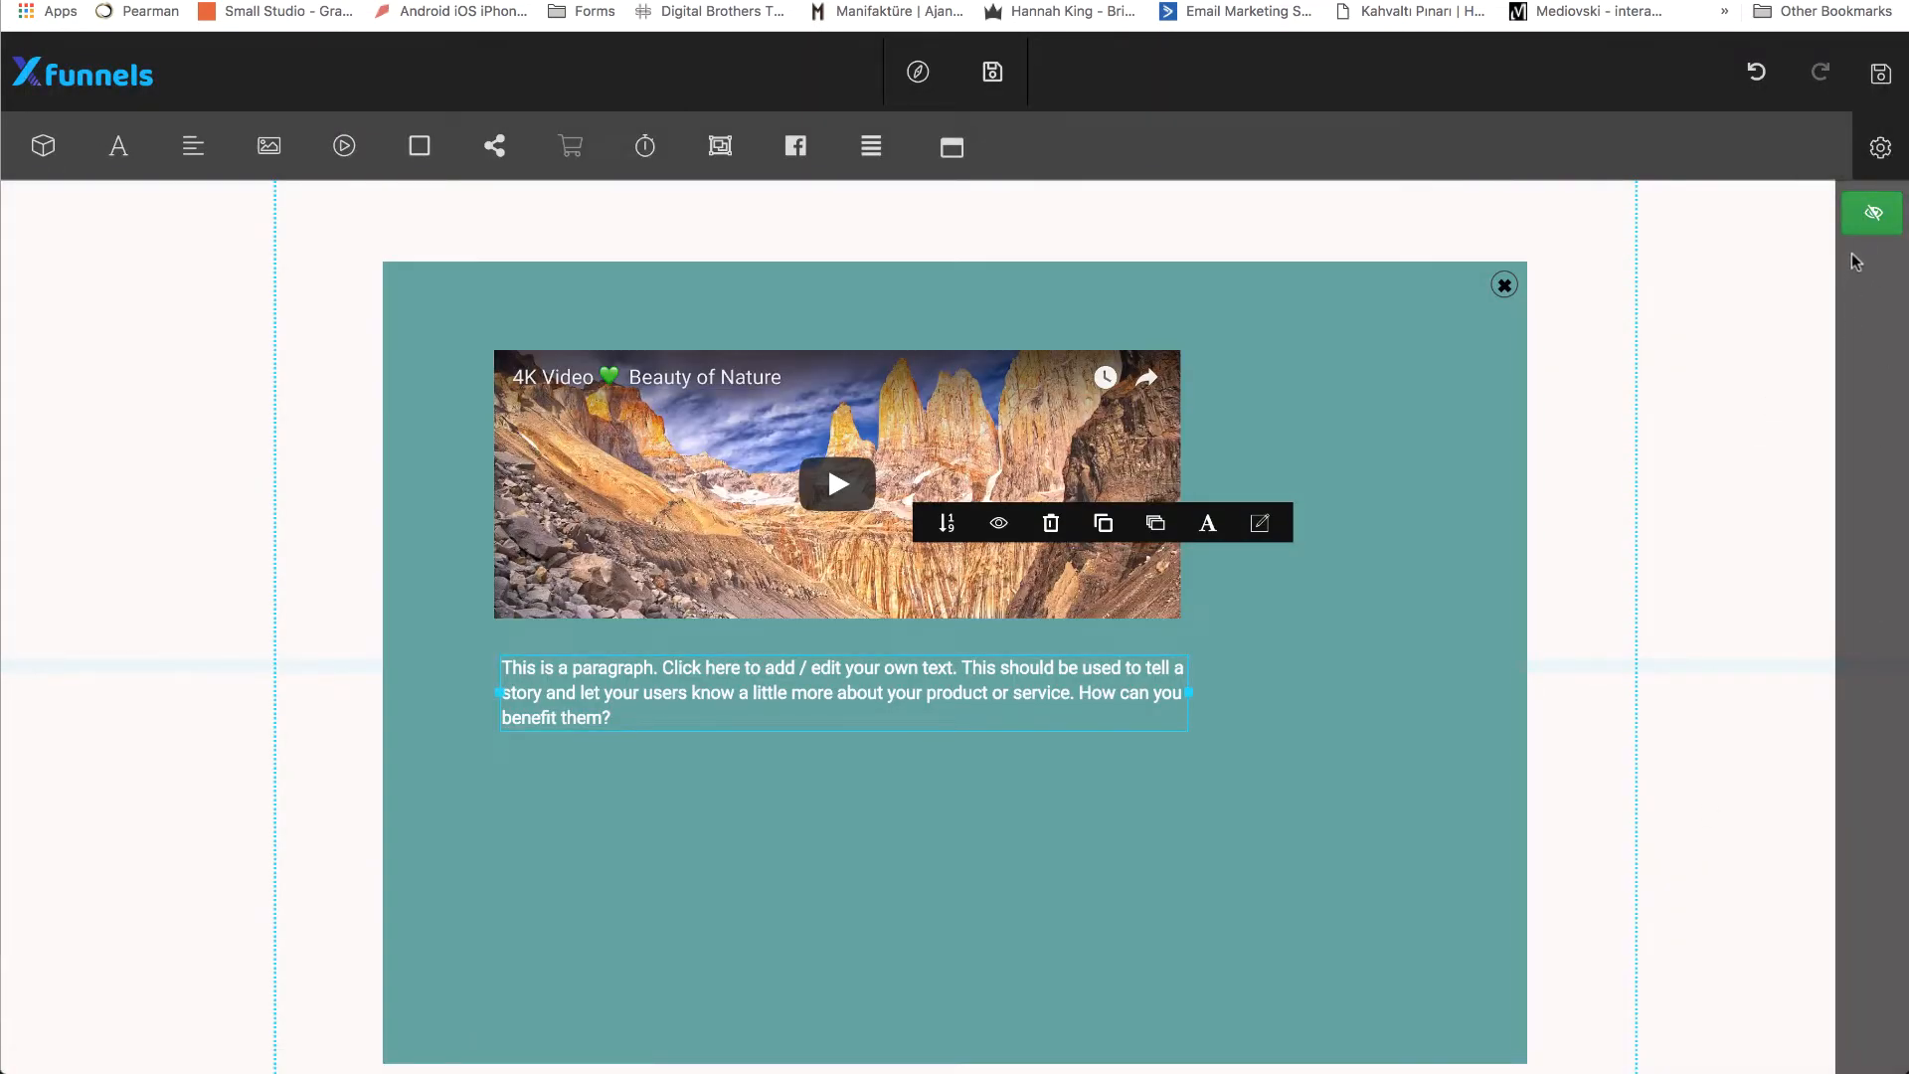
Switch the modal popup's visibility off and on to compare the page with and without it.
left_click(1872, 213)
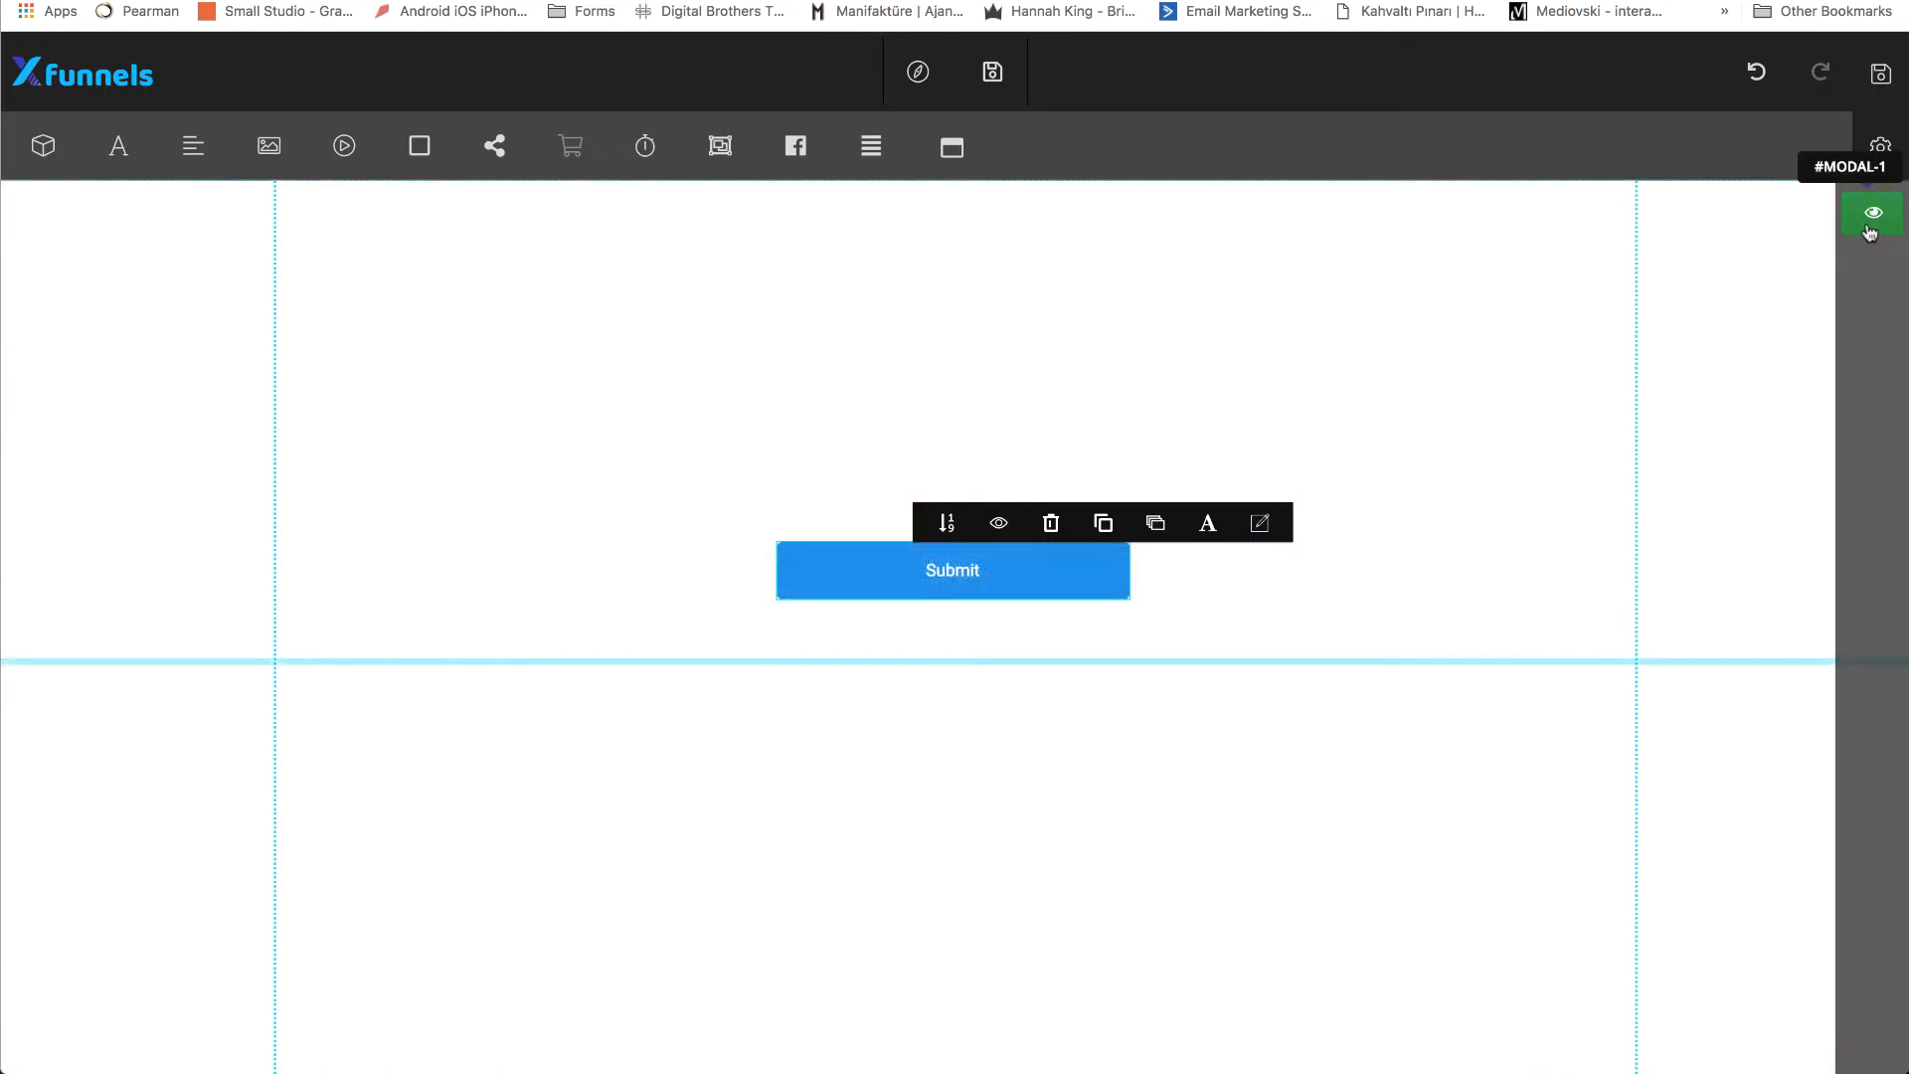
left_click(1869, 228)
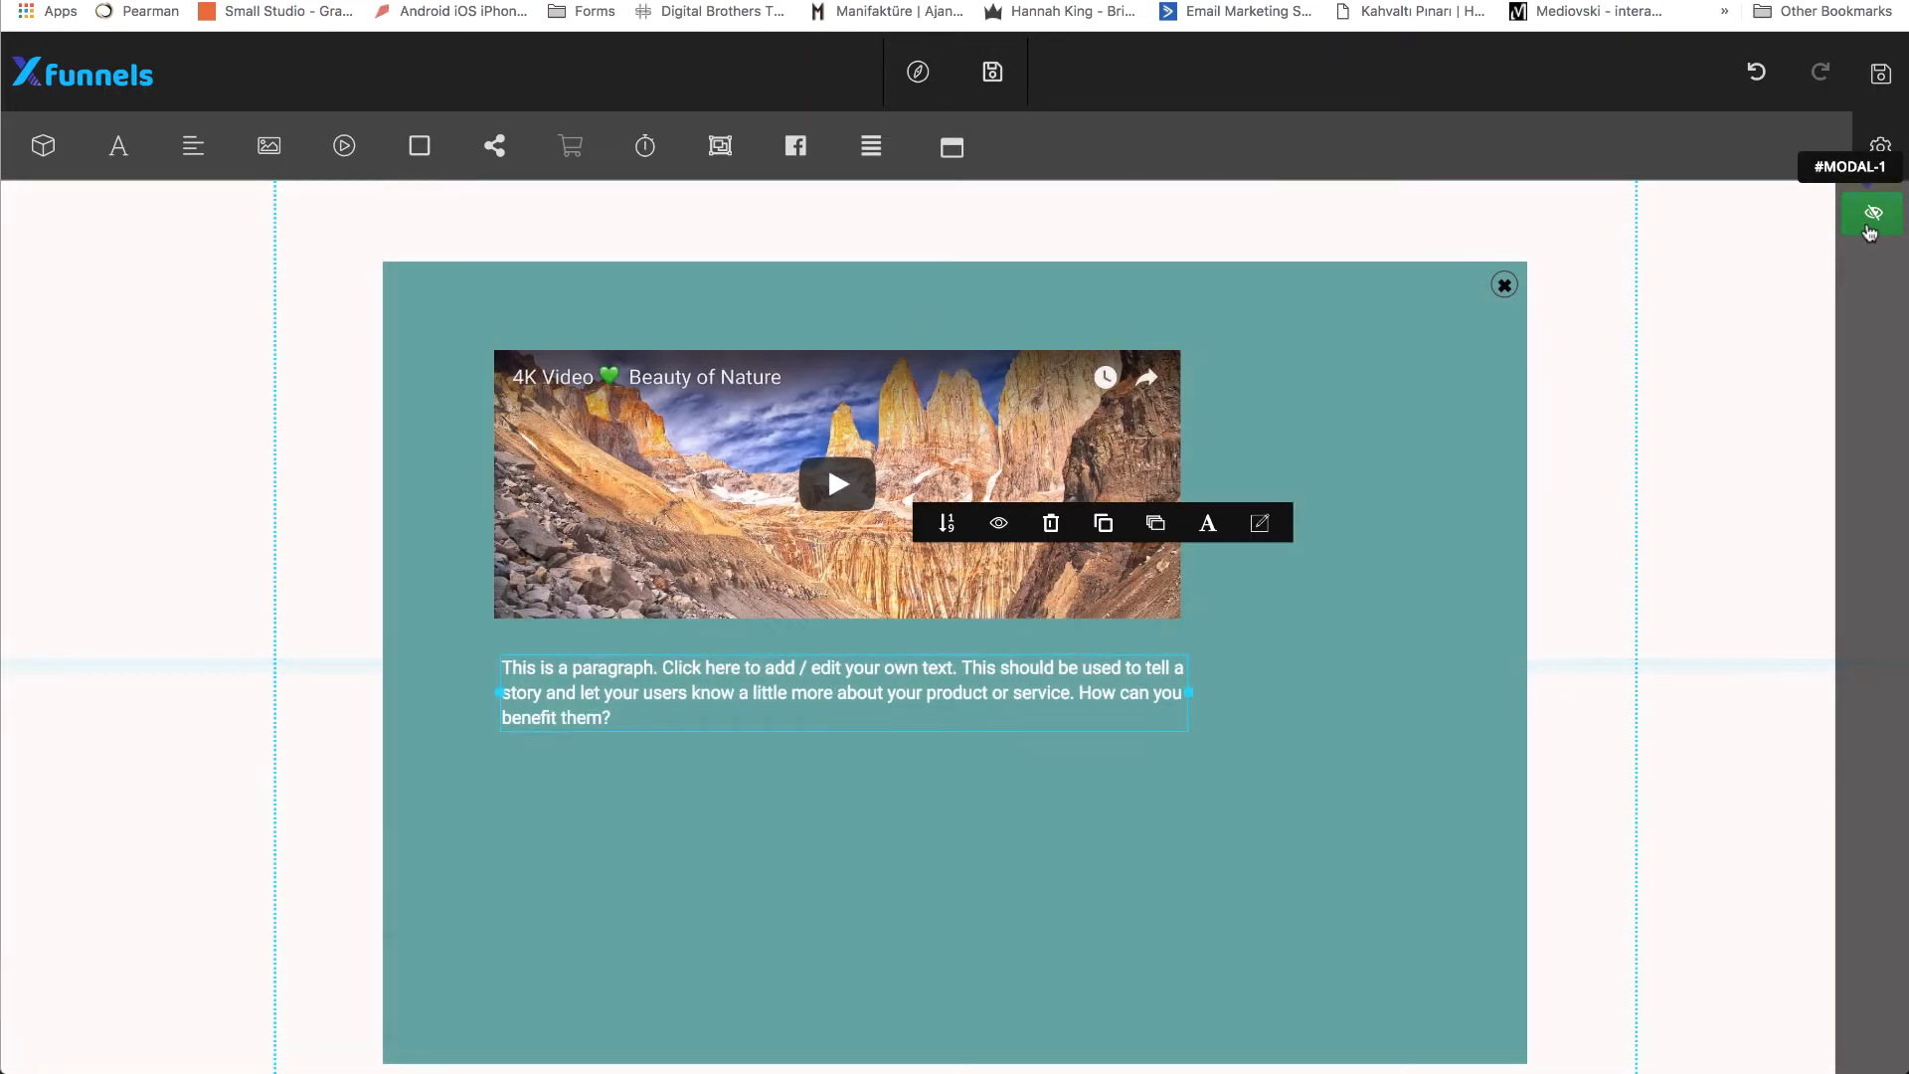
left_click(1869, 228)
left_click(1869, 229)
Delete the video and the paragraph text from the modal popup.
left_click_drag(956, 403, 1079, 408)
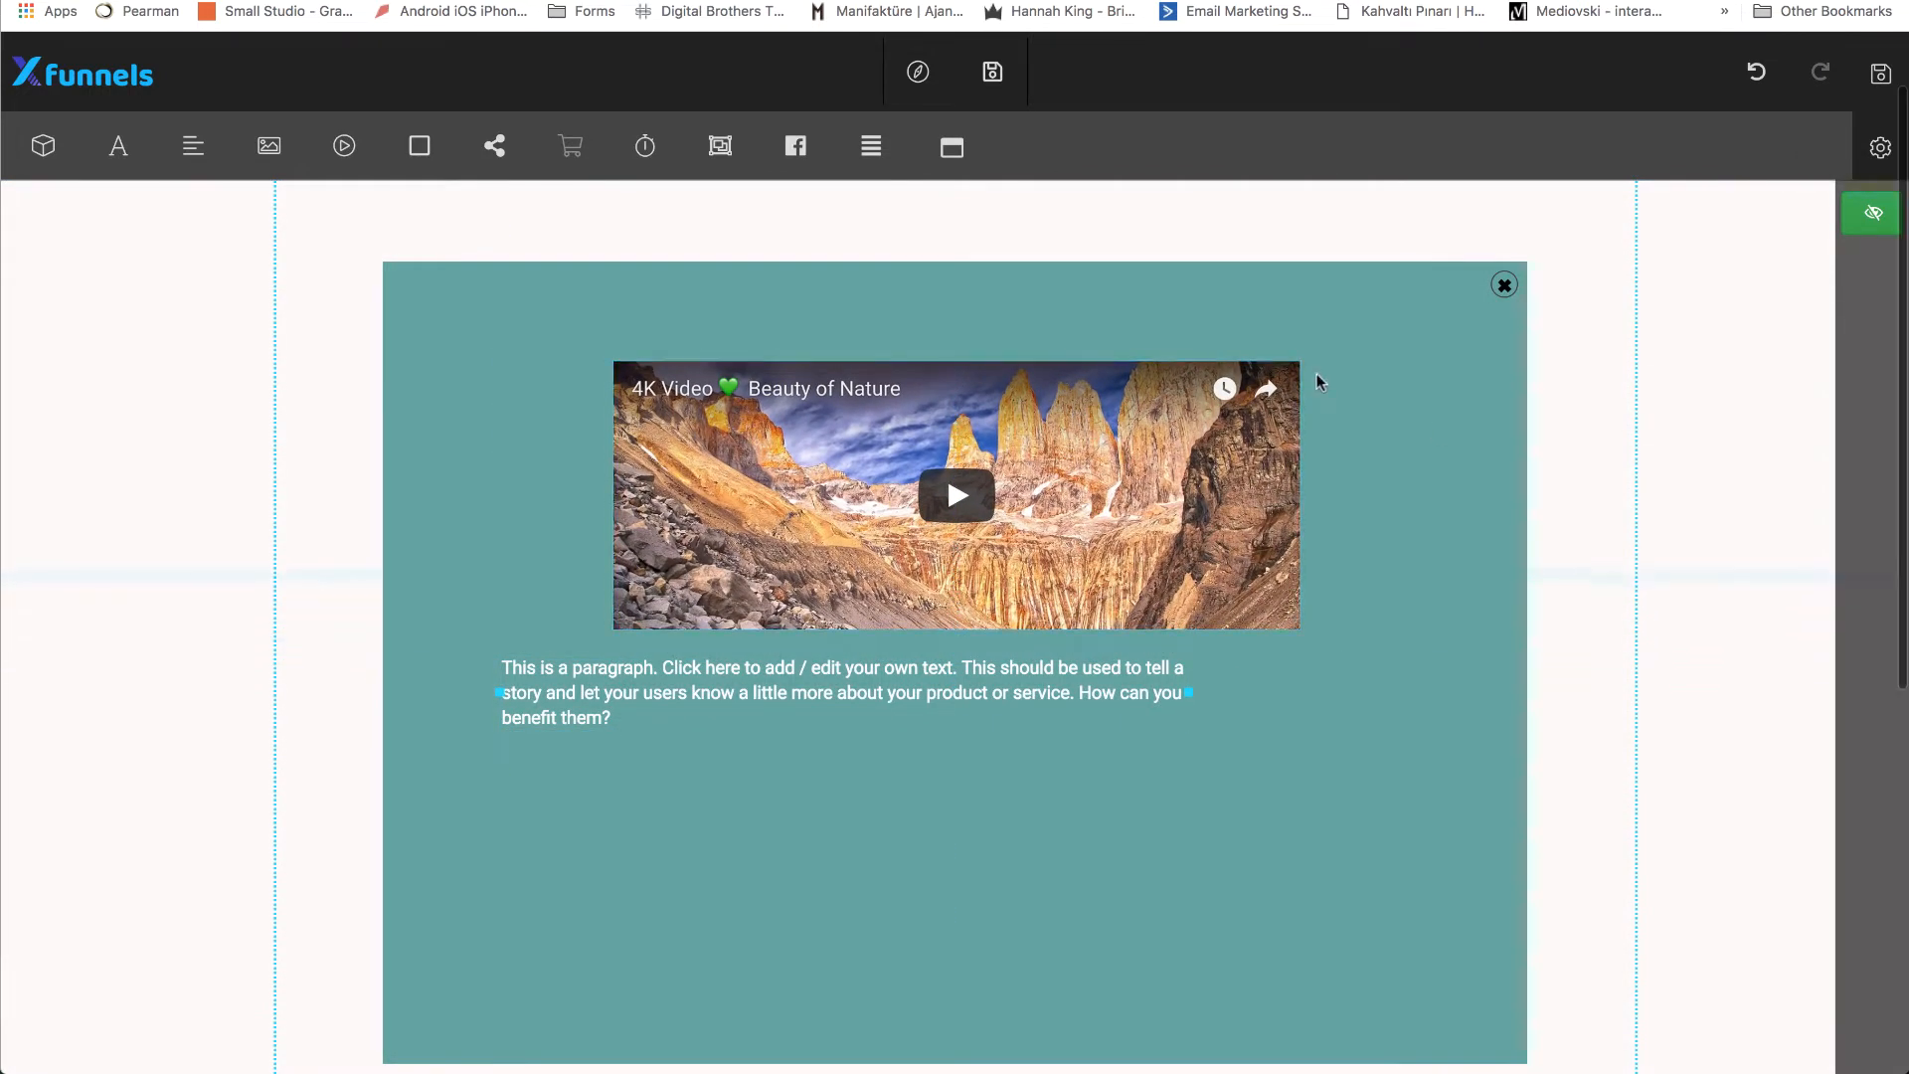
left_click(1199, 374)
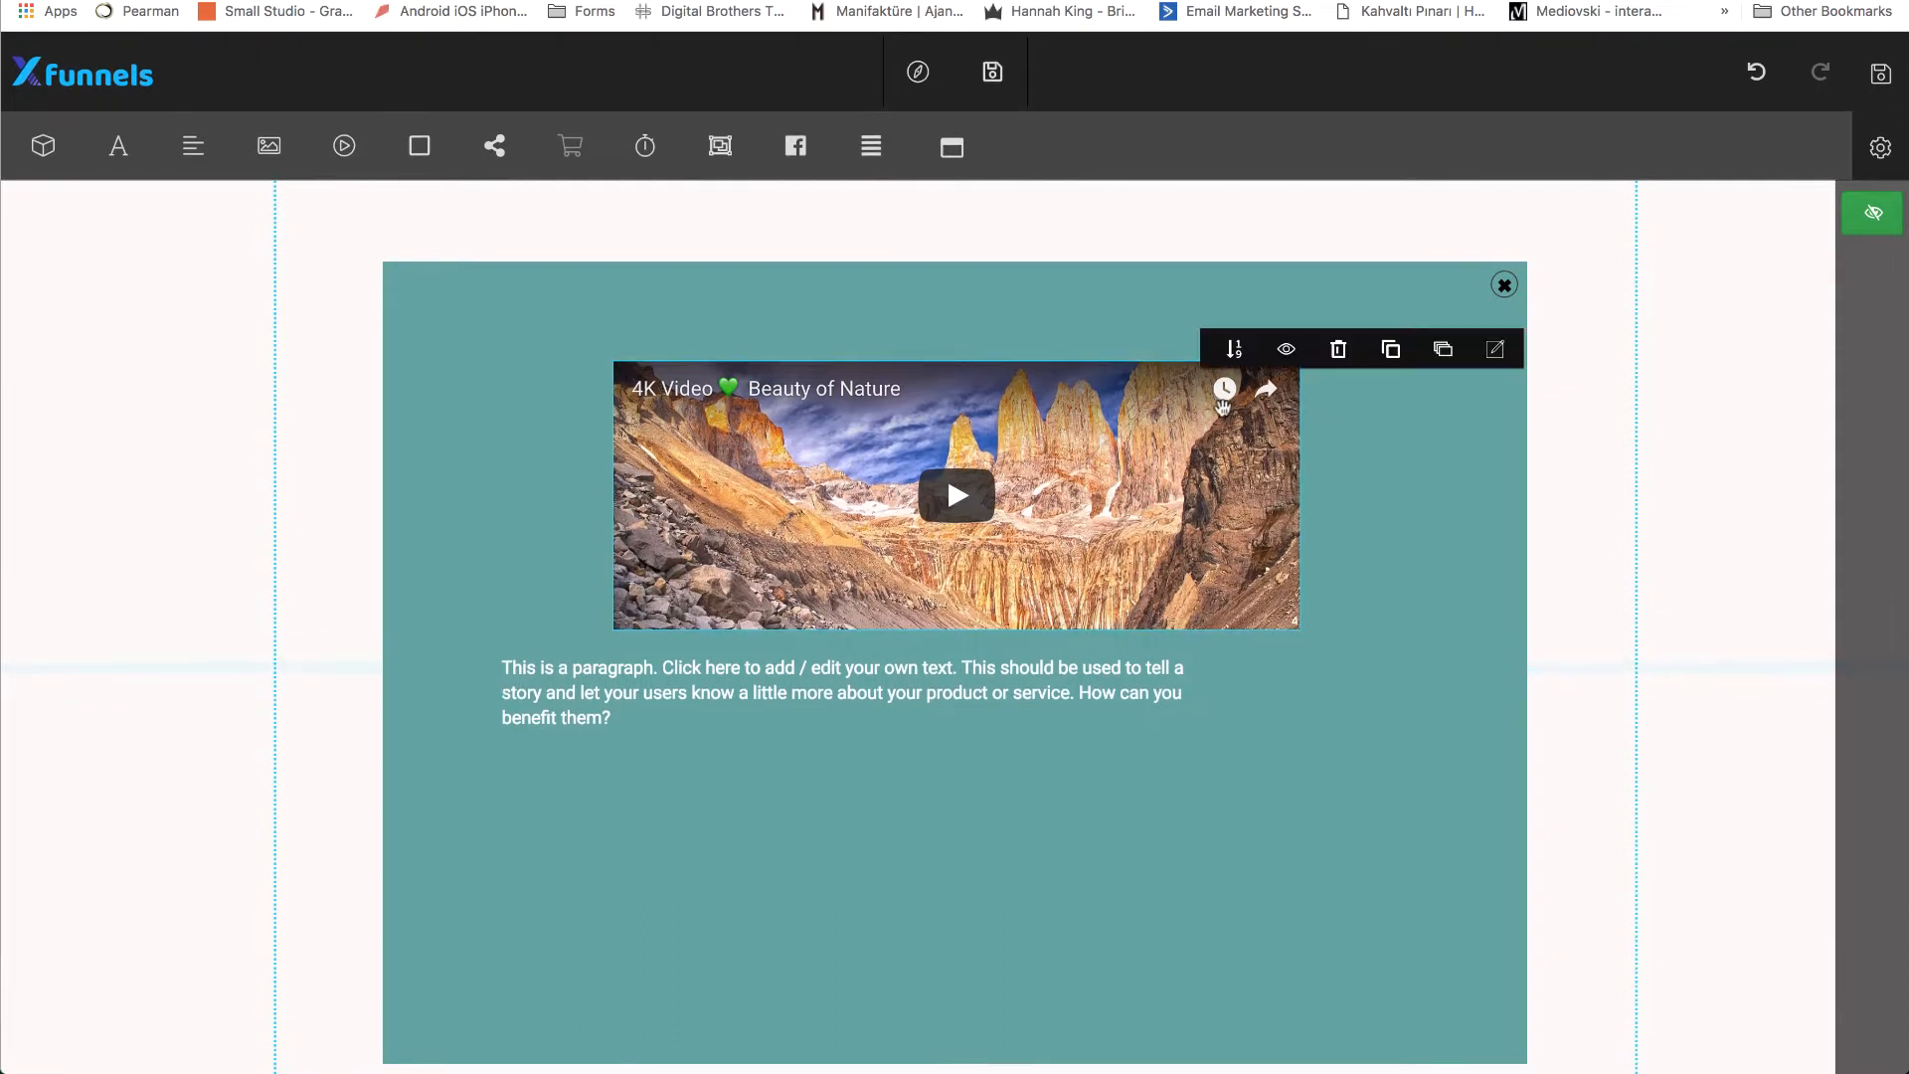
left_click(1338, 348)
left_click(1009, 666)
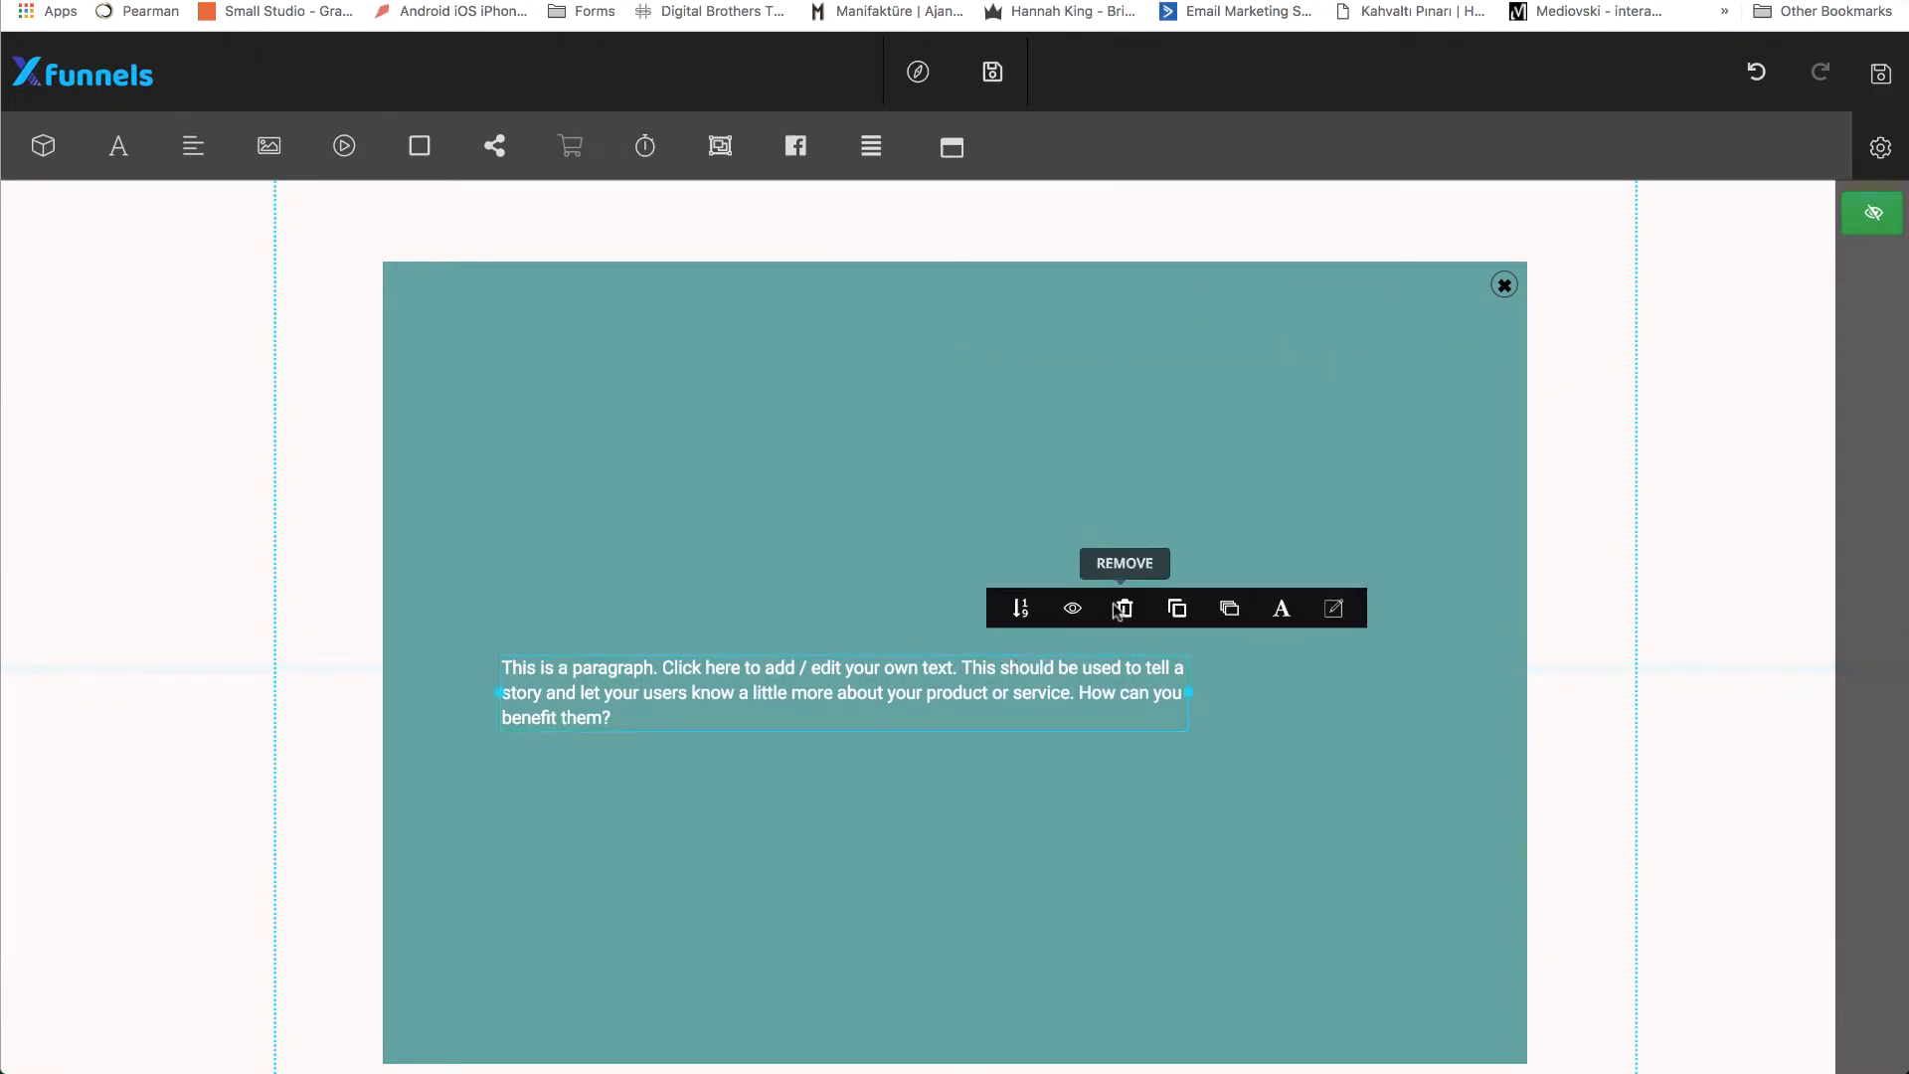
left_click(1125, 607)
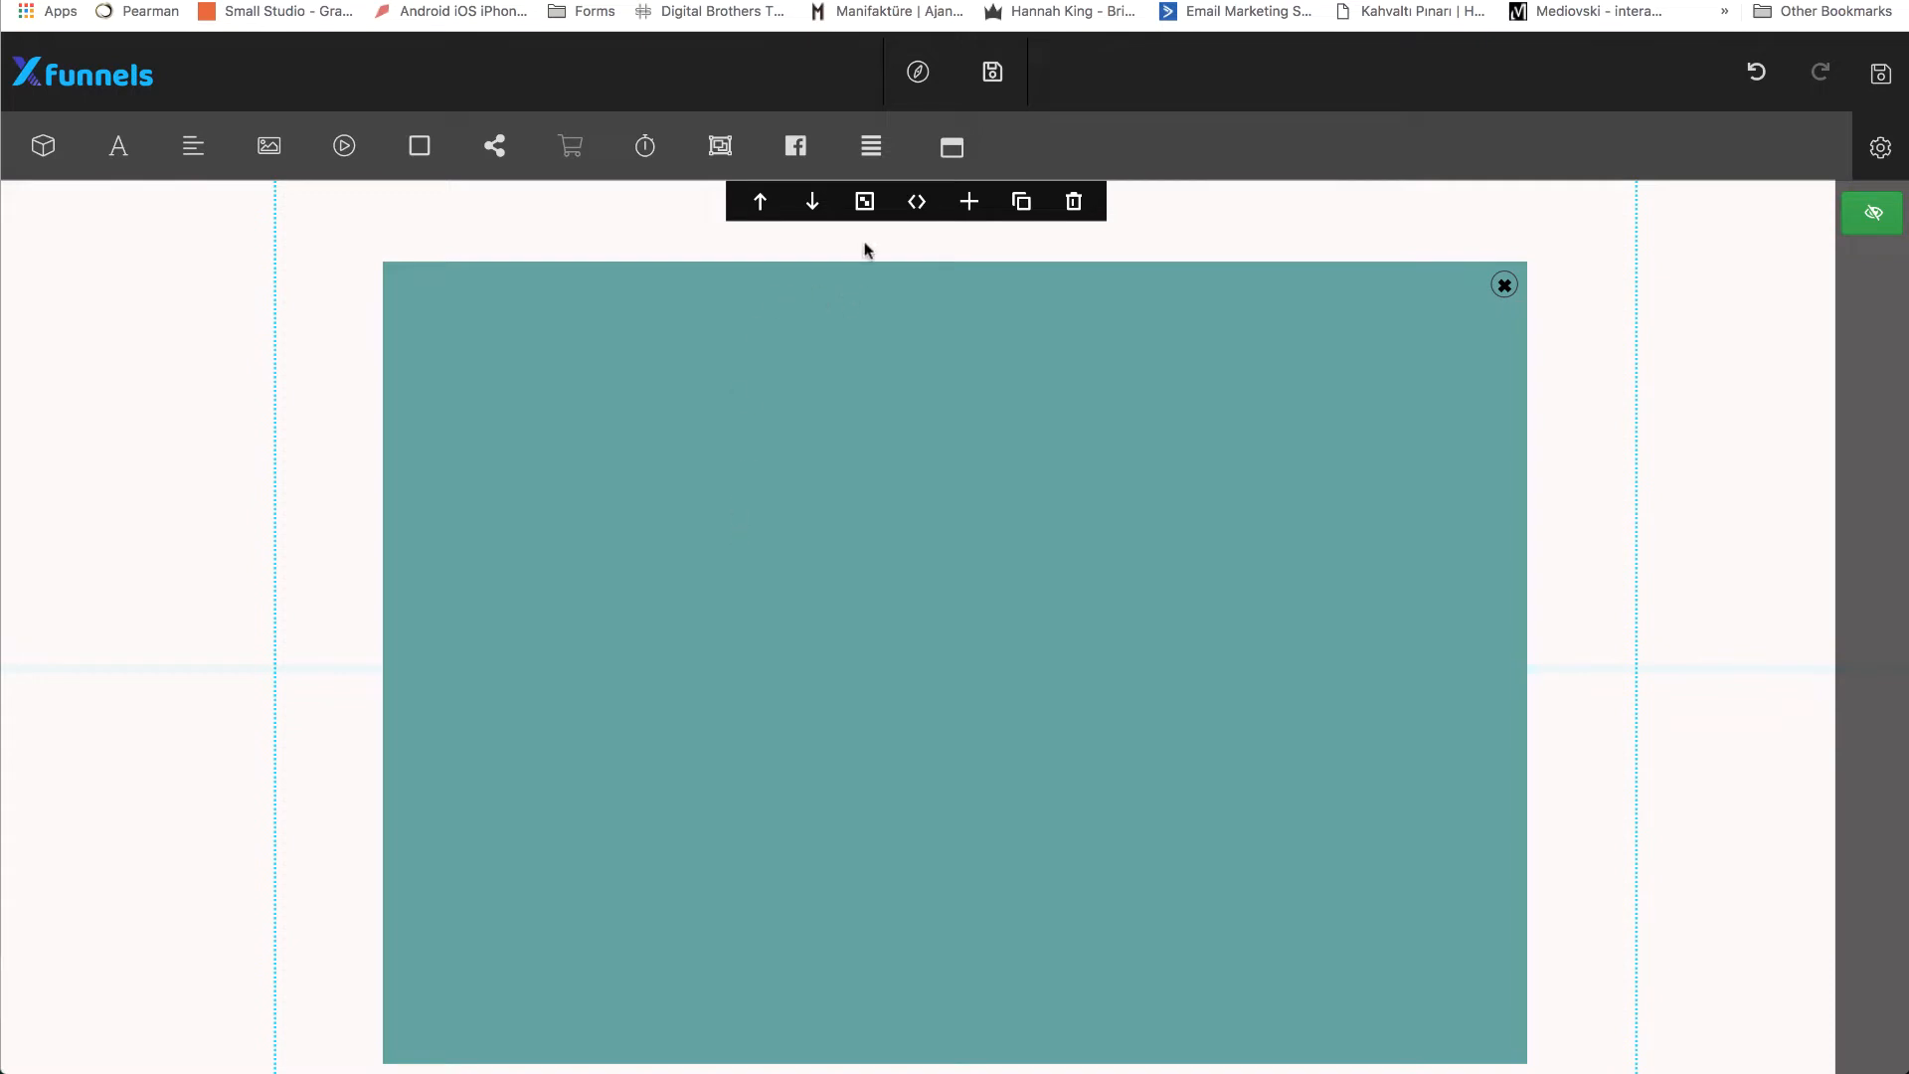
Set the modal popup's background color to white, rgb(255, 255, 255), in the block background settings.
left_click(863, 204)
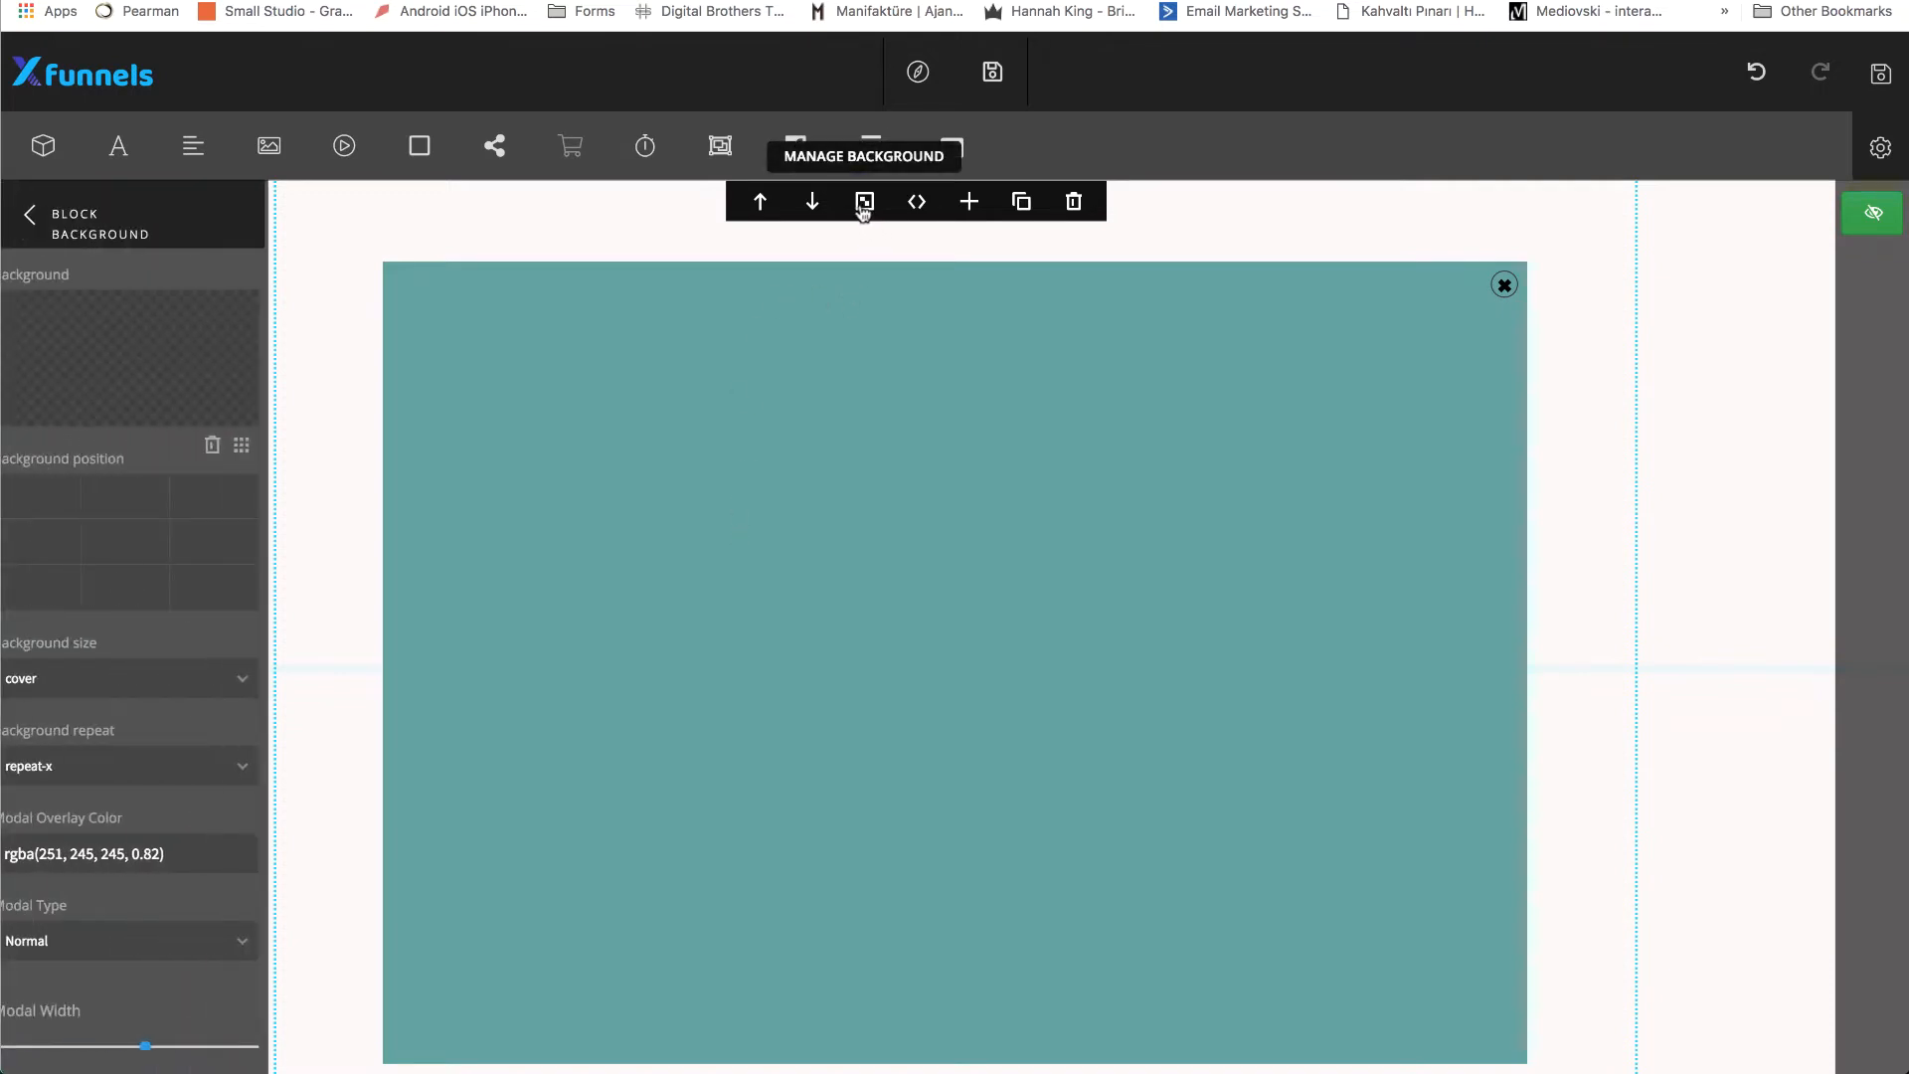
scroll(127, 533, "down", 5)
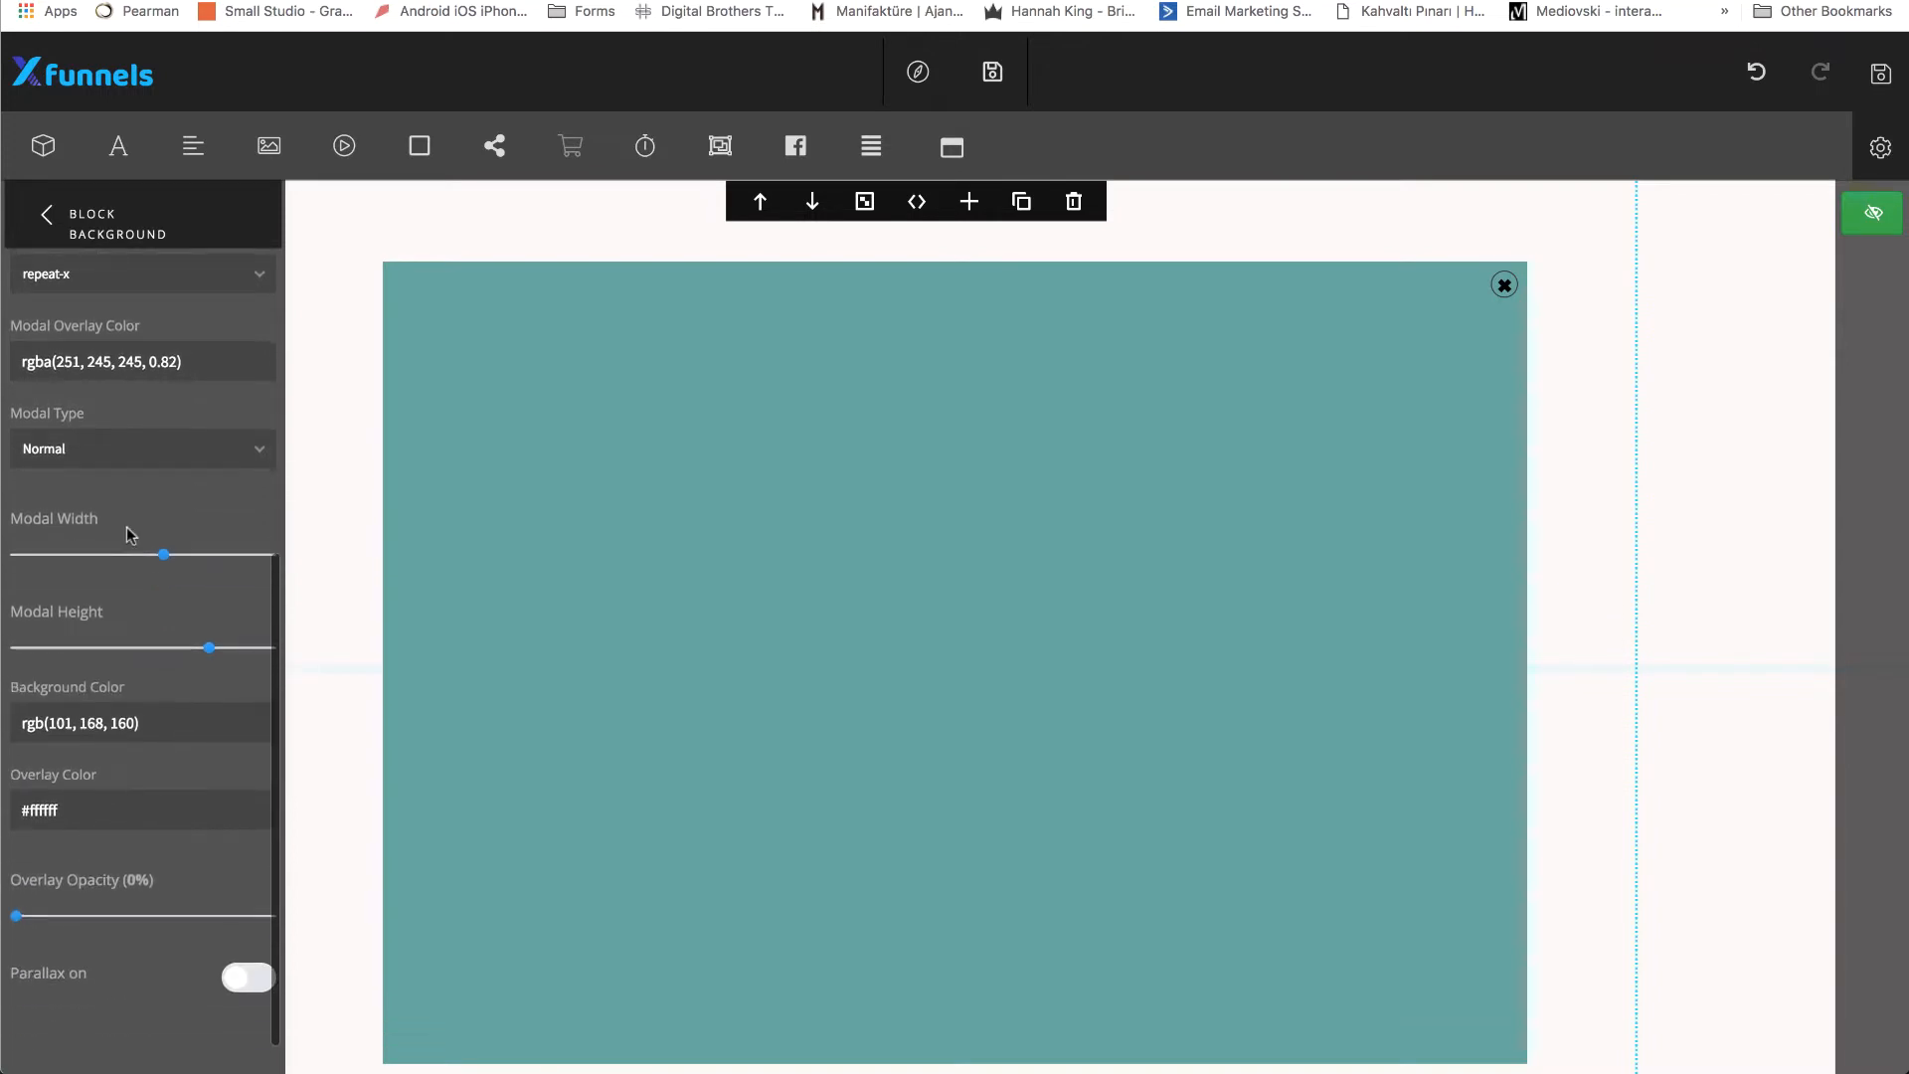
scroll(144, 472, "up", 2)
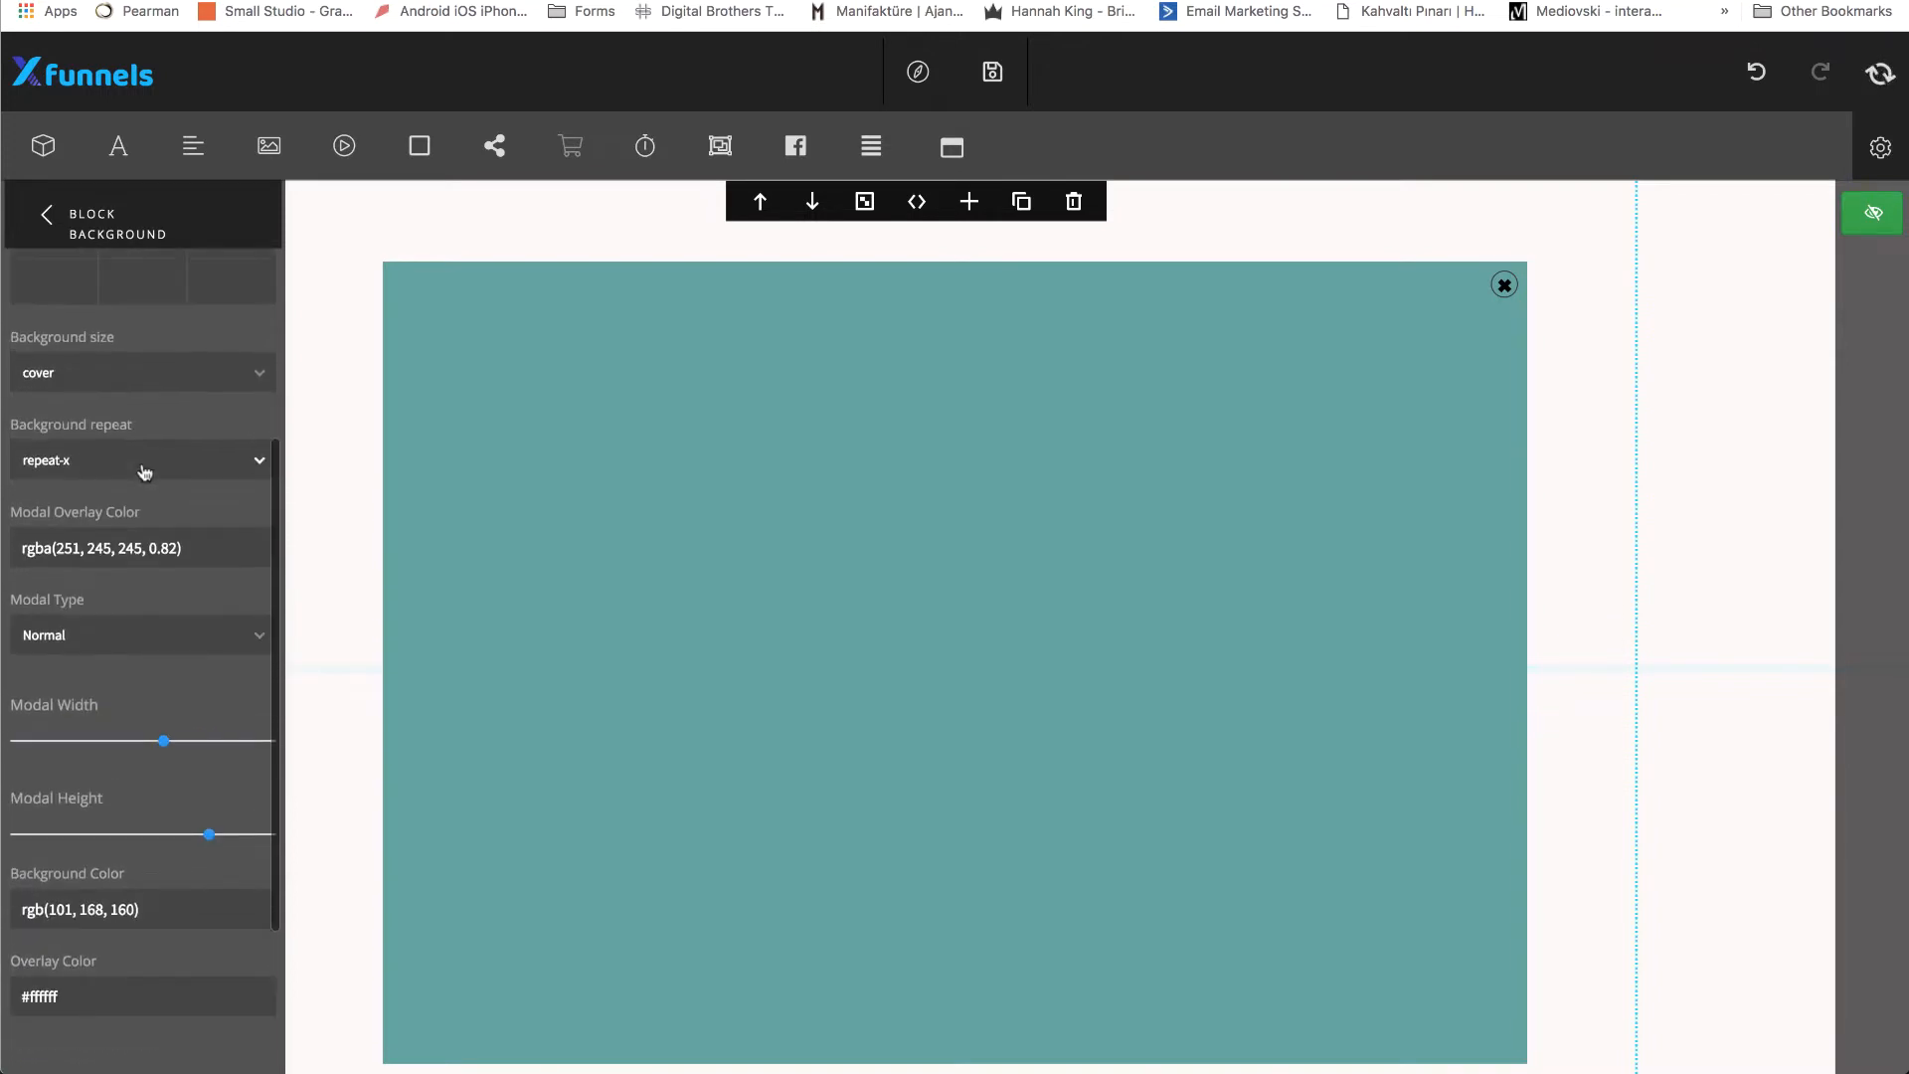
scroll(133, 495, "up", 2)
scroll(135, 499, "down", 3)
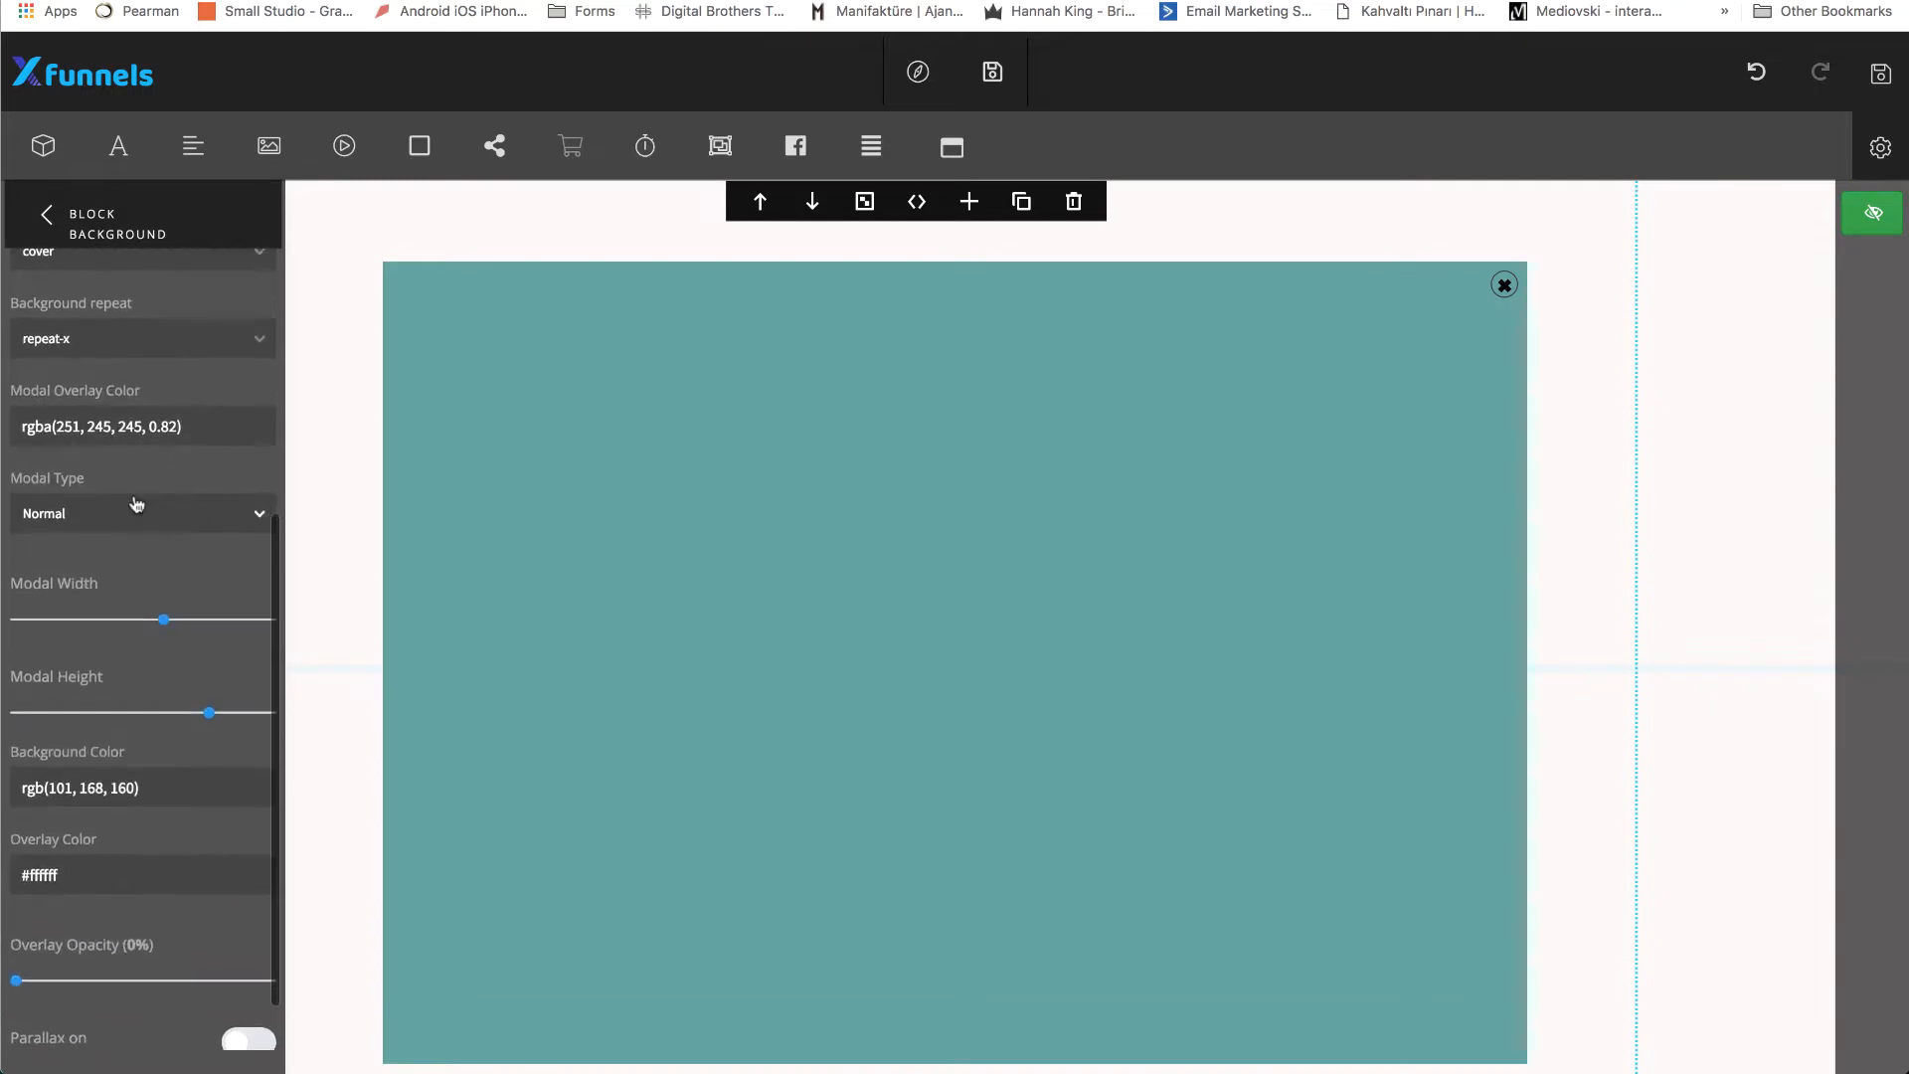
left_click(117, 785)
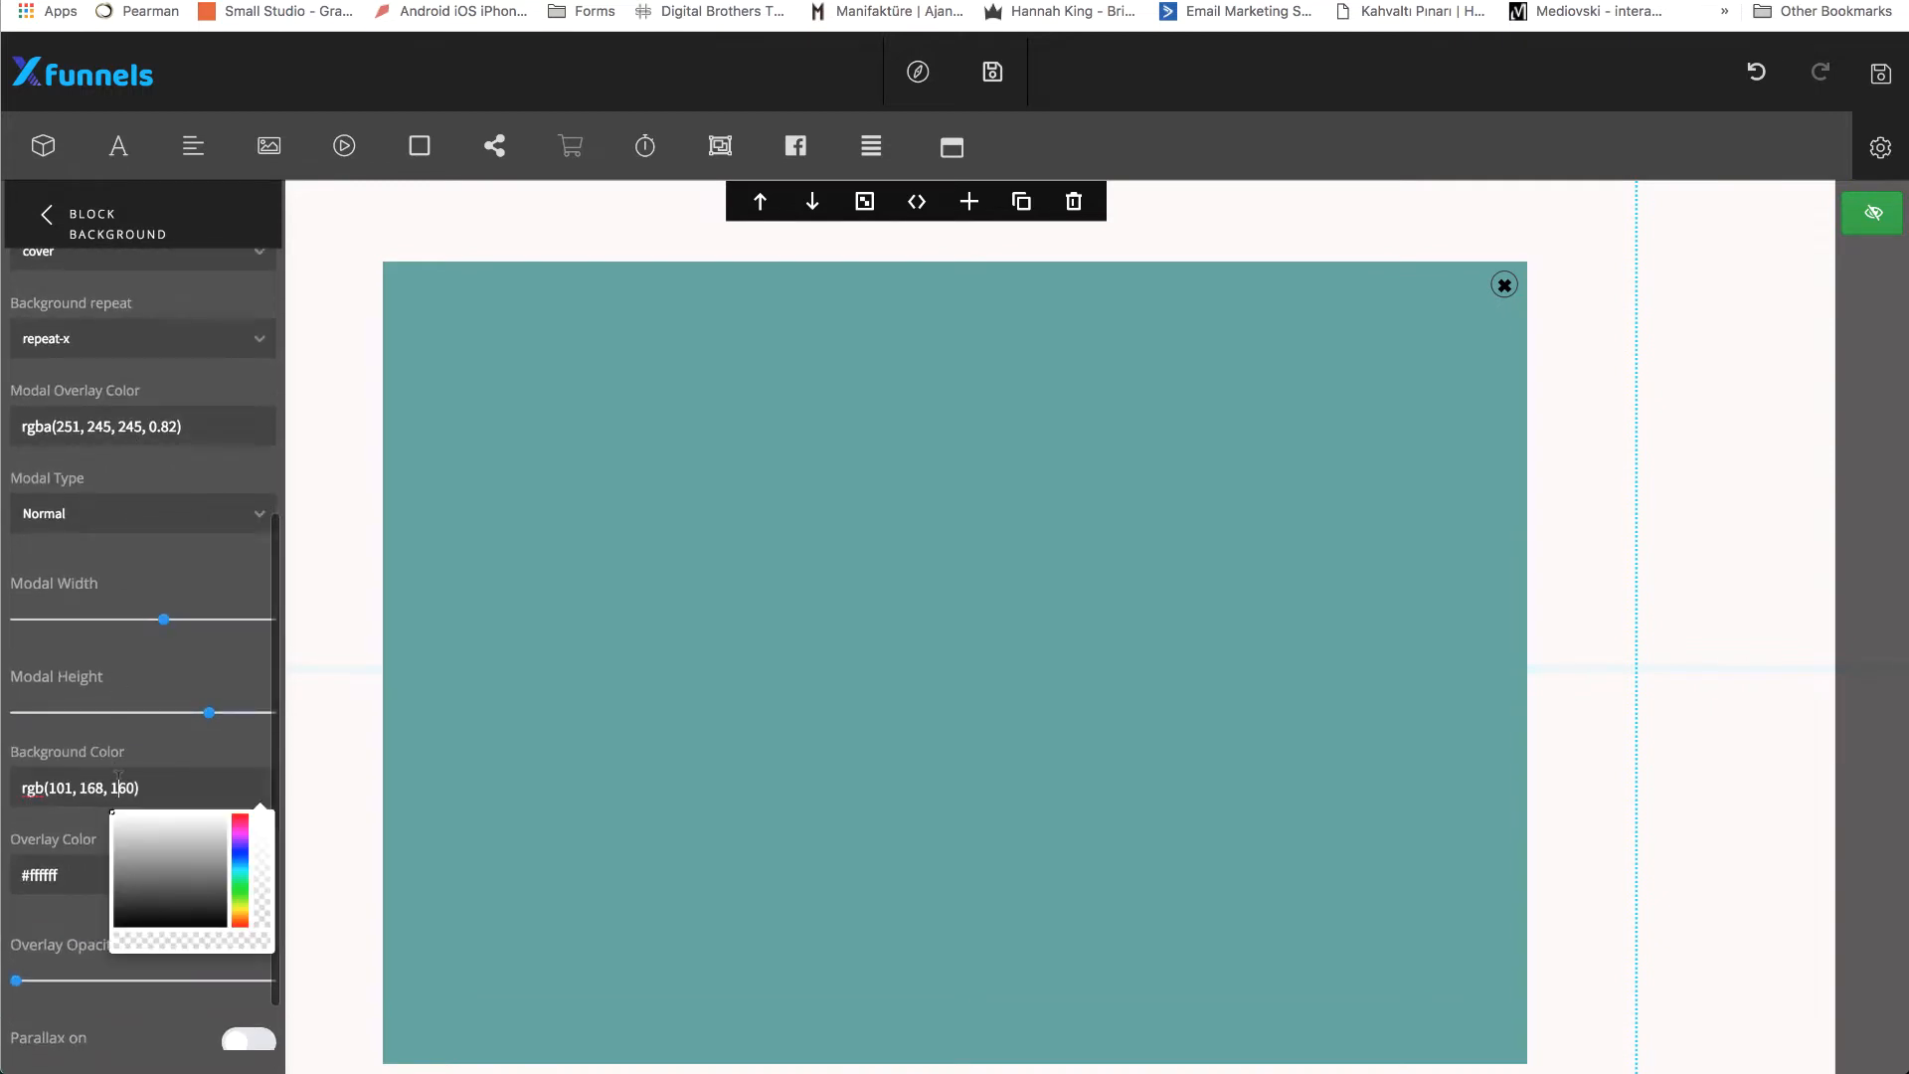
left_click(112, 840)
left_click_drag(131, 843, 86, 777)
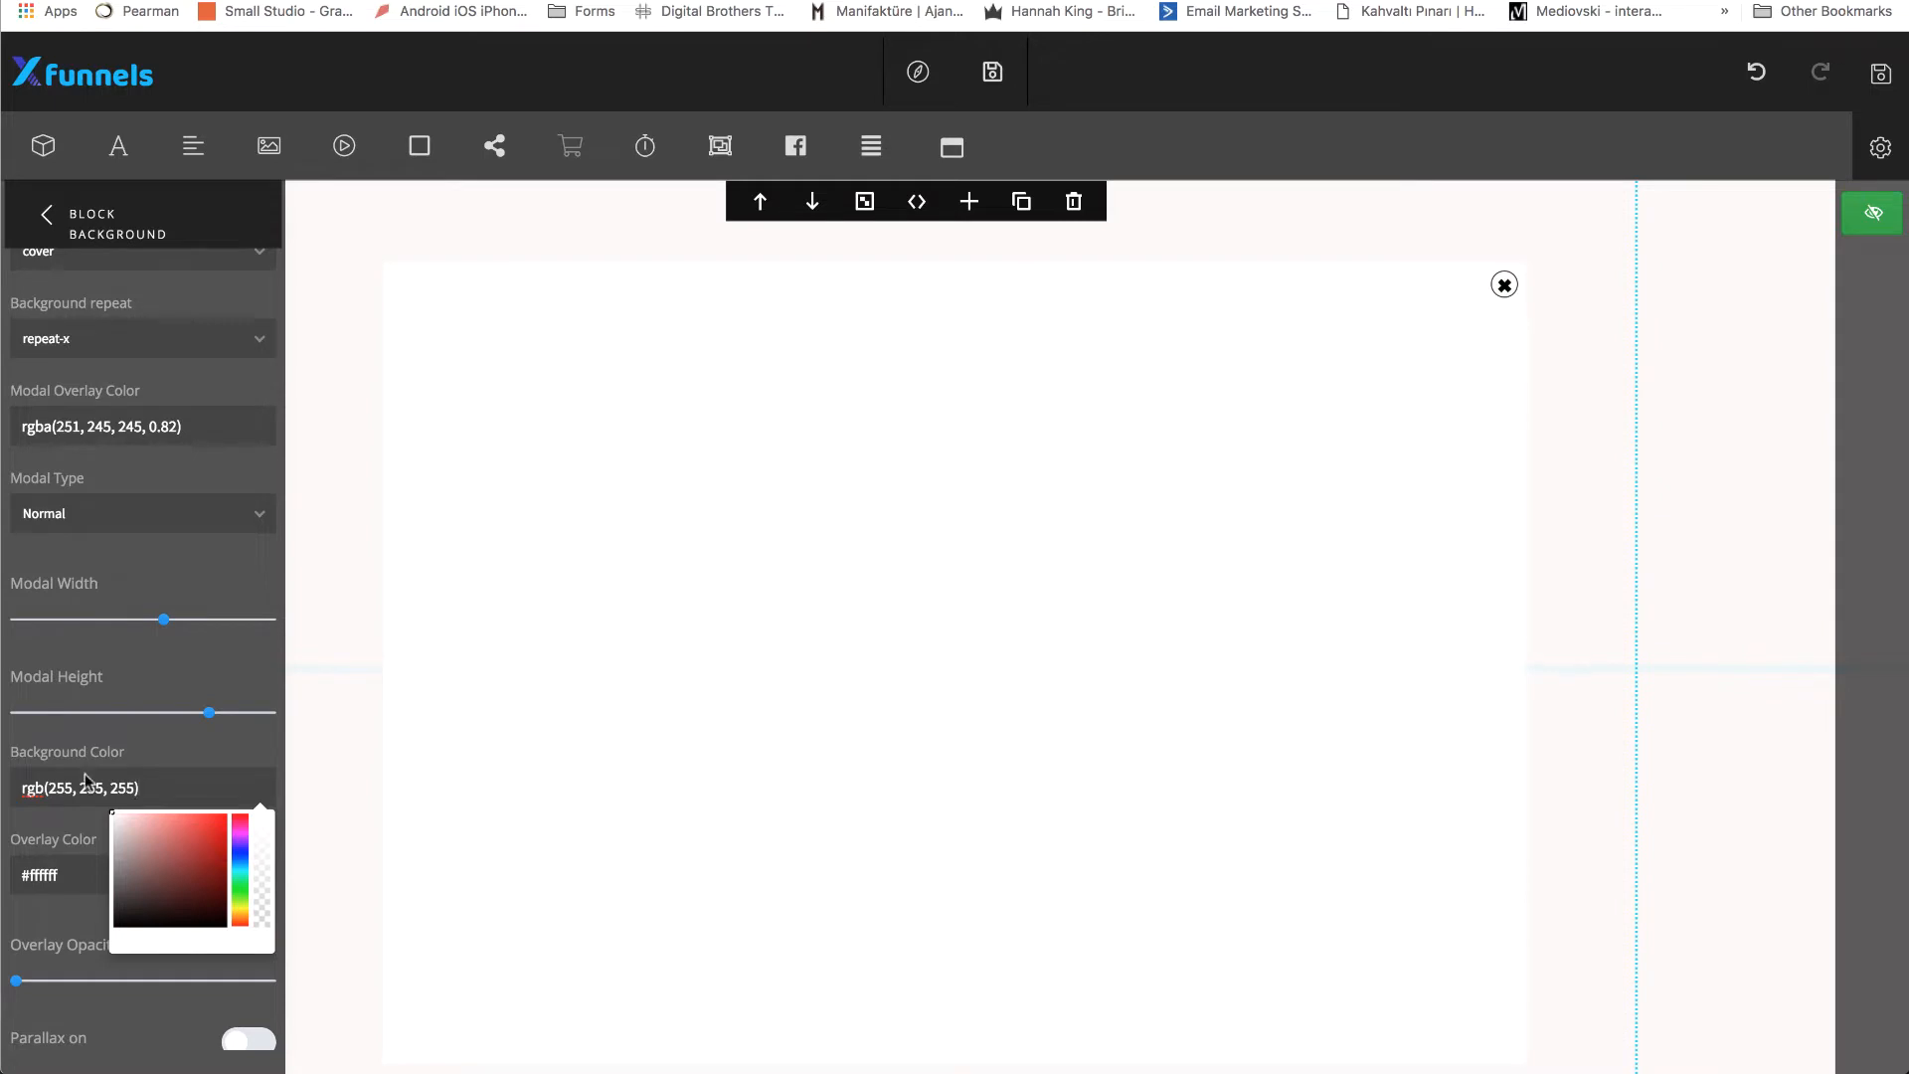
left_click(102, 671)
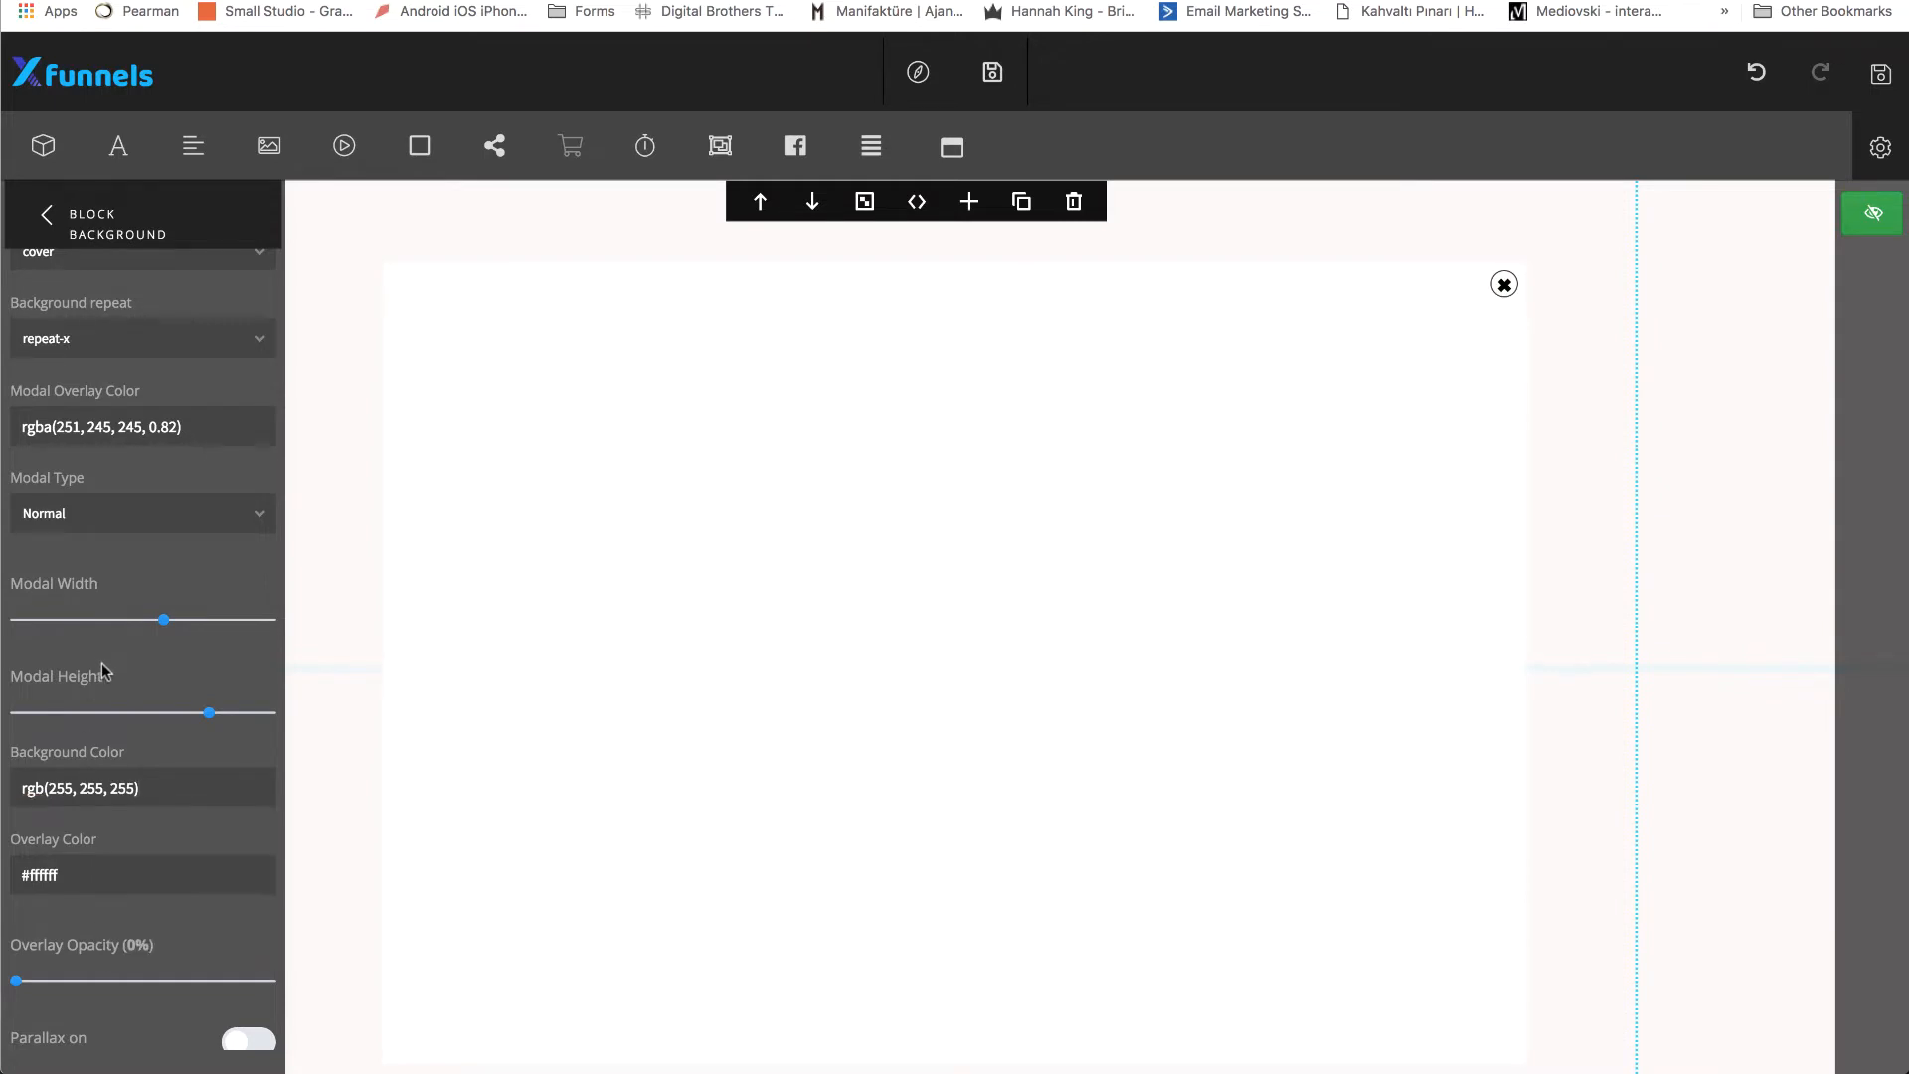
Set the modal block's overlay color to semi-transparent black, rgba(0, 0, 0, 0.39).
left_click(100, 864)
left_click_drag(137, 938, 97, 1022)
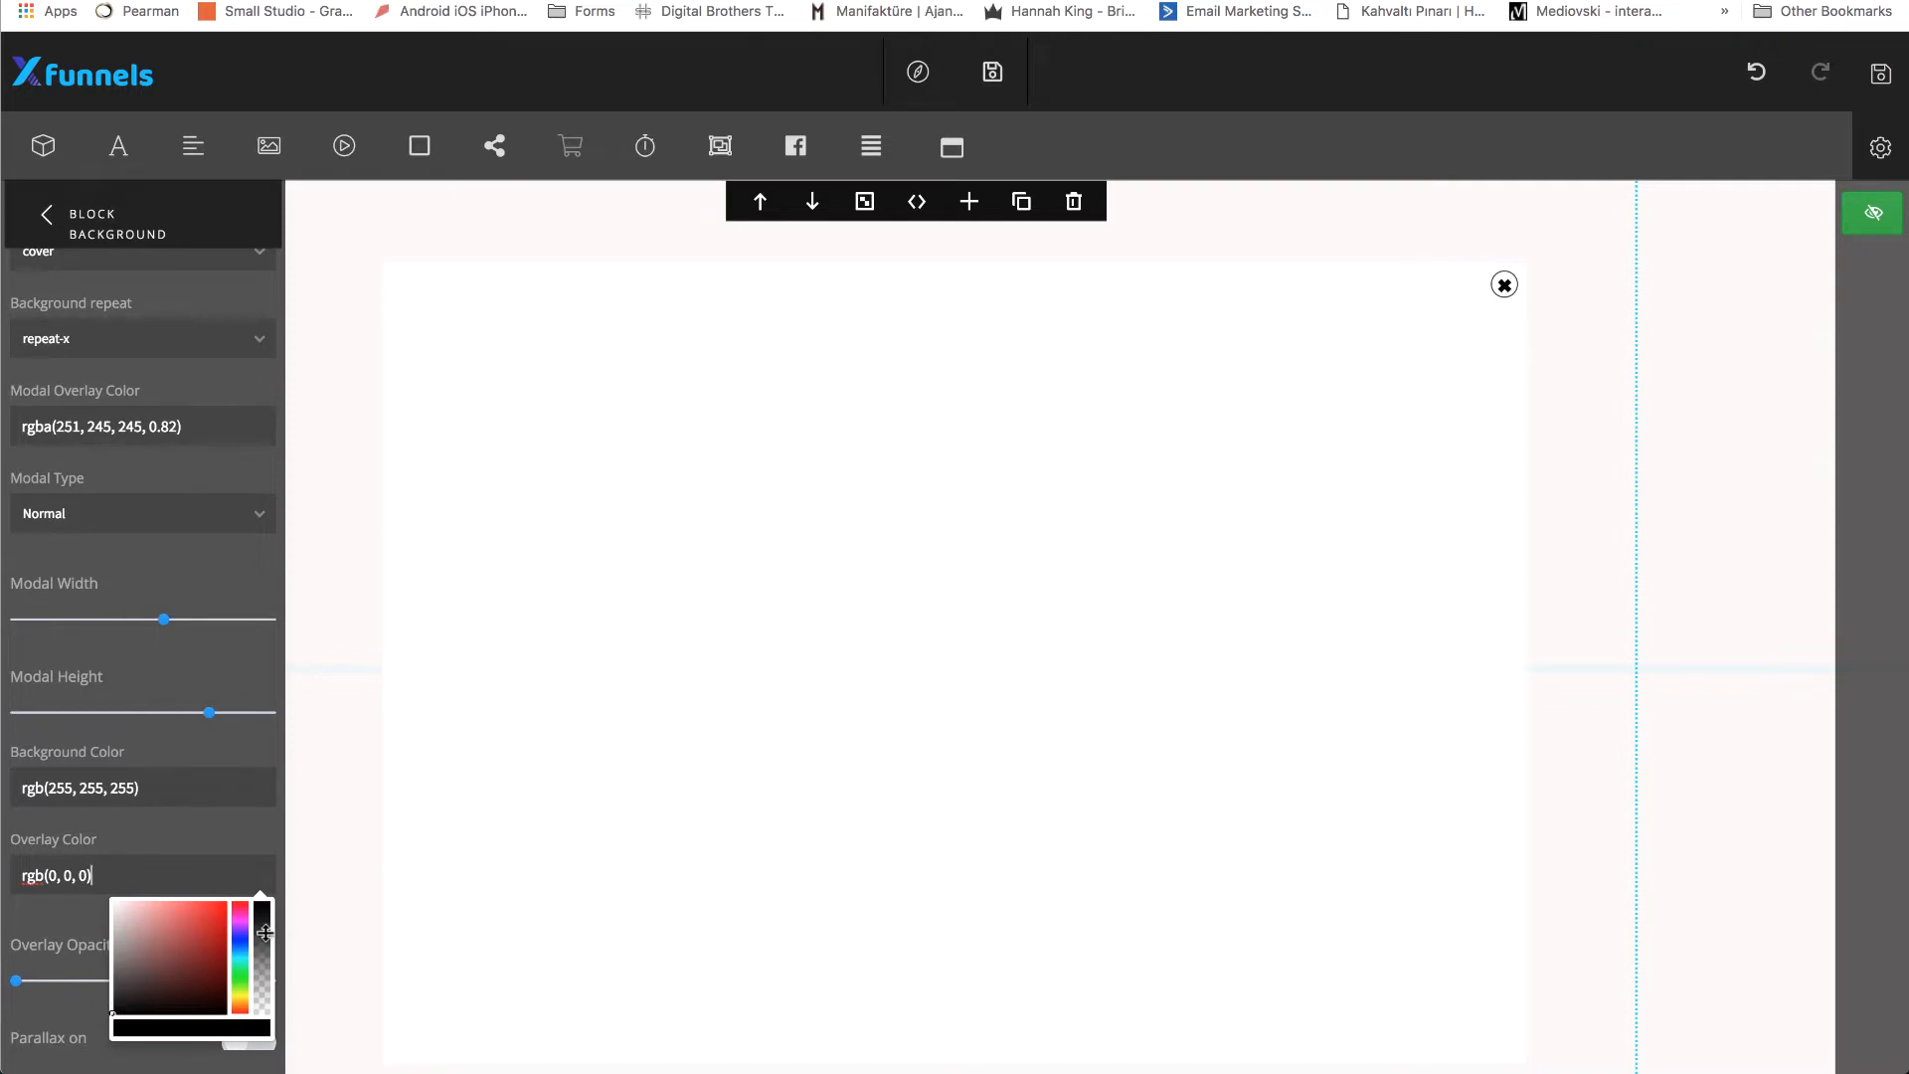
left_click_drag(264, 931, 265, 970)
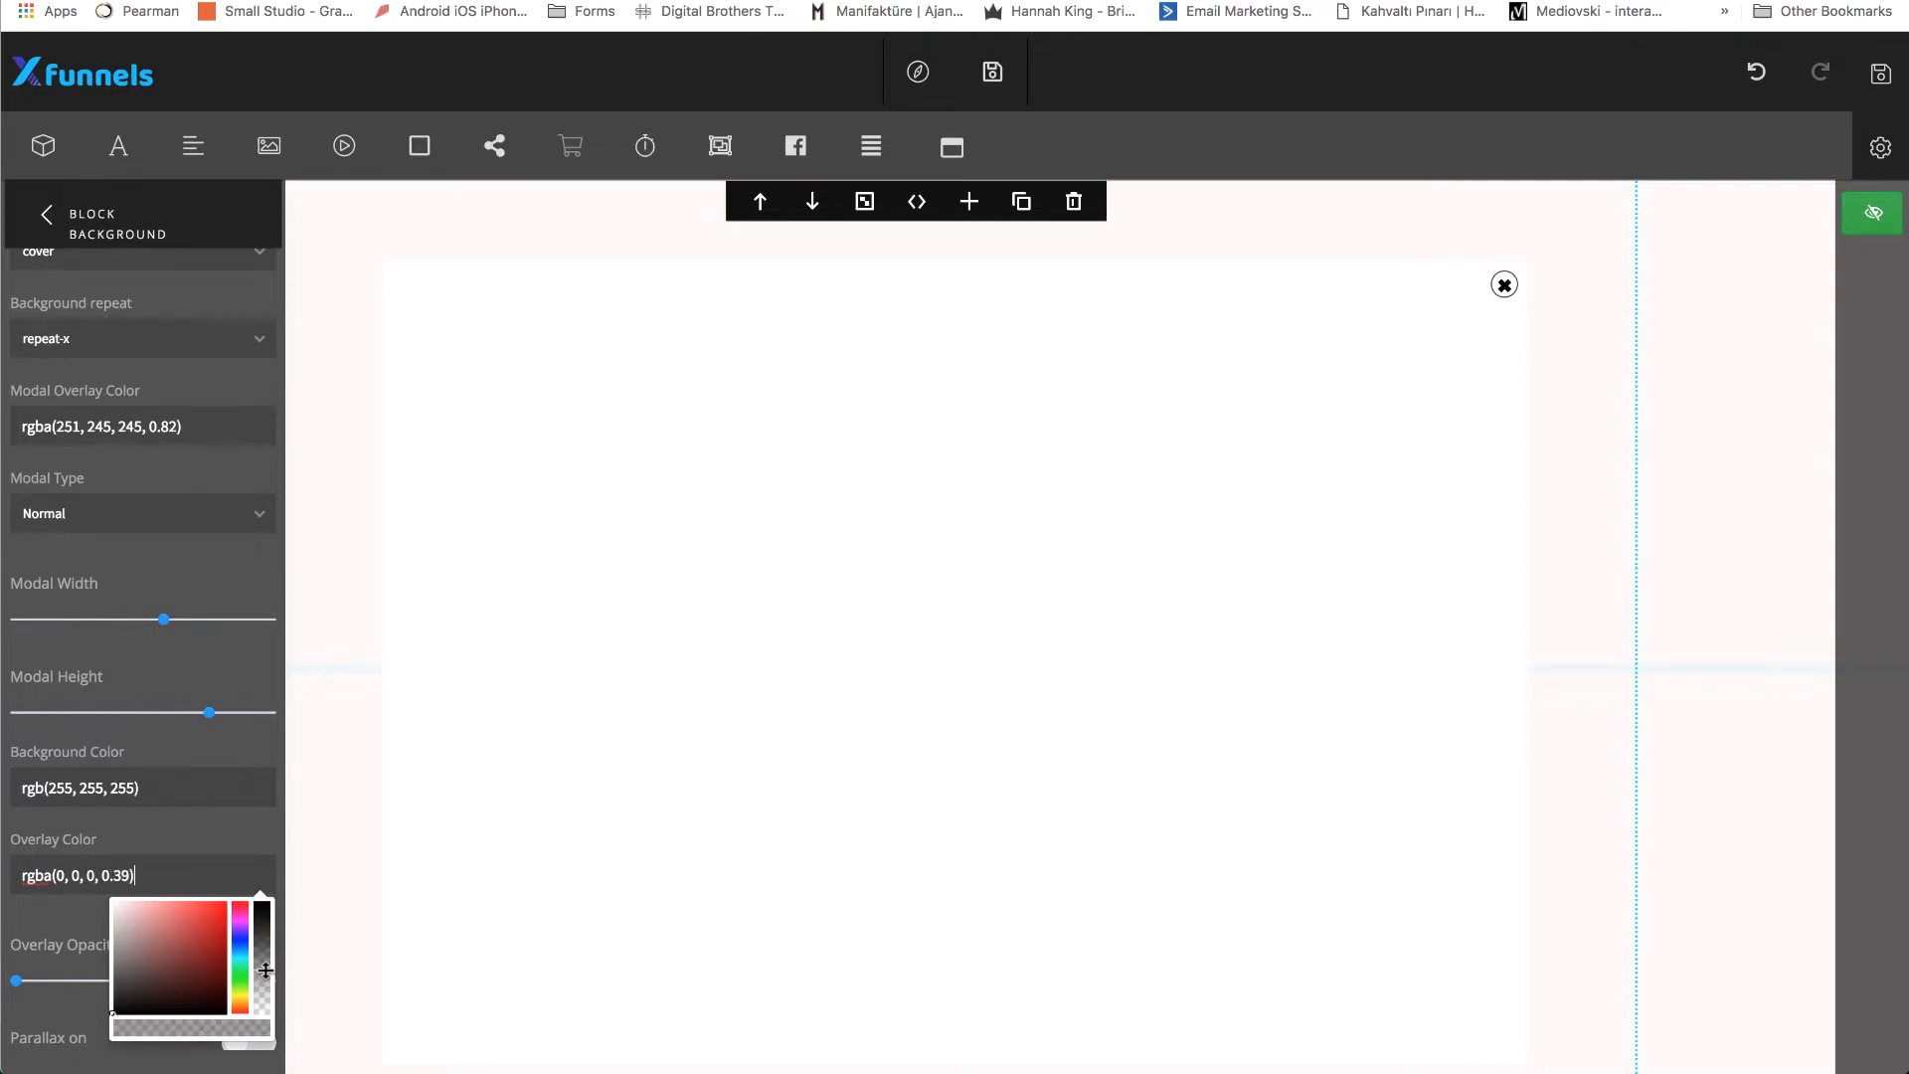
left_click(239, 828)
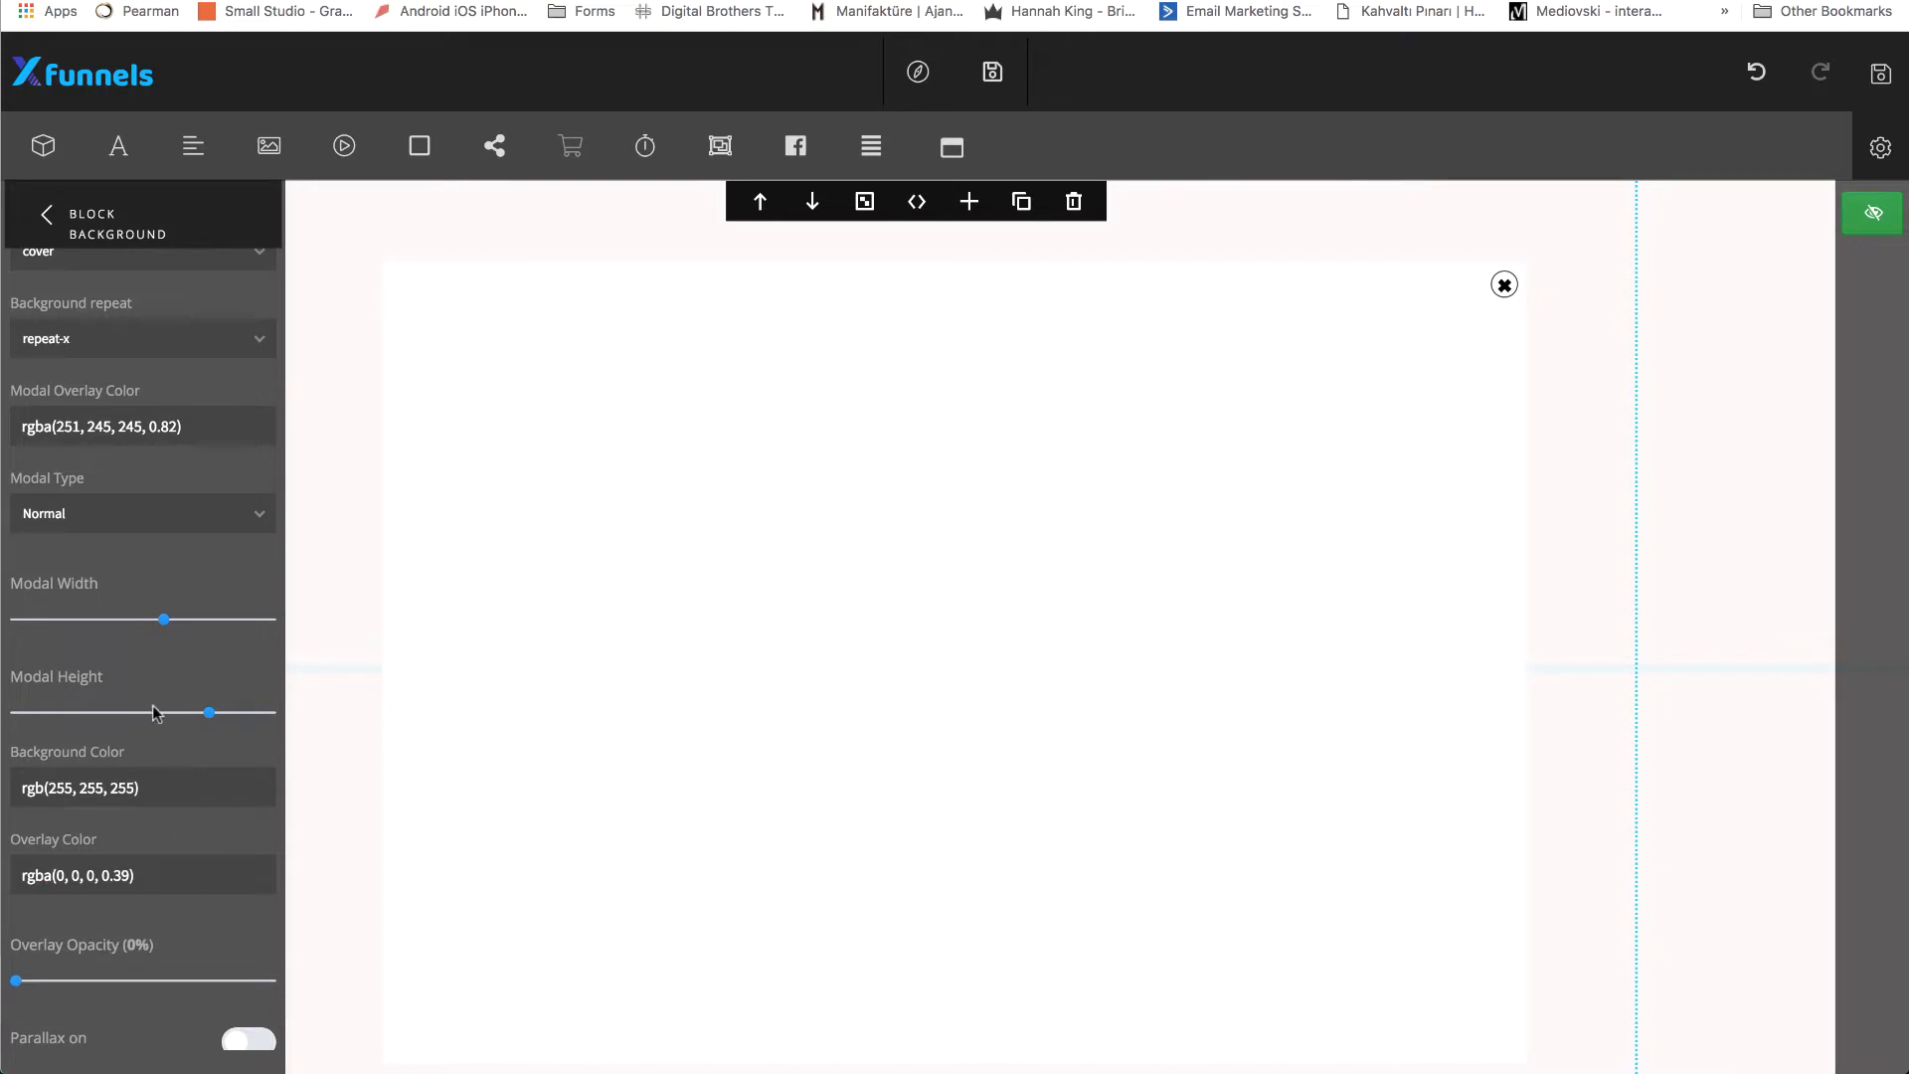
Reduce the modal's width and height to make a smaller landscape-shaped popup.
left_click_drag(166, 624, 127, 628)
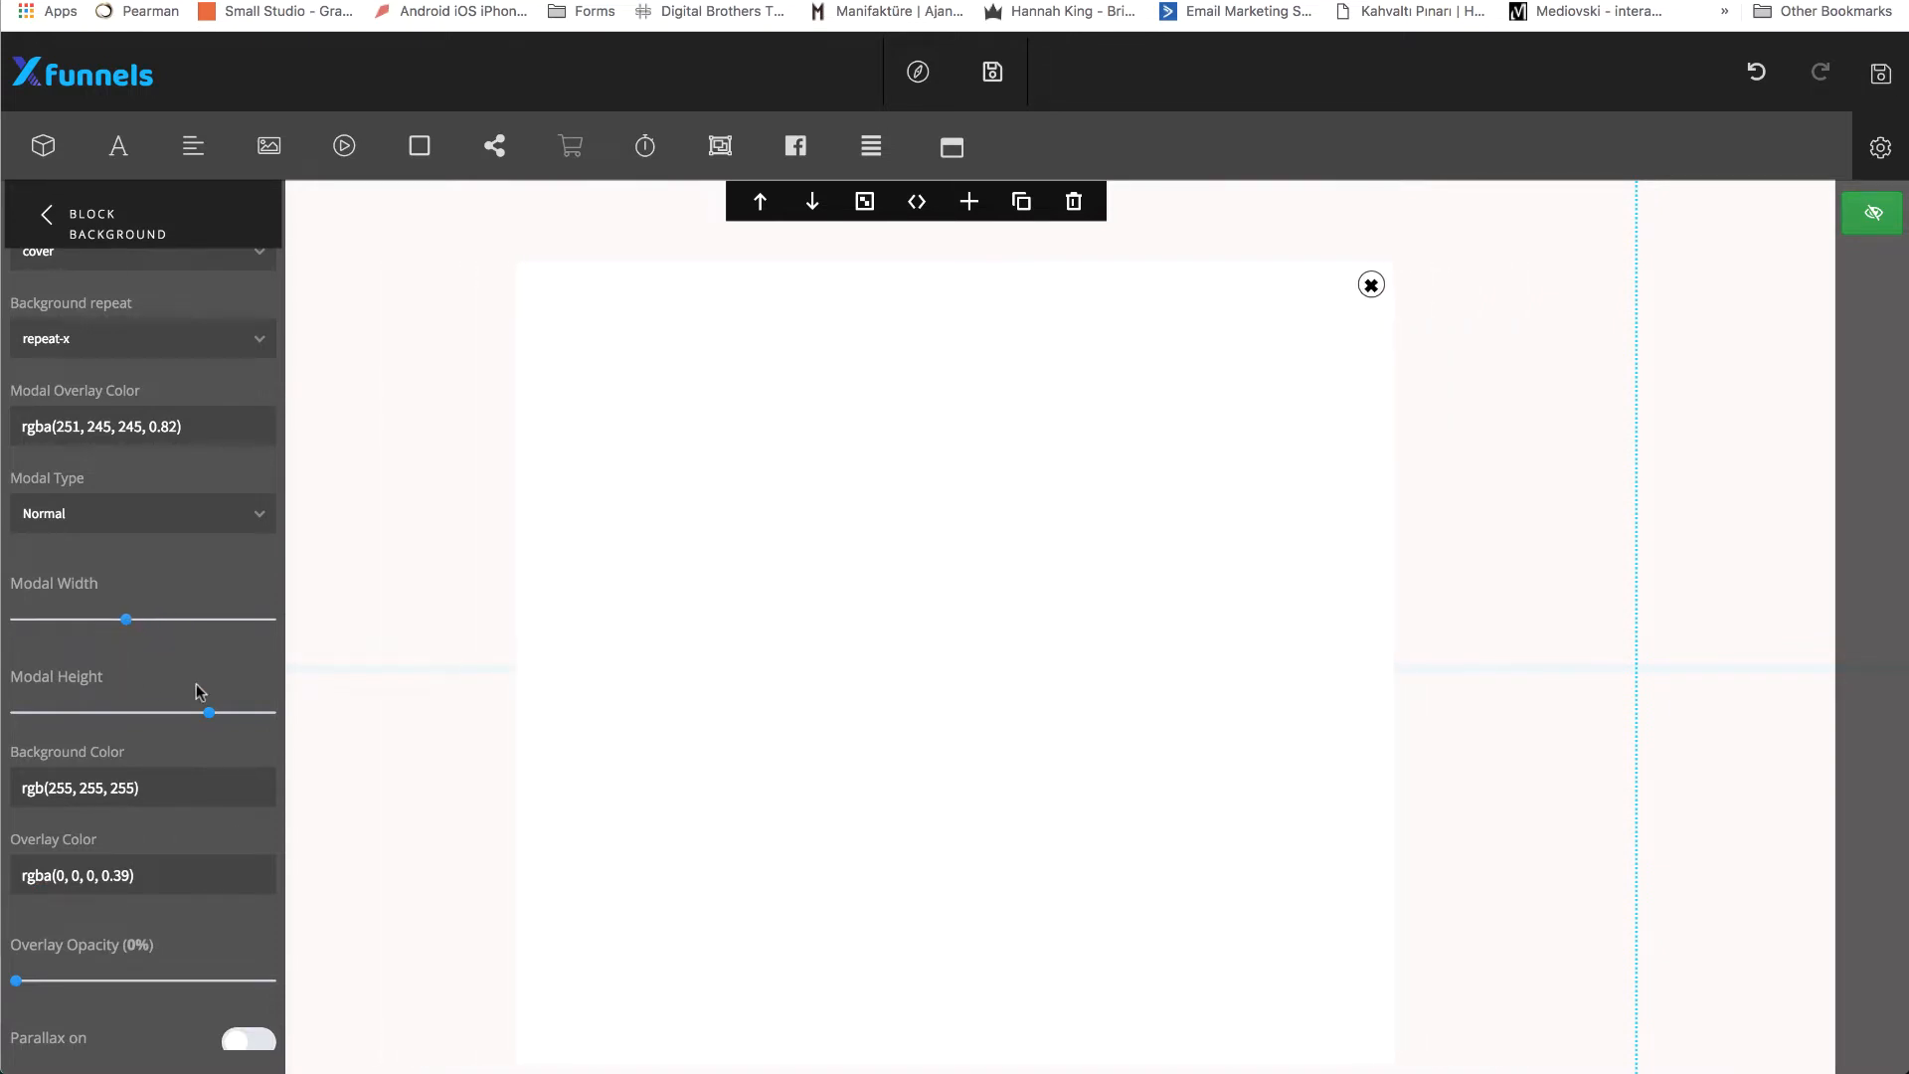
left_click_drag(212, 720, 130, 720)
left_click_drag(125, 624, 128, 624)
left_click_drag(132, 716, 159, 718)
Set the modal type to Normal in the block background settings.
scroll(97, 933, "up", 4)
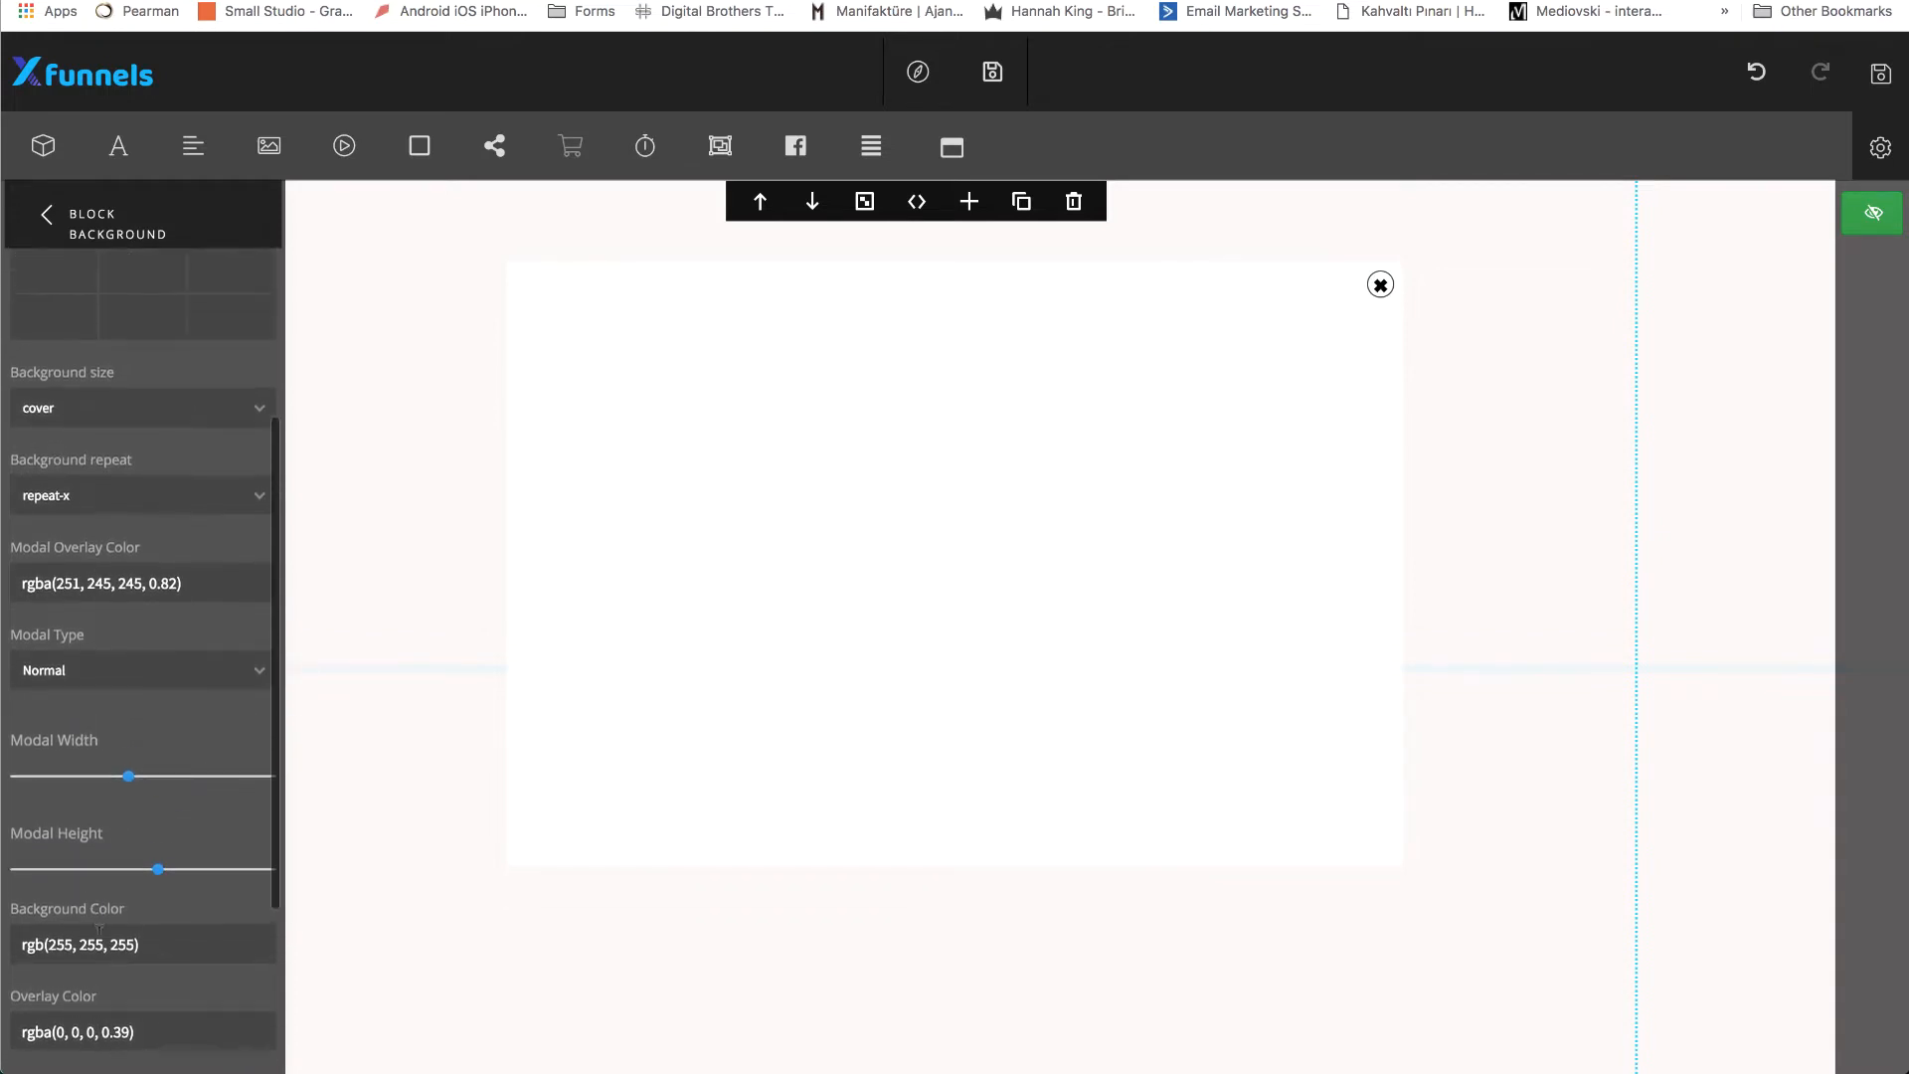
scroll(194, 787, "up", 2)
left_click(254, 760)
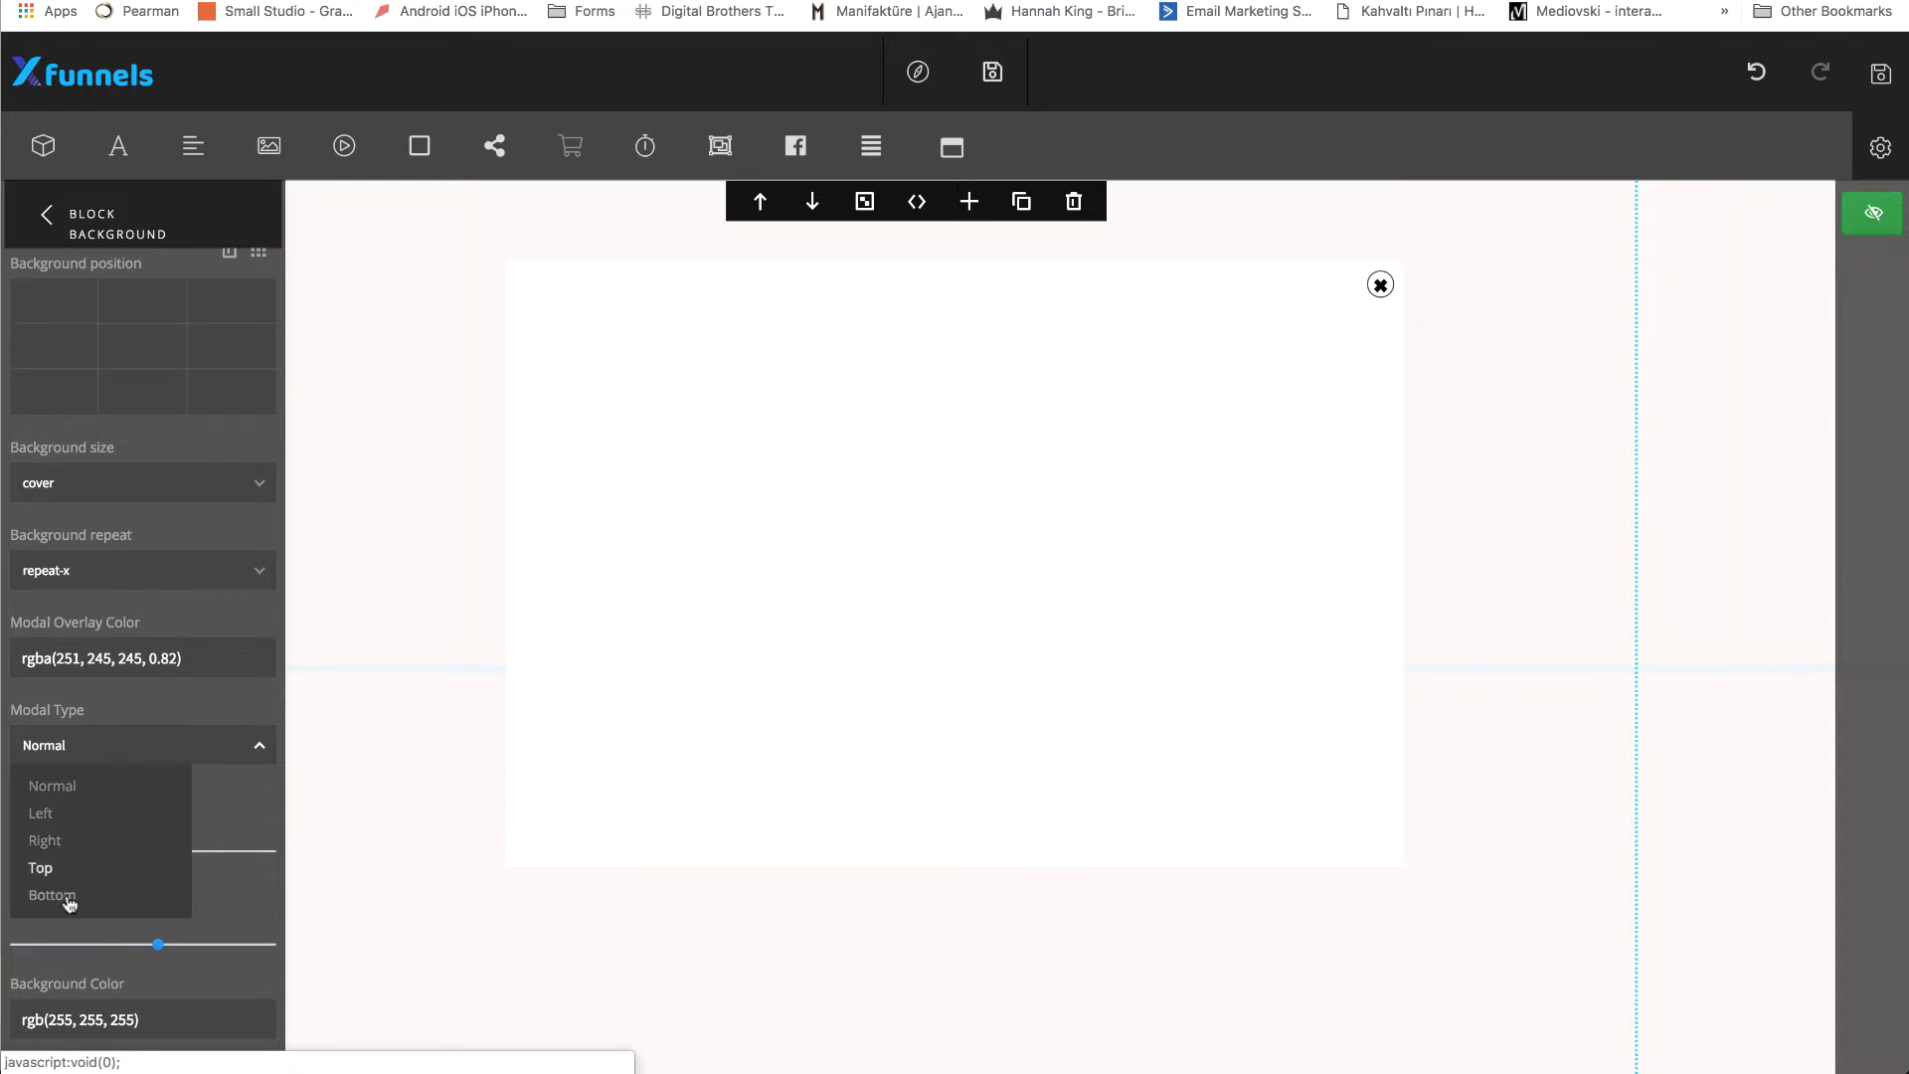
left_click(78, 788)
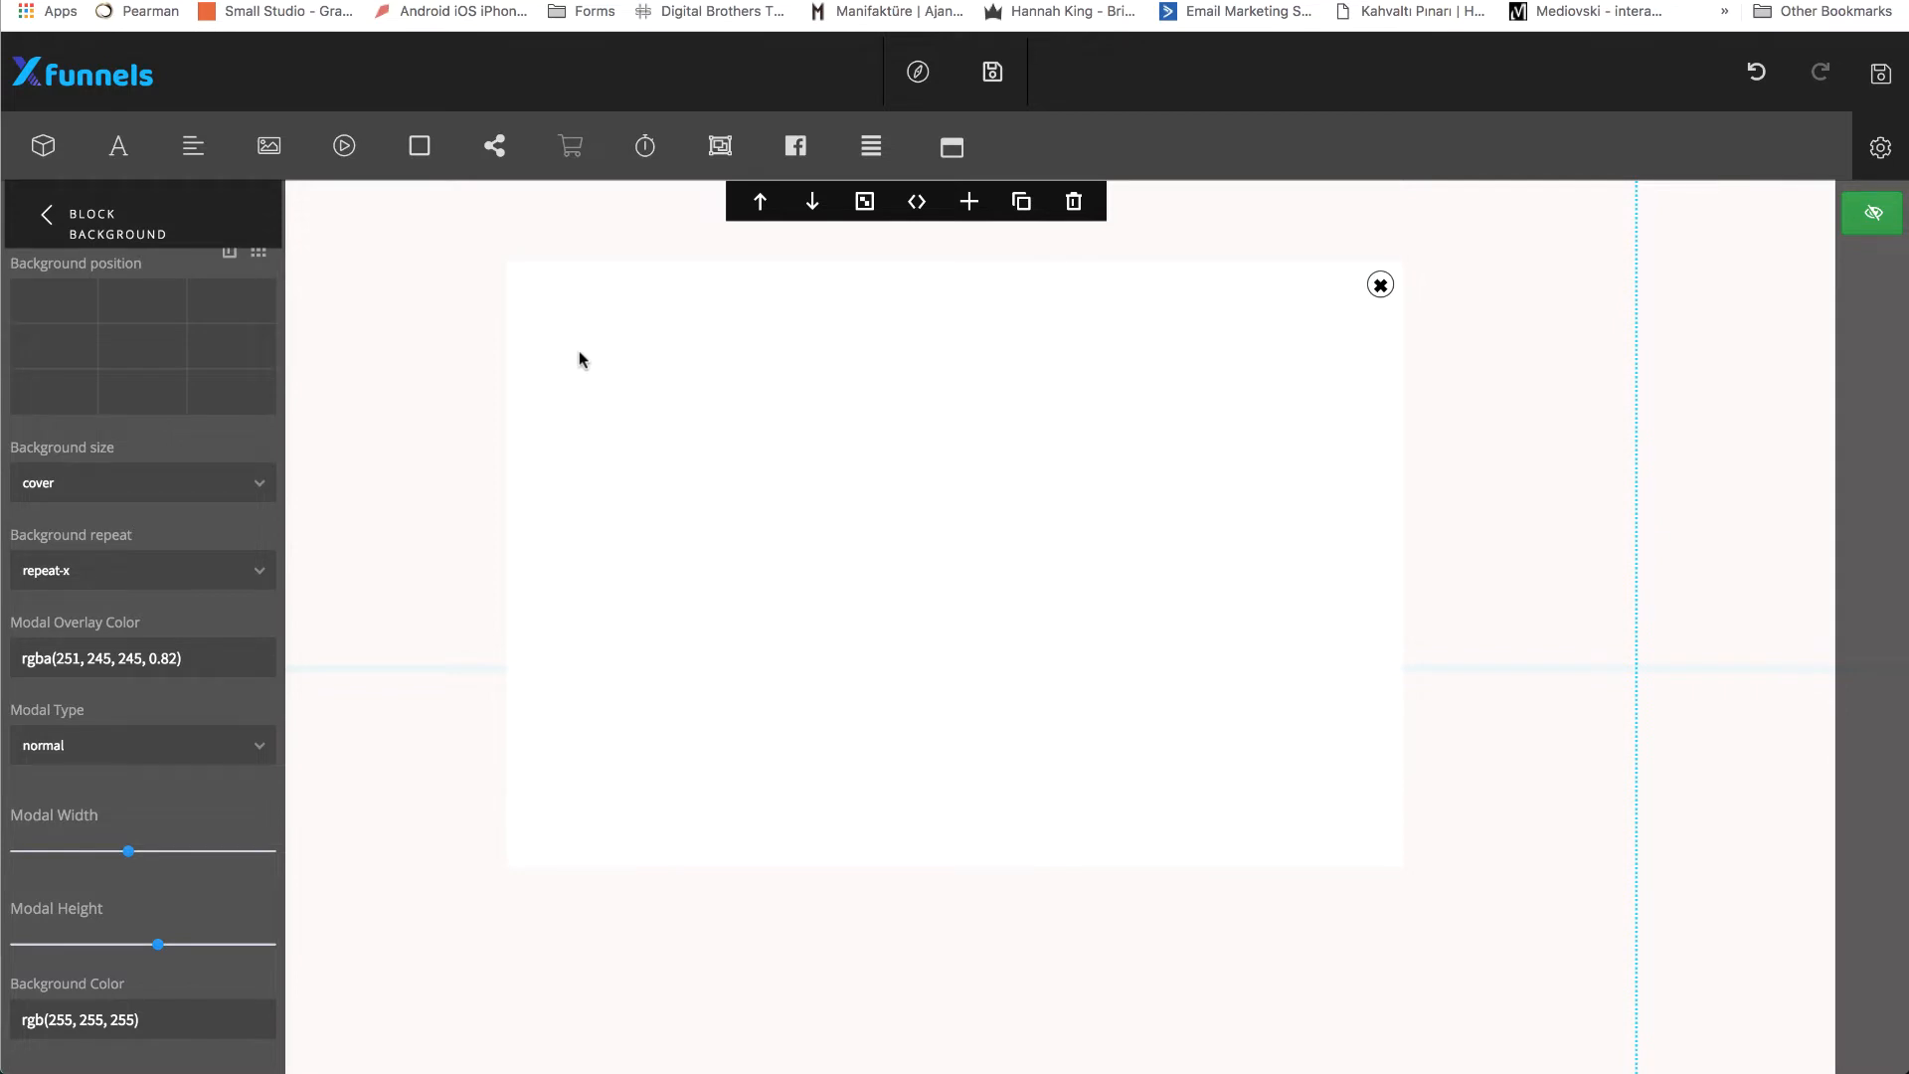
Import the street photo with the teal bicycle as the modal's background image.
scroll(140, 528, "up", 2)
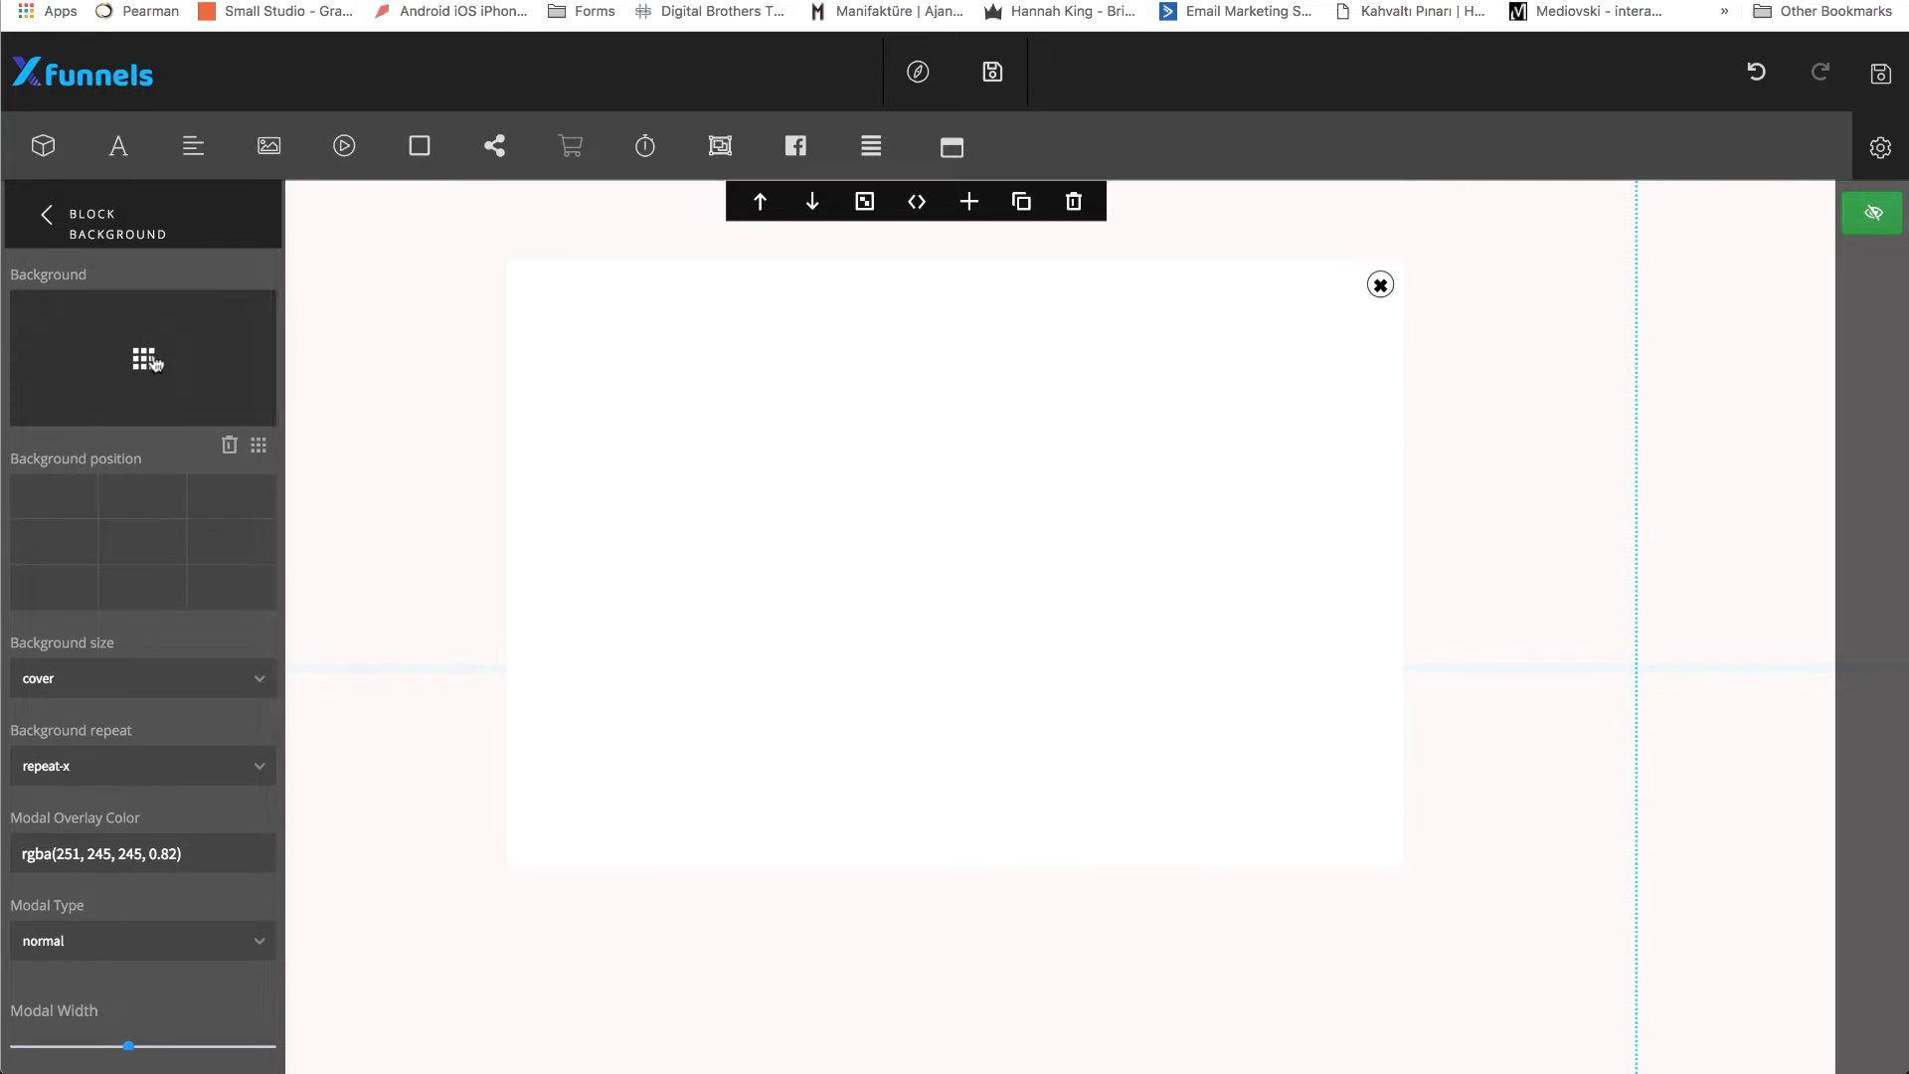
left_click(145, 359)
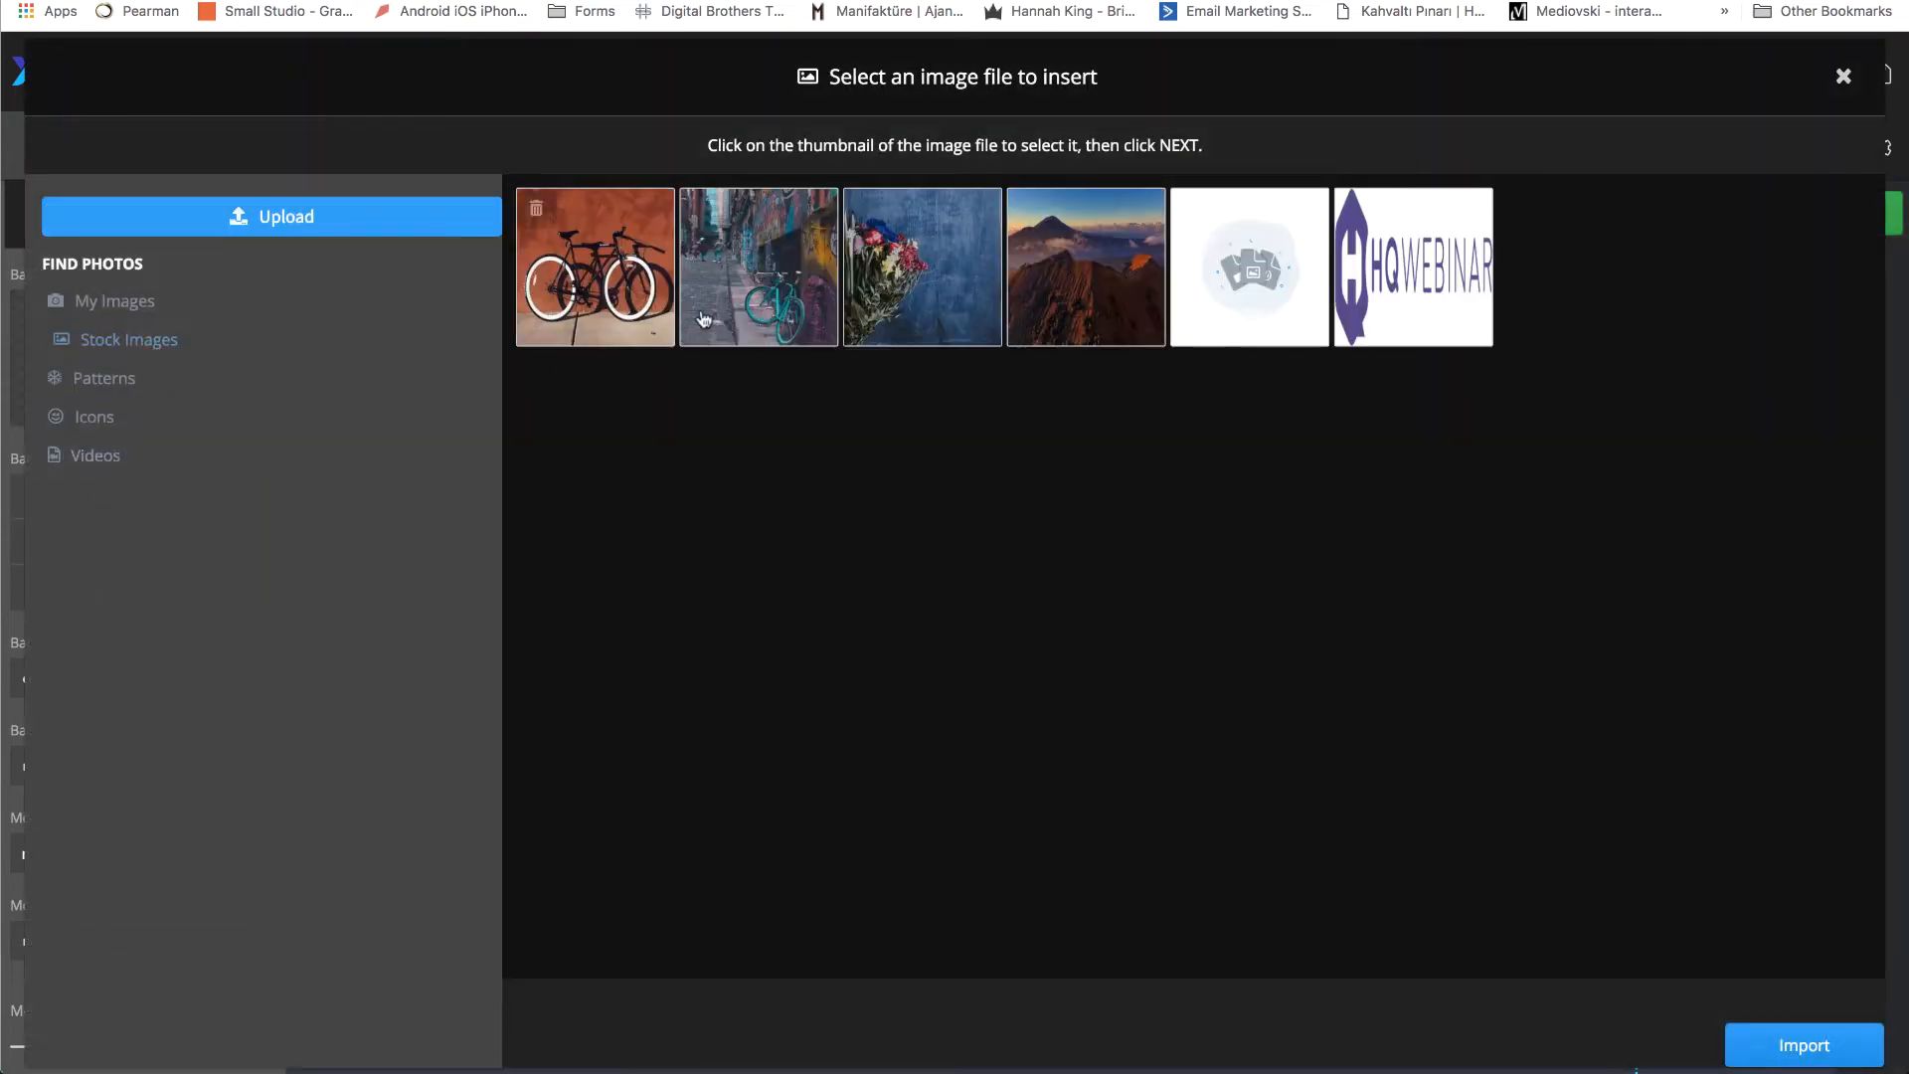
left_click(772, 260)
left_click(1787, 1040)
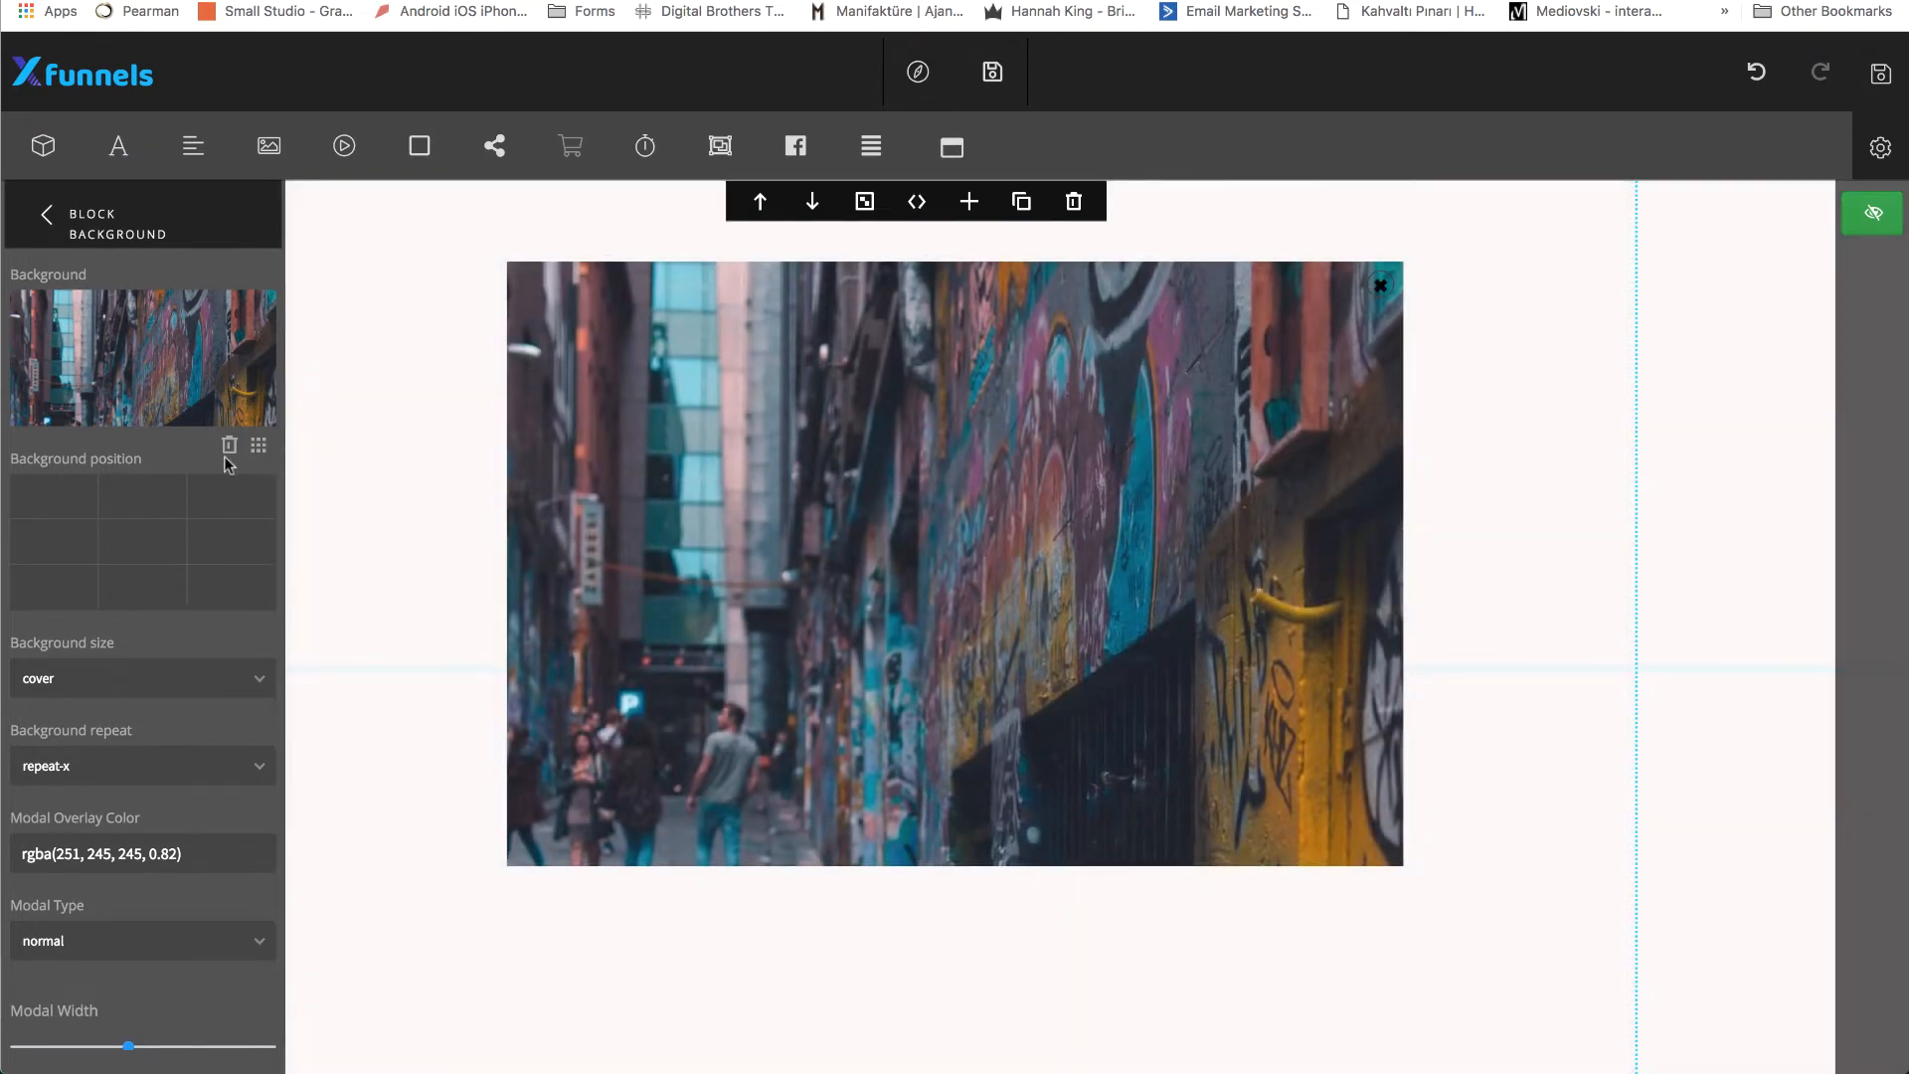
Try different background positions for the modal's image, ending with bottom center.
left_click(151, 539)
left_click(214, 572)
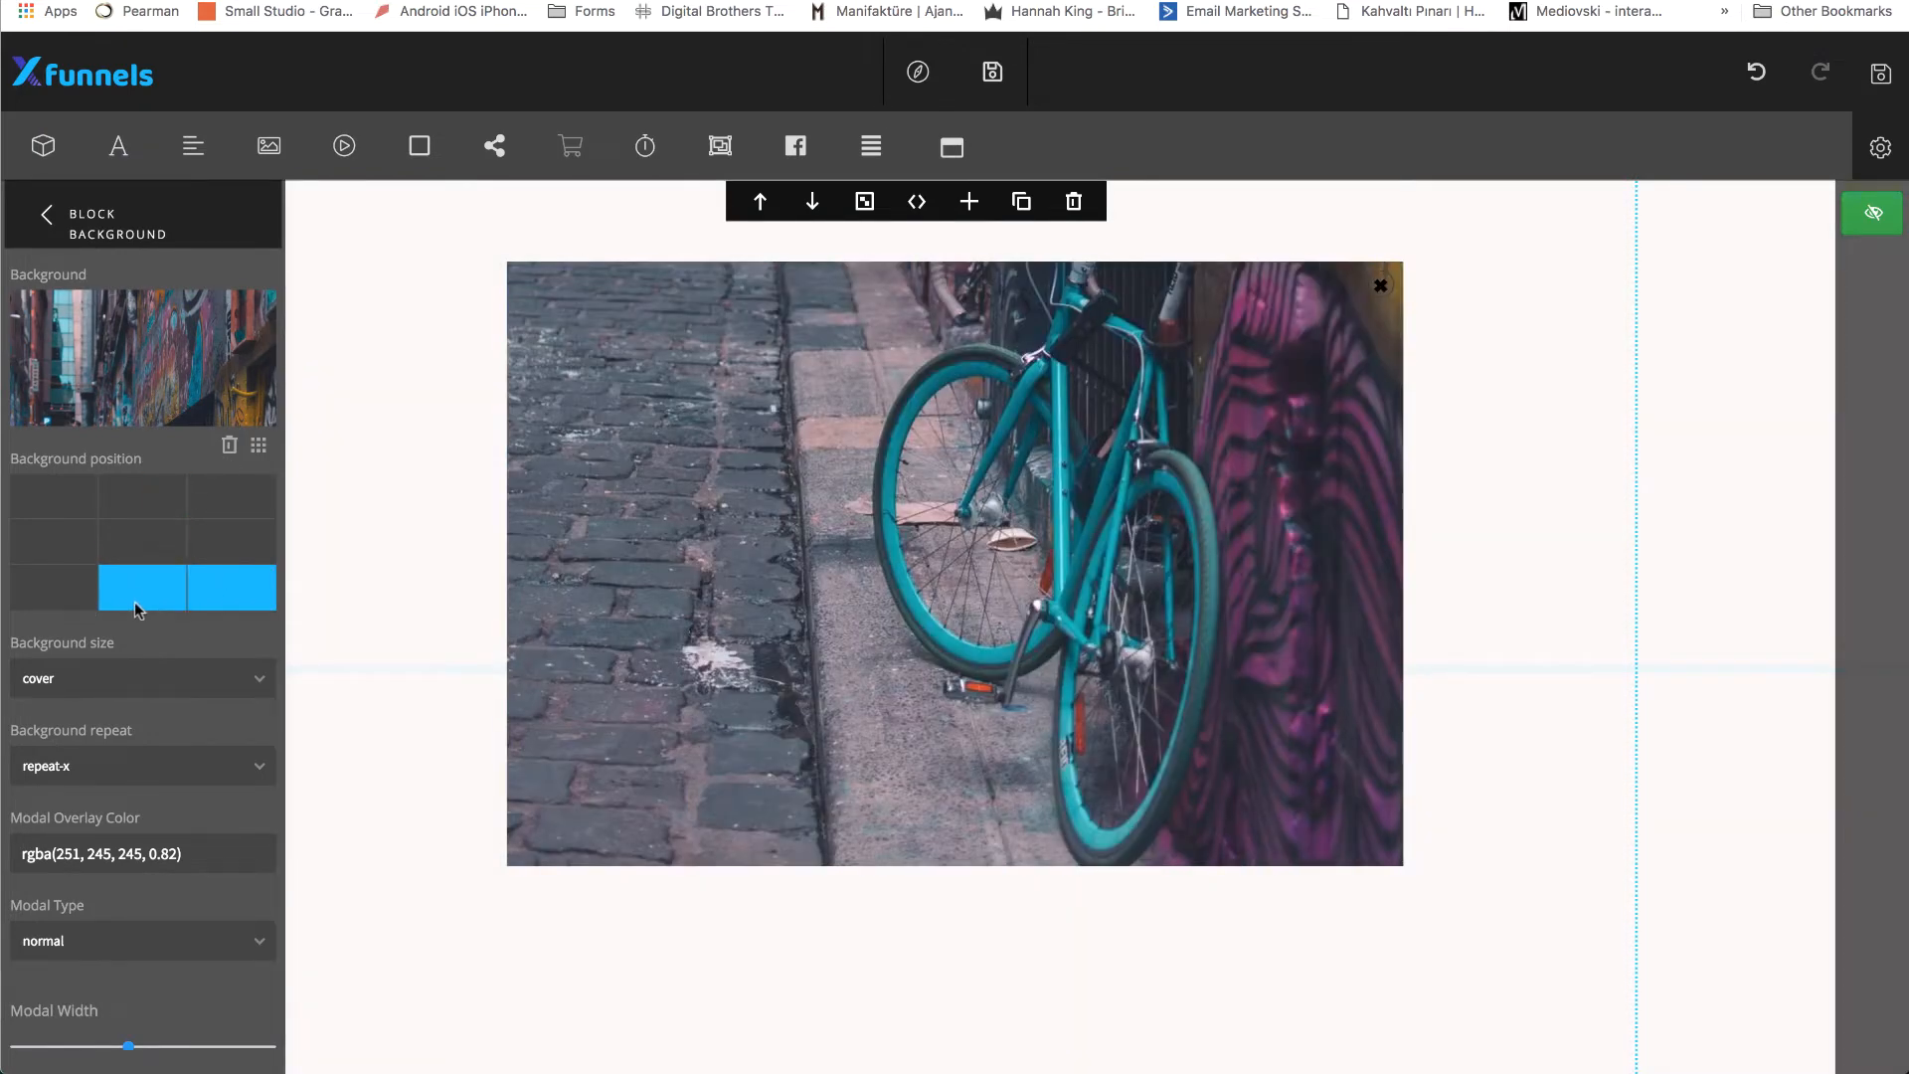
left_click(43, 532)
left_click(71, 486)
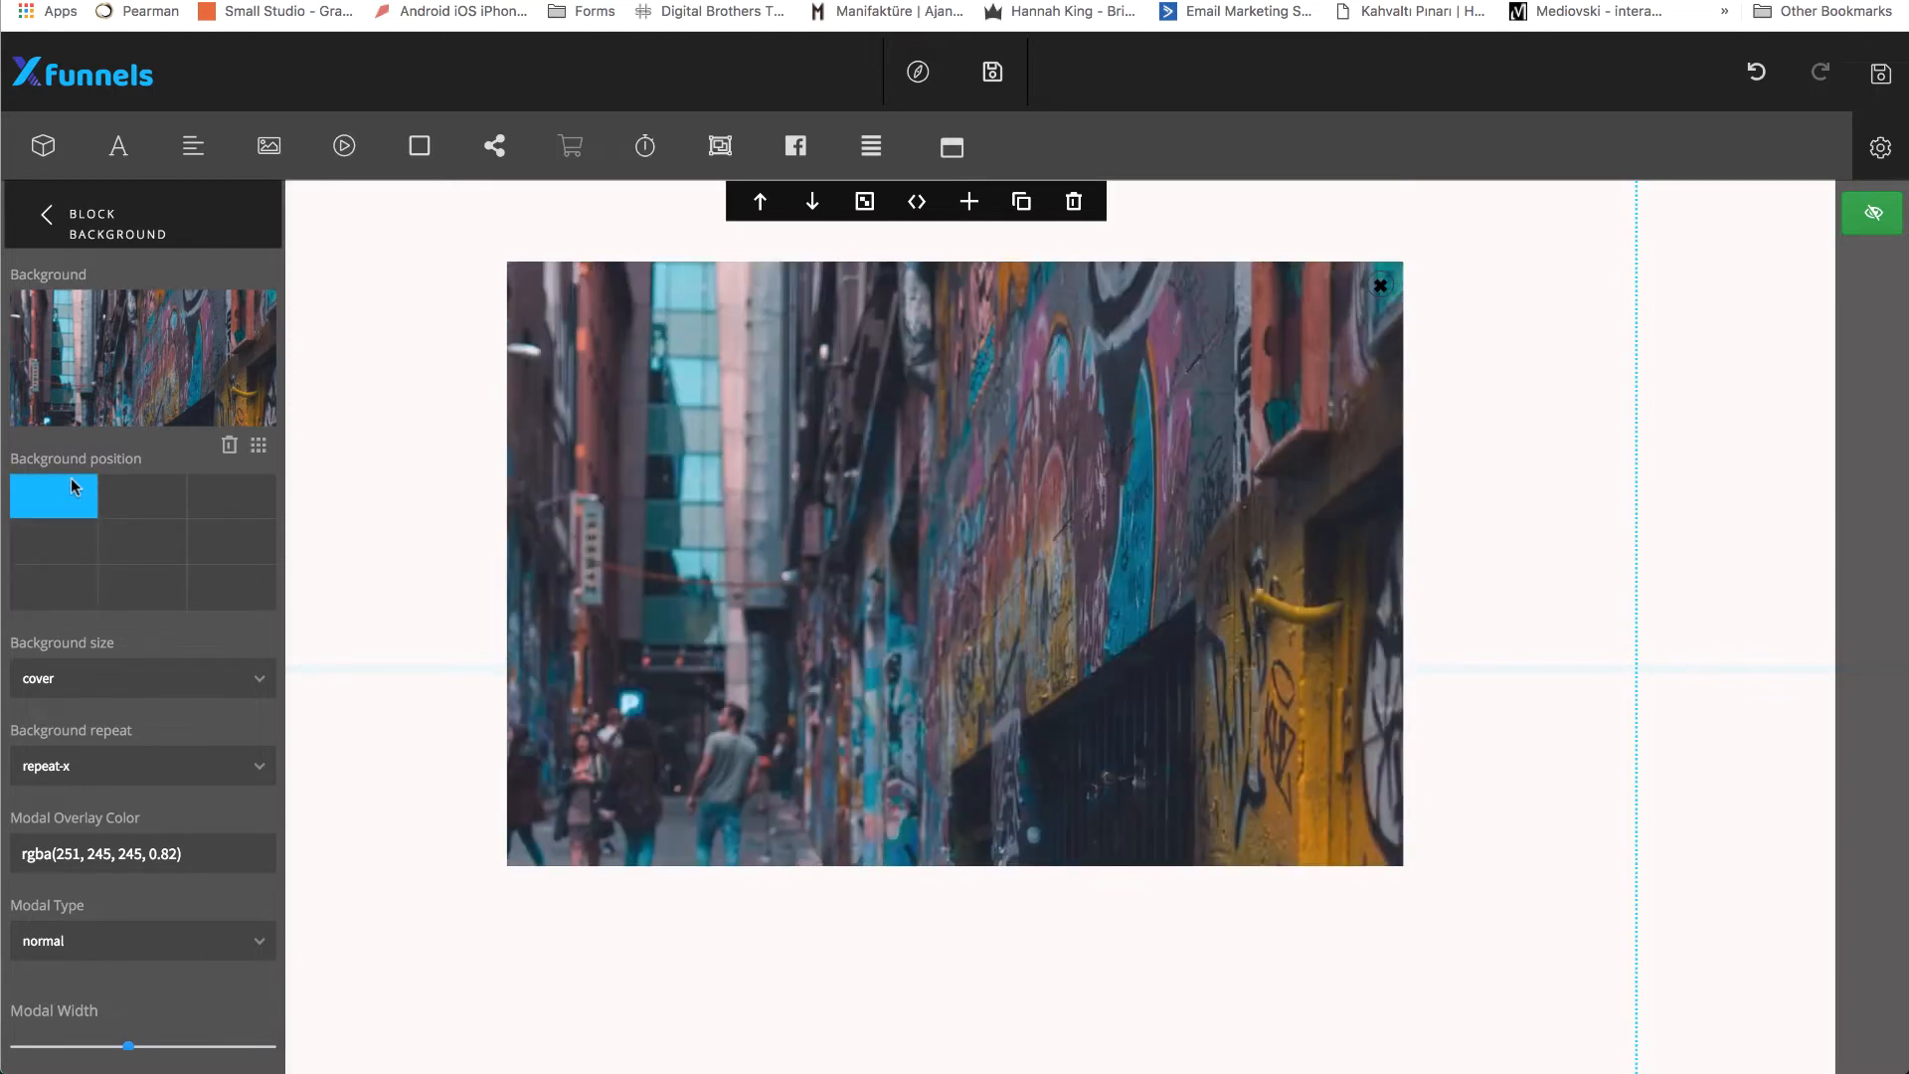
left_click(145, 489)
left_click(144, 539)
left_click(139, 595)
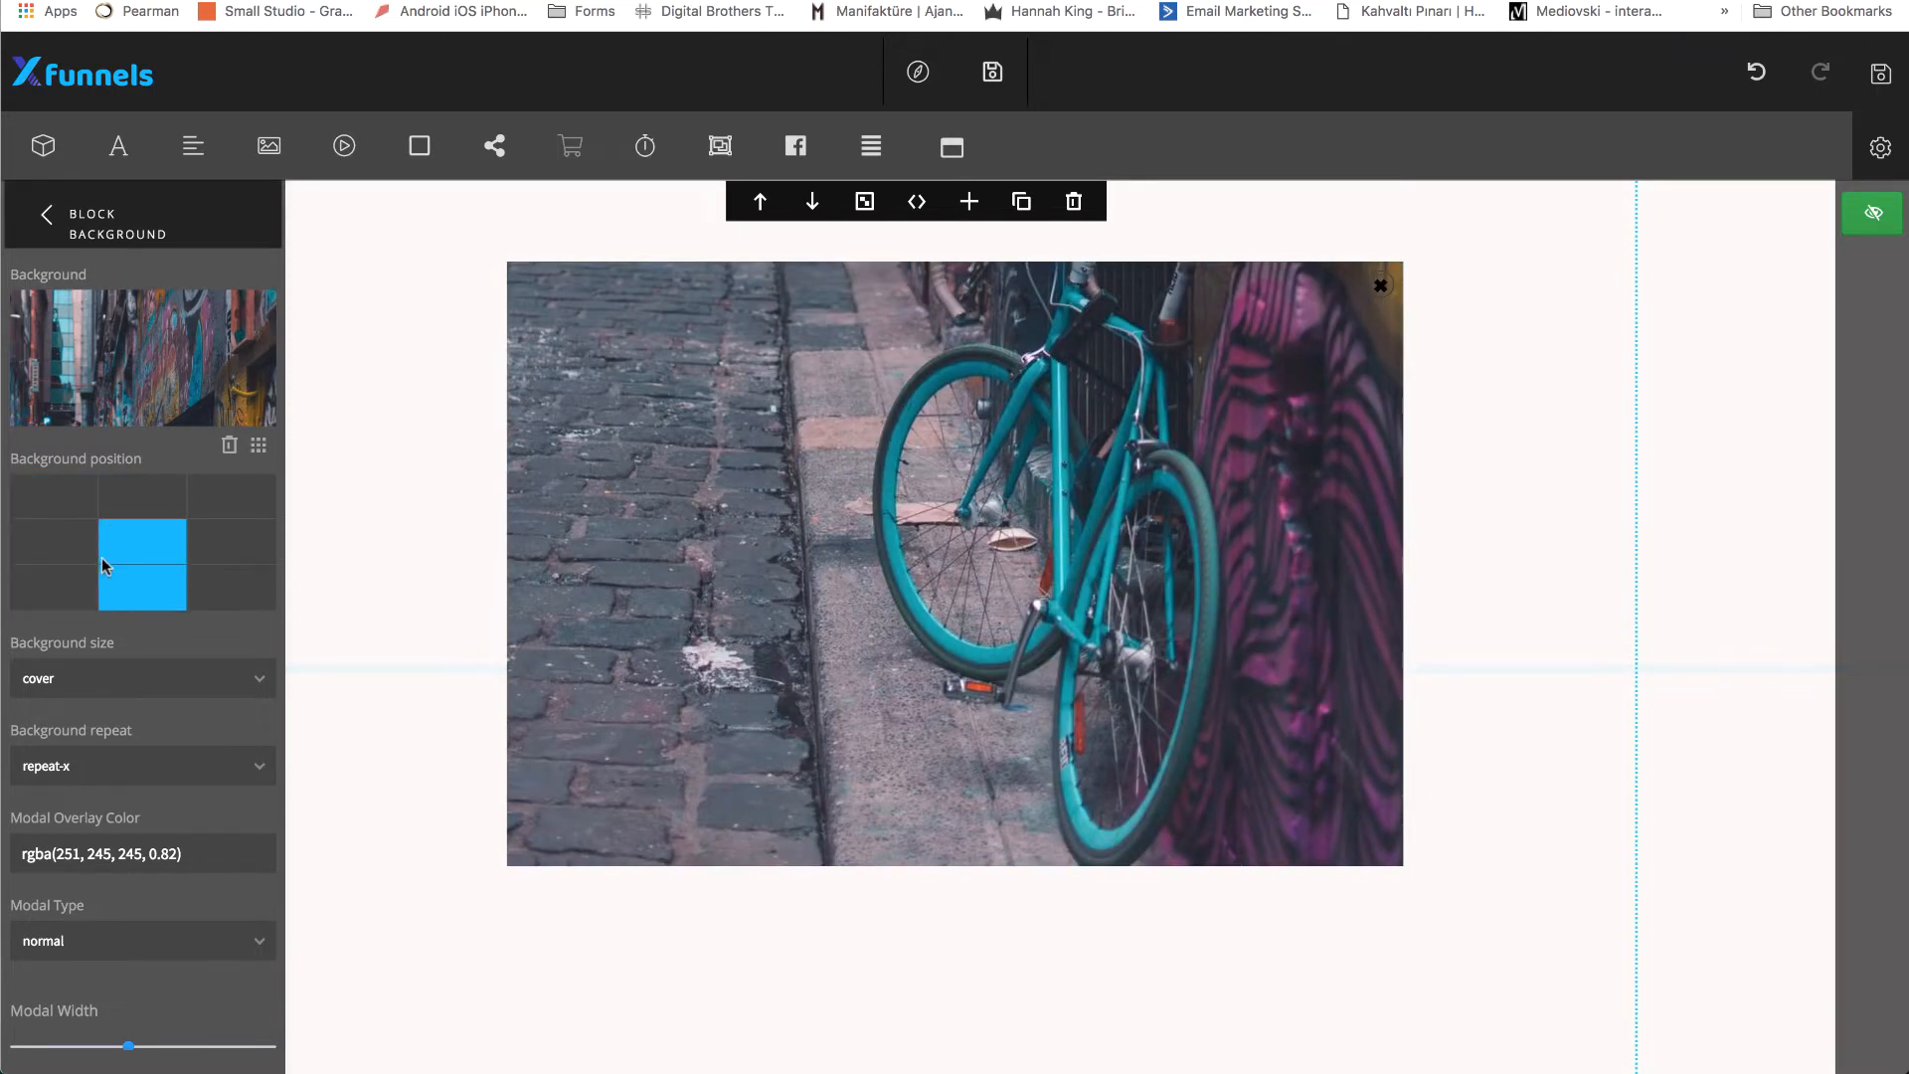
Remove the background image from the modal and leave the block background settings.
left_click(229, 446)
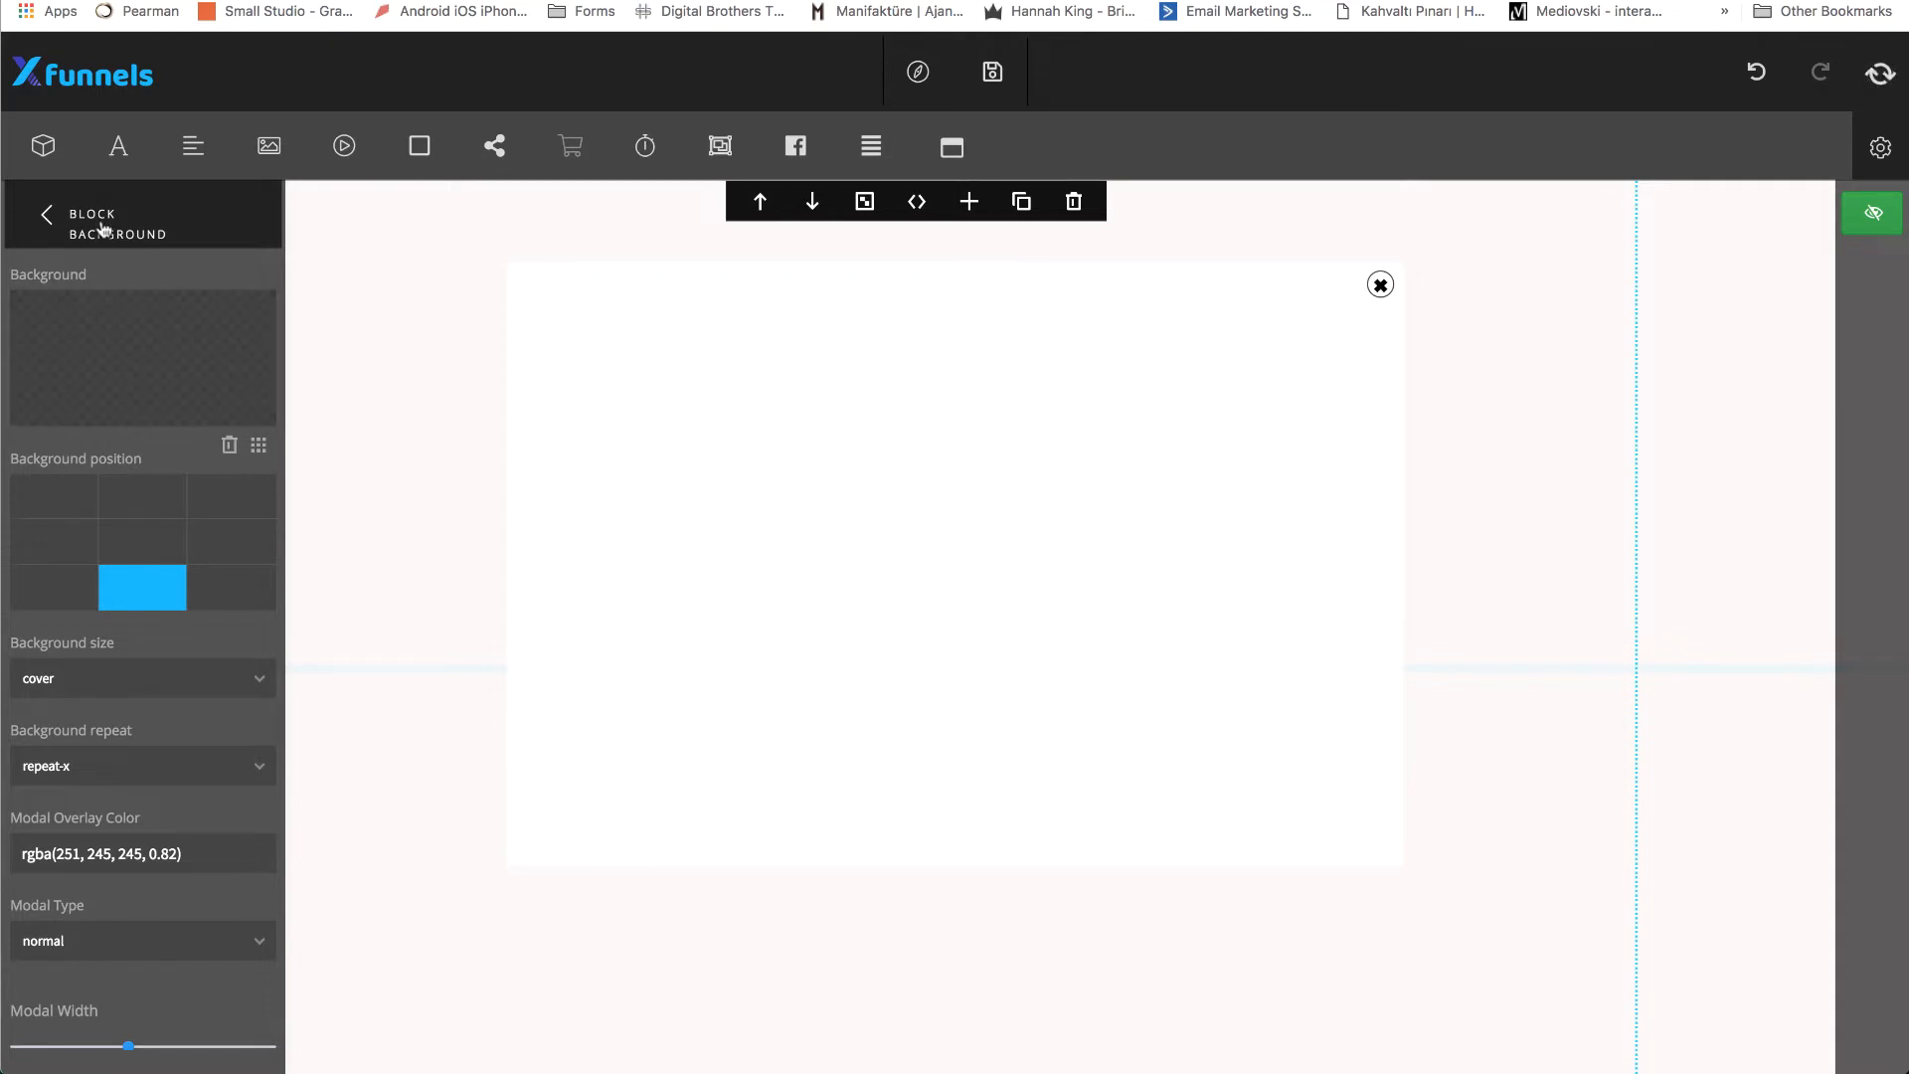
left_click(48, 217)
Add a video to the modal, enlarge it to slightly over half the popup's width and place it against the popup's left edge.
left_click(344, 146)
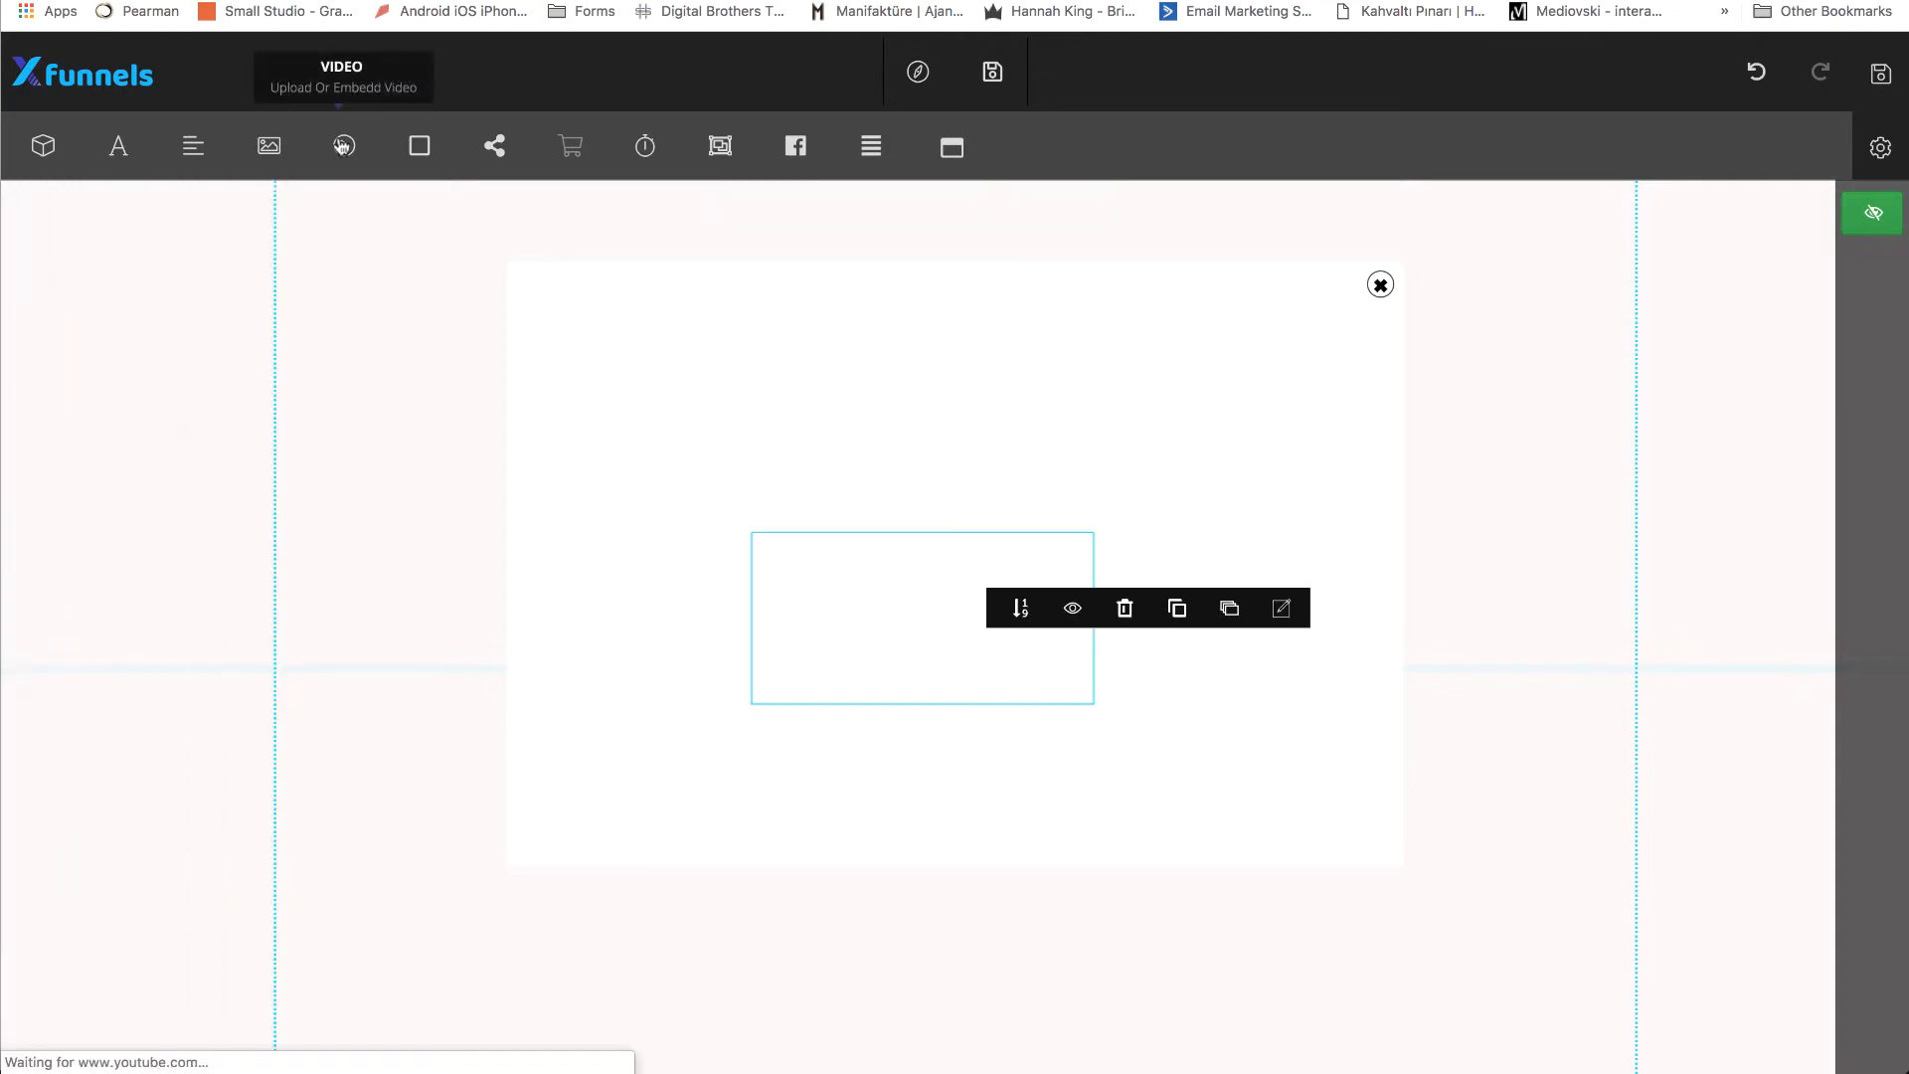
left_click_drag(818, 549, 774, 356)
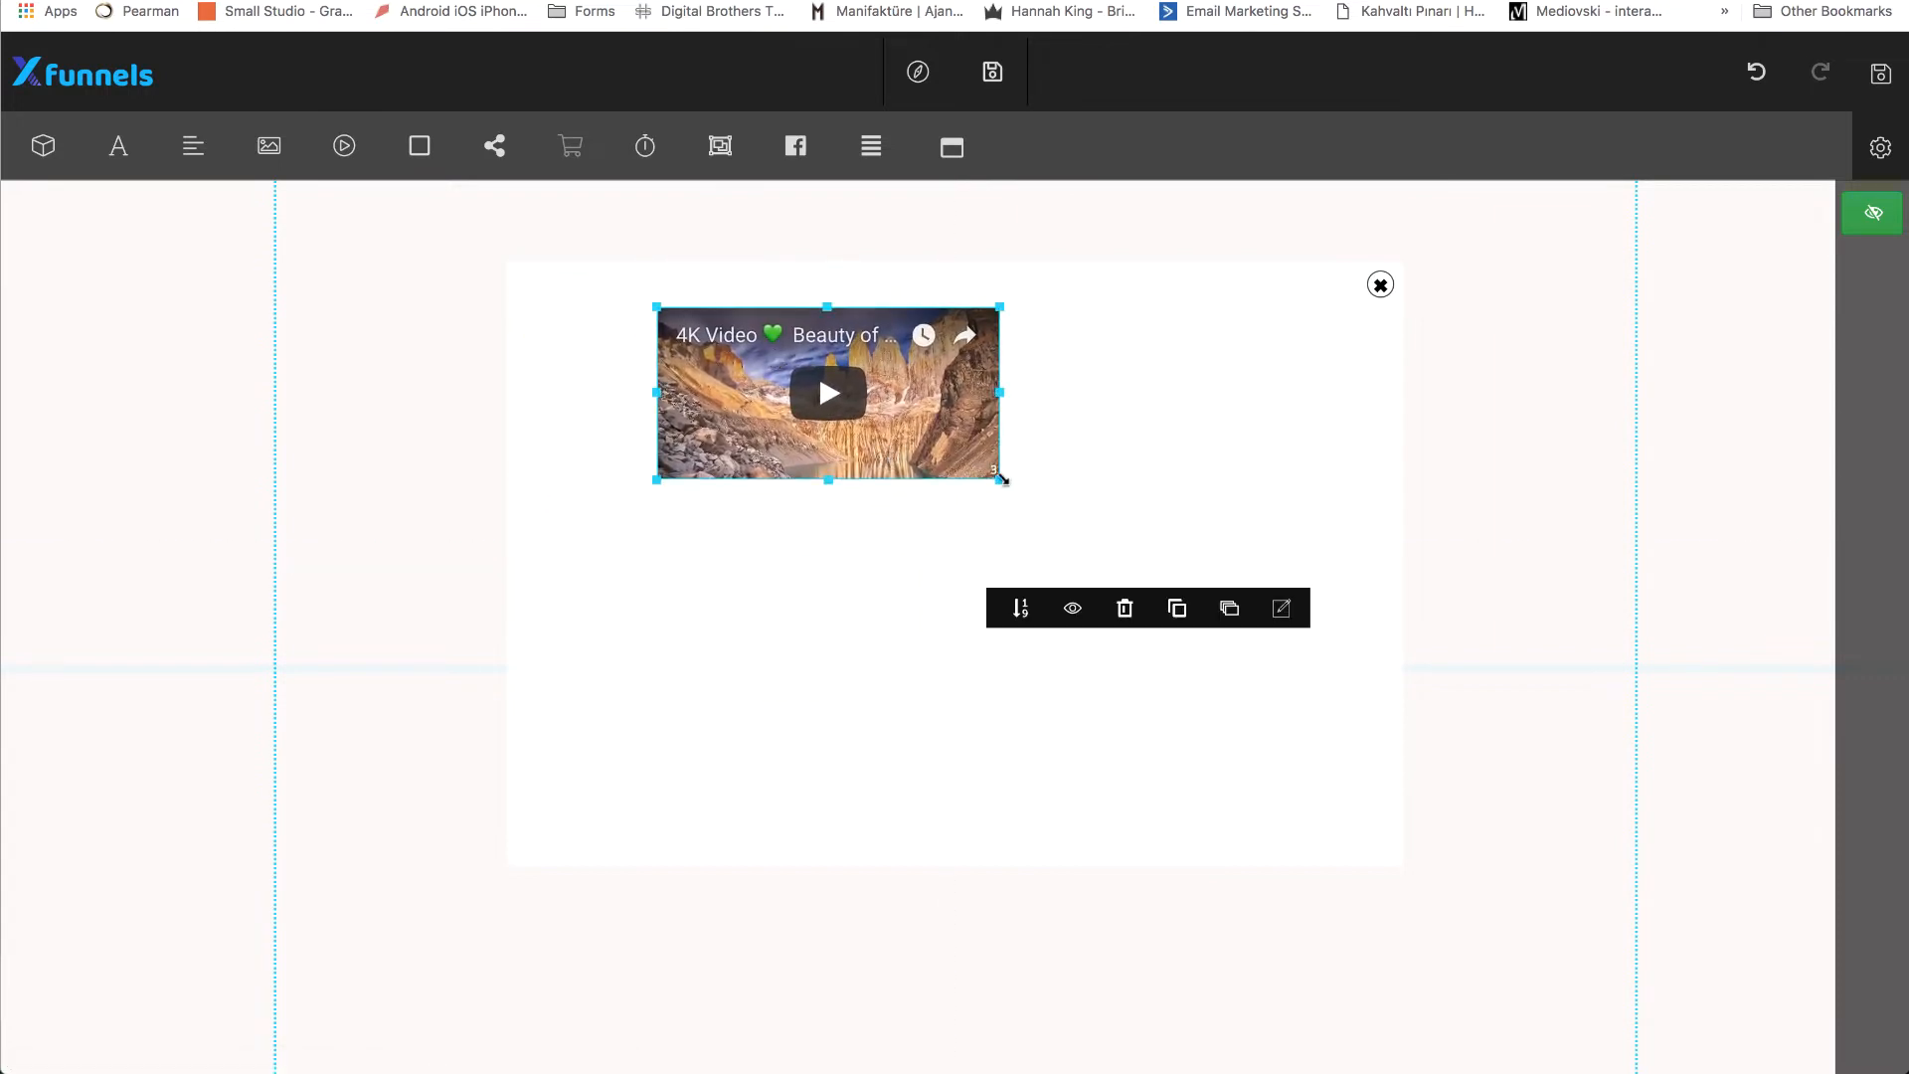
left_click_drag(1000, 479, 1126, 610)
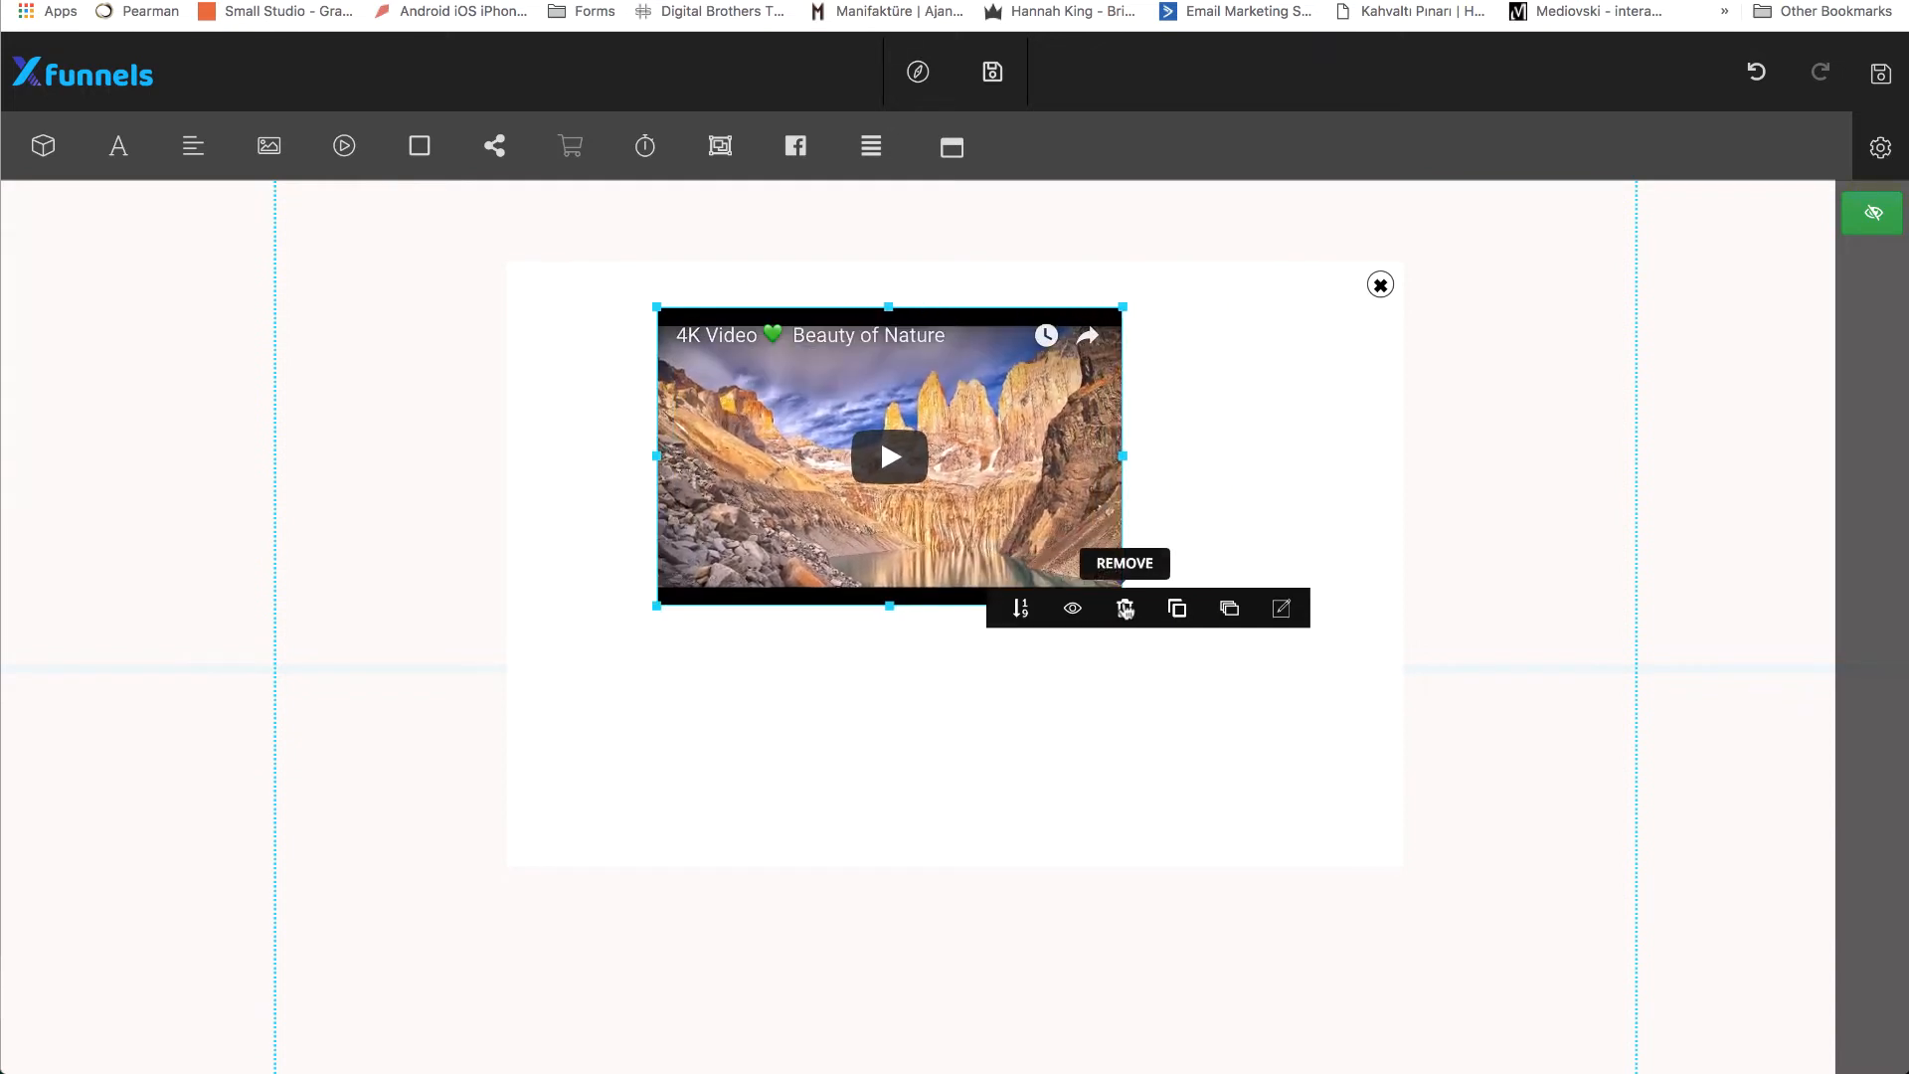
left_click_drag(1077, 545, 936, 651)
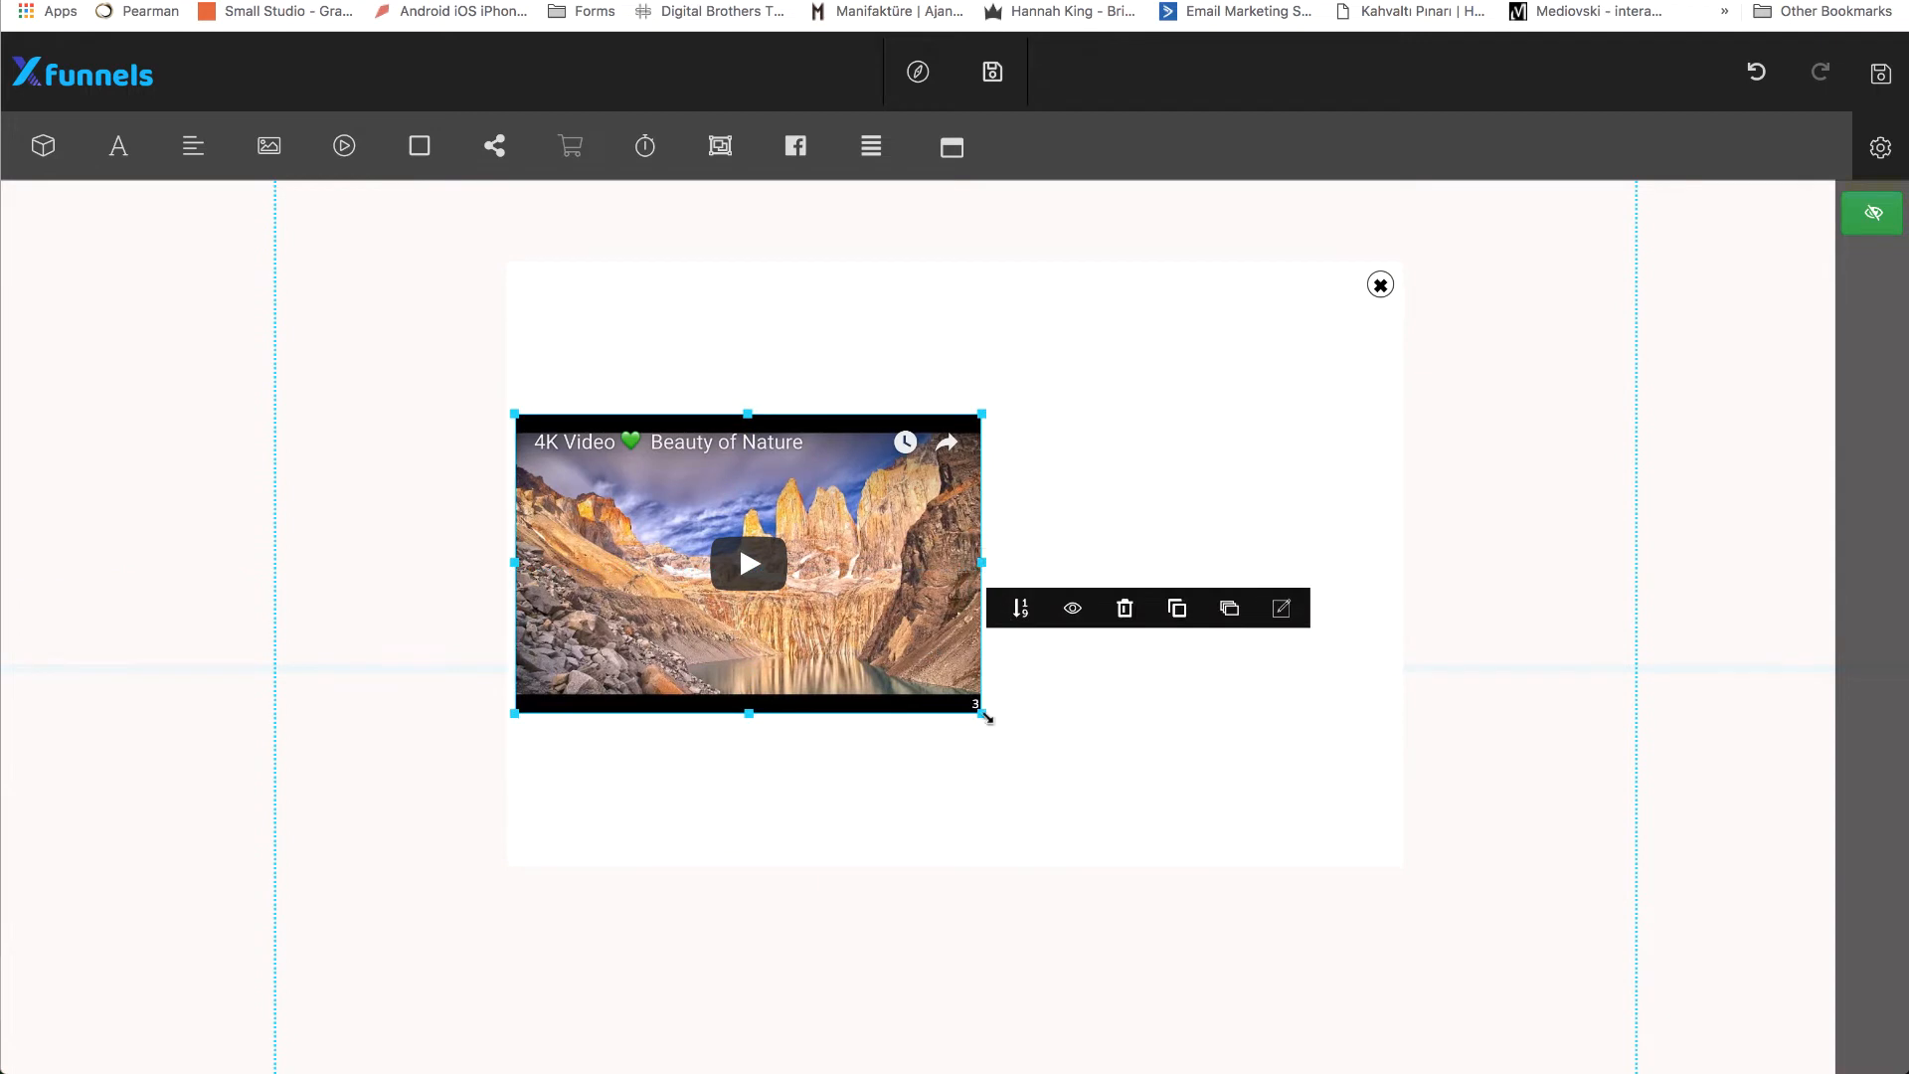
left_click_drag(984, 715, 1024, 677)
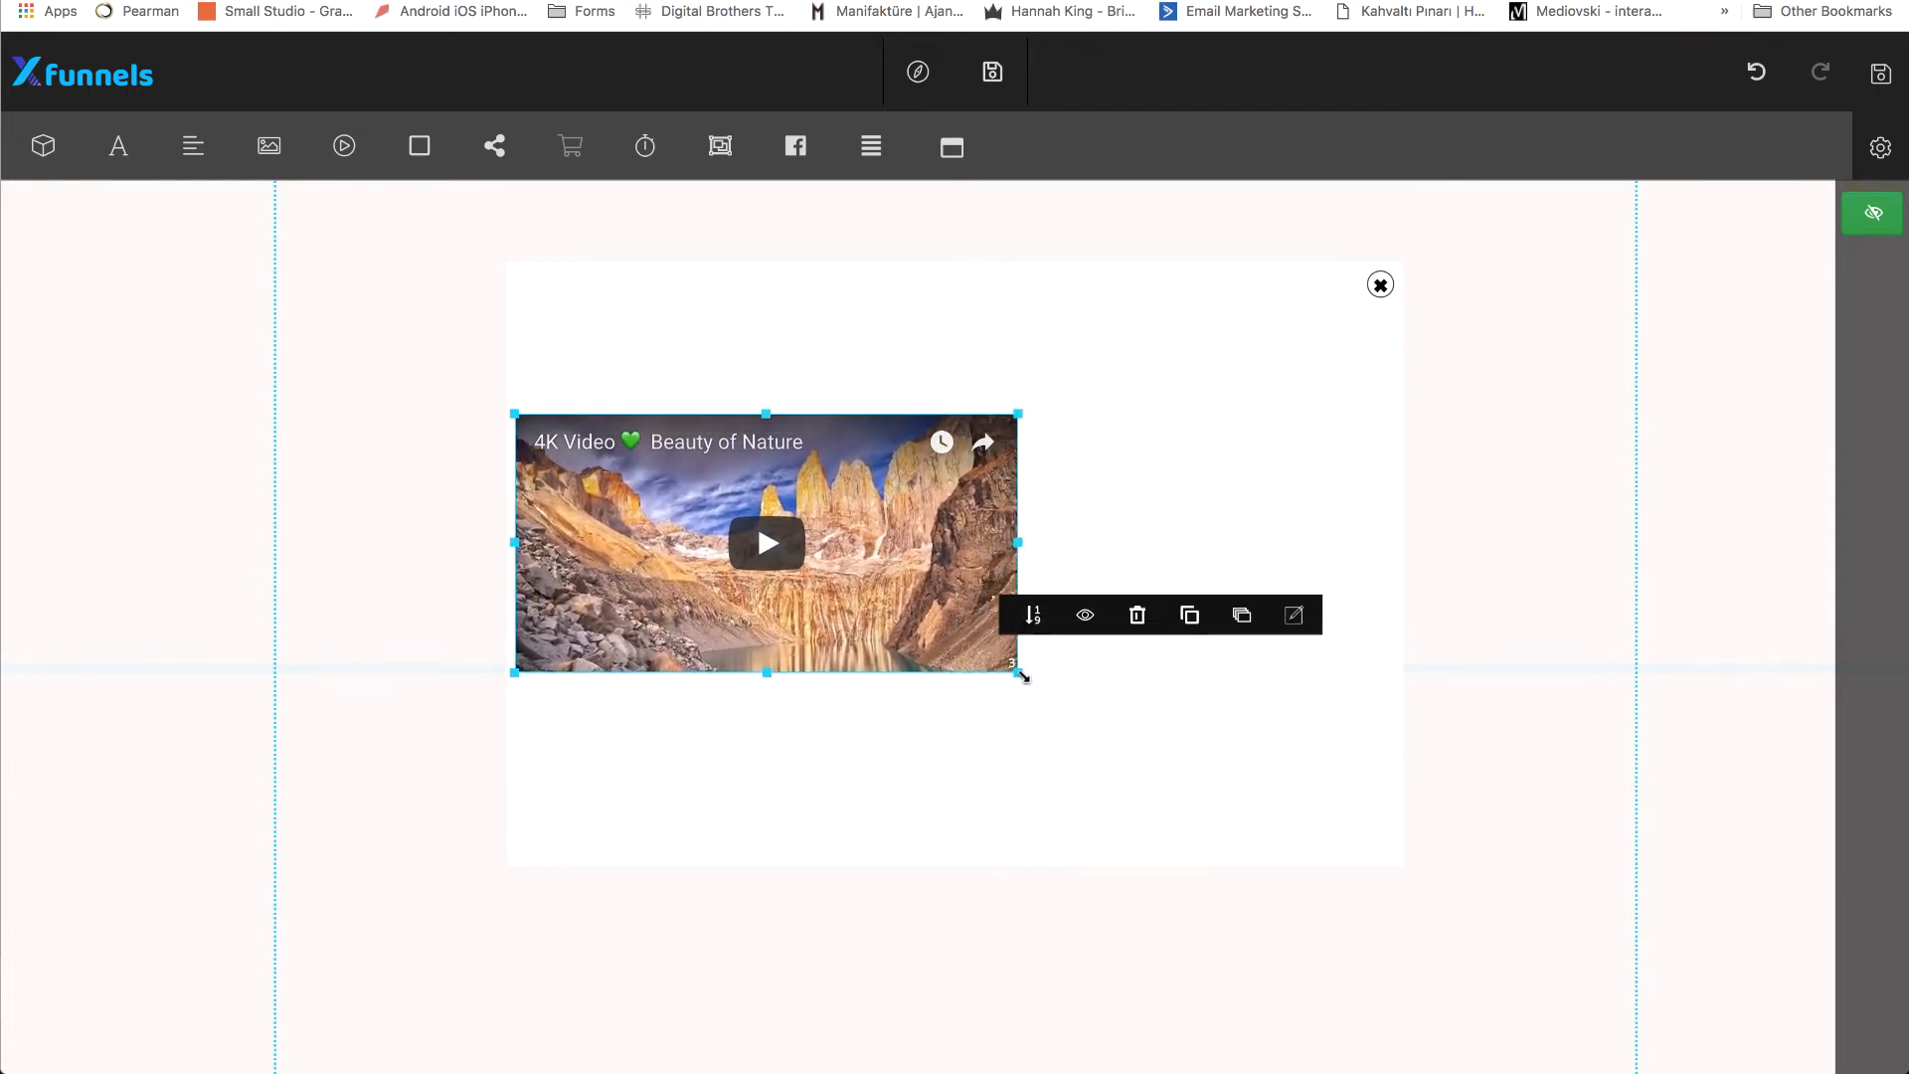
mouse_move(952, 604)
left_mouse_down()
mouse_move(955, 560)
mouse_move(953, 607)
left_mouse_up()
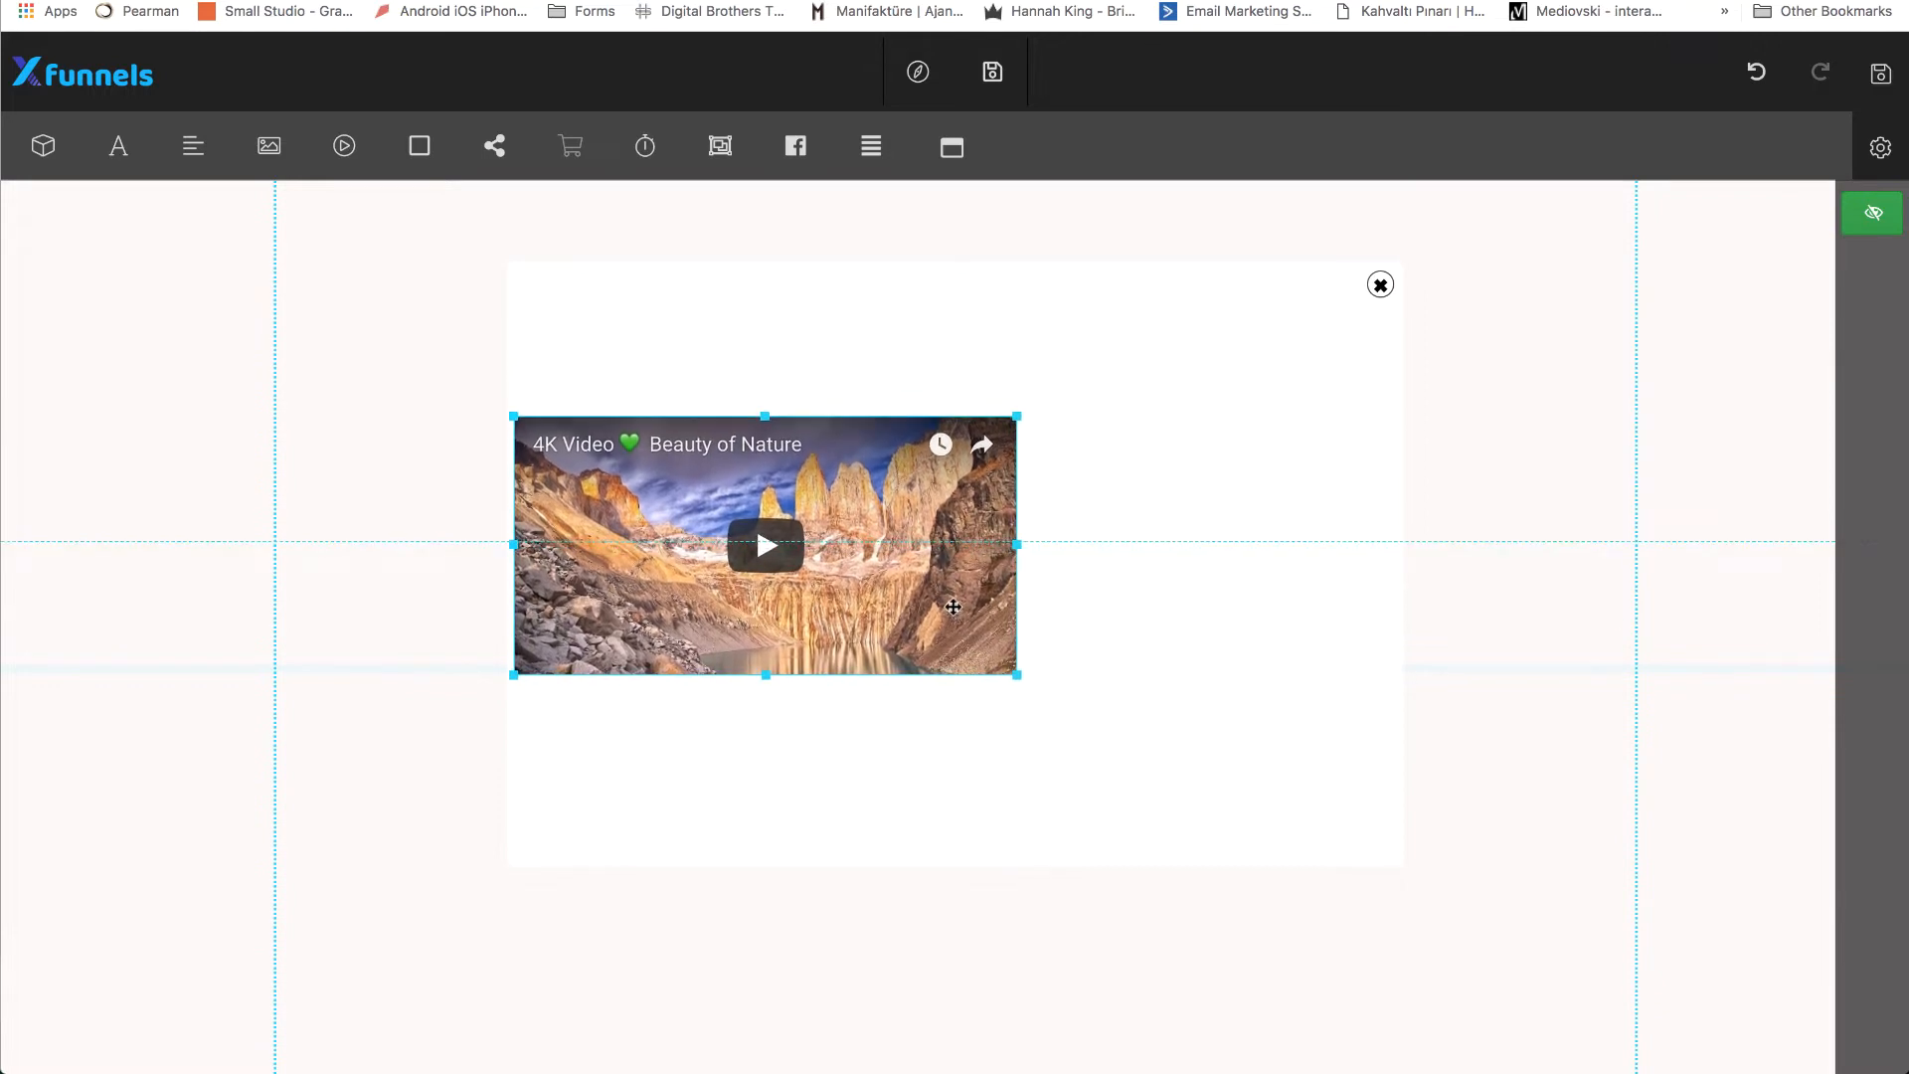
Add a text input form element to the modal and place it to the right of the video.
left_click(821, 338)
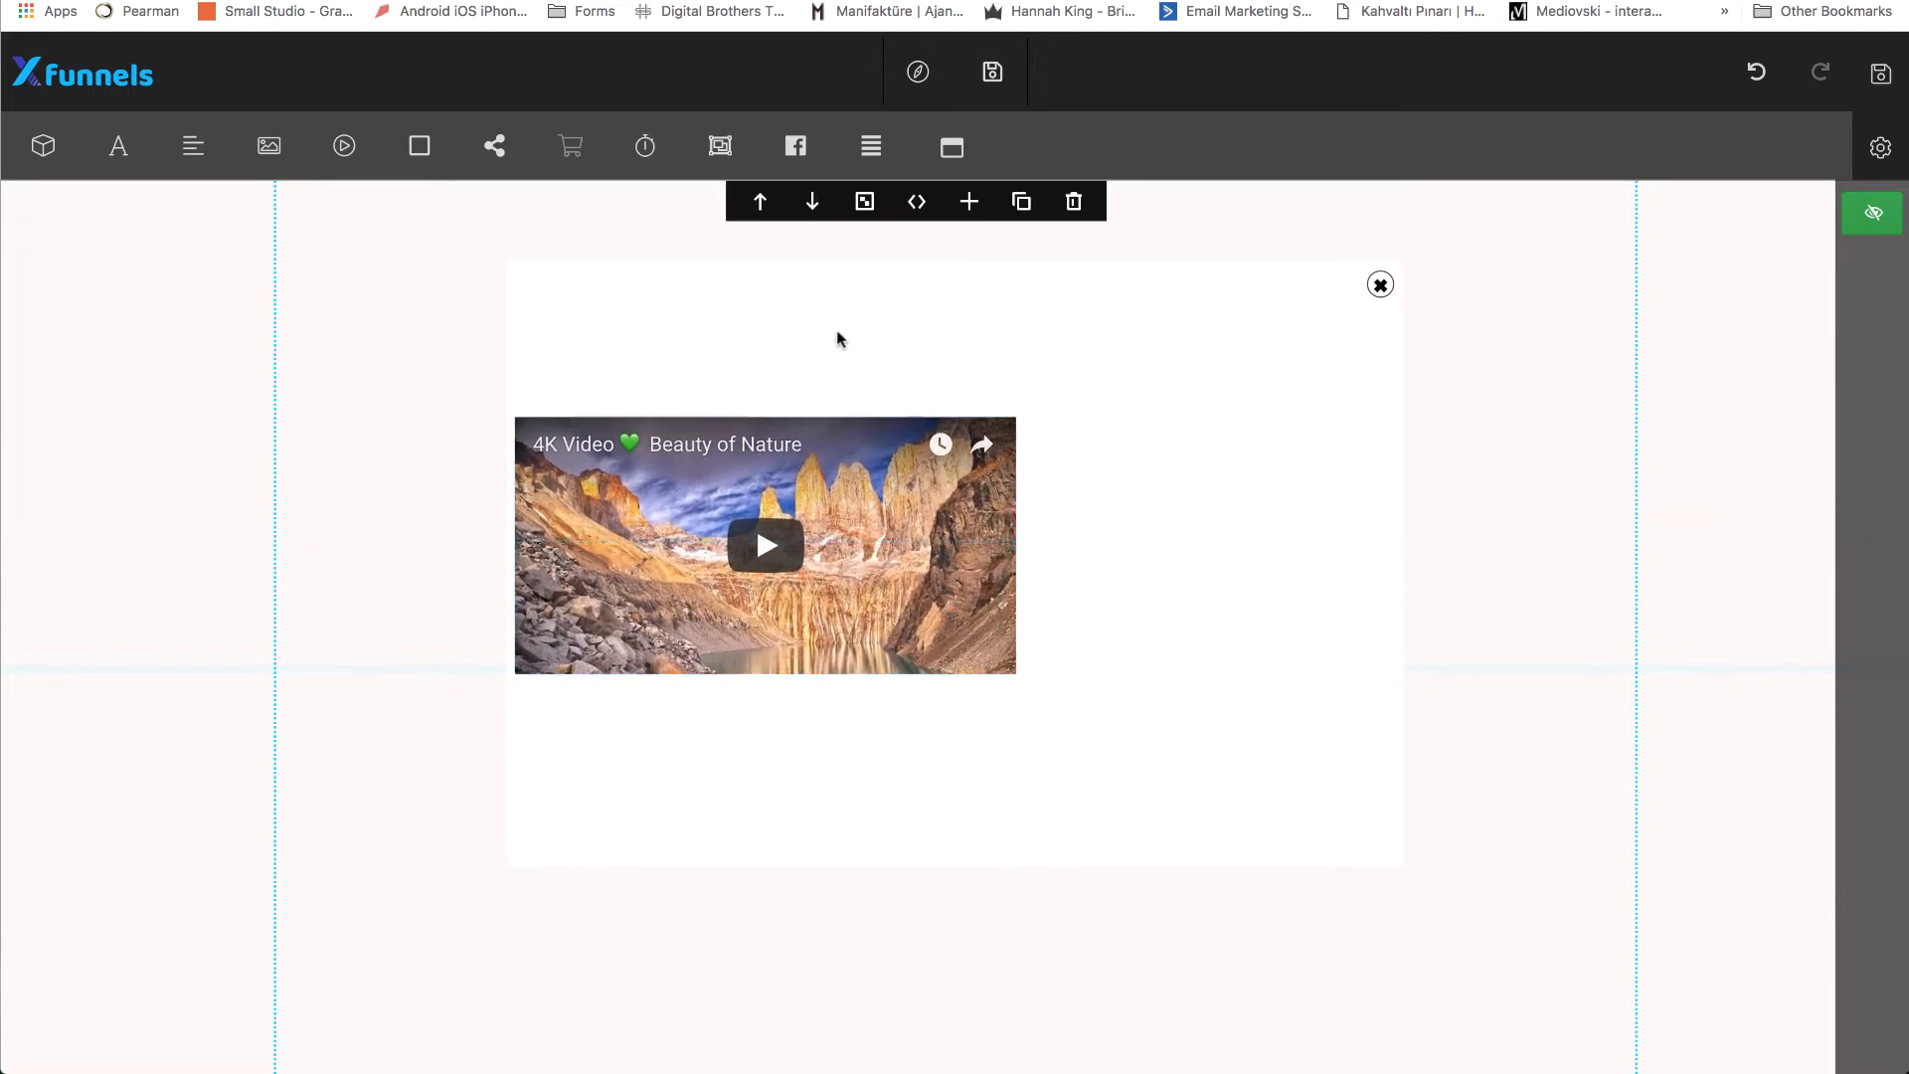
left_click(966, 164)
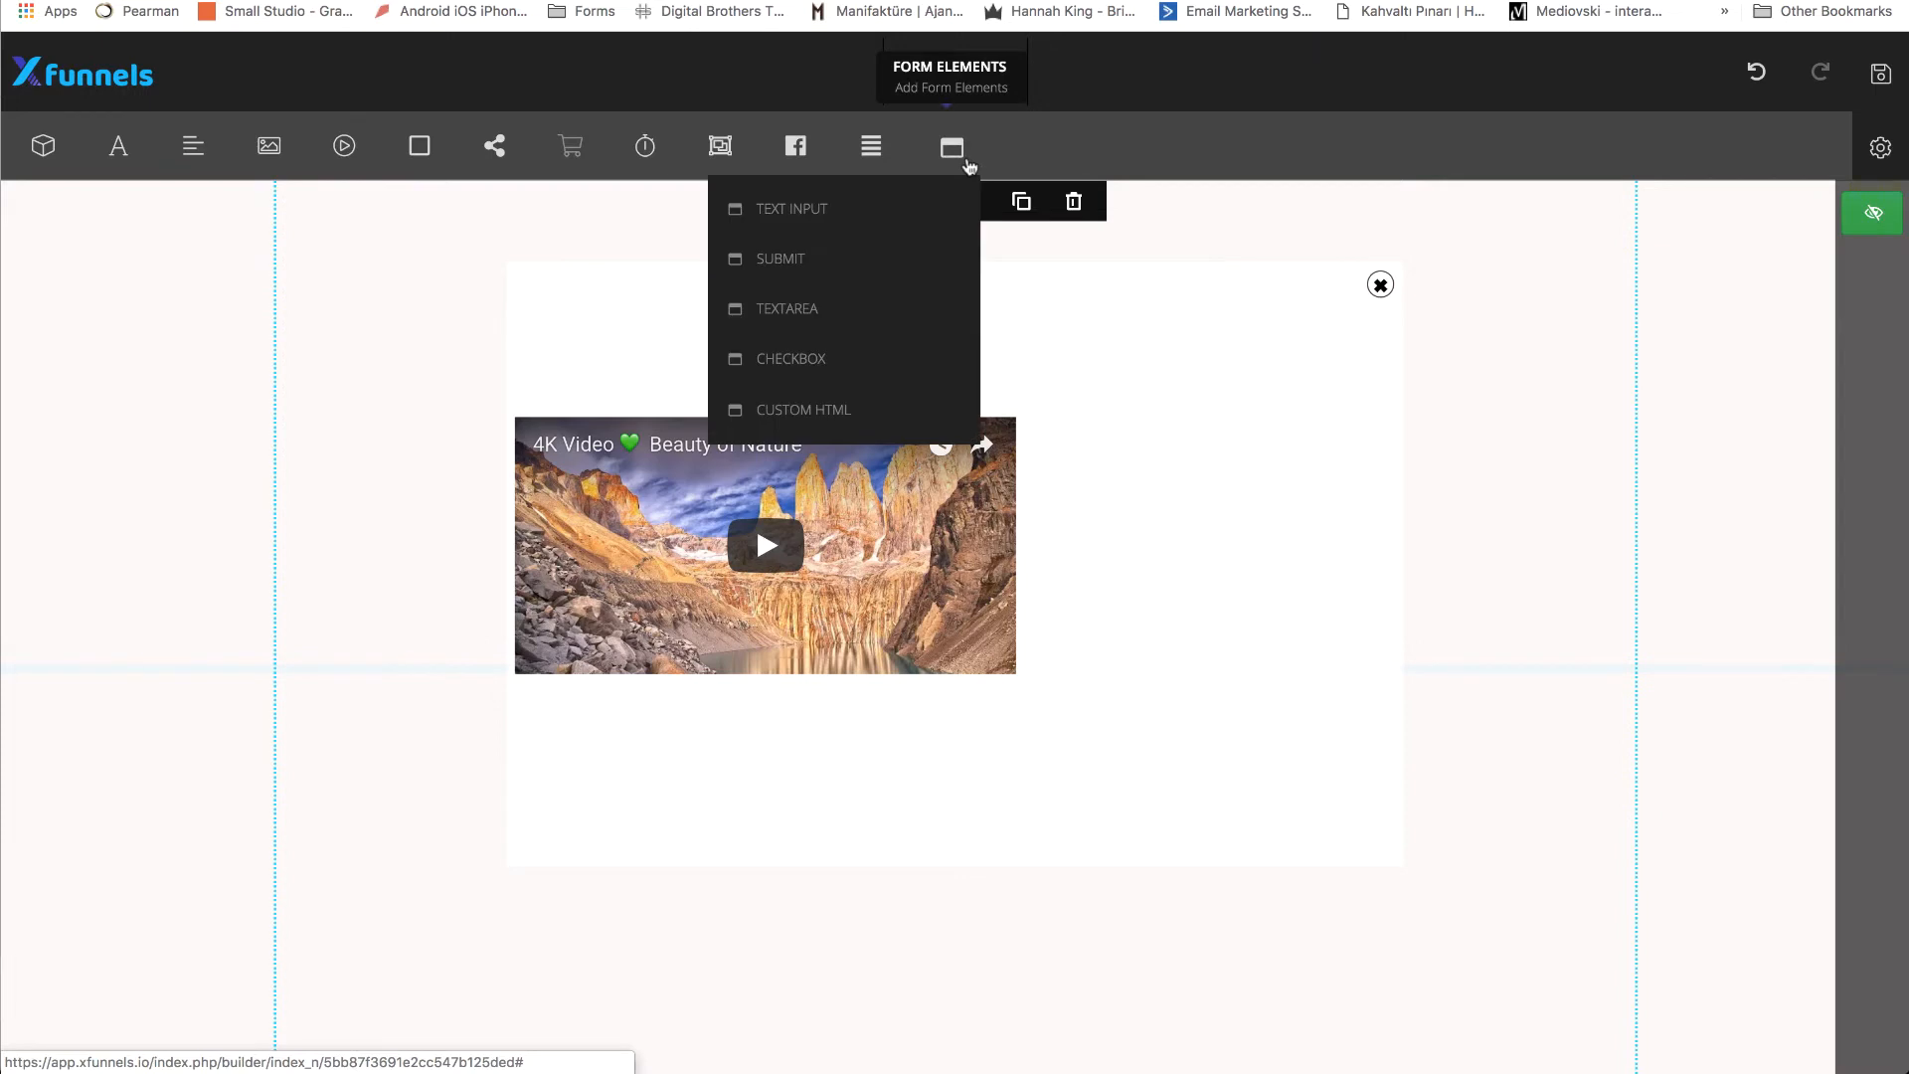
left_click(875, 217)
left_click_drag(915, 558, 1170, 458)
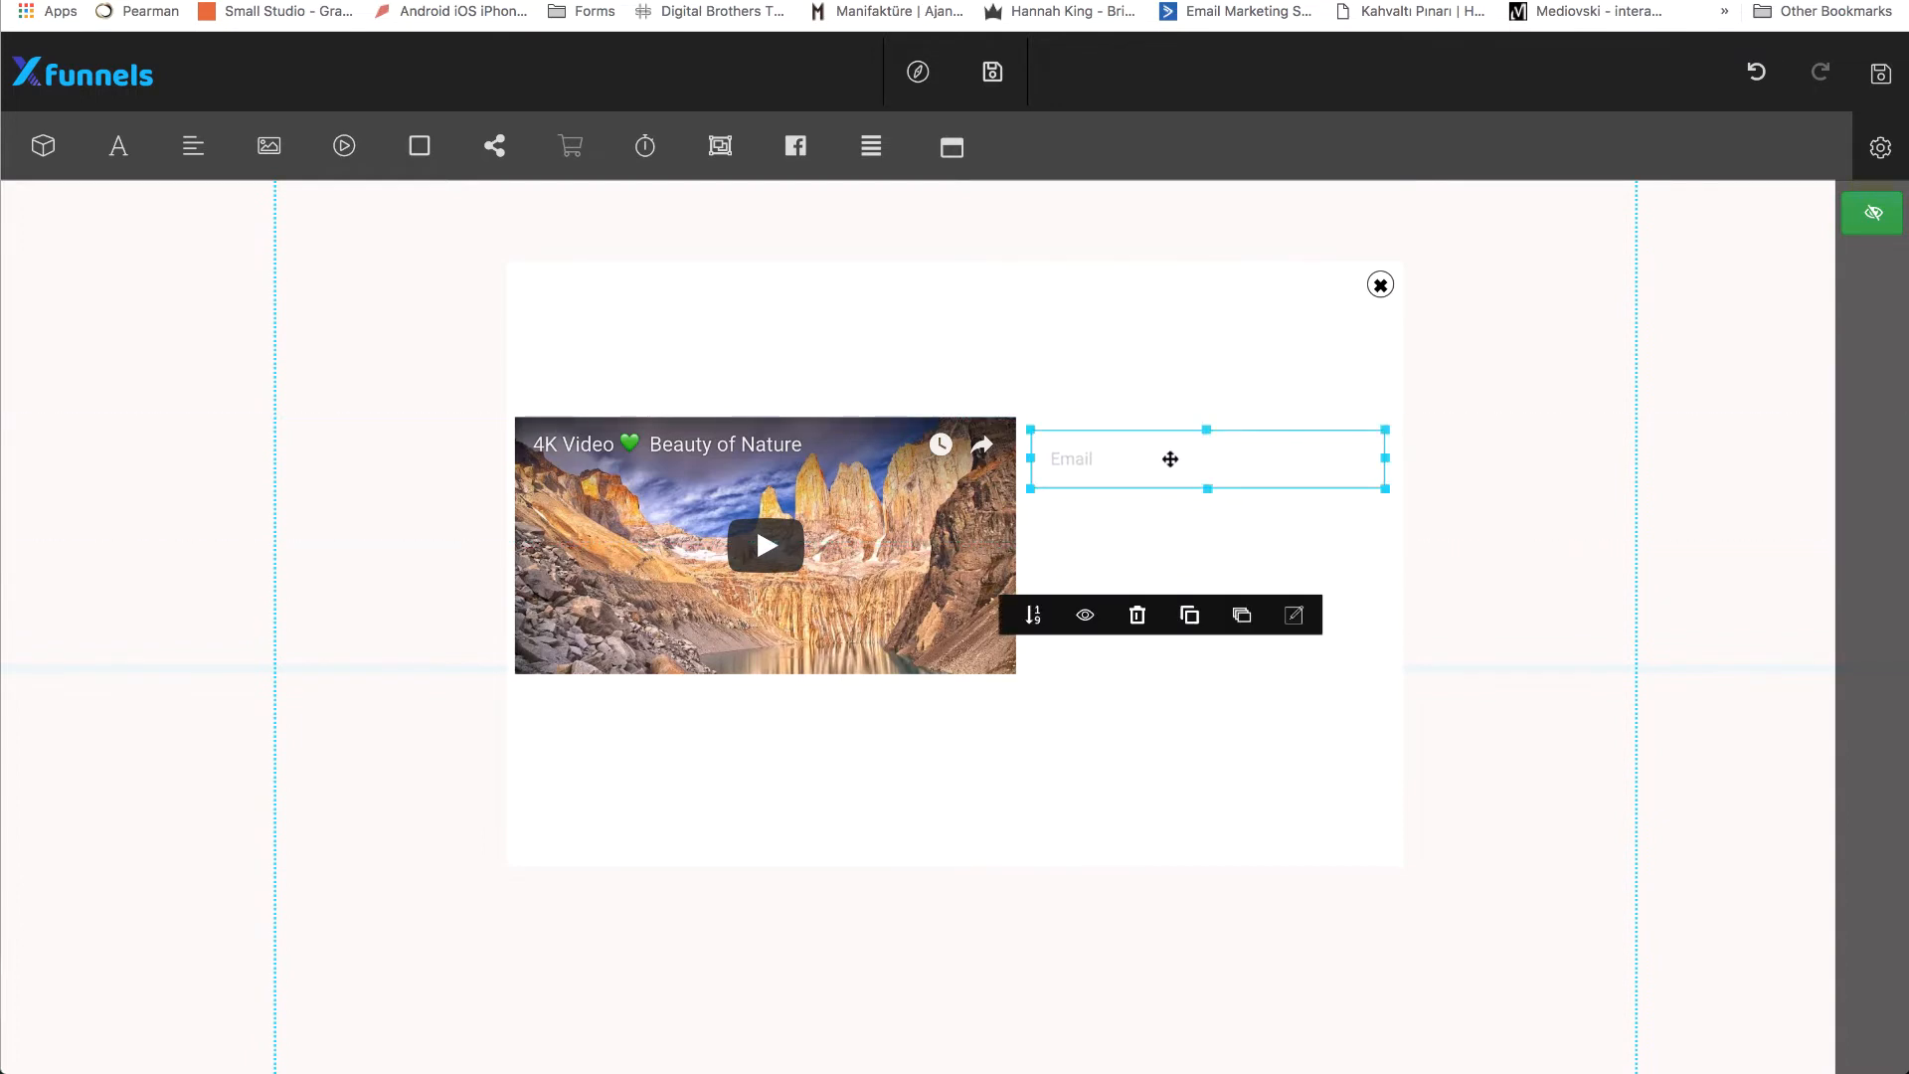
Clone the Email input, align the copy below the original, and add a Submit button beneath both fields.
left_click(959, 157)
left_click(1230, 517)
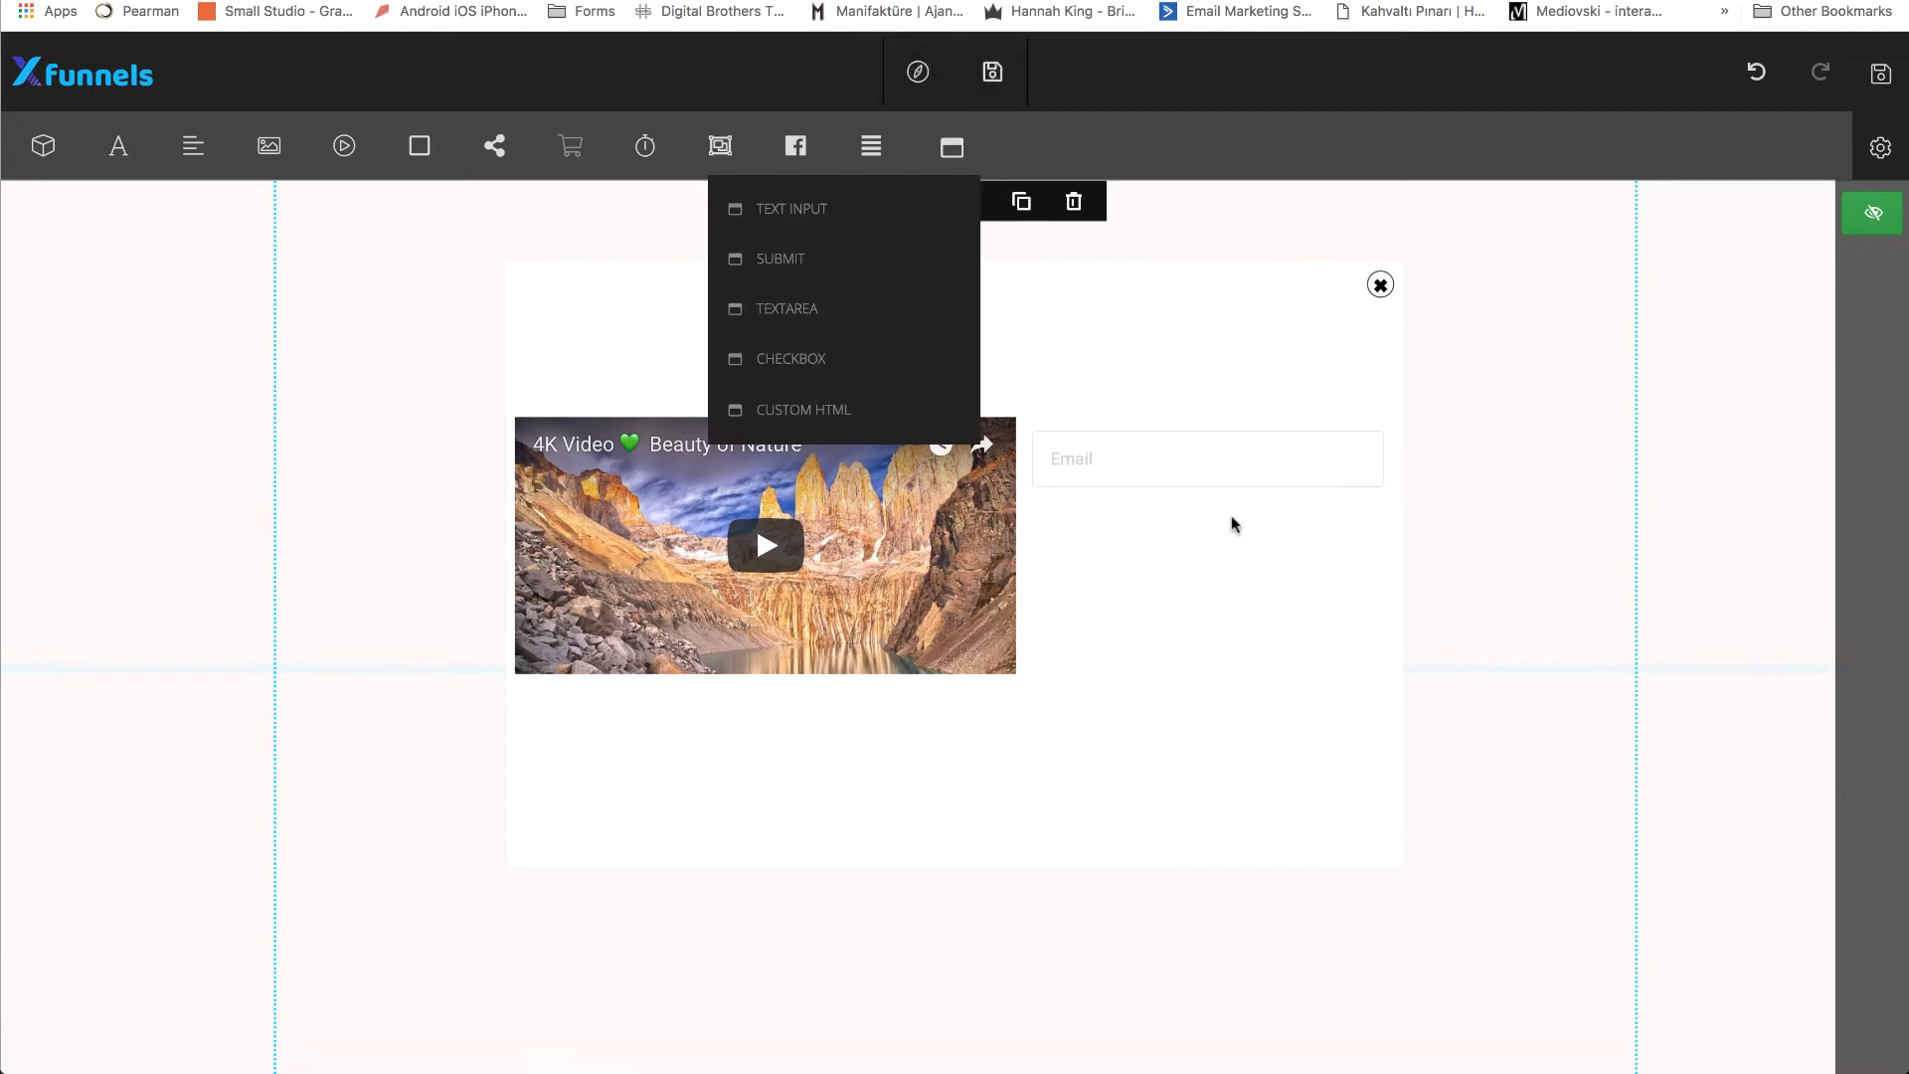
left_click(1244, 465)
left_click(1410, 405)
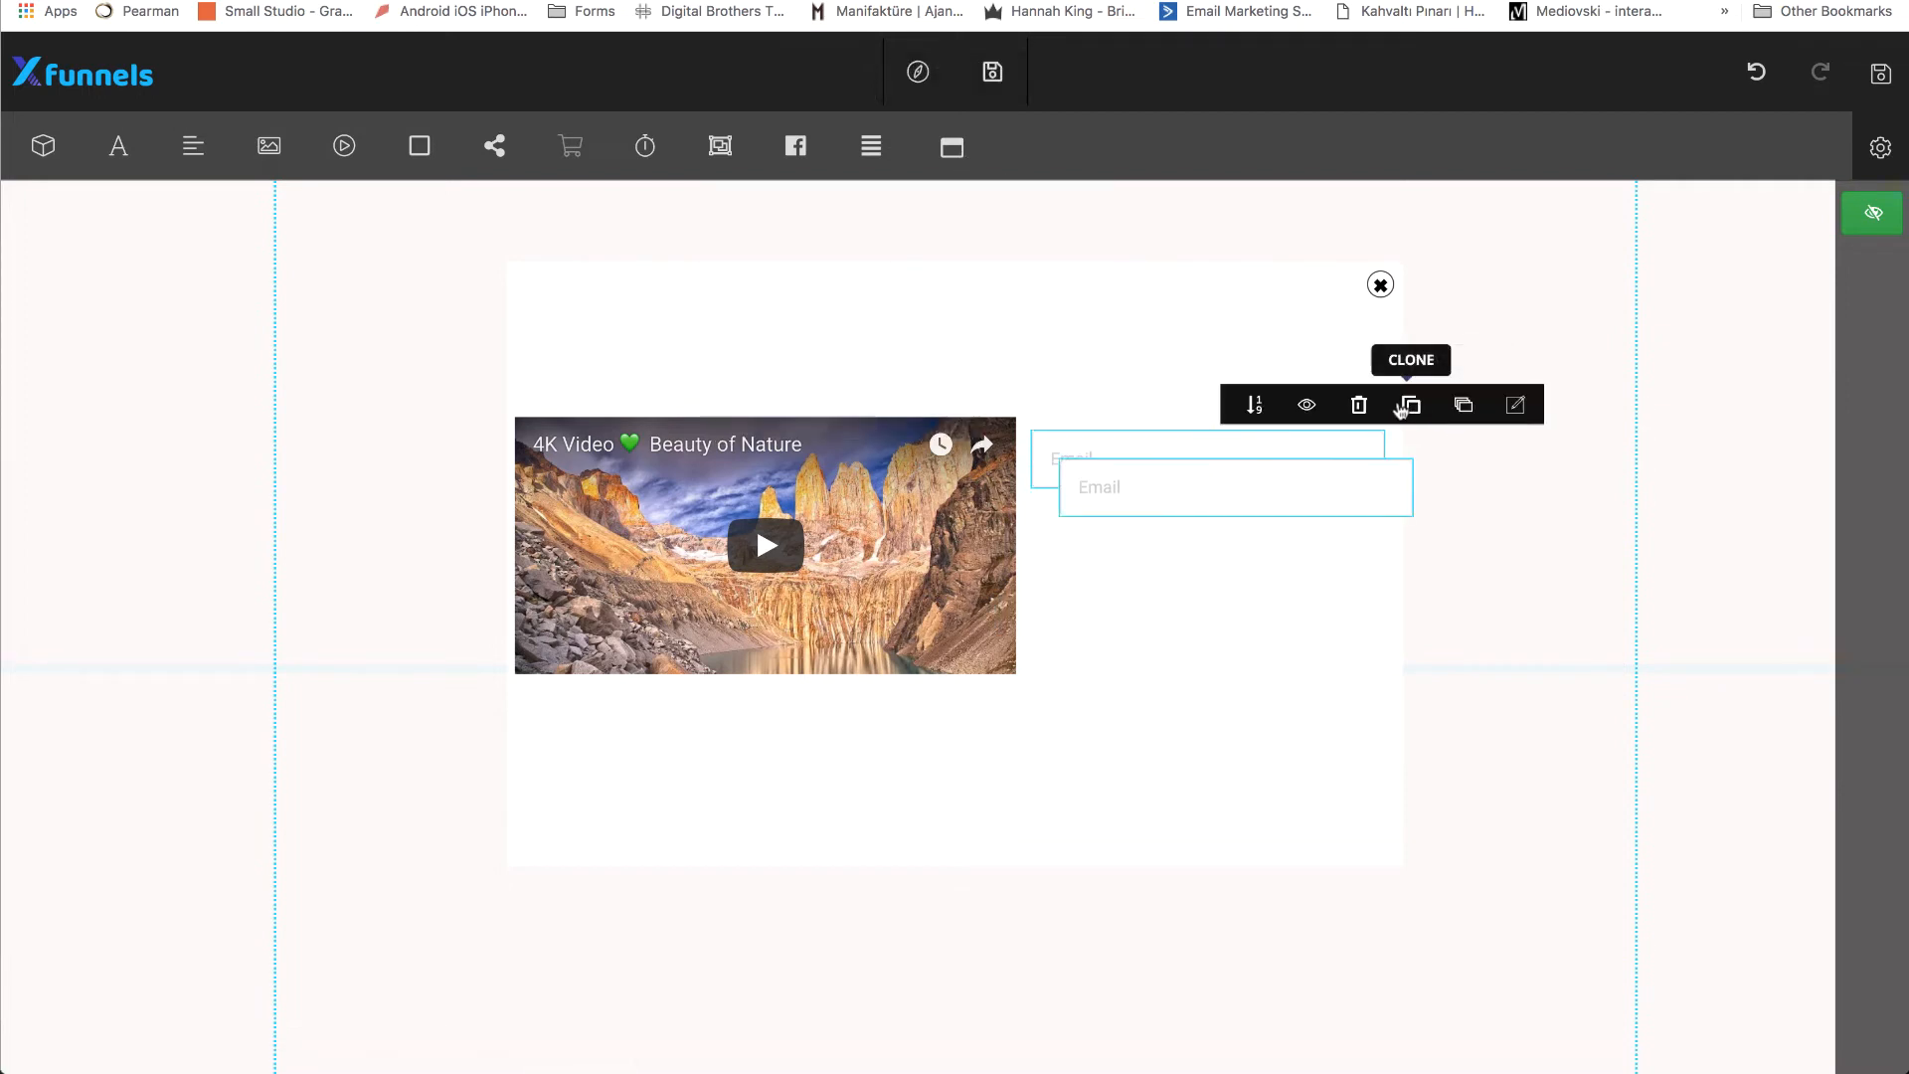
mouse_move(1324, 477)
left_mouse_down()
mouse_move(1287, 520)
mouse_move(1299, 535)
left_mouse_up()
left_click(1299, 536)
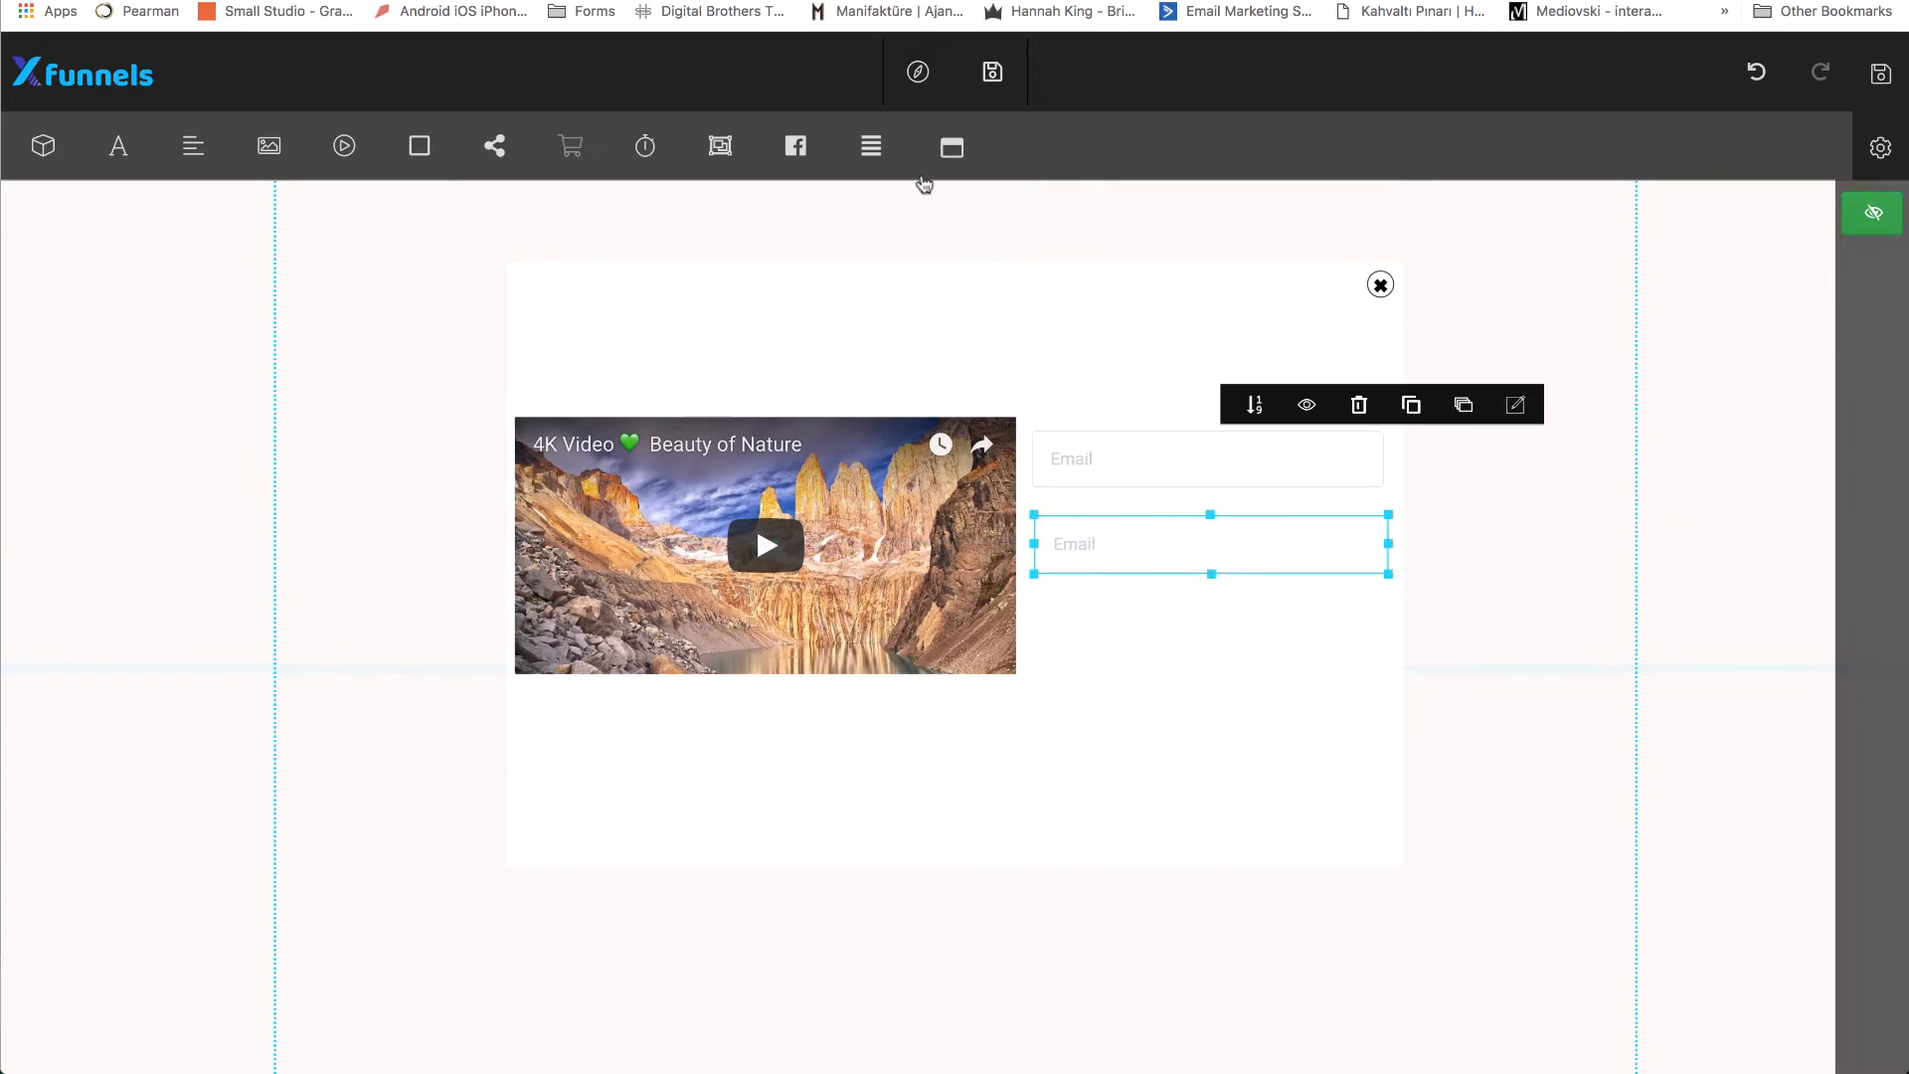
left_click(952, 147)
left_click_drag(838, 271, 1221, 648)
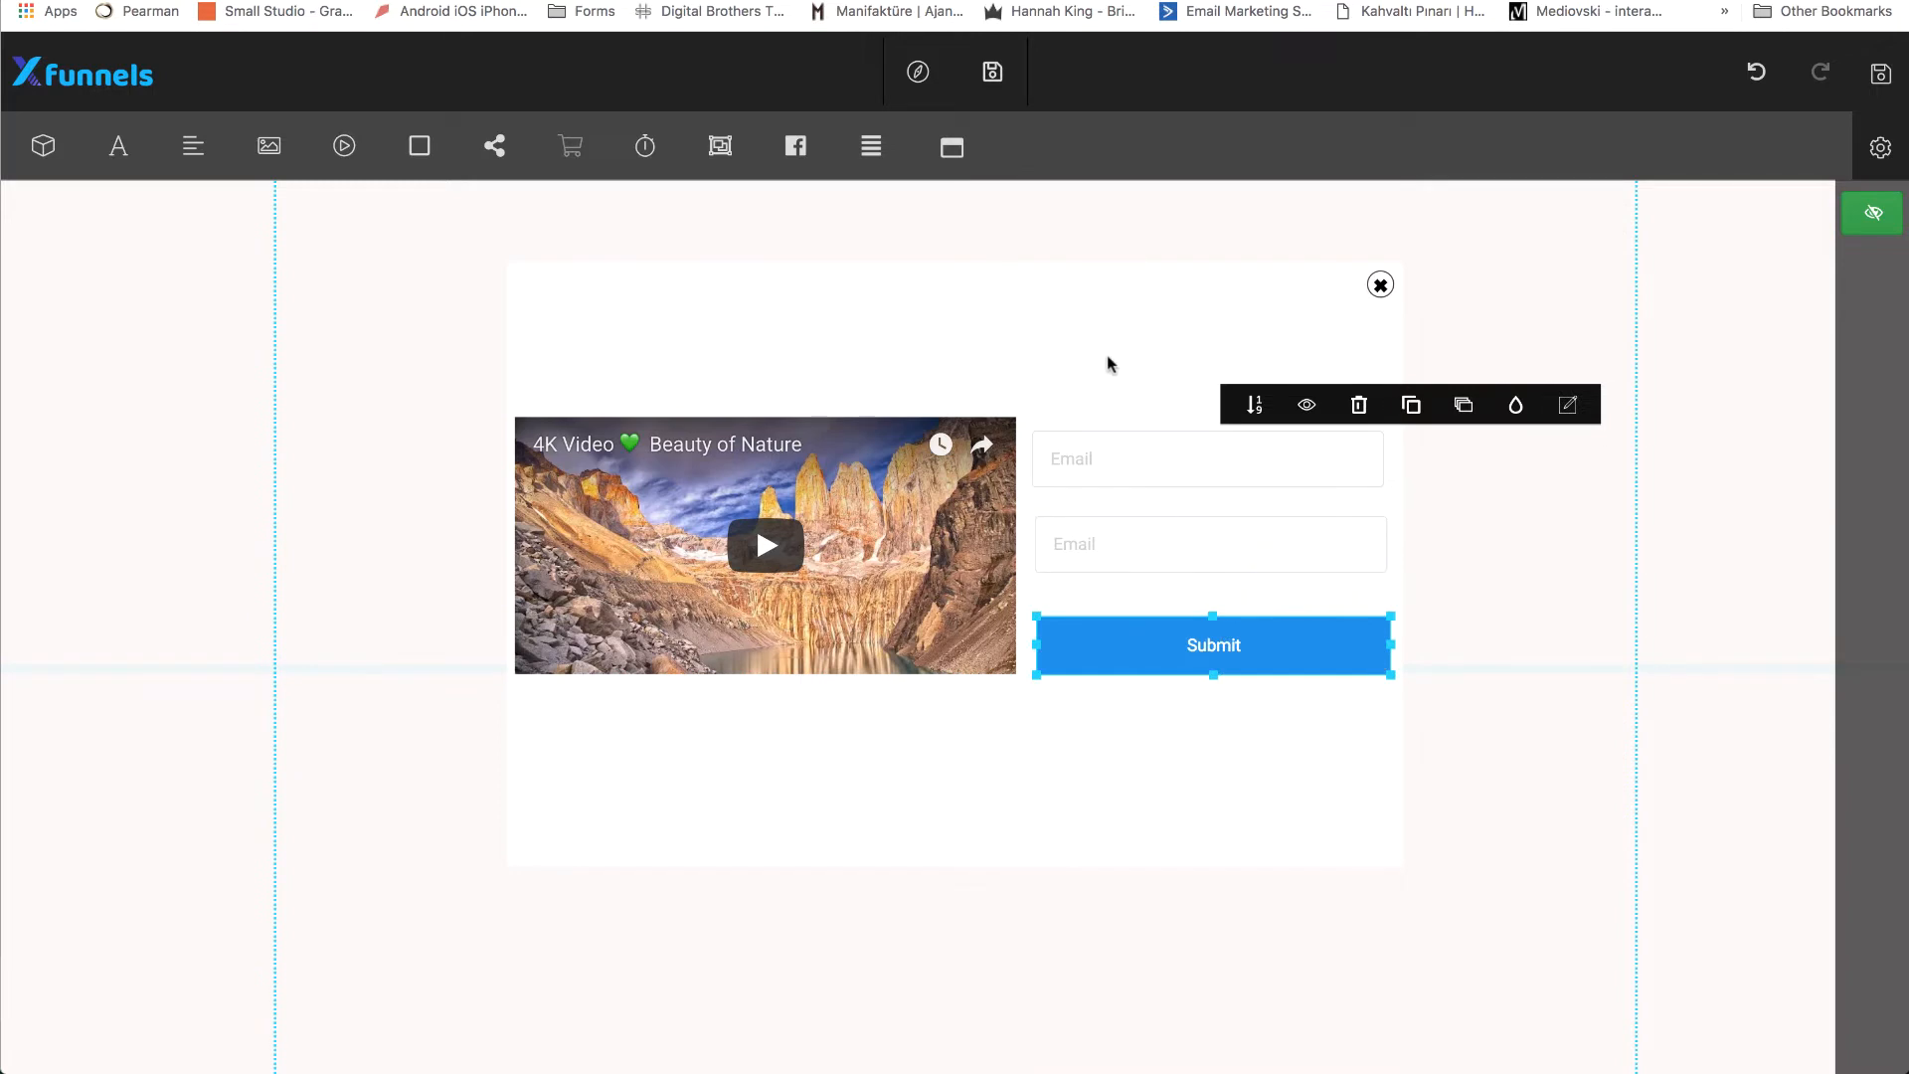
Add a heading above the video with the text "This is one time offer and available for few hours".
left_click(123, 146)
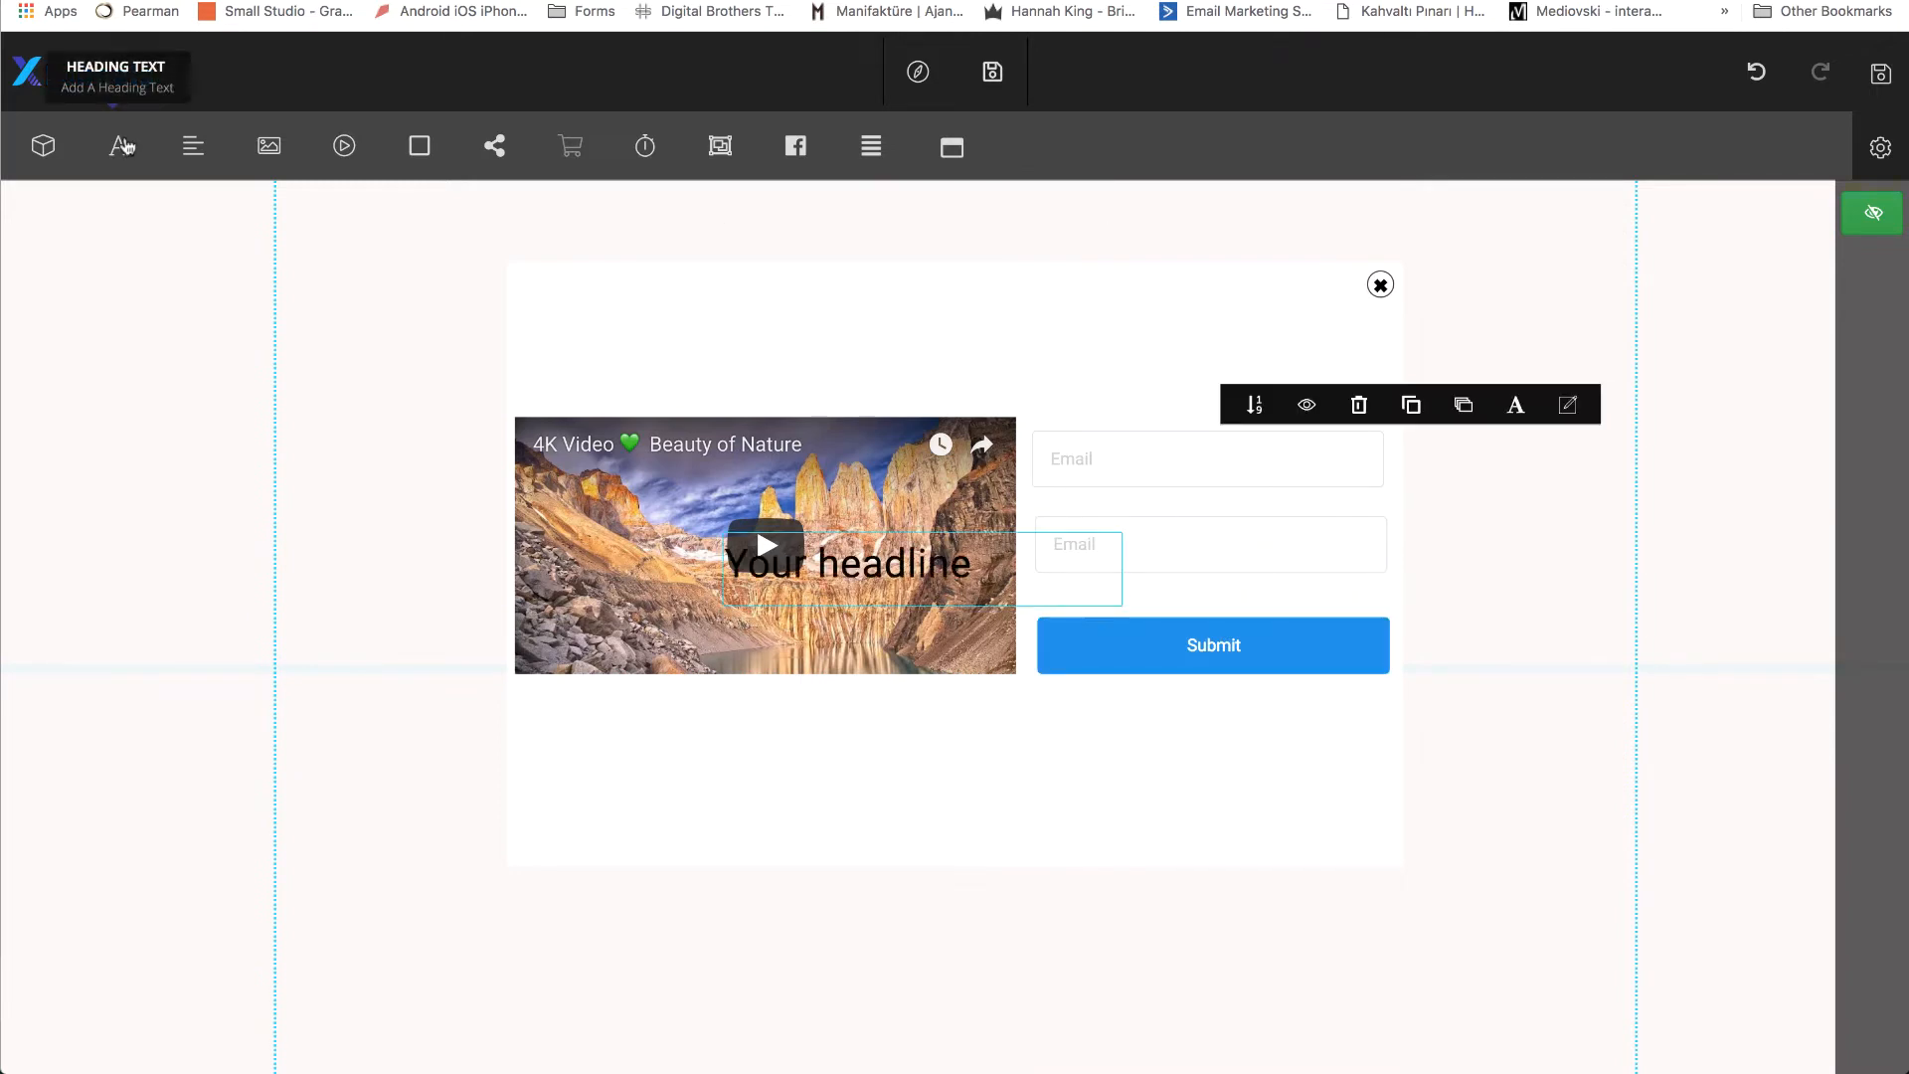
left_click_drag(975, 573, 993, 358)
double_click(947, 356)
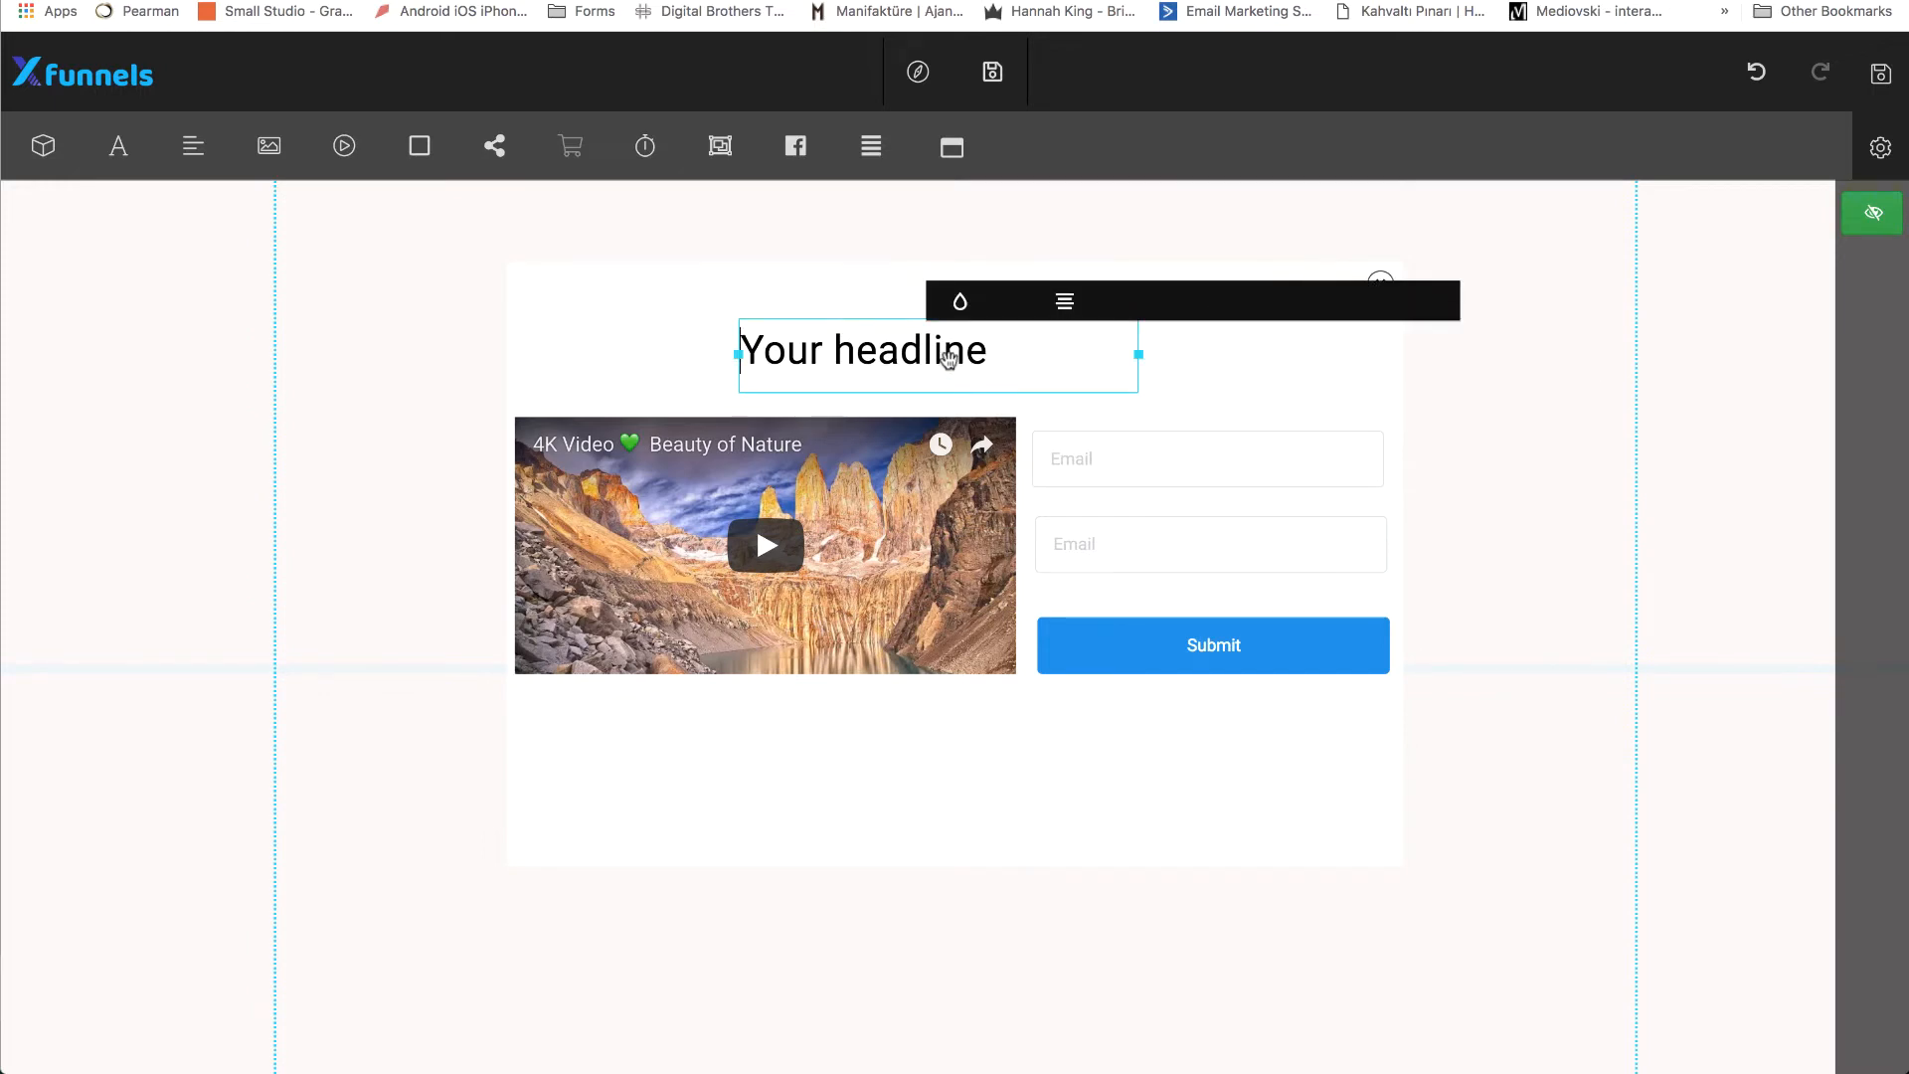
key("super+a")
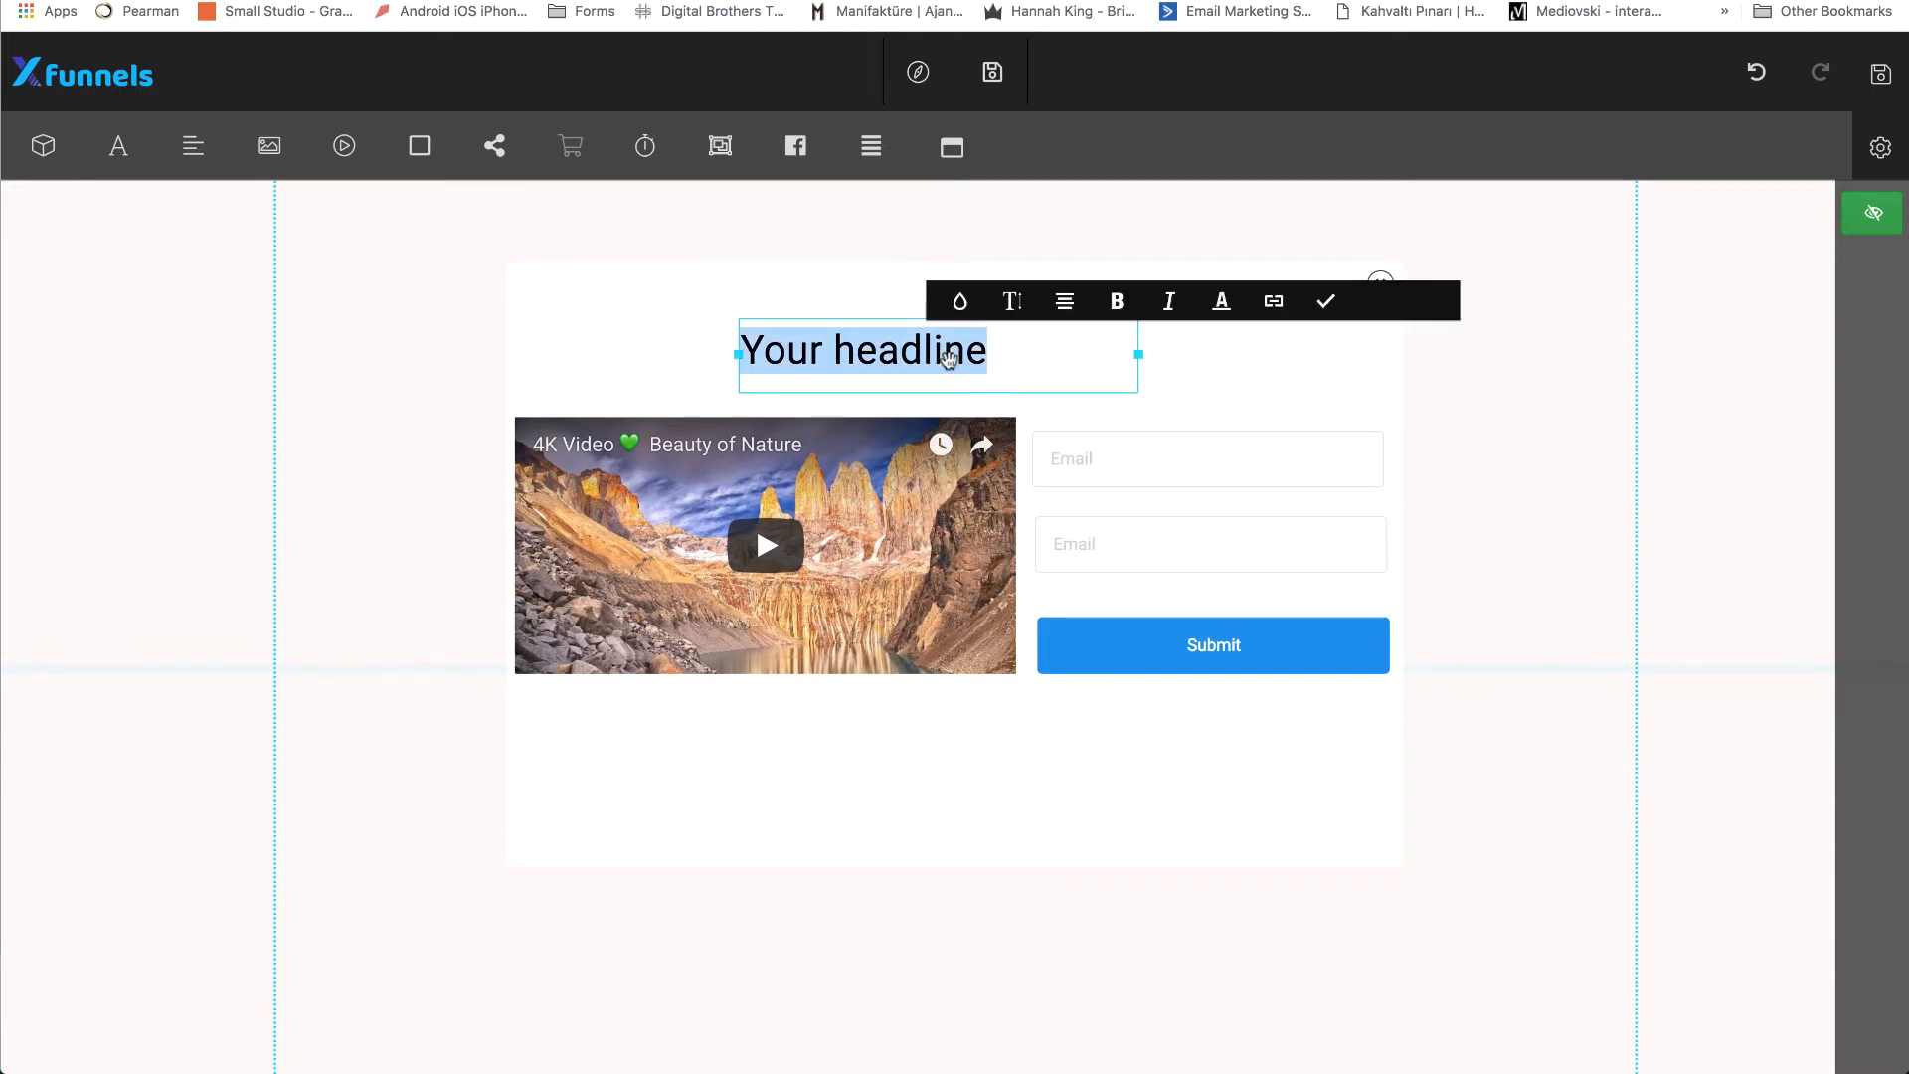
type("This is ")
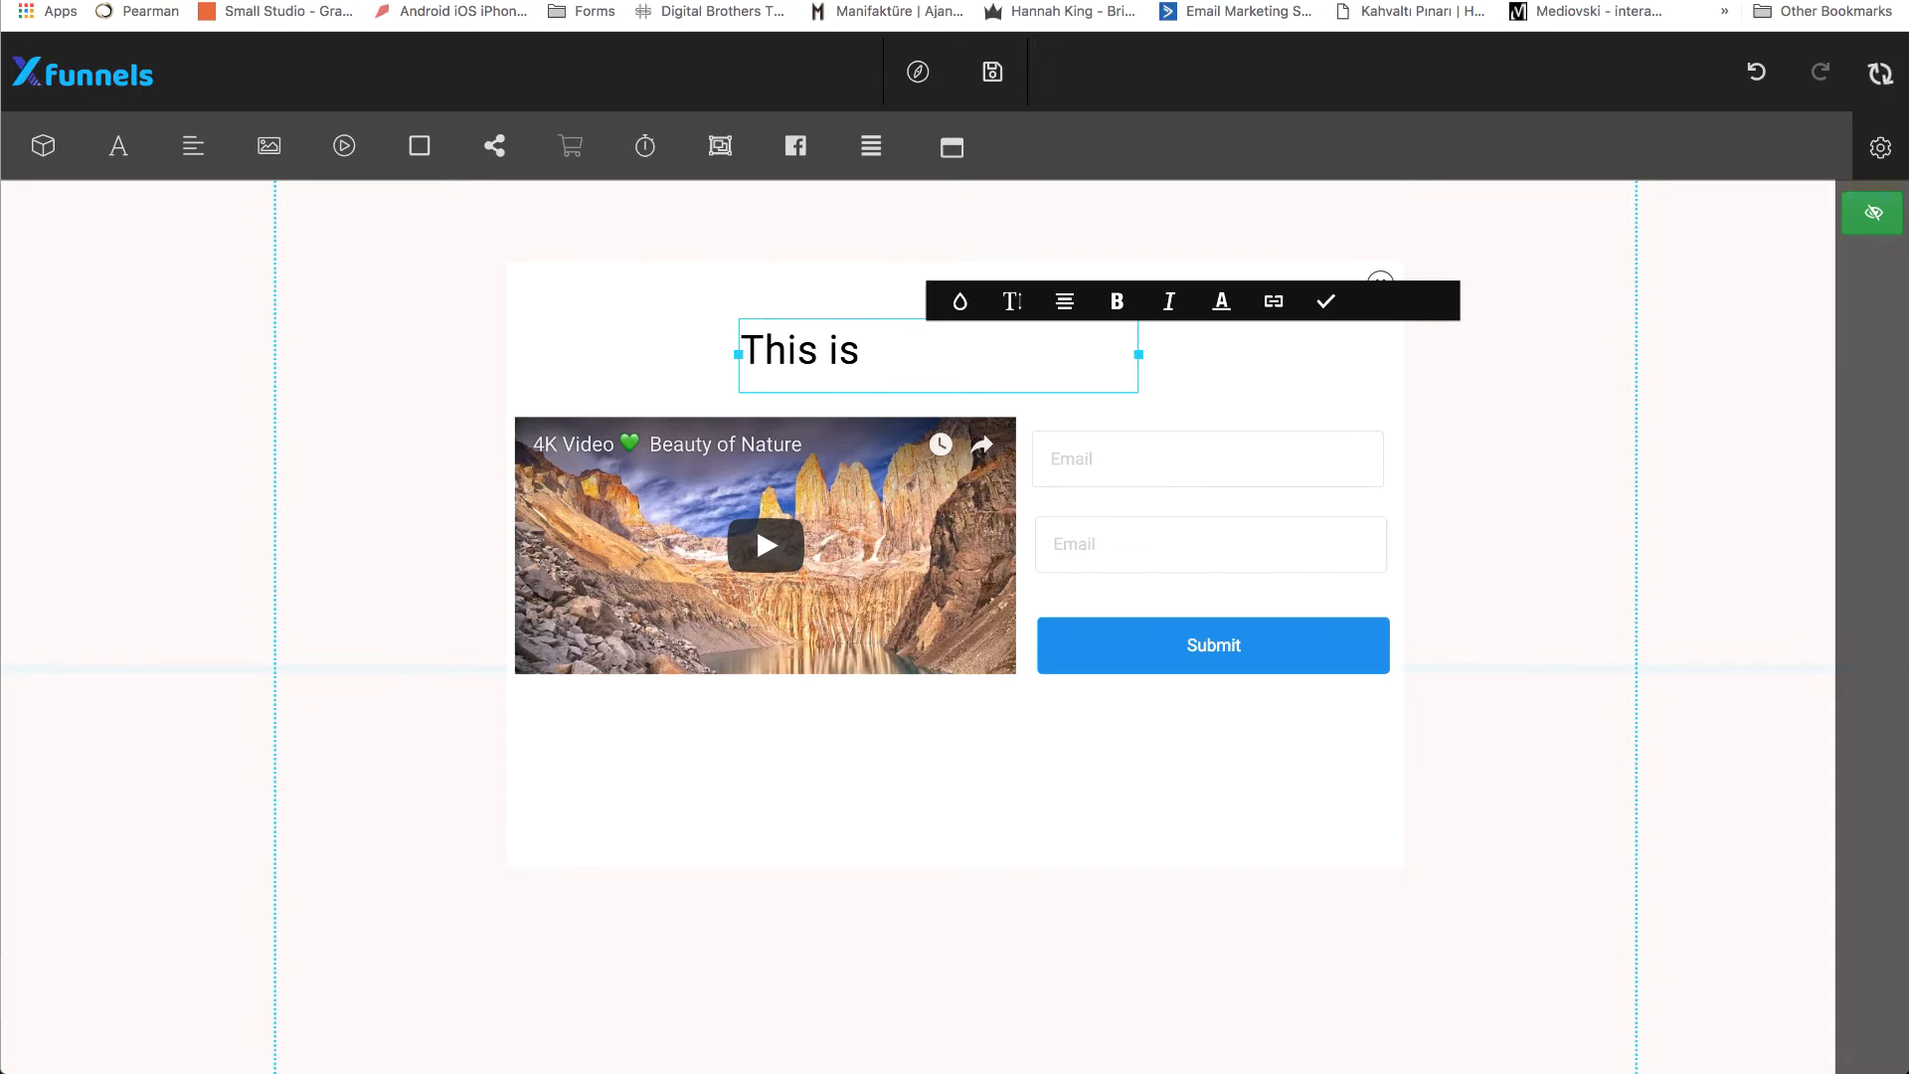
type("one time of")
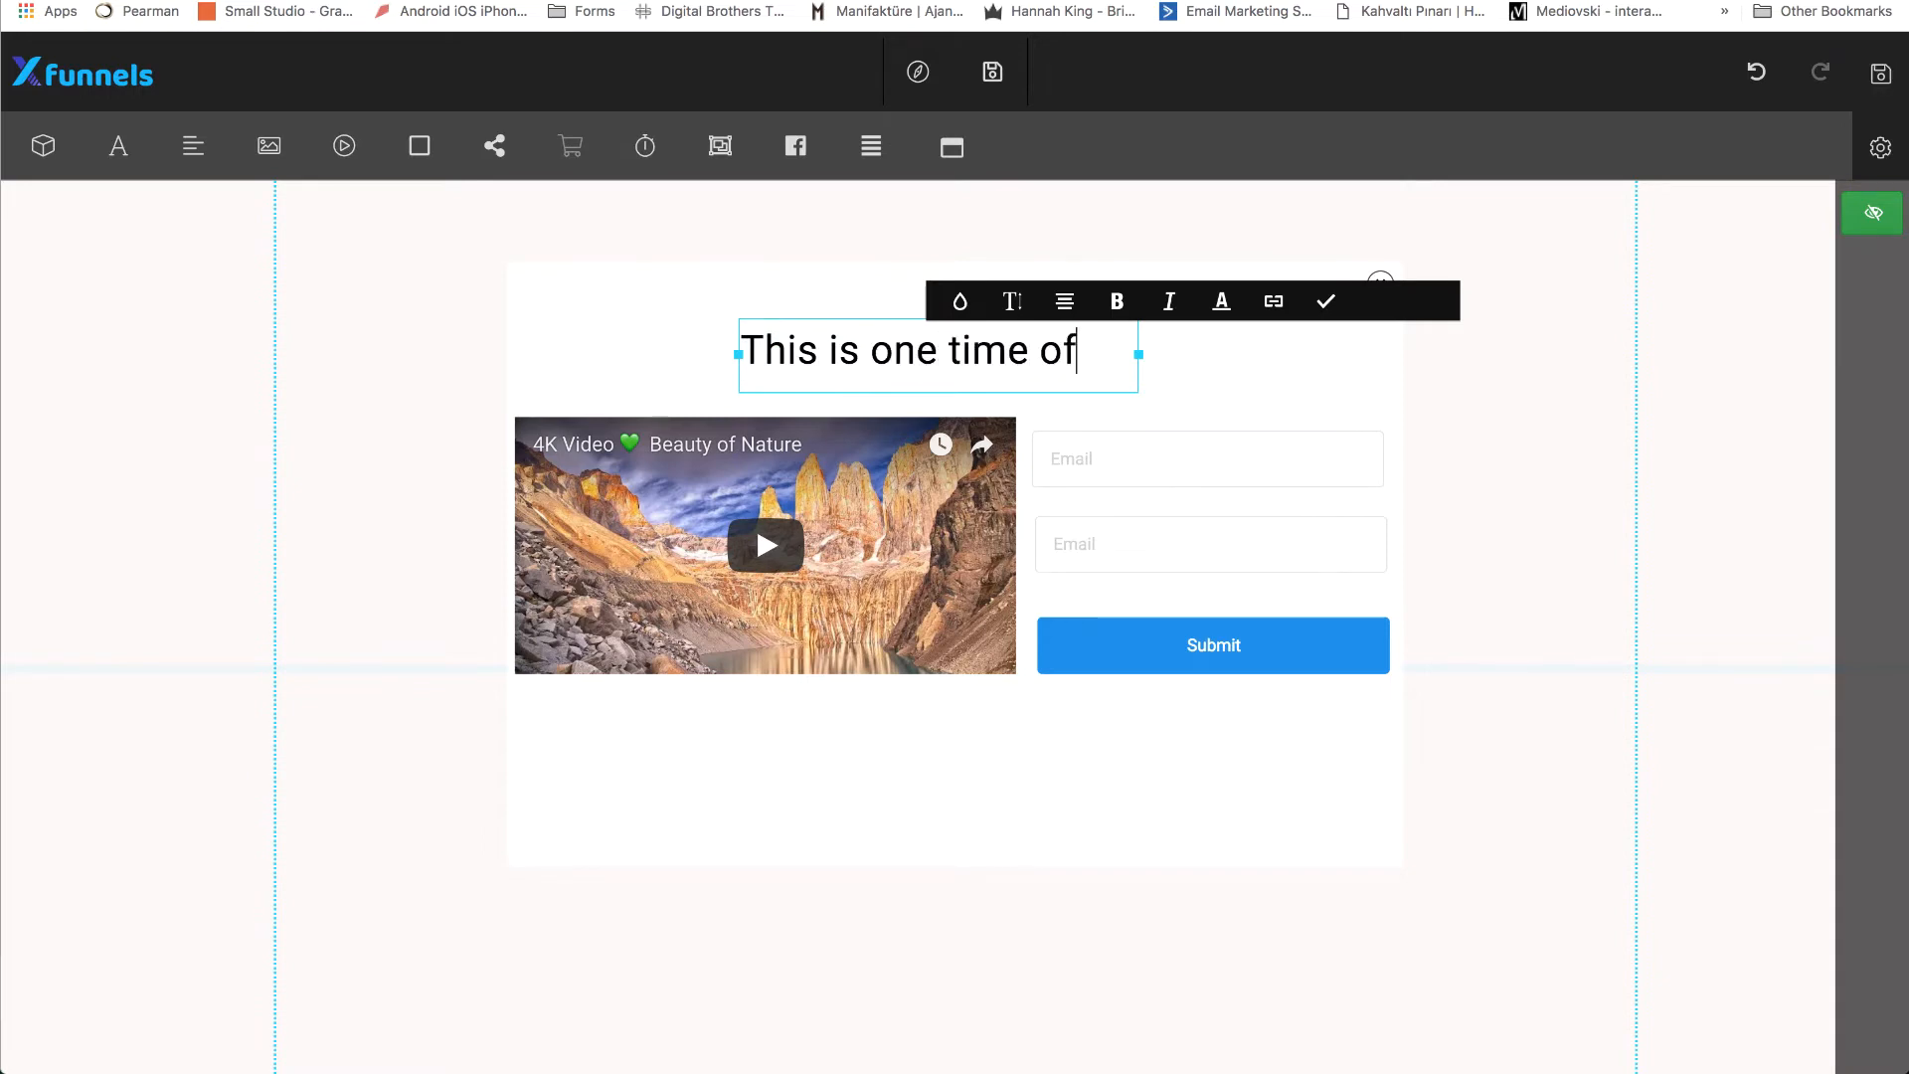
type("fer and ")
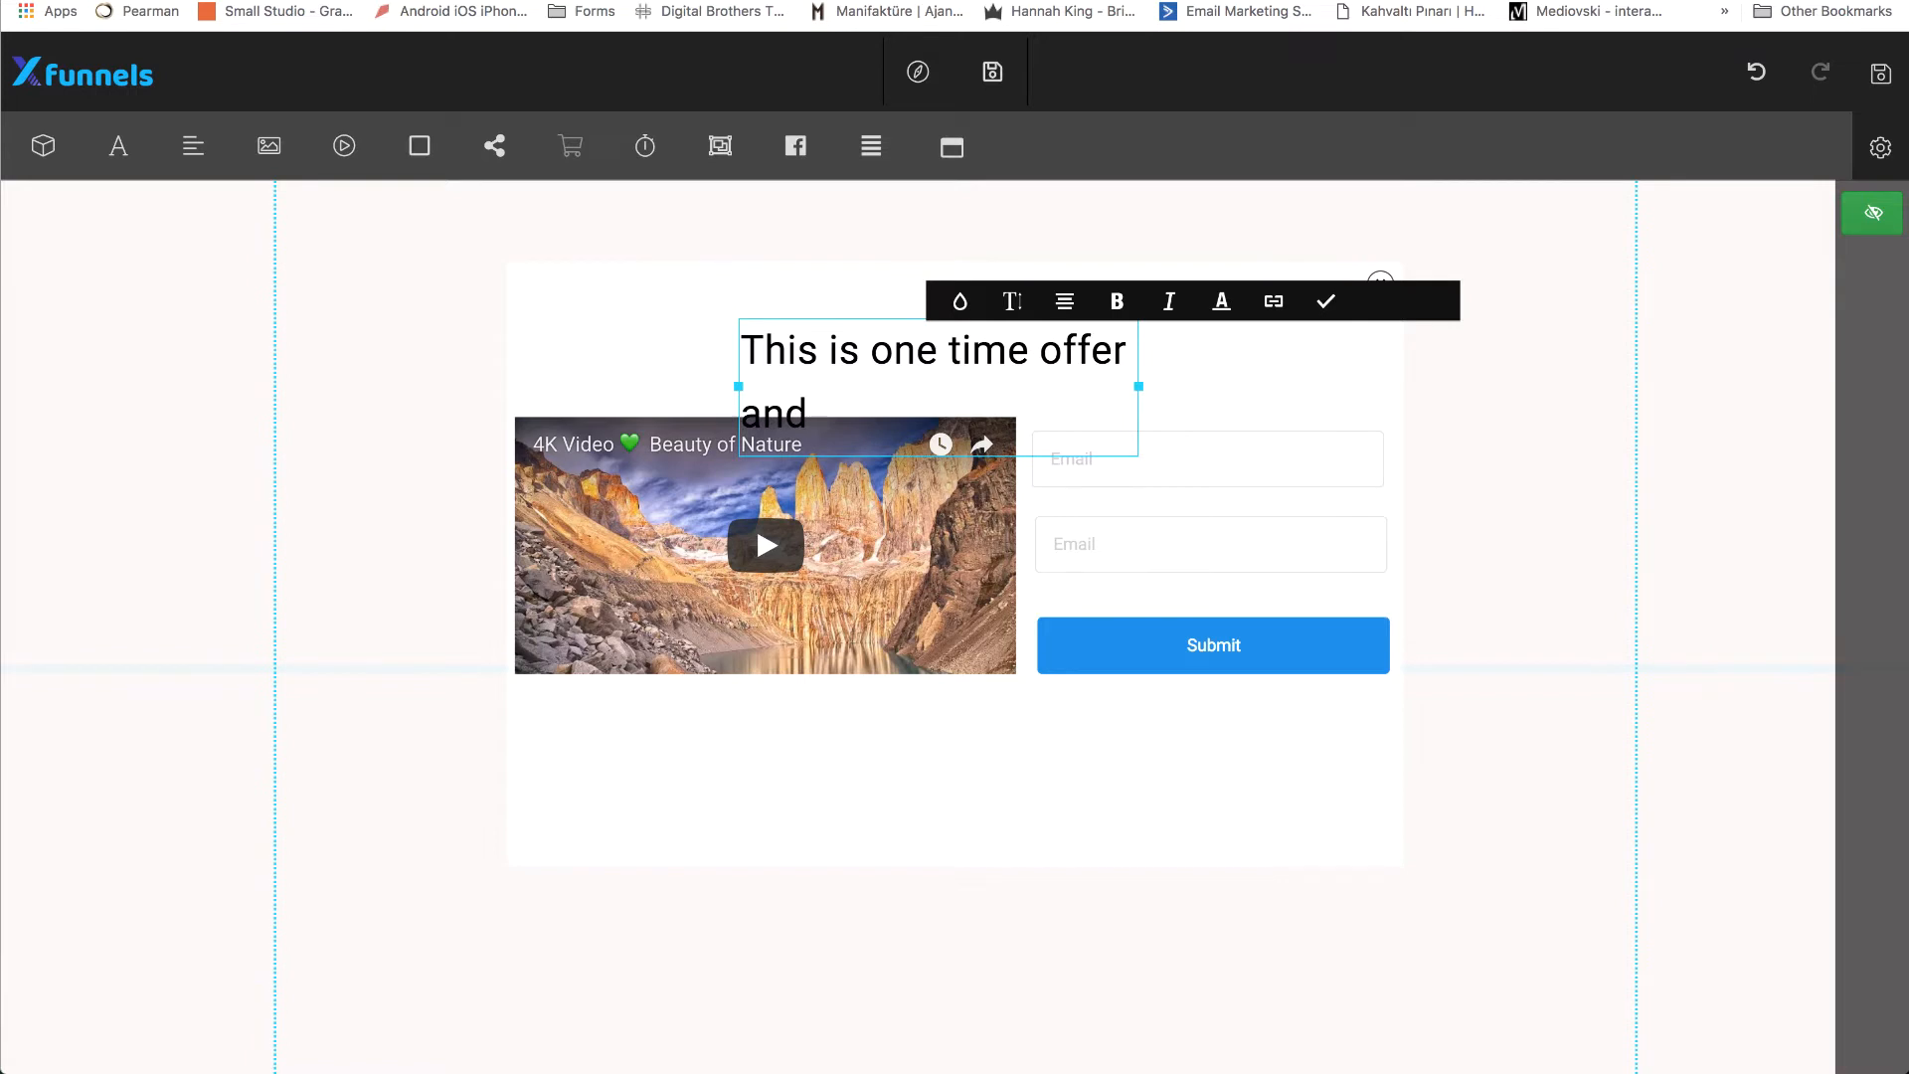
type("available ")
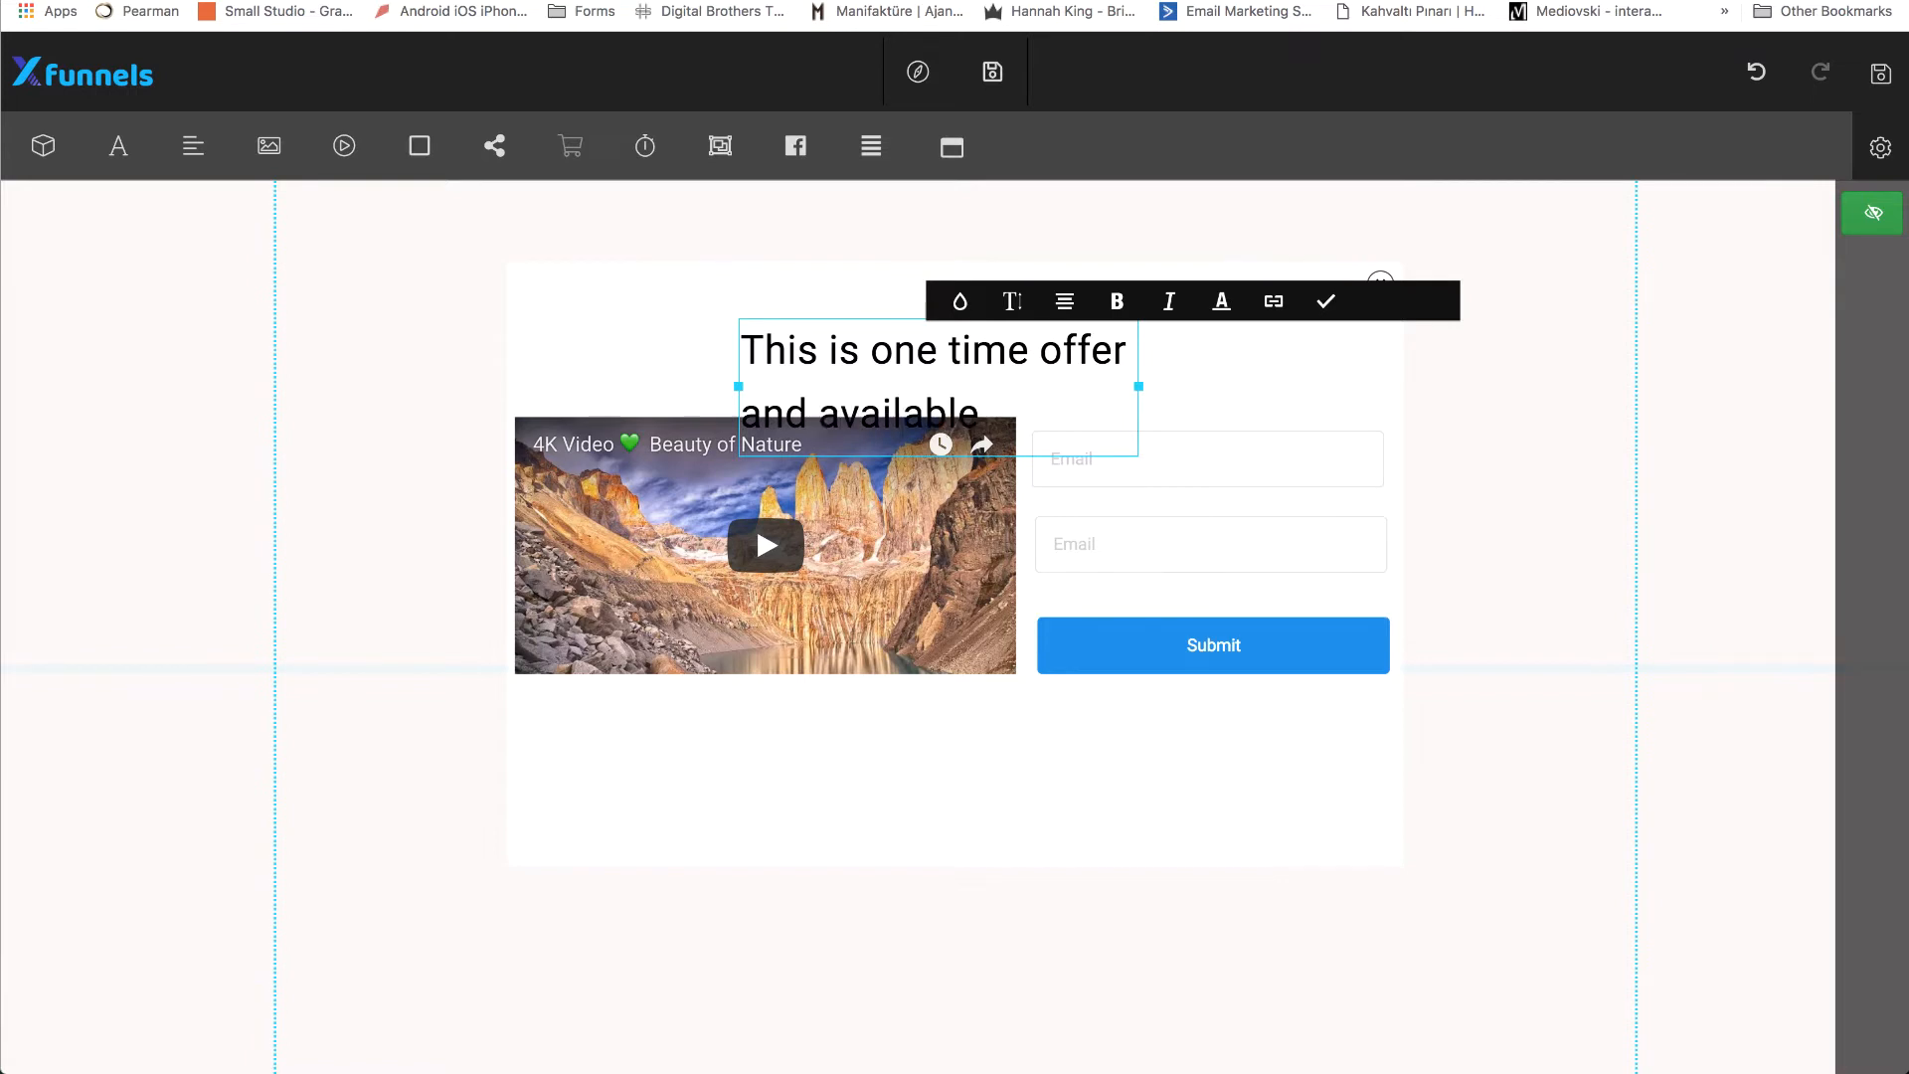
type("for few hours")
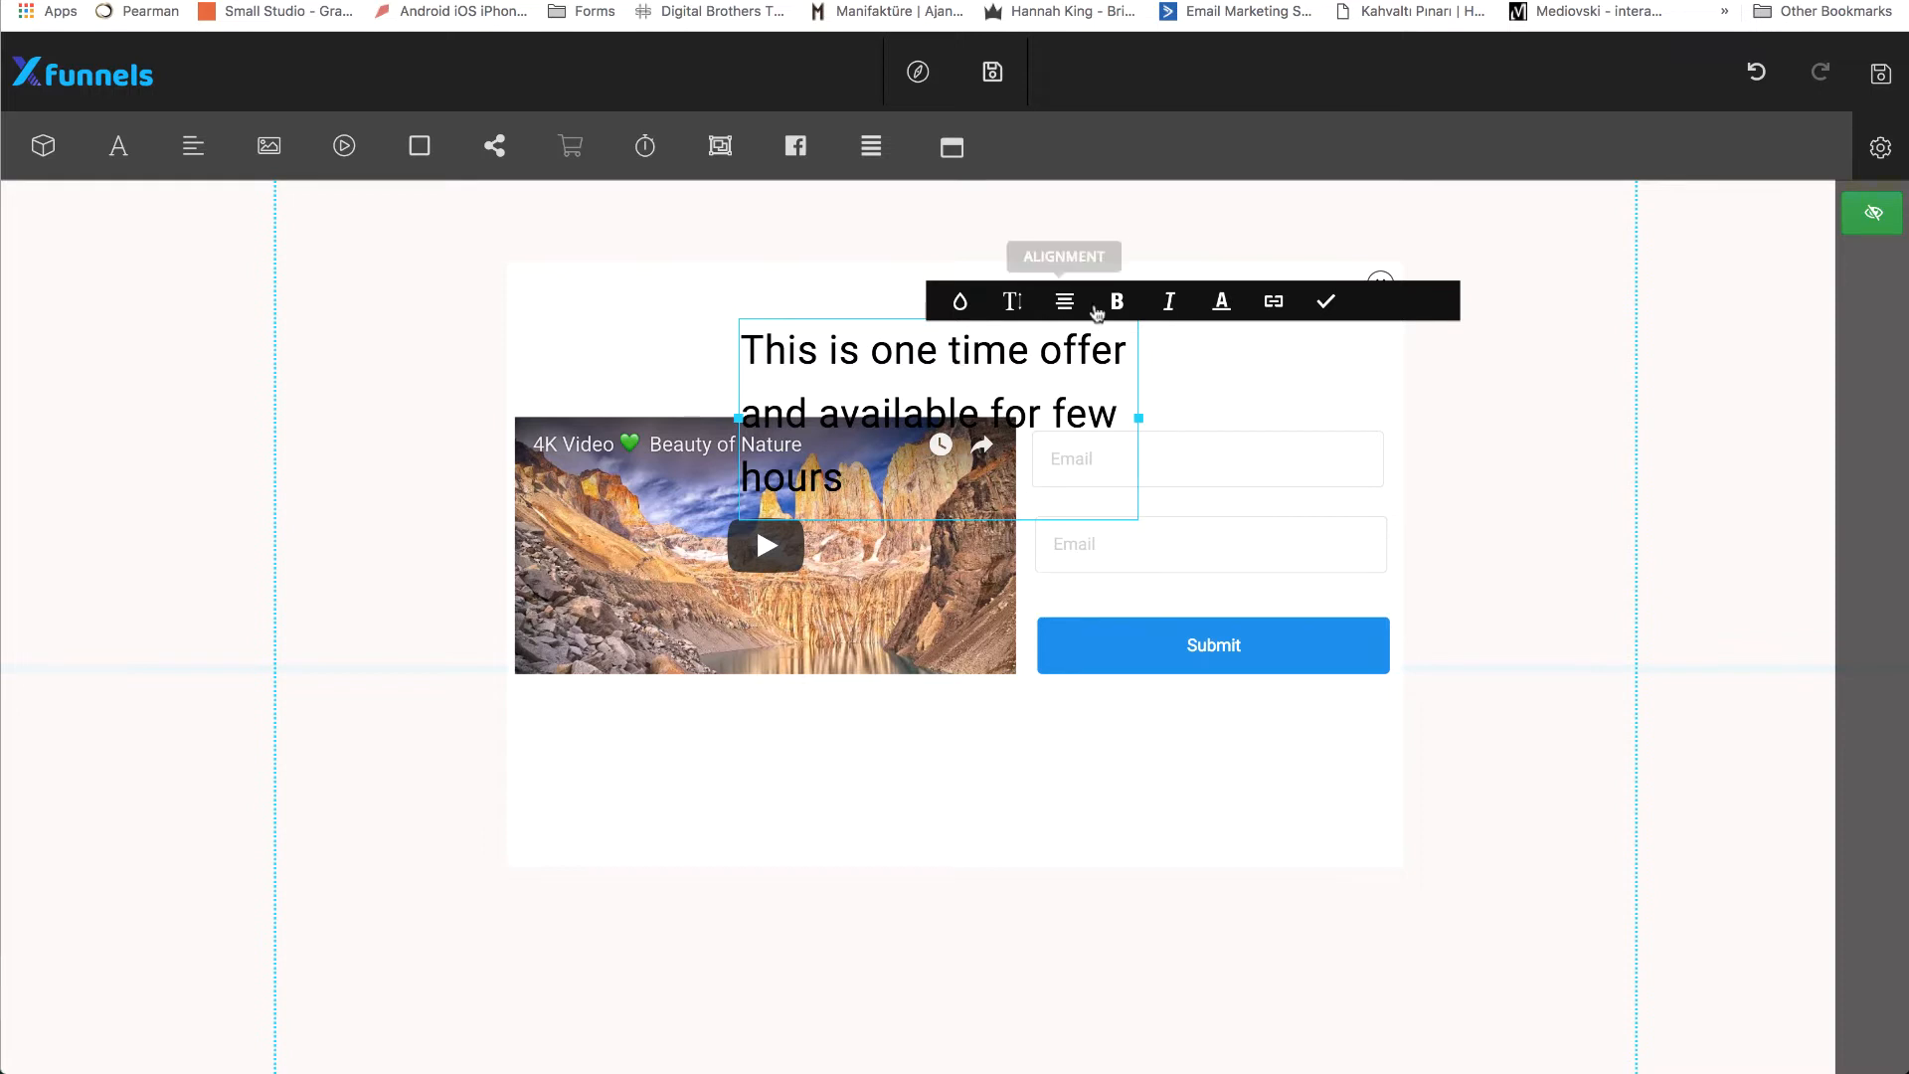
Widen the heading's text box to nearly the popup's right edge, center its text and finish editing.
left_click_drag(1139, 418, 1380, 397)
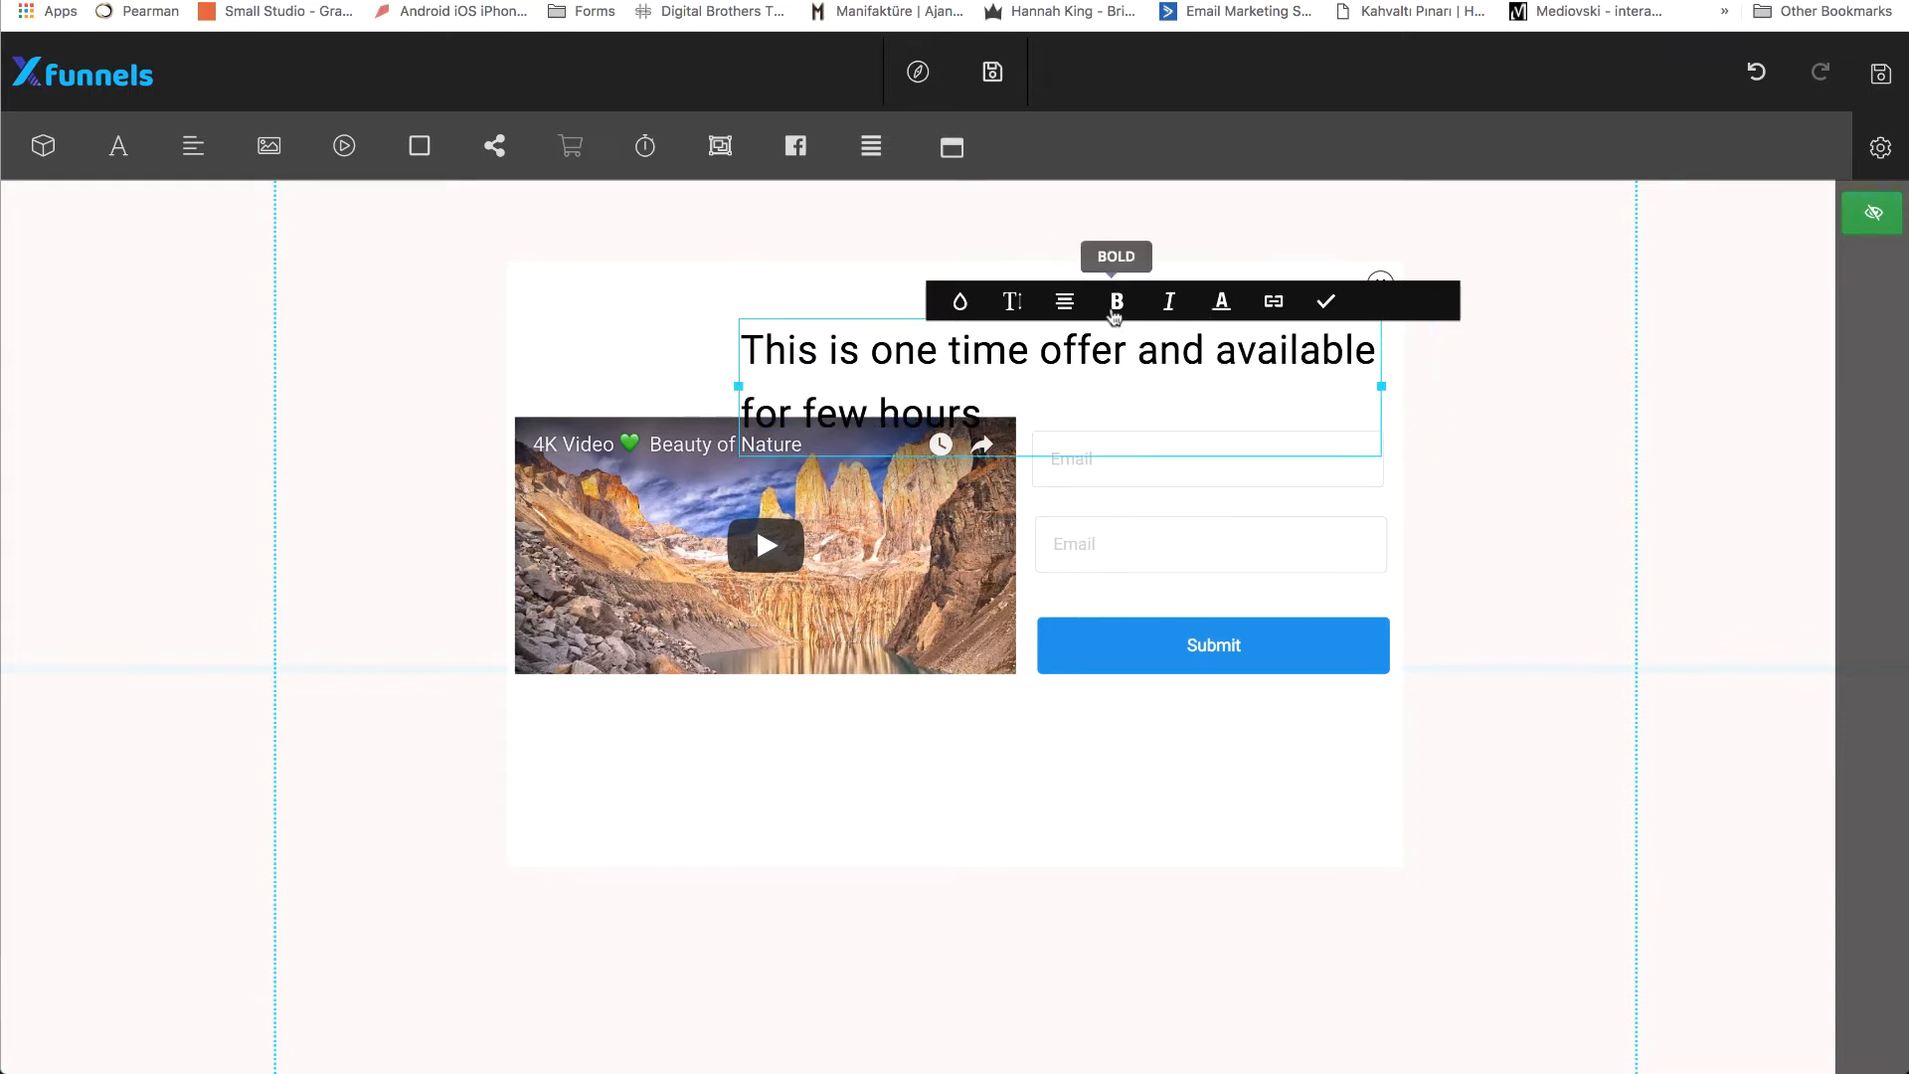
left_click(1065, 302)
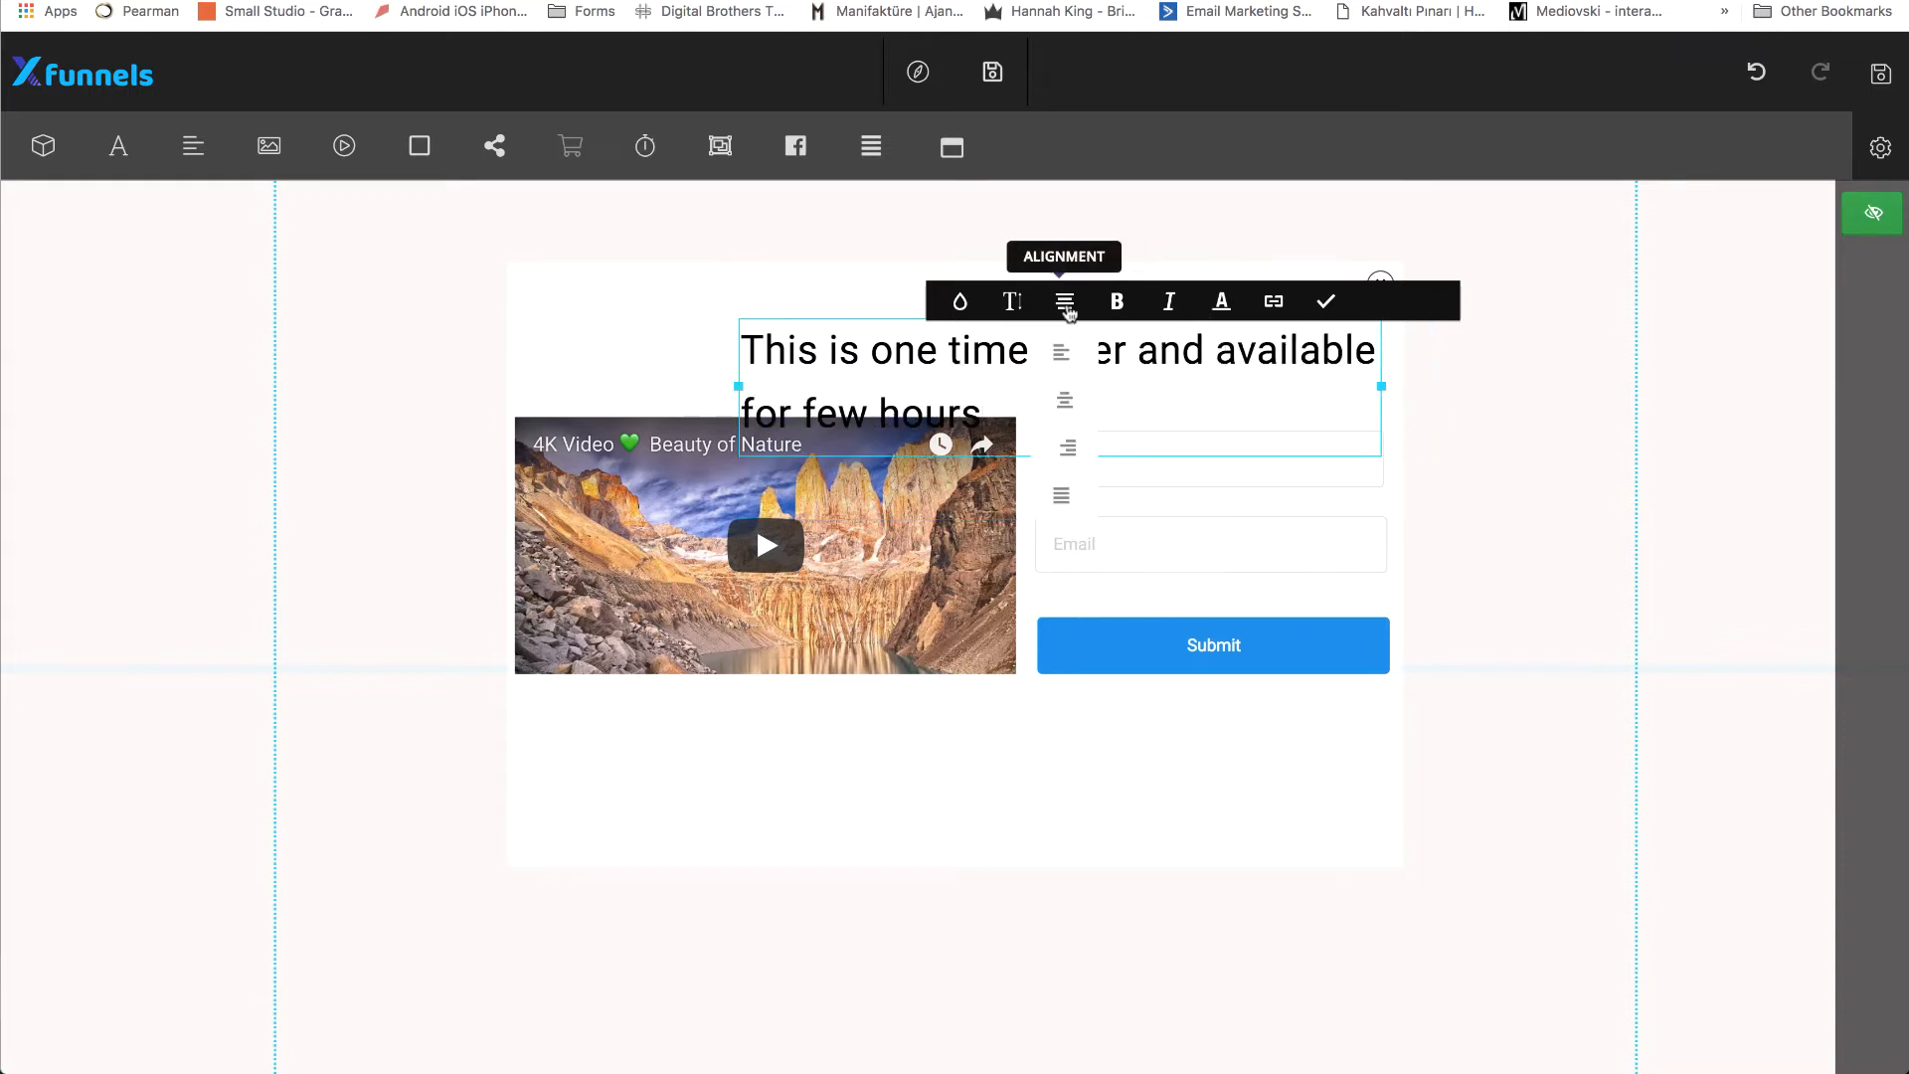
left_click(1073, 403)
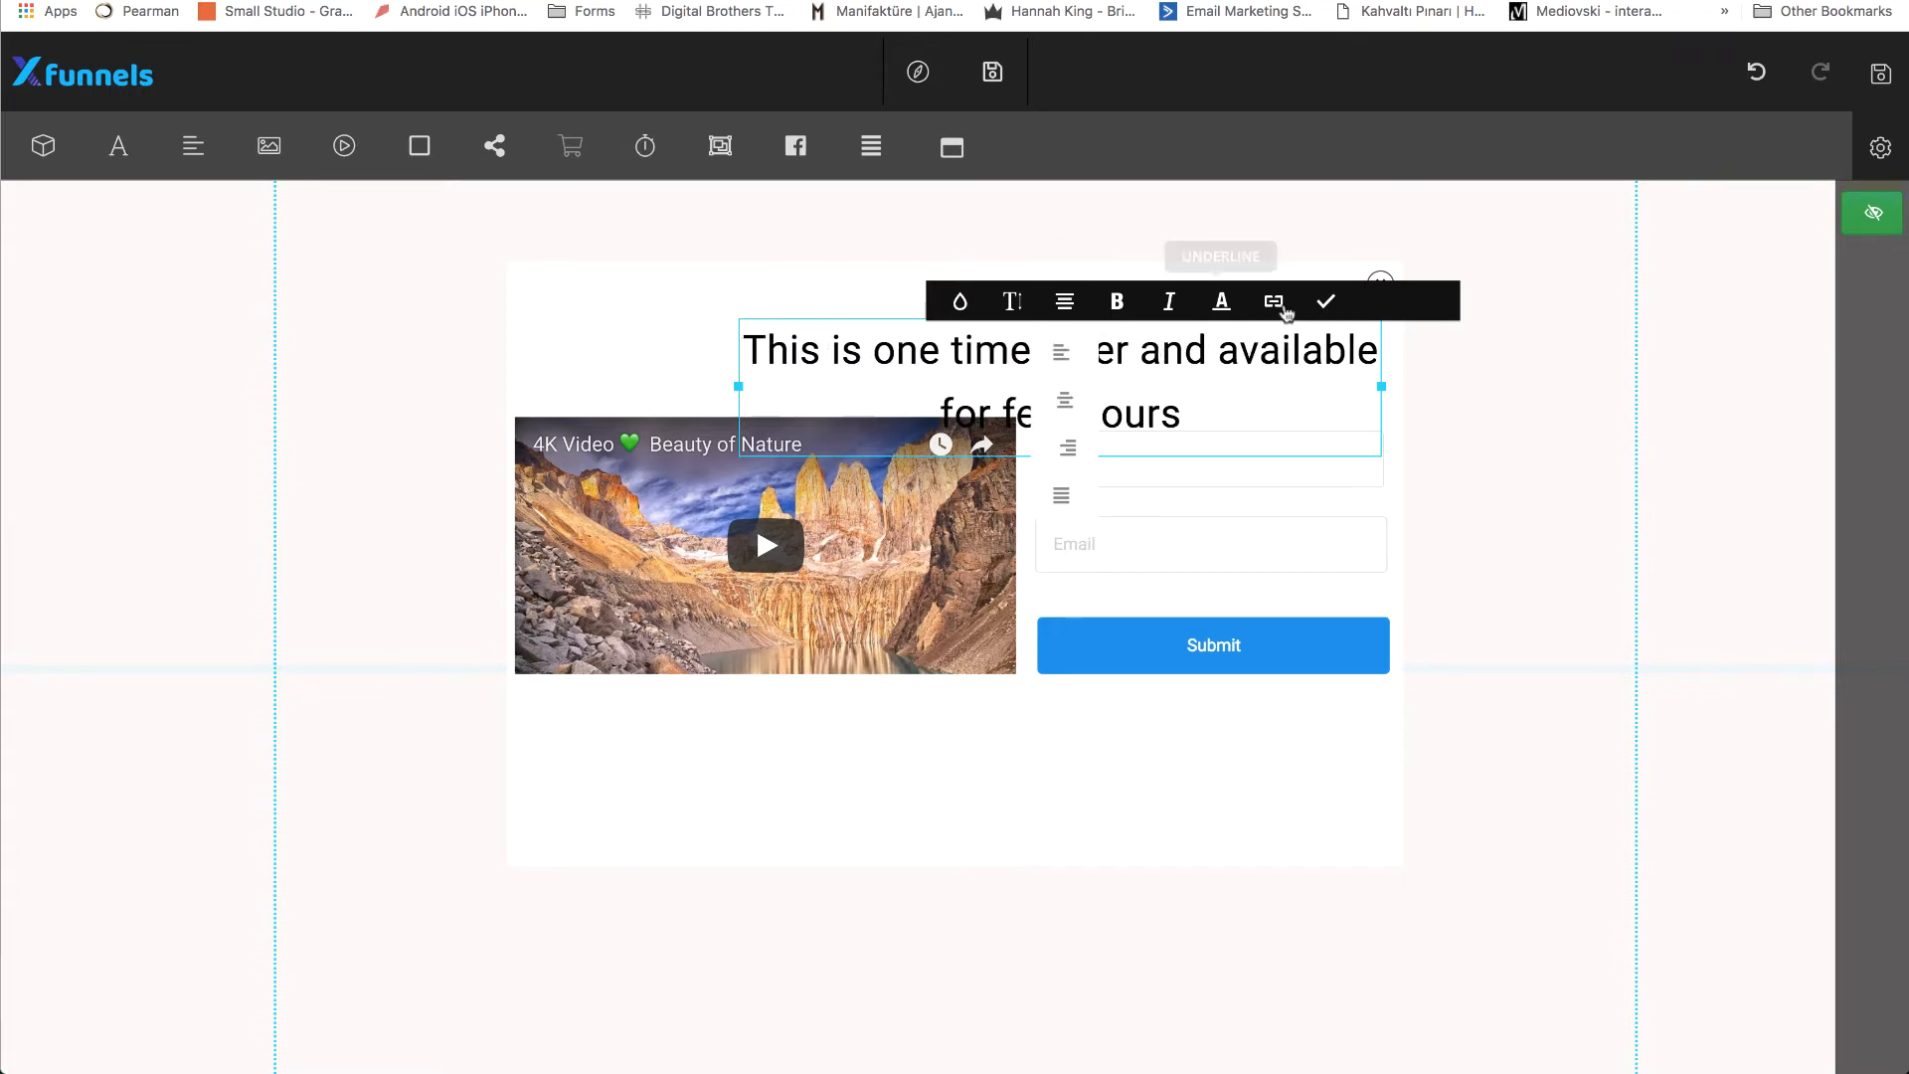
left_click(1329, 302)
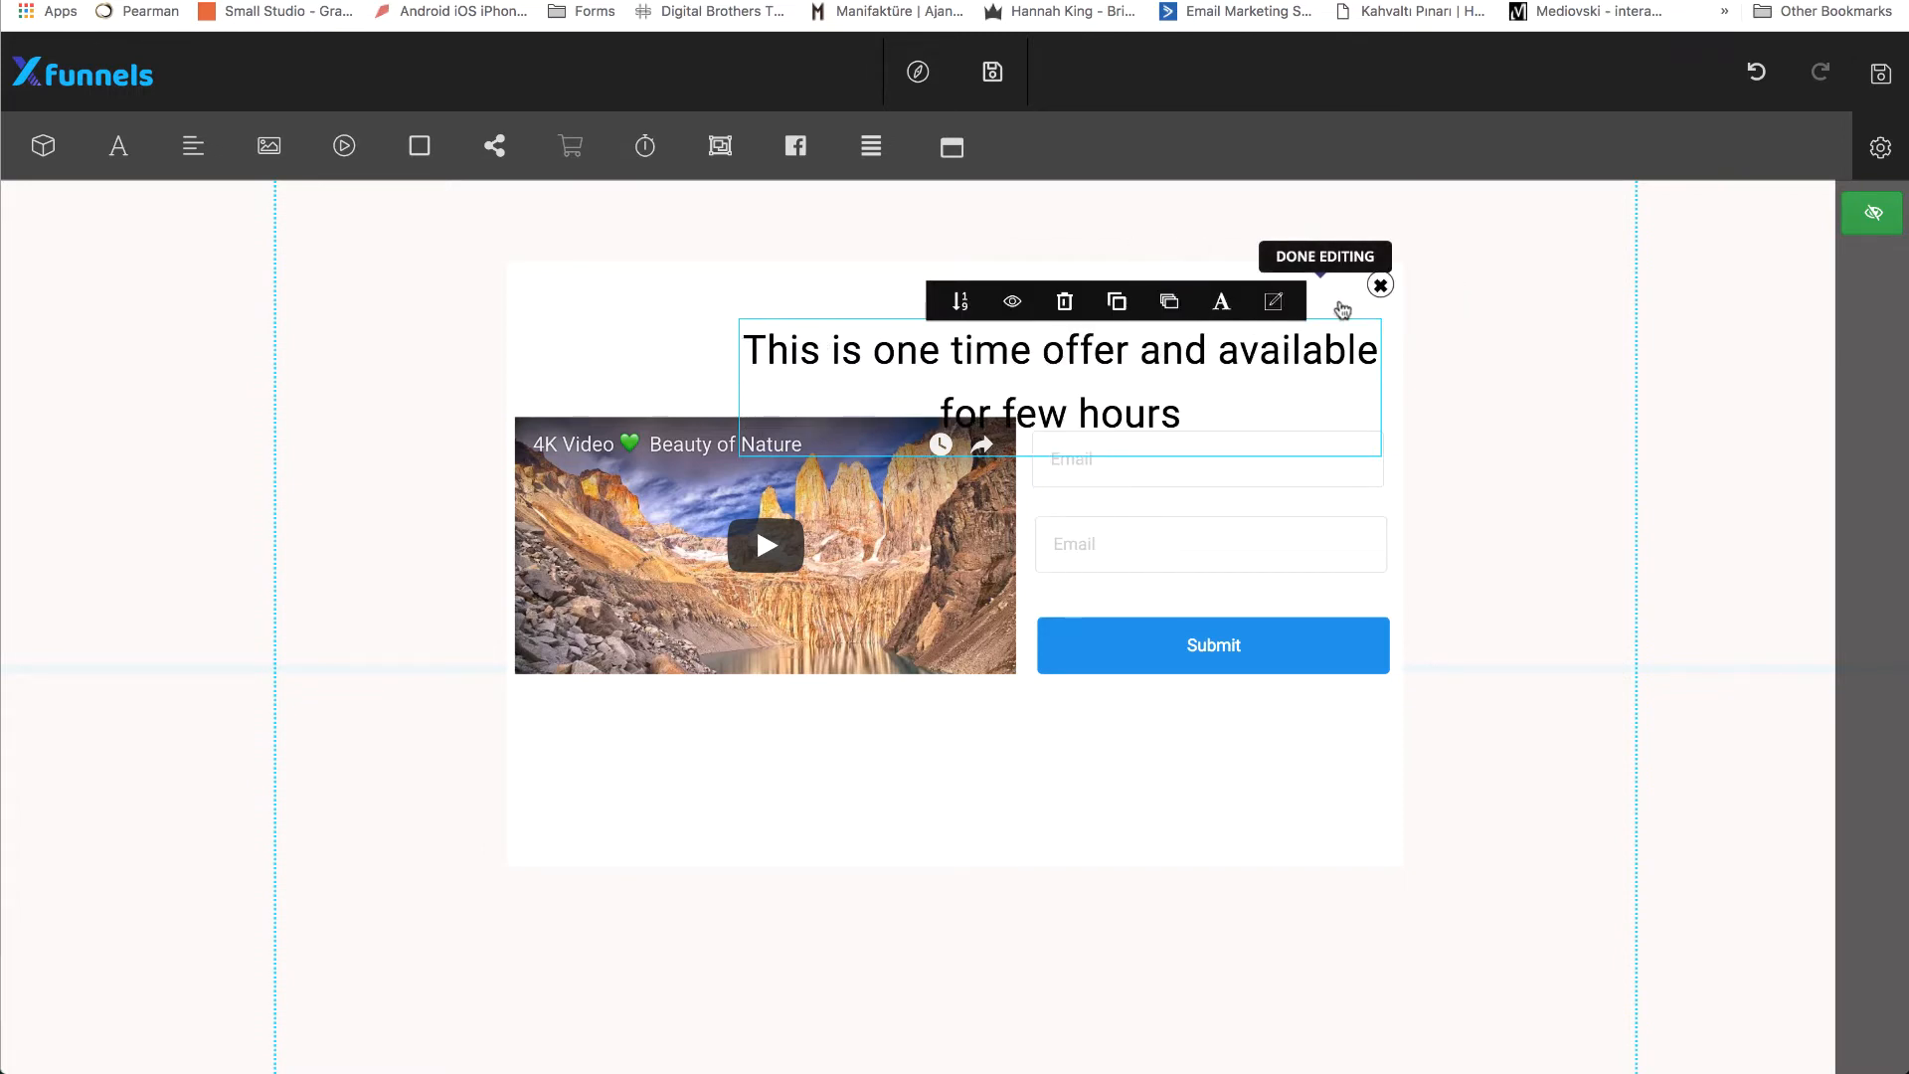
Change the popup heading's font family to Oxygen.
left_click(1238, 315)
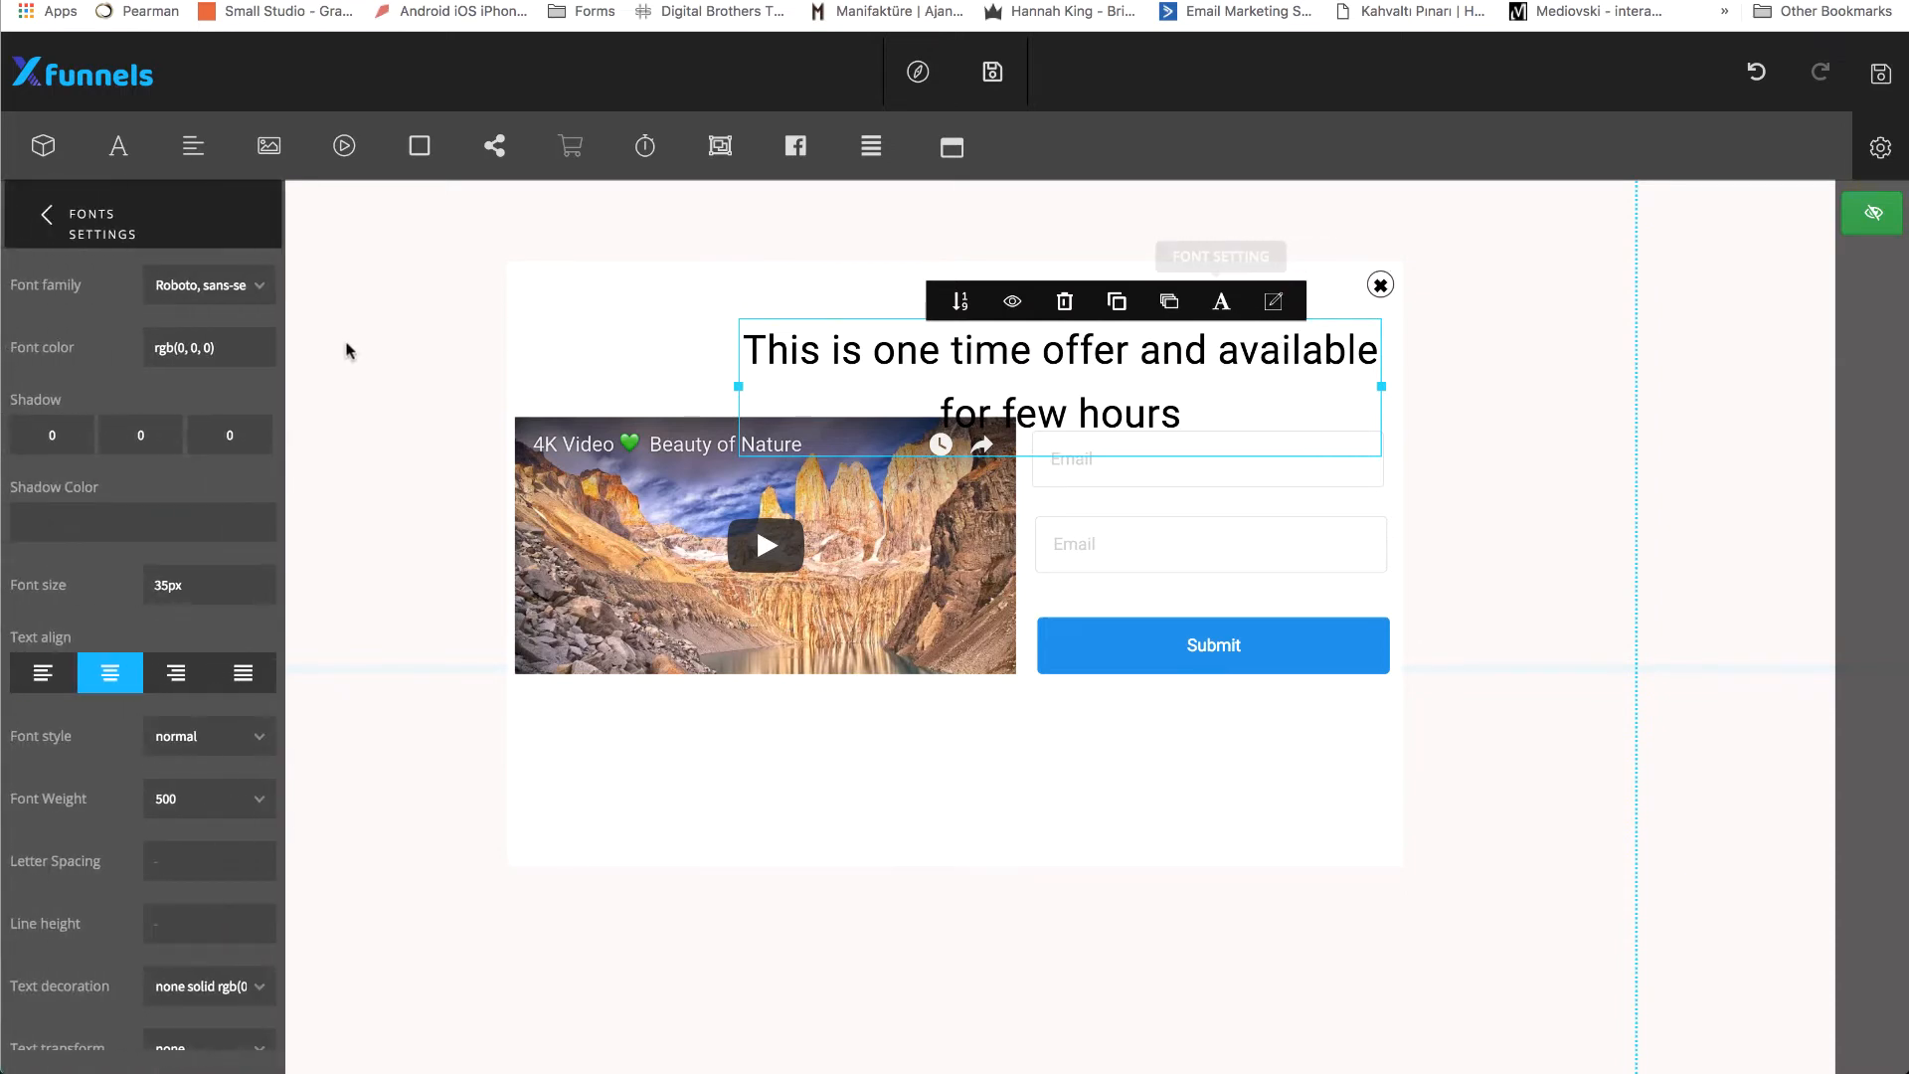
left_click(261, 289)
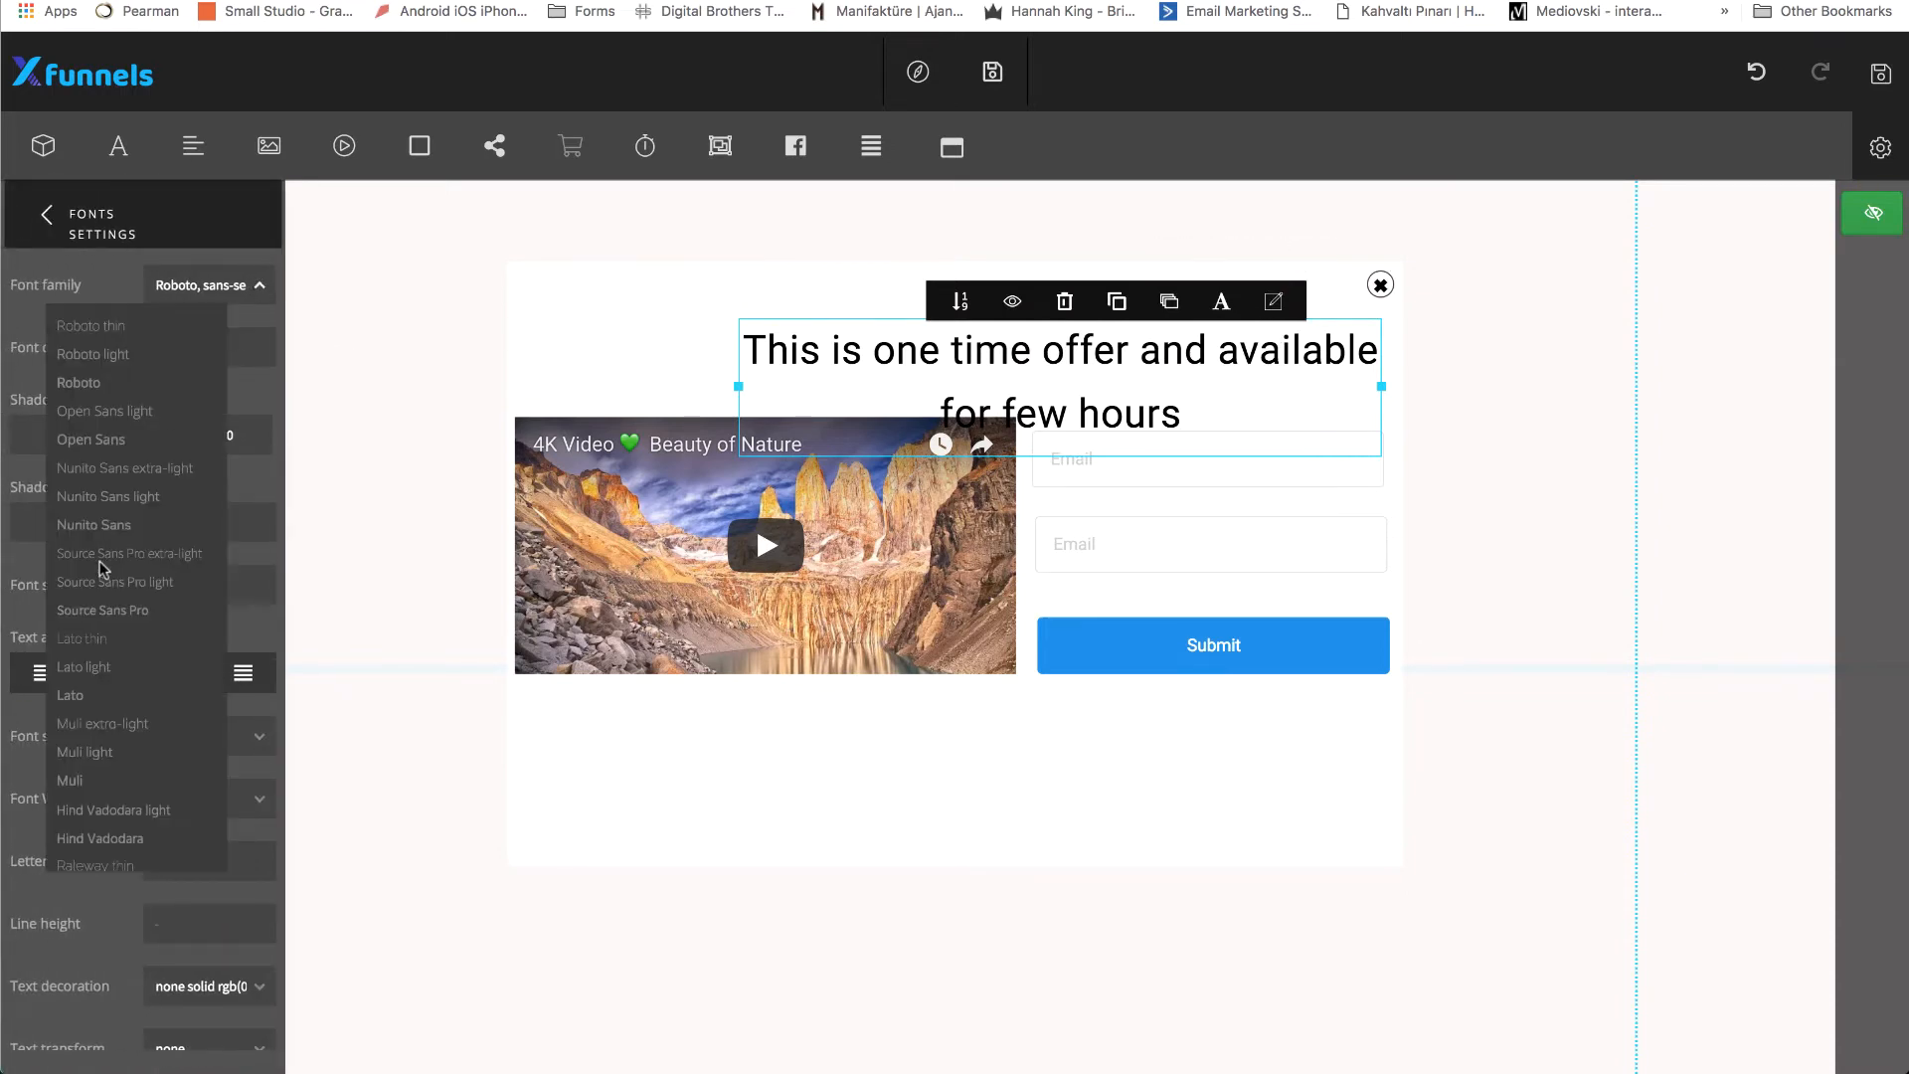
scroll(94, 696, "down", 5)
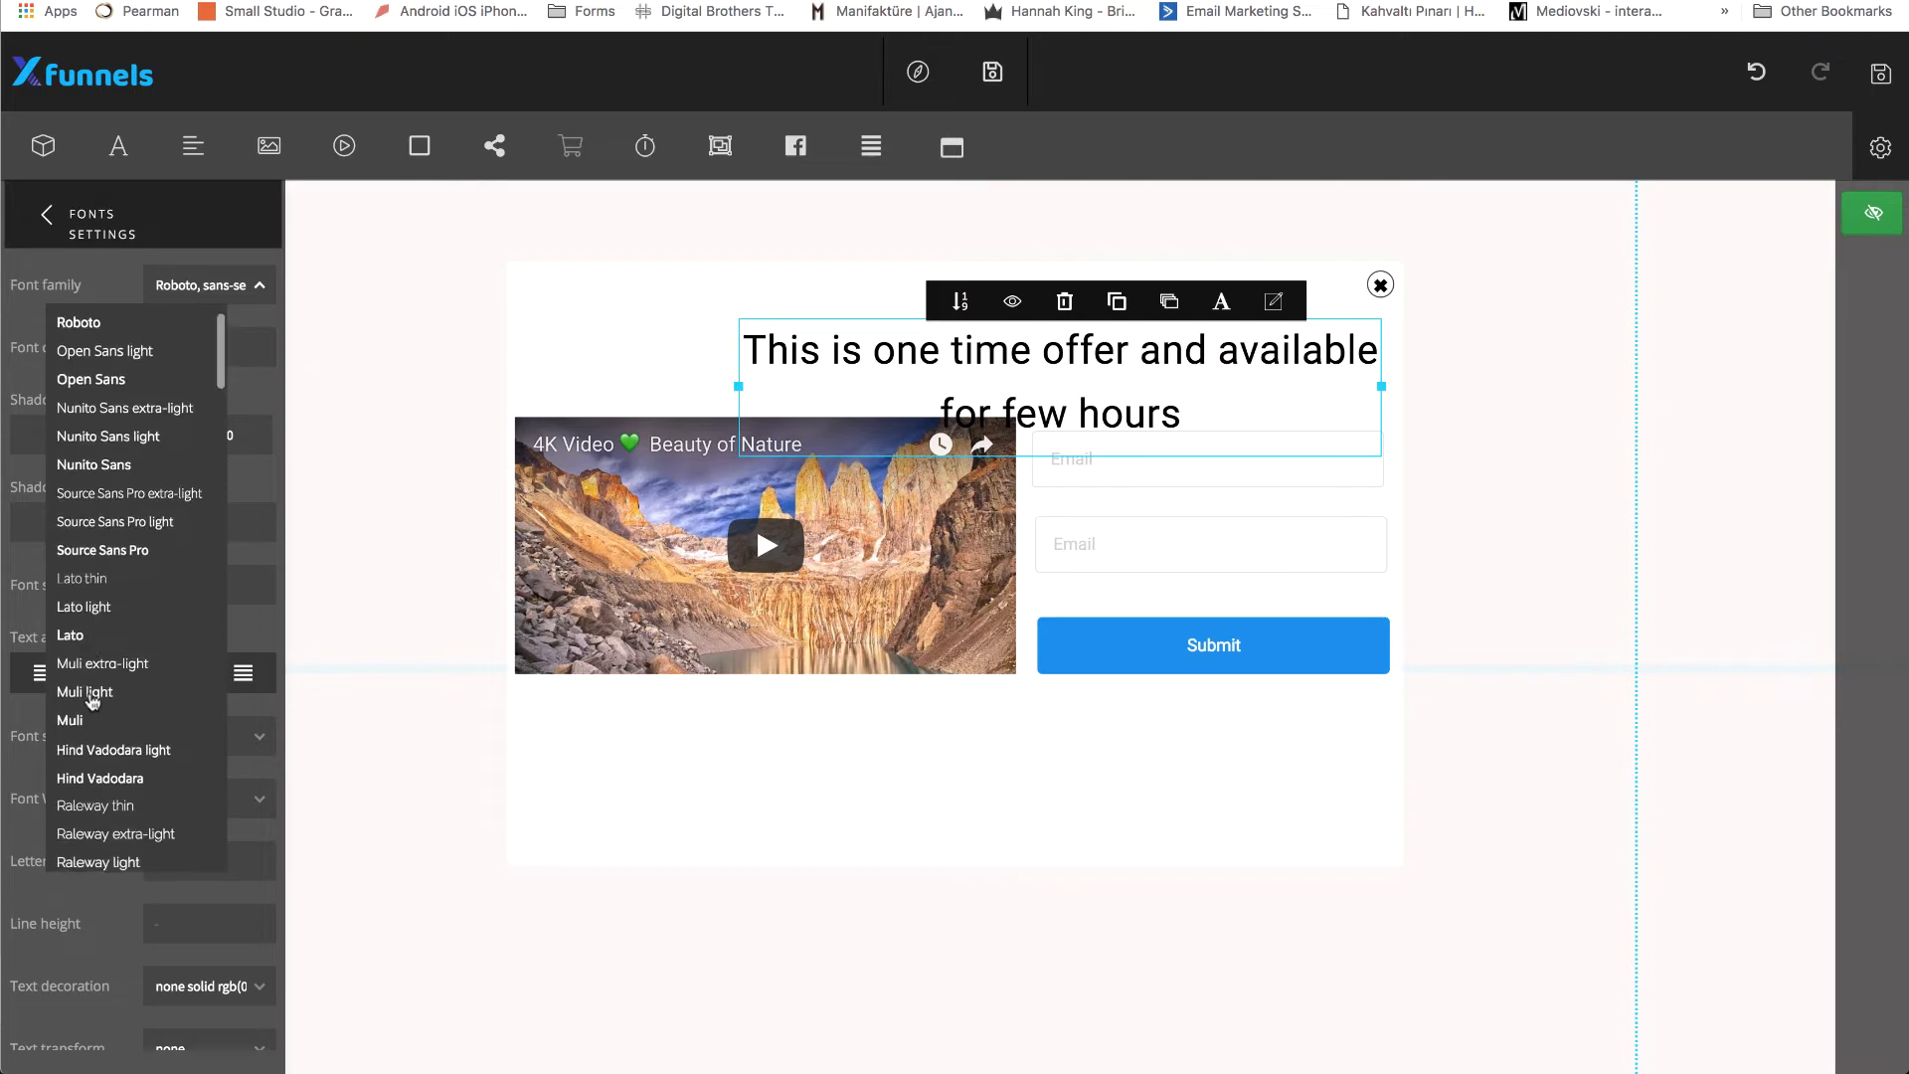
scroll(92, 705, "down", 4)
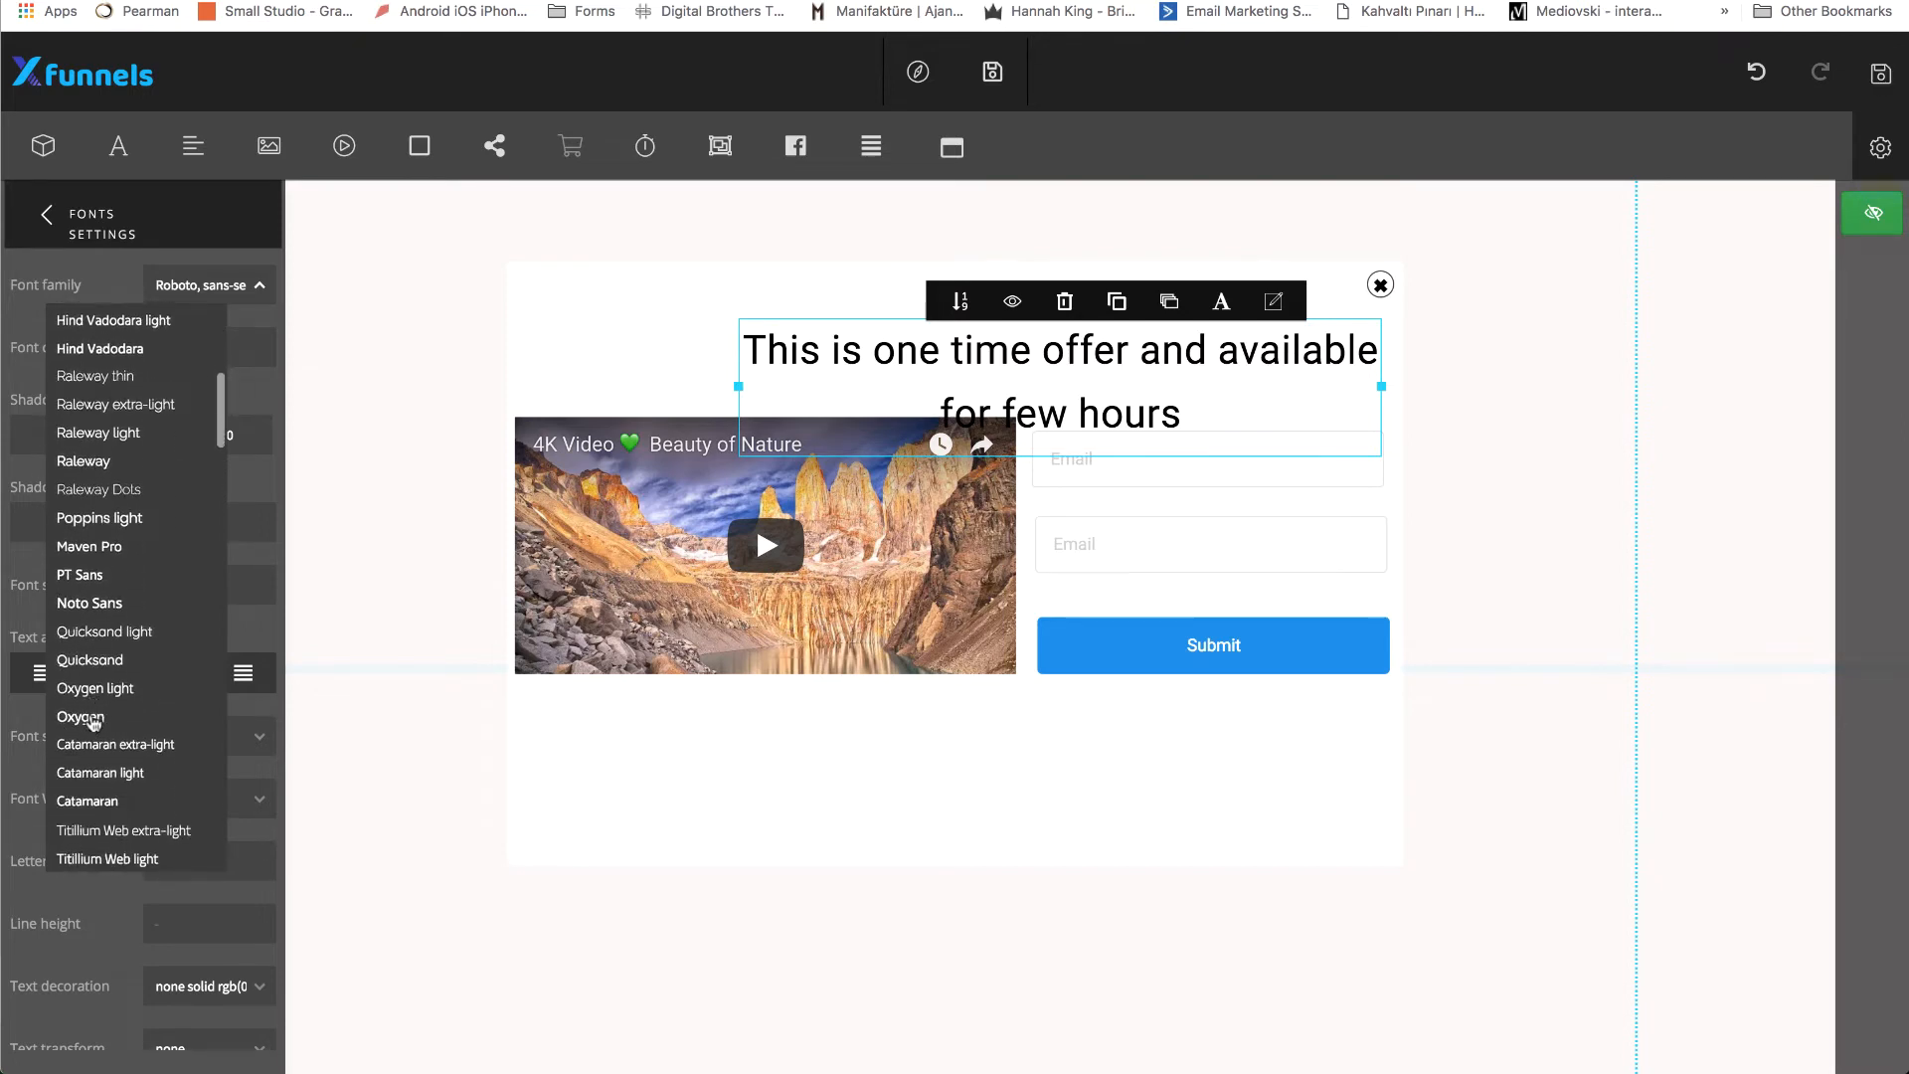
left_click(95, 717)
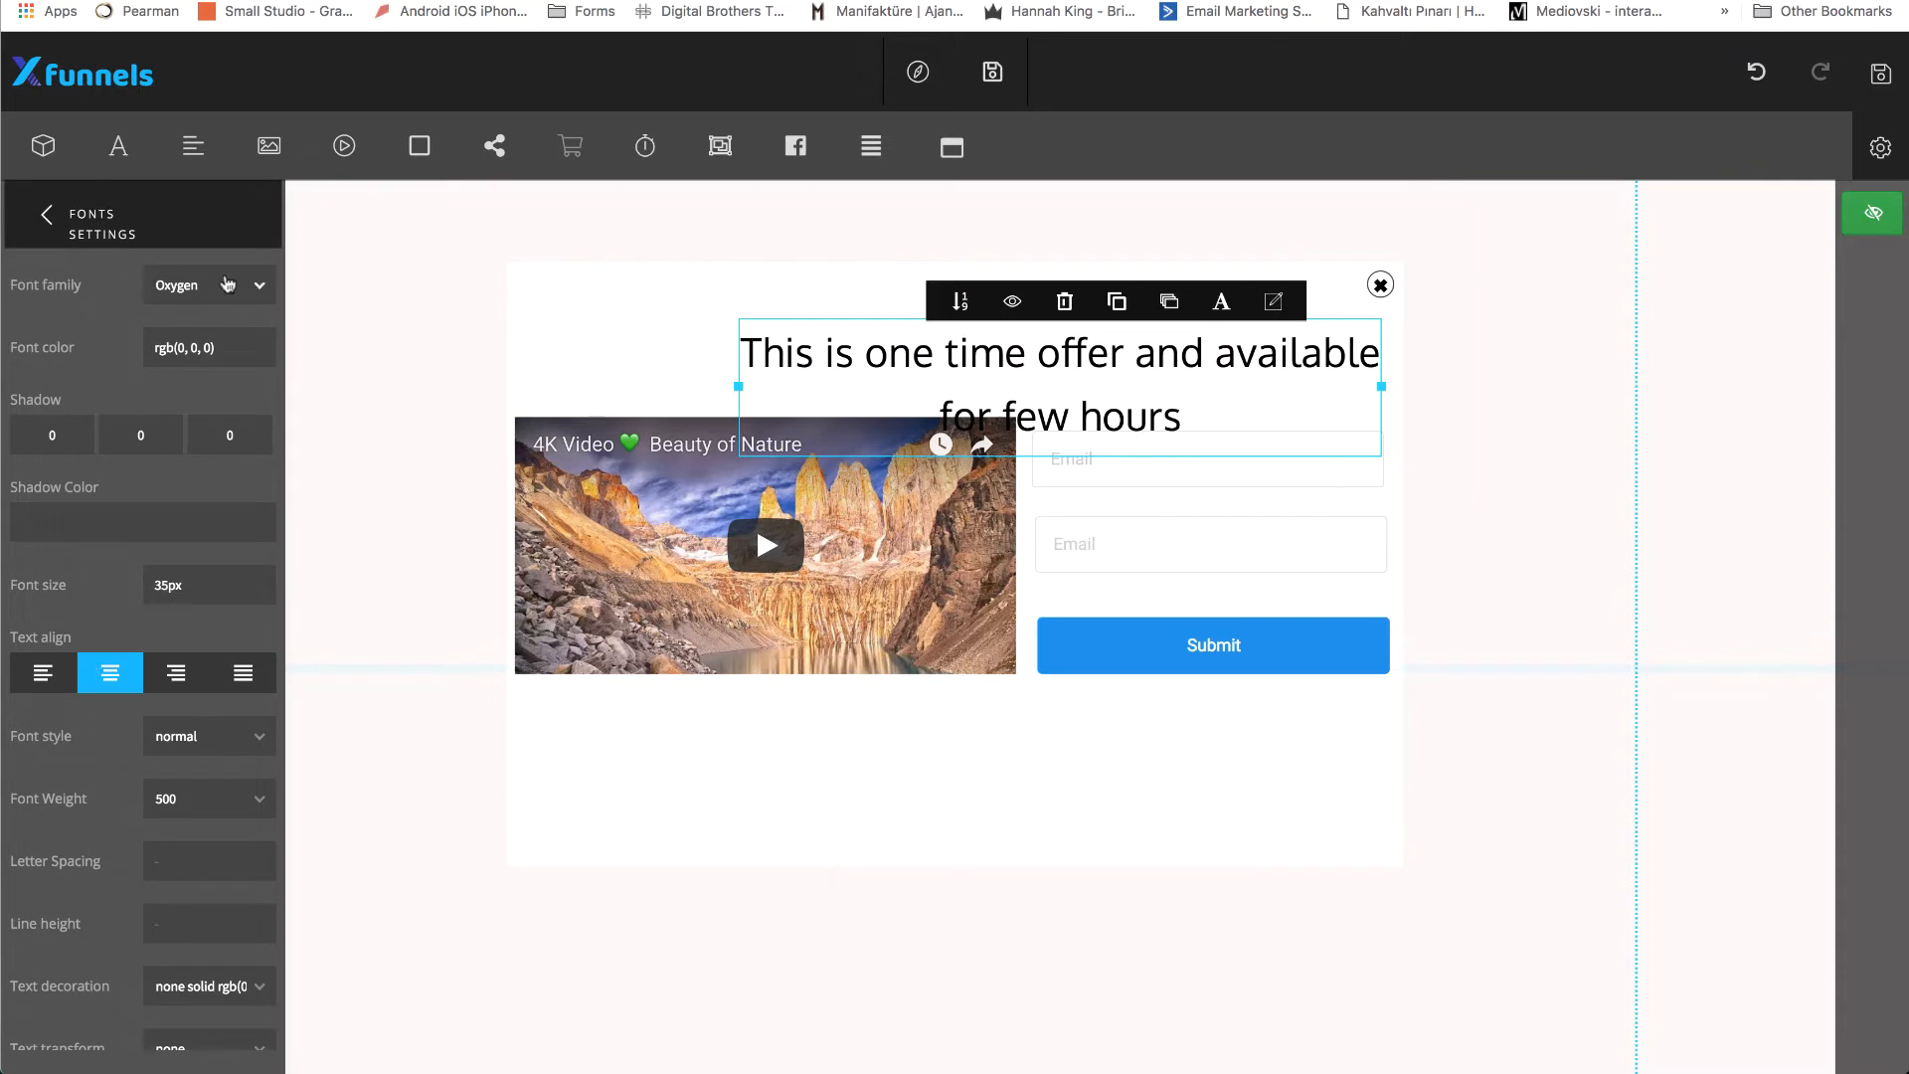
Set the popup heading's font weight to 700.
scroll(139, 511, "down", 3)
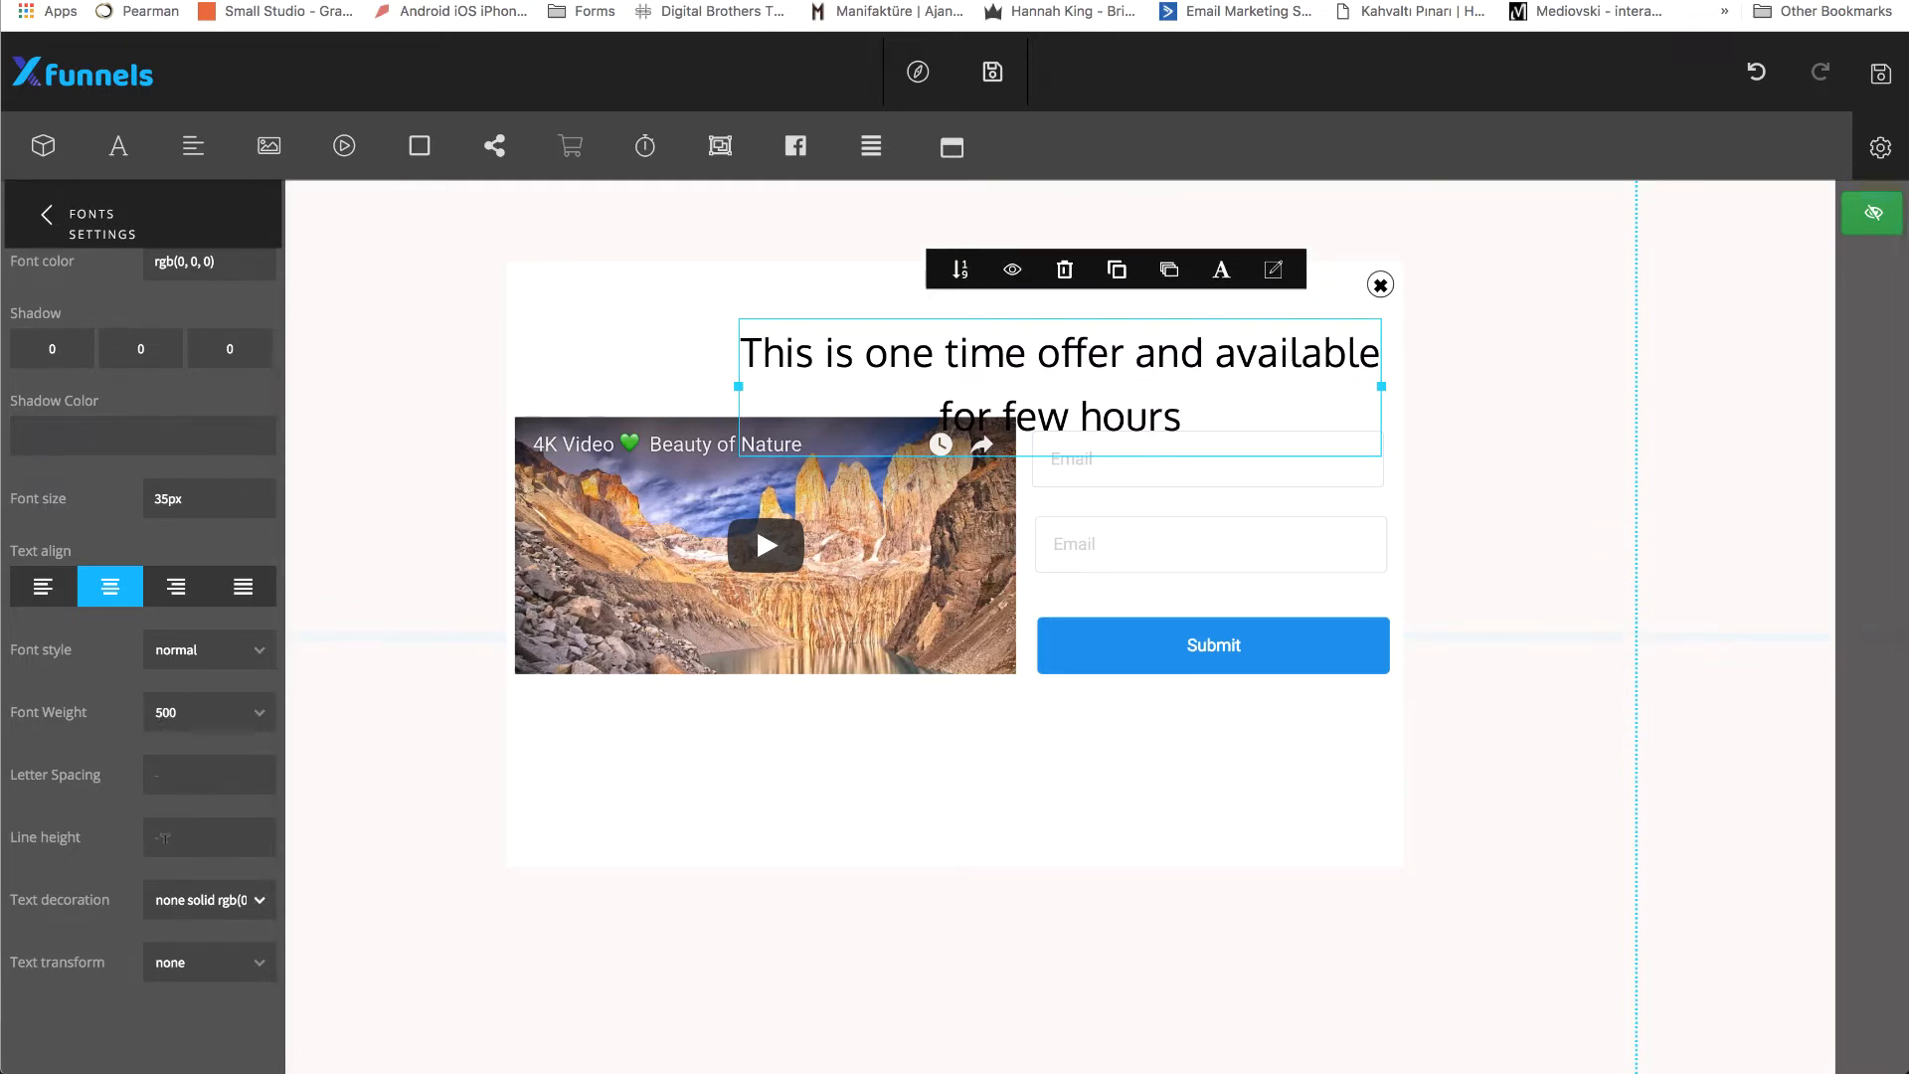
scroll(95, 650, "up", 3)
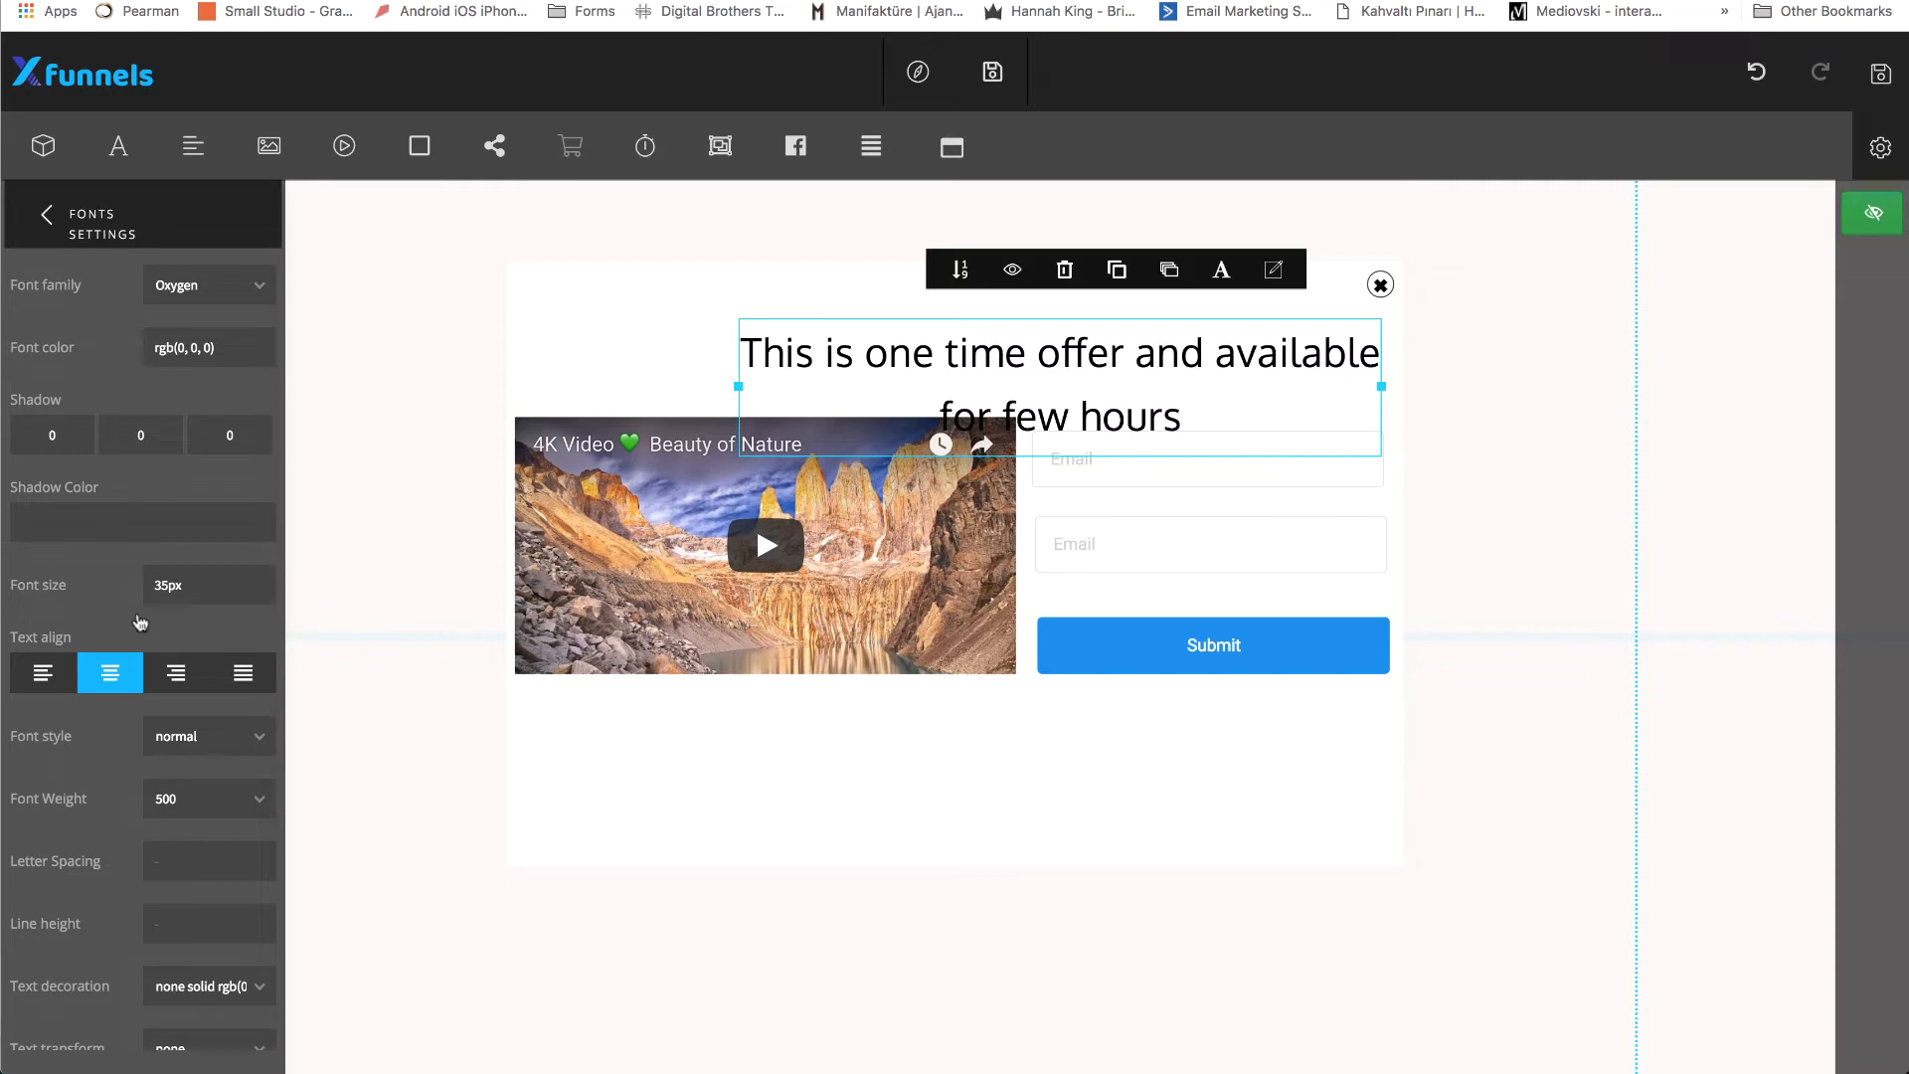
left_click(209, 790)
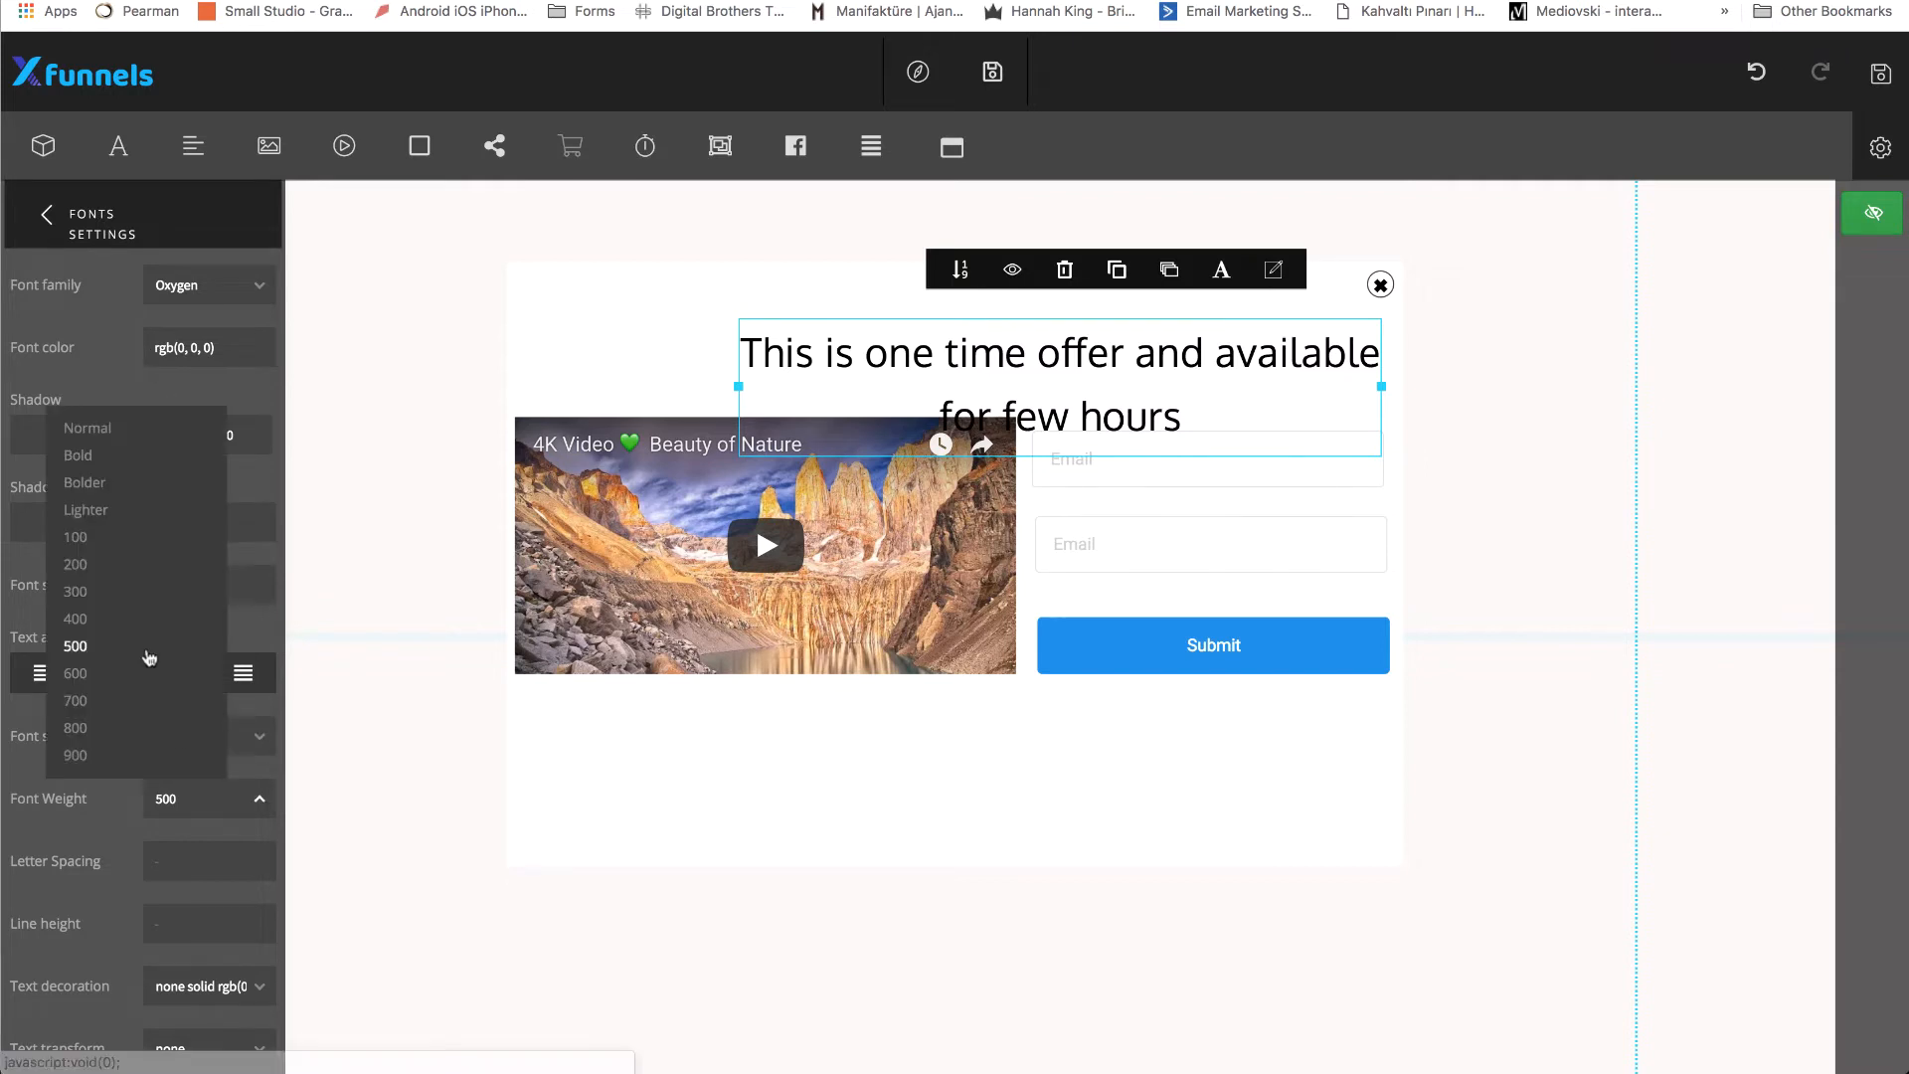
left_click(89, 706)
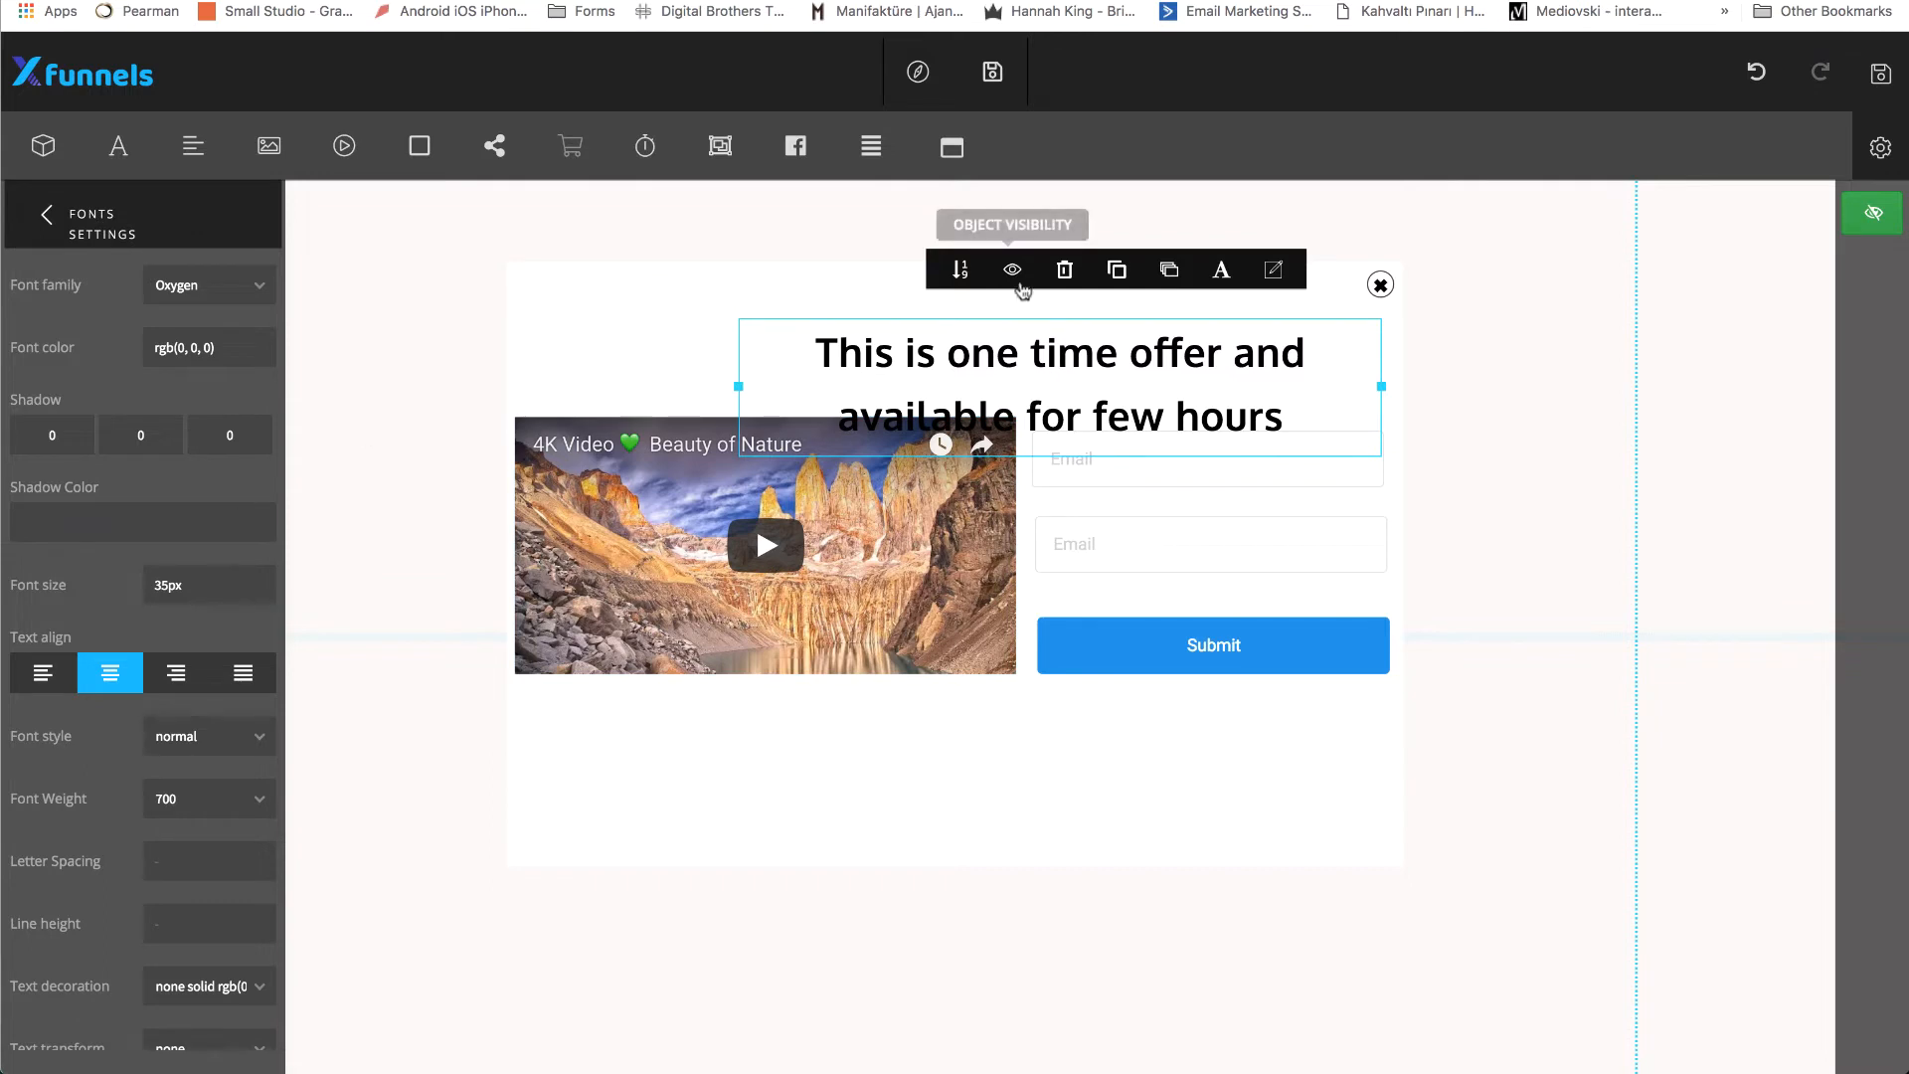
Widen the heading's text box toward the popup's left edge and move the heading up clear of the video and form.
left_click_drag(737, 386, 562, 364)
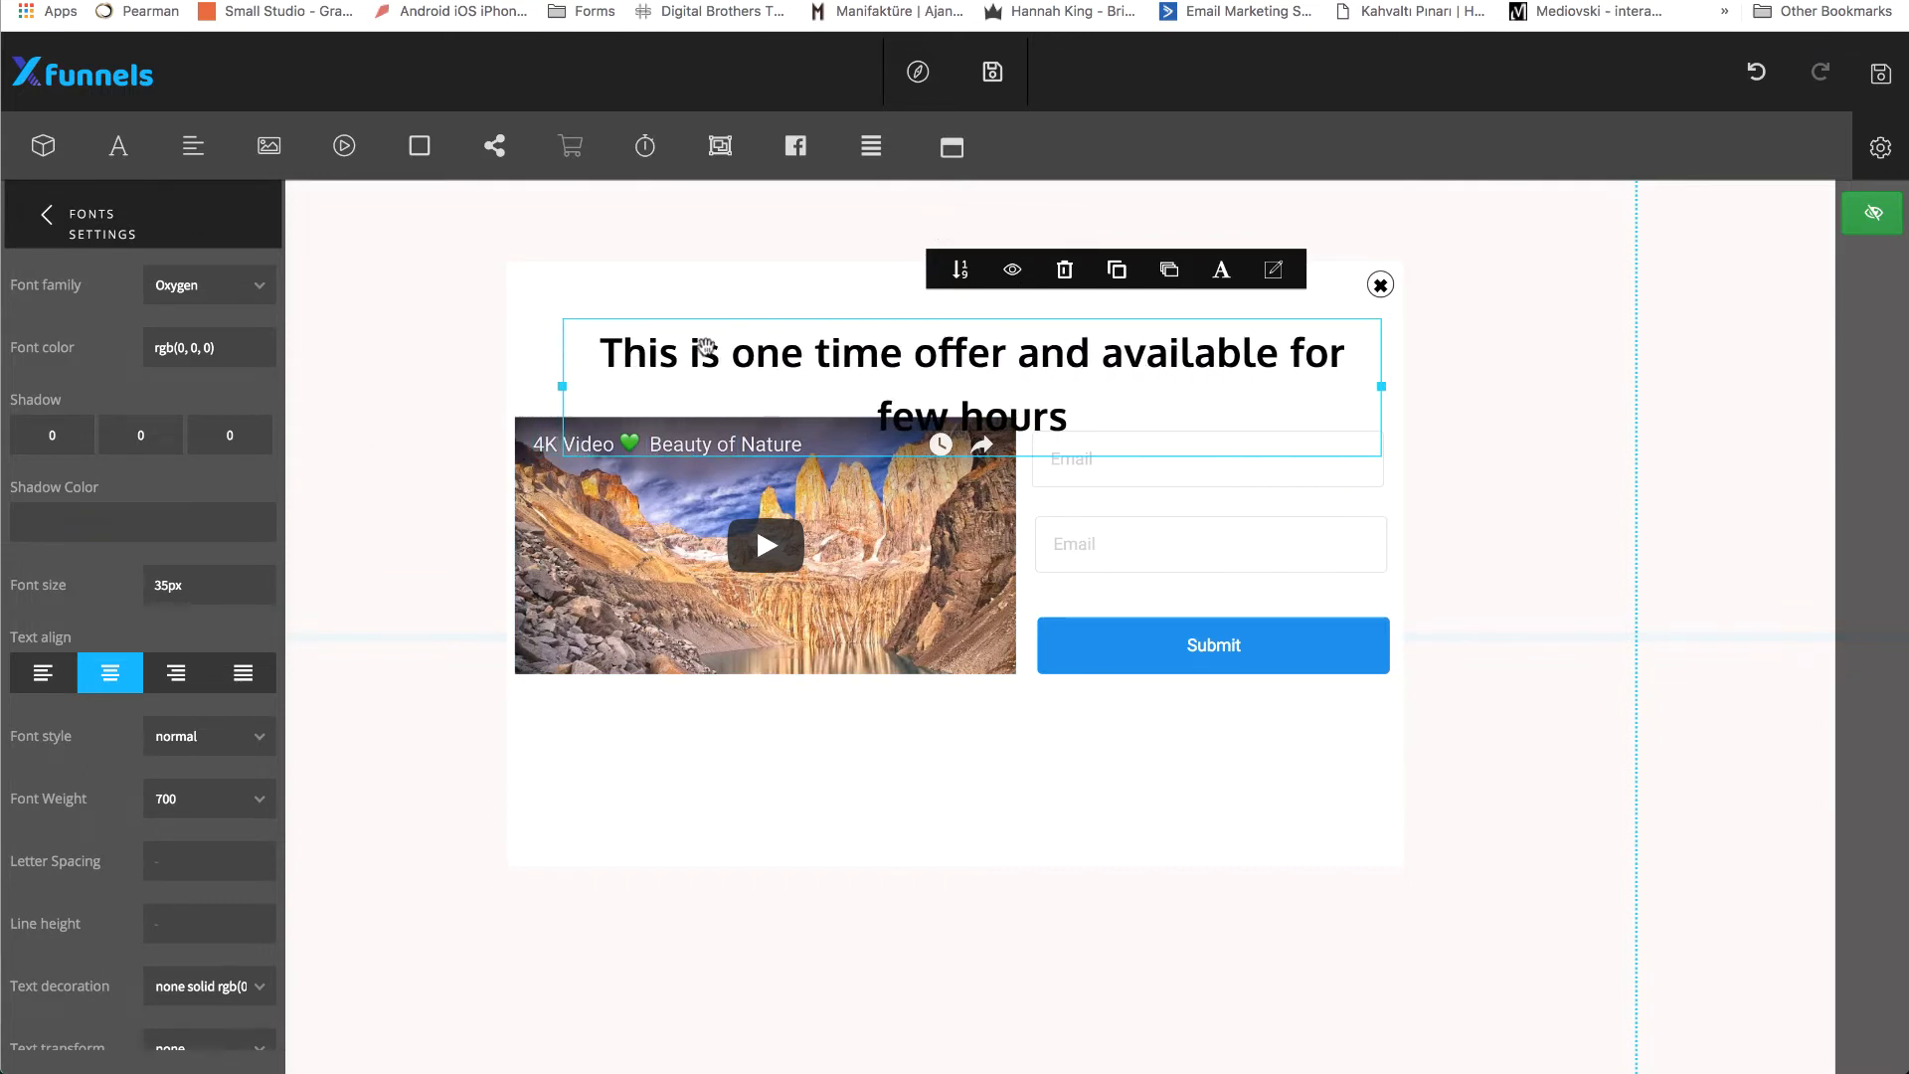
left_click_drag(706, 346, 706, 304)
left_click(758, 392)
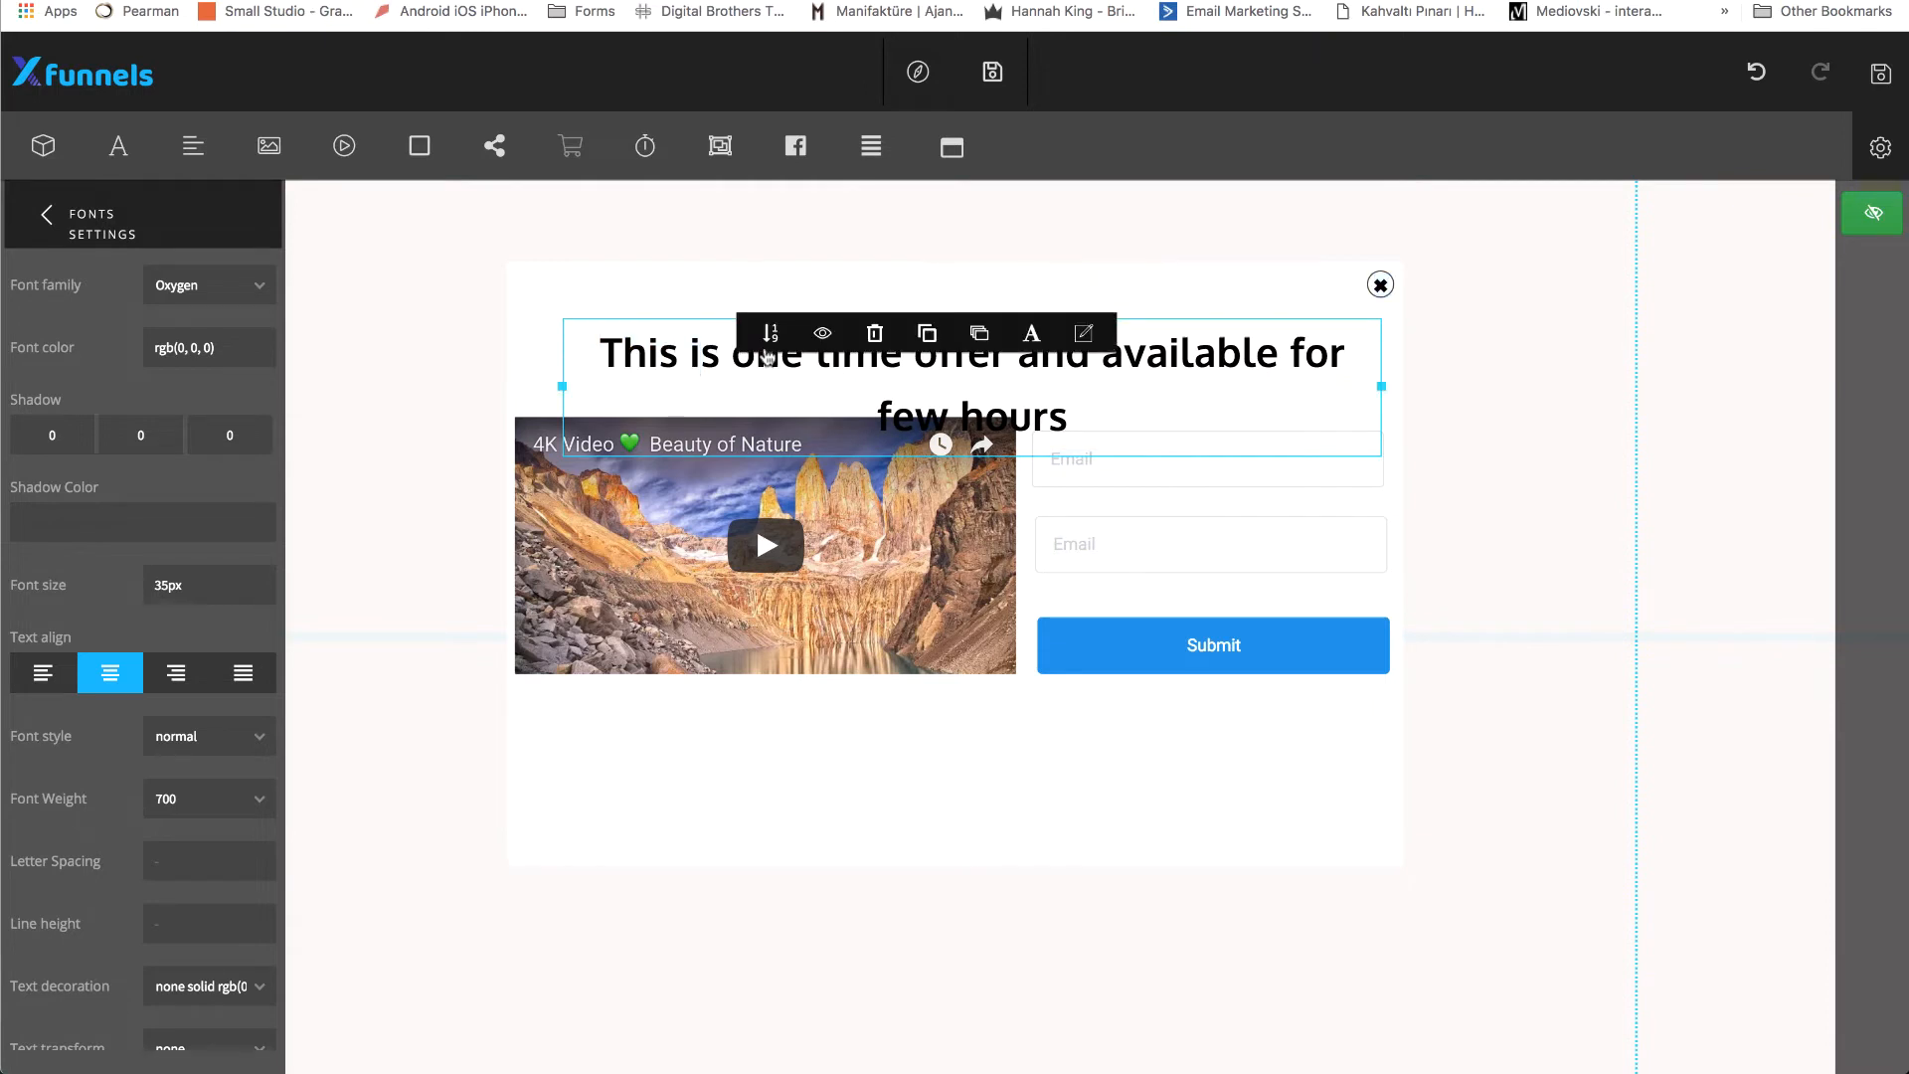
left_click(43, 217)
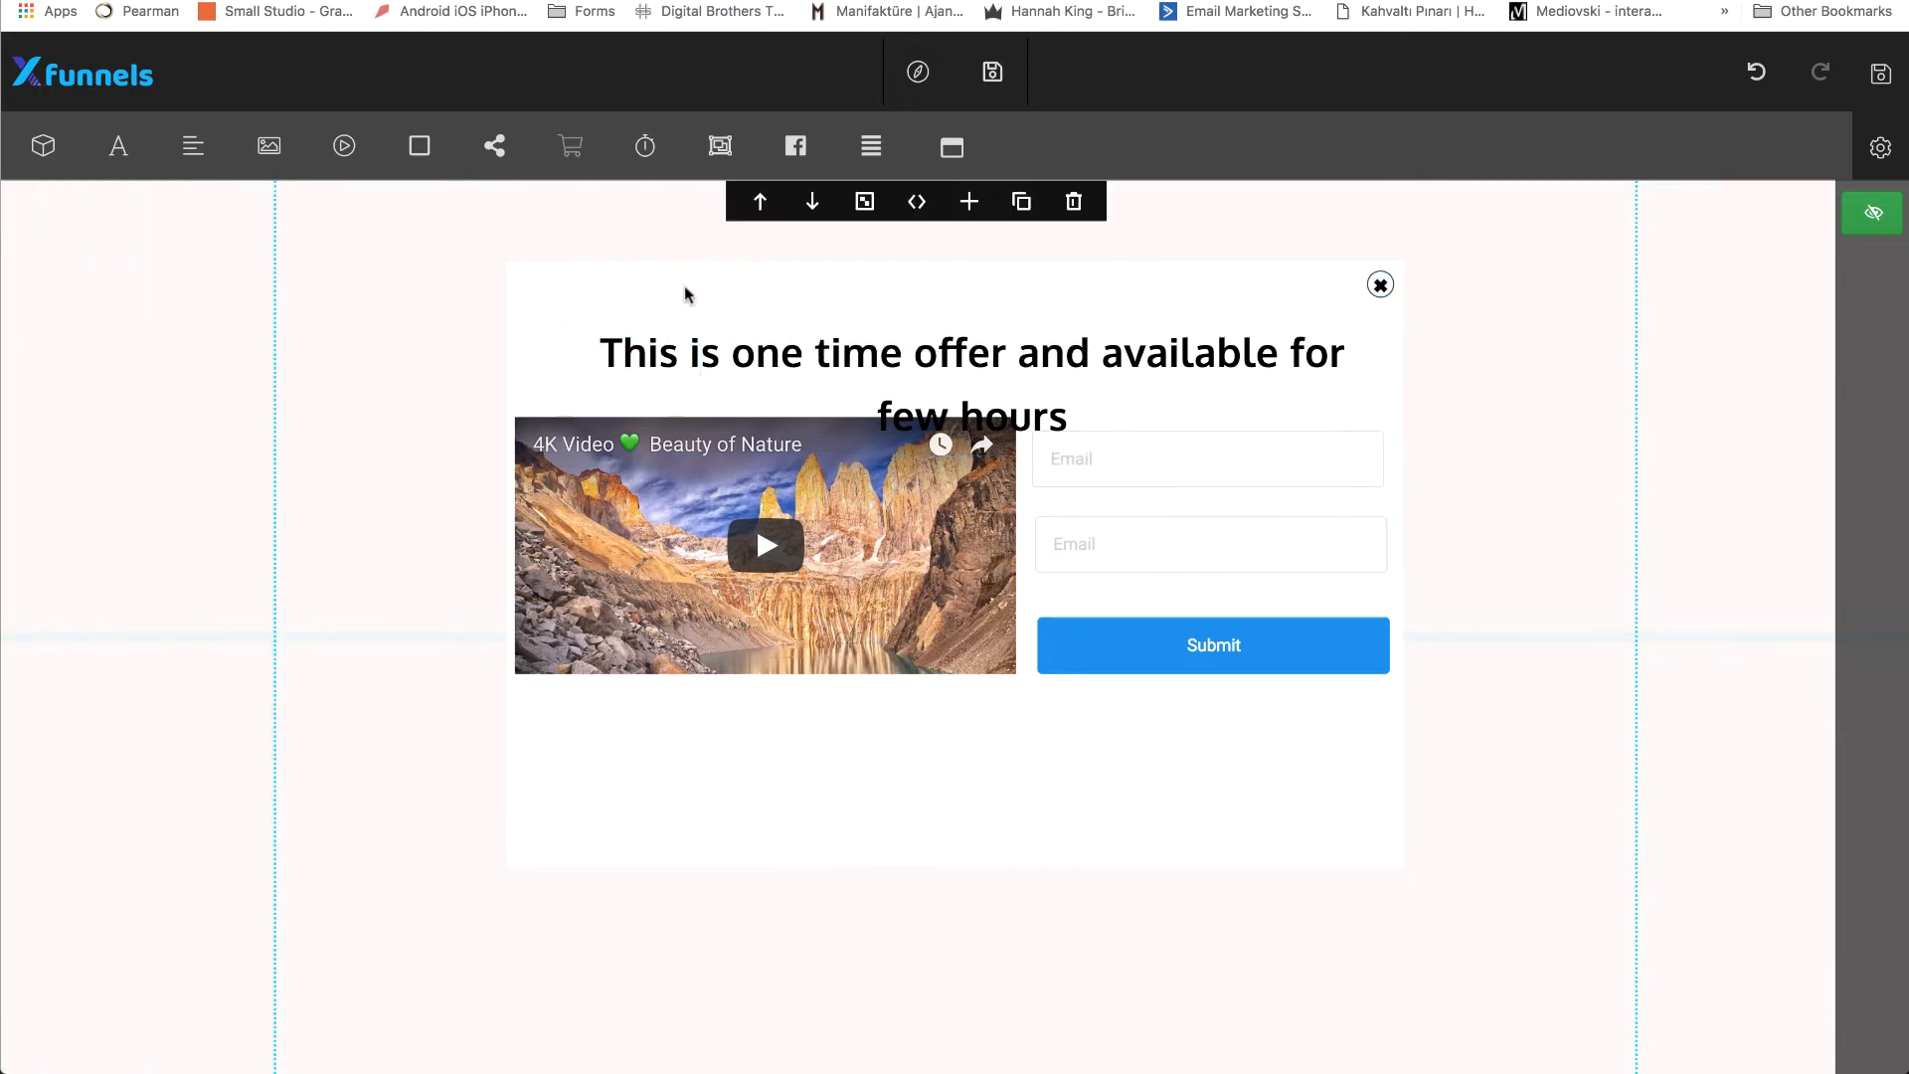
left_click_drag(729, 359, 693, 311)
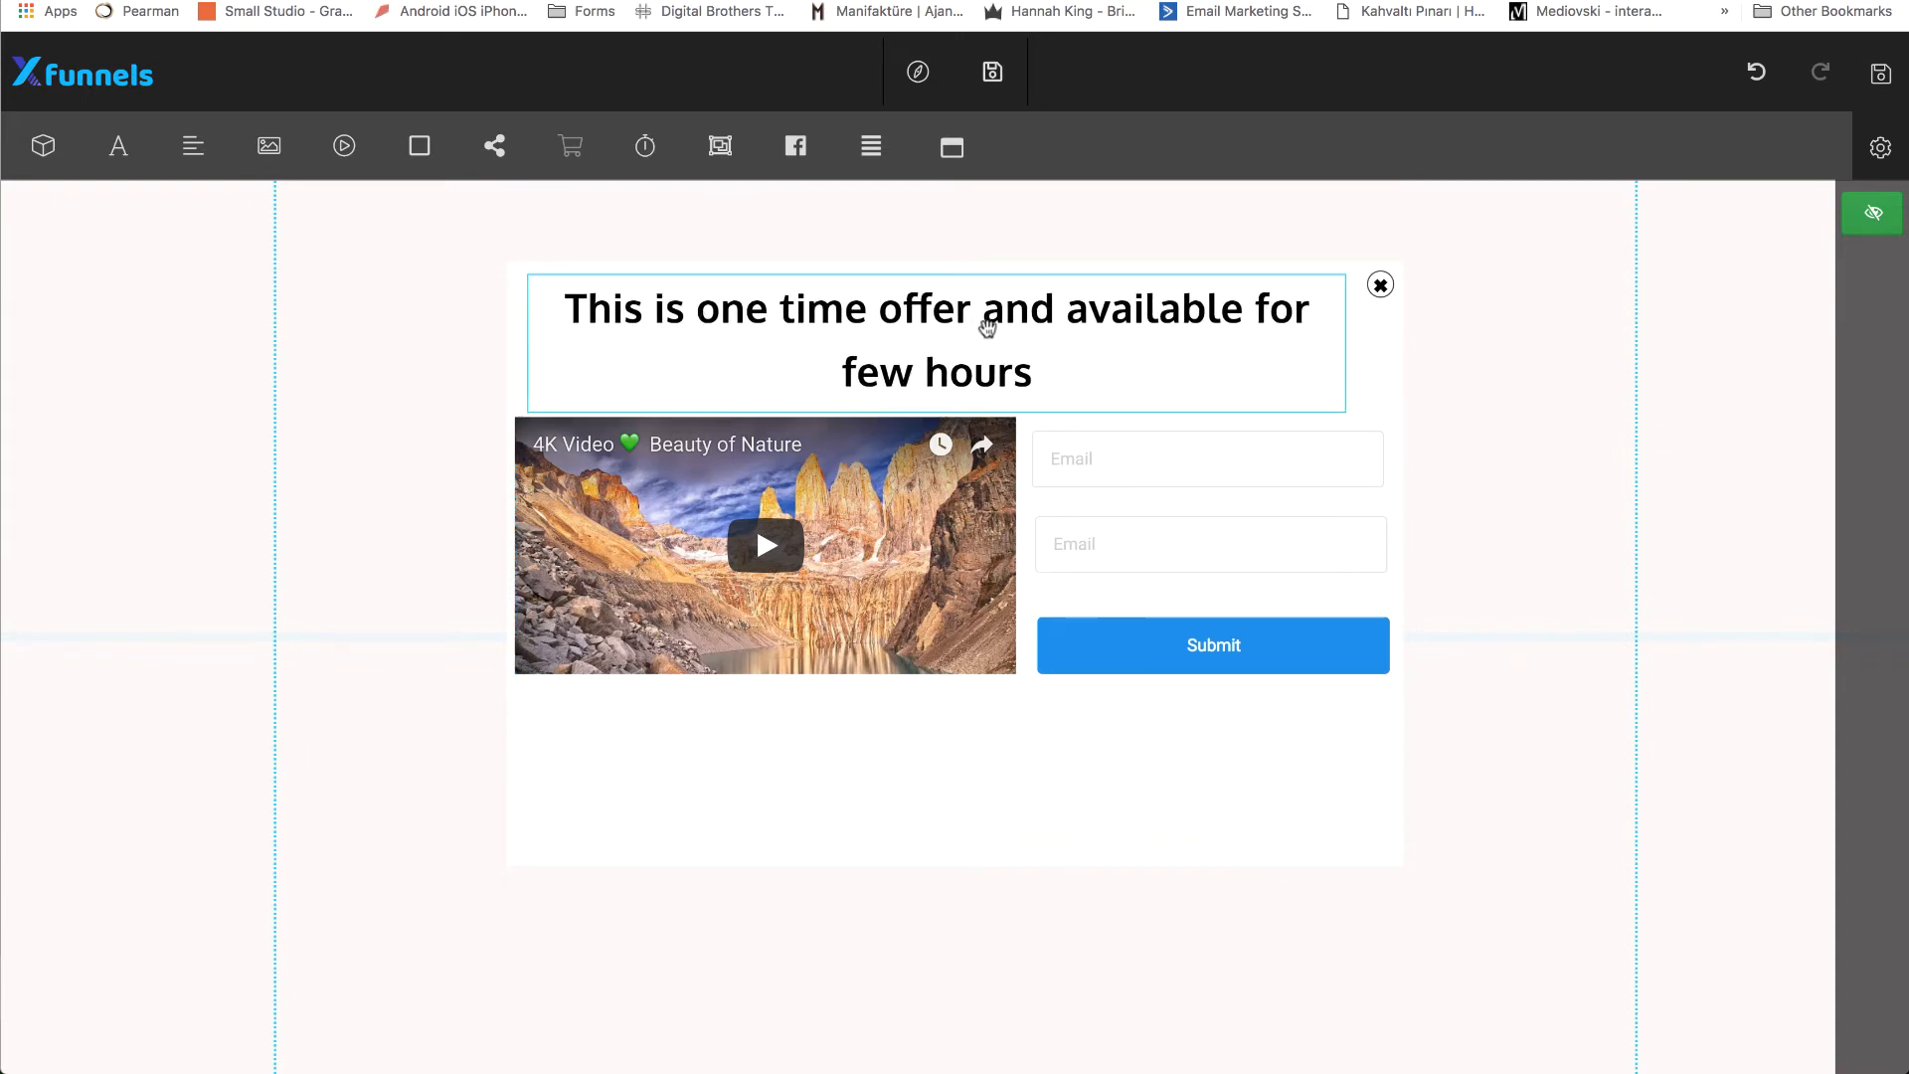
Give the heading a text shadow in rgb(115, 115, 115) with shadow values 2, 4 and 5.
left_click(1056, 329)
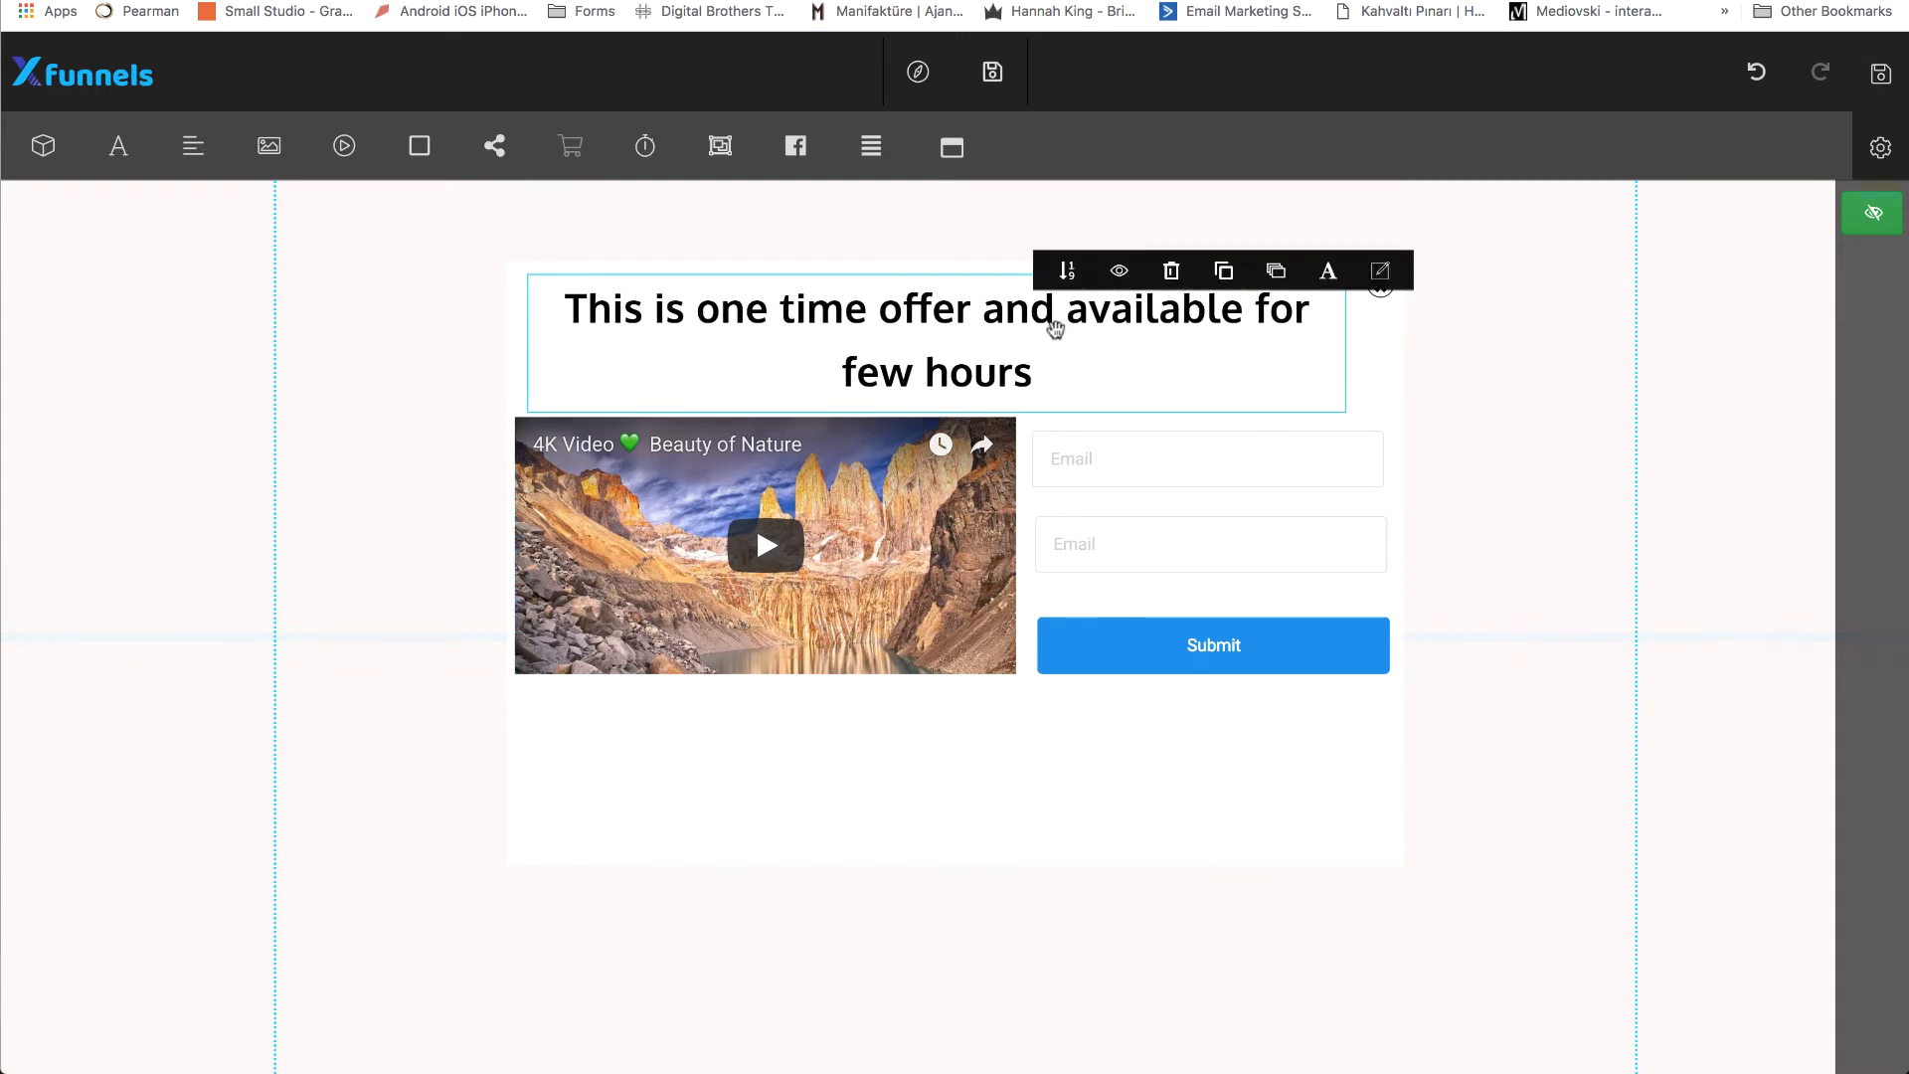
left_click(1324, 276)
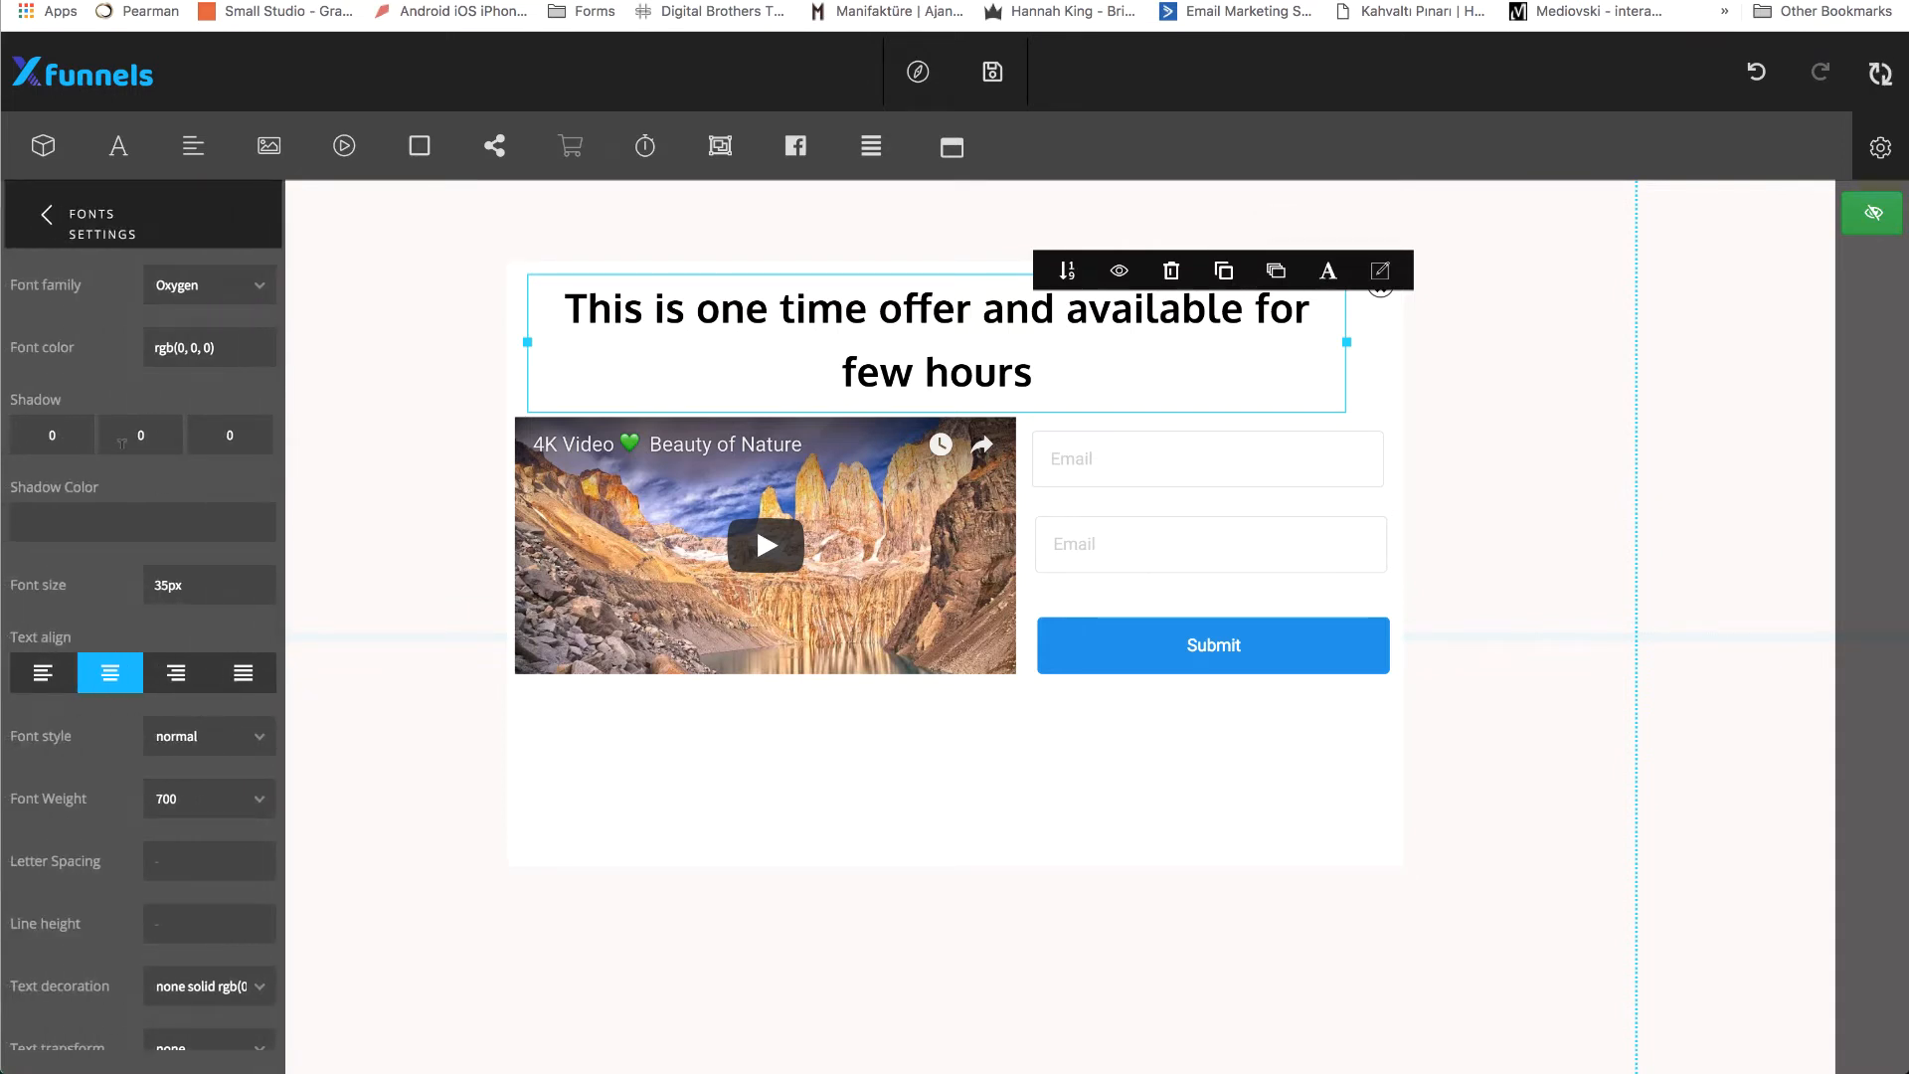
left_click(102, 517)
left_click_drag(146, 583, 103, 611)
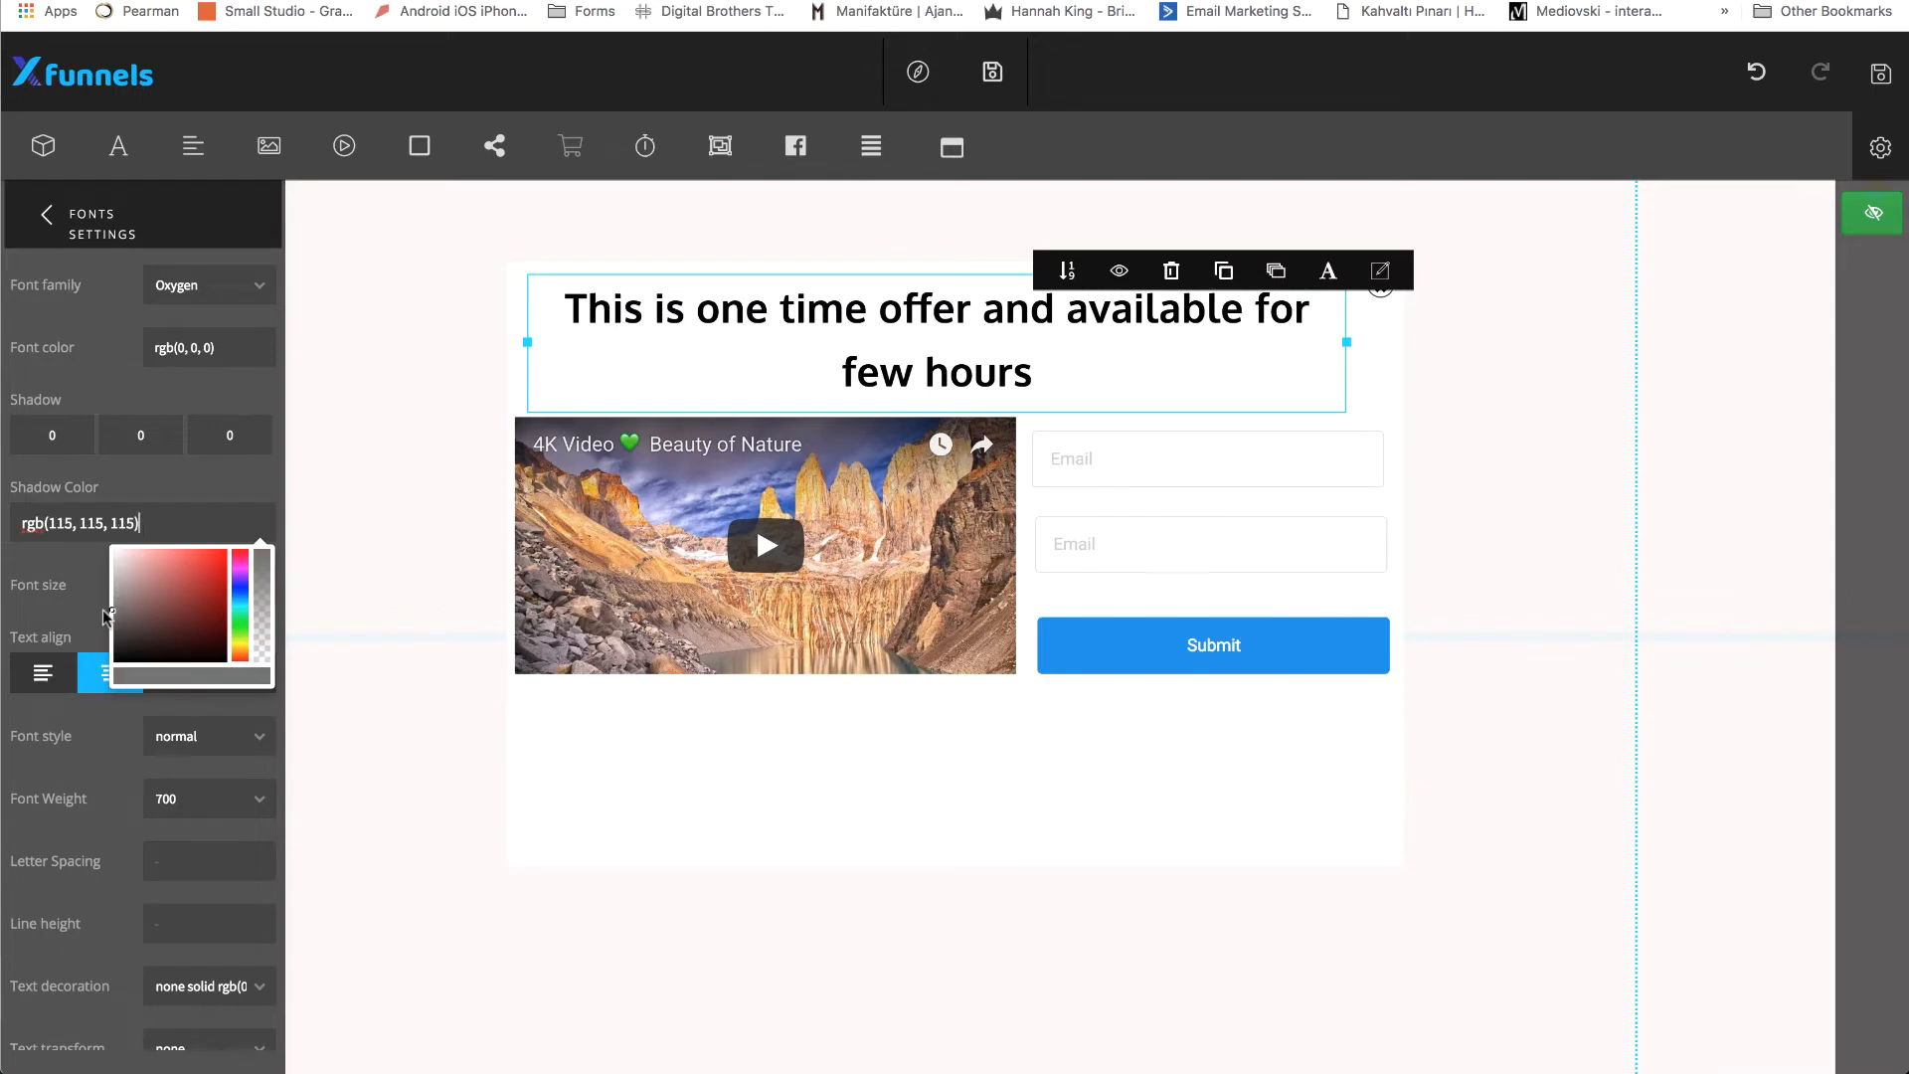
left_click(96, 482)
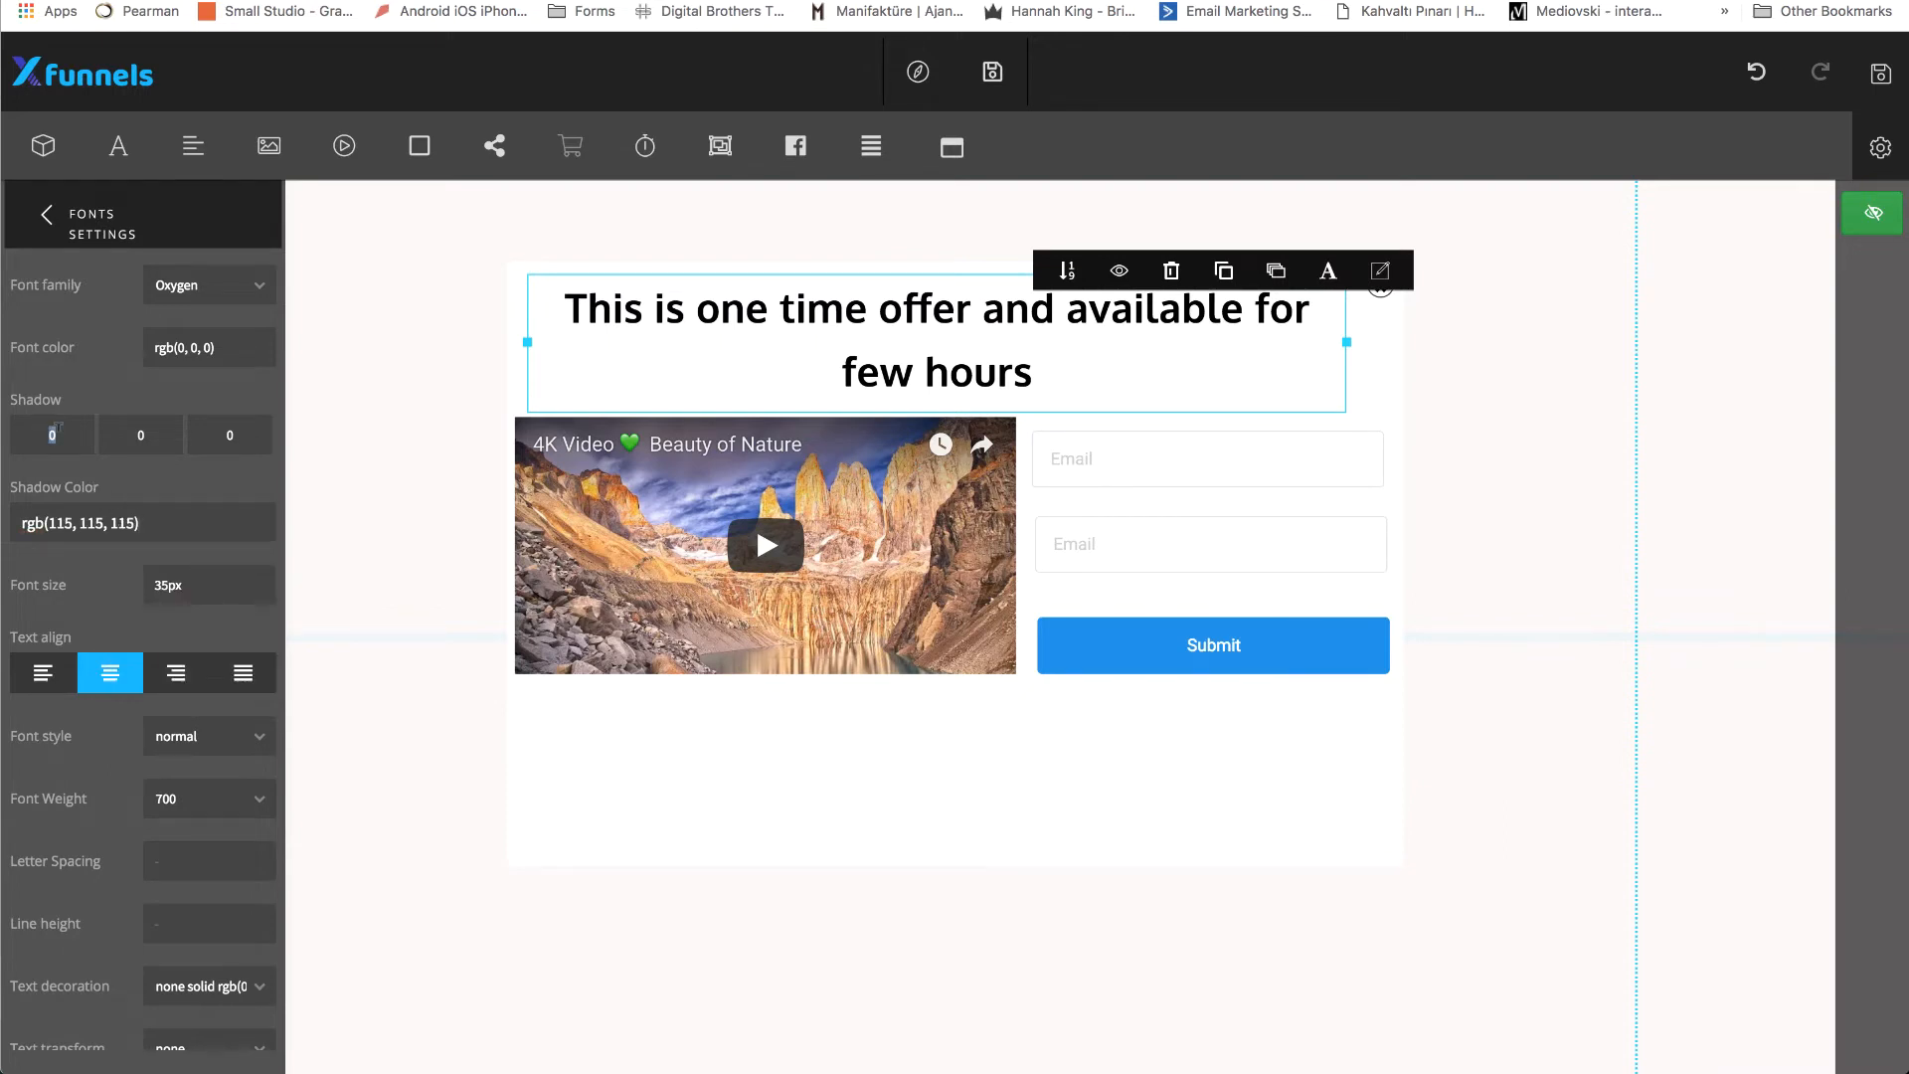
type("2")
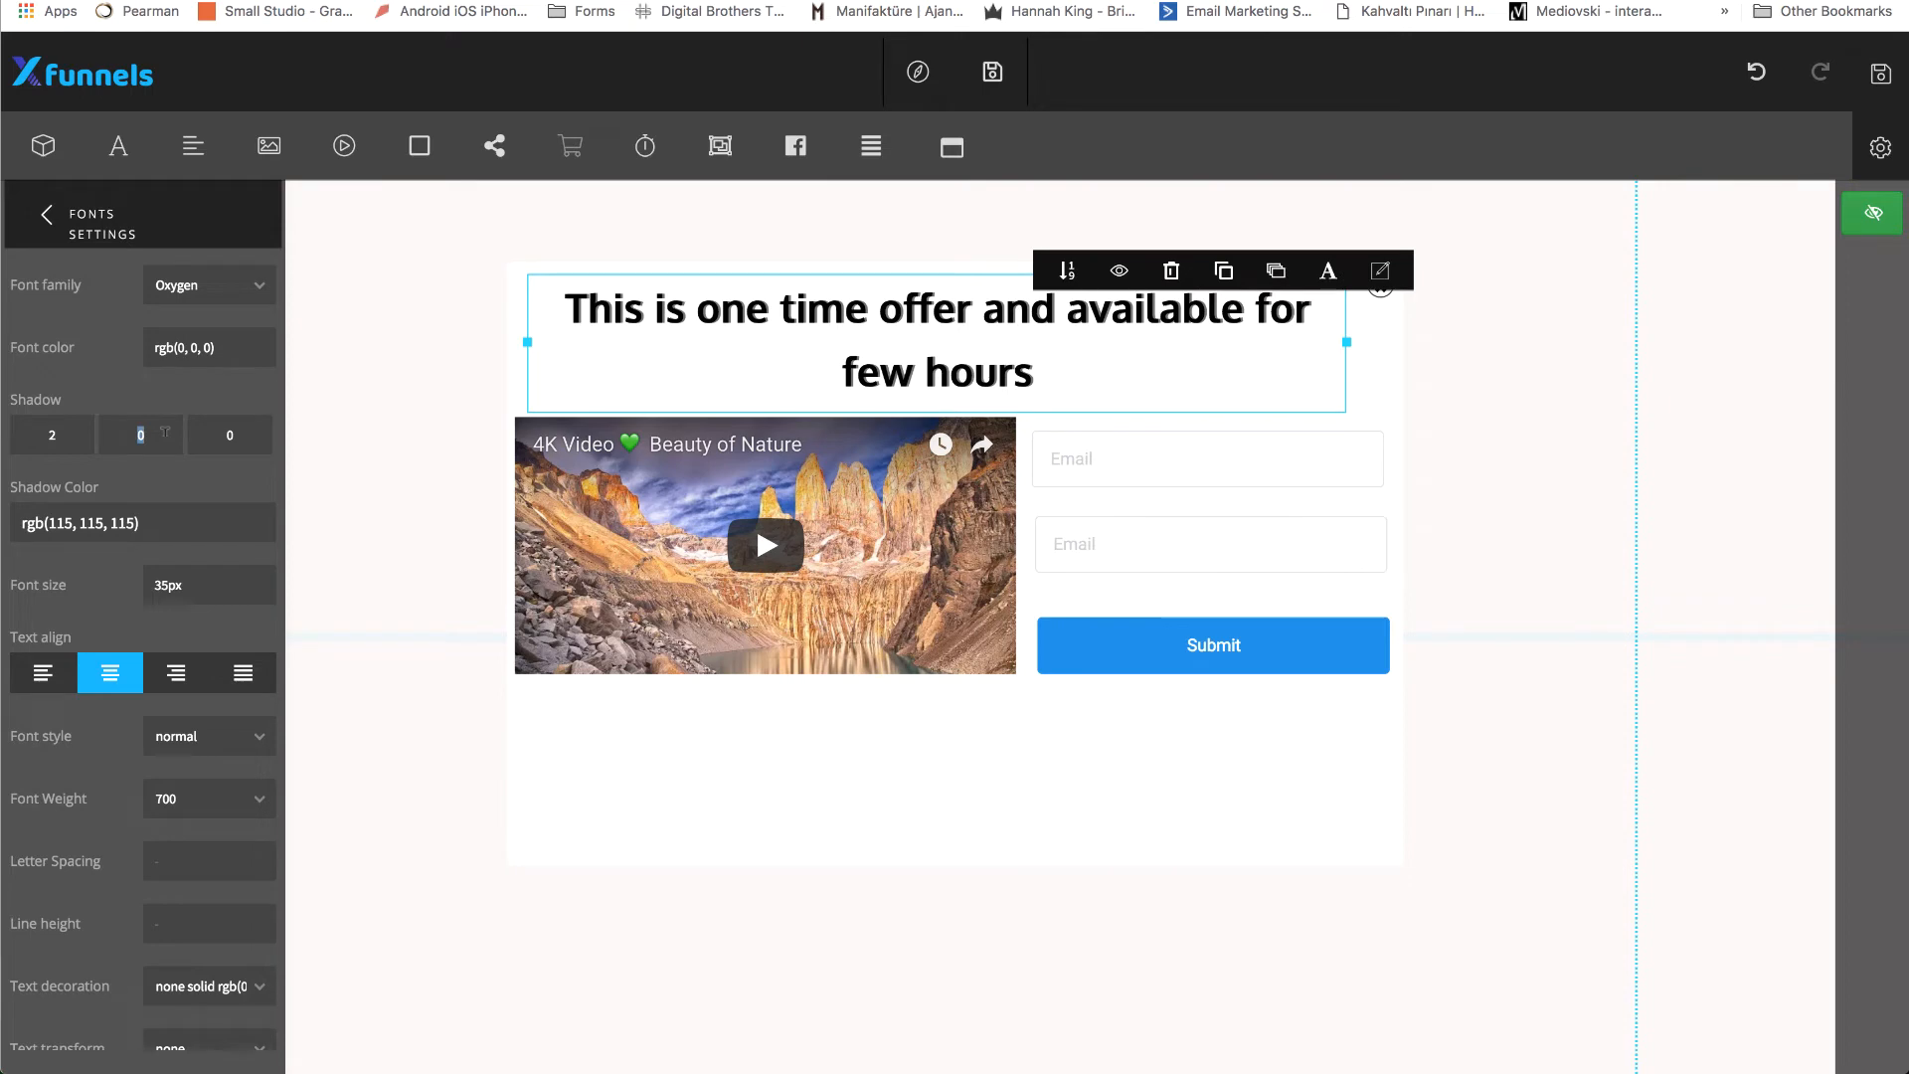
type("4")
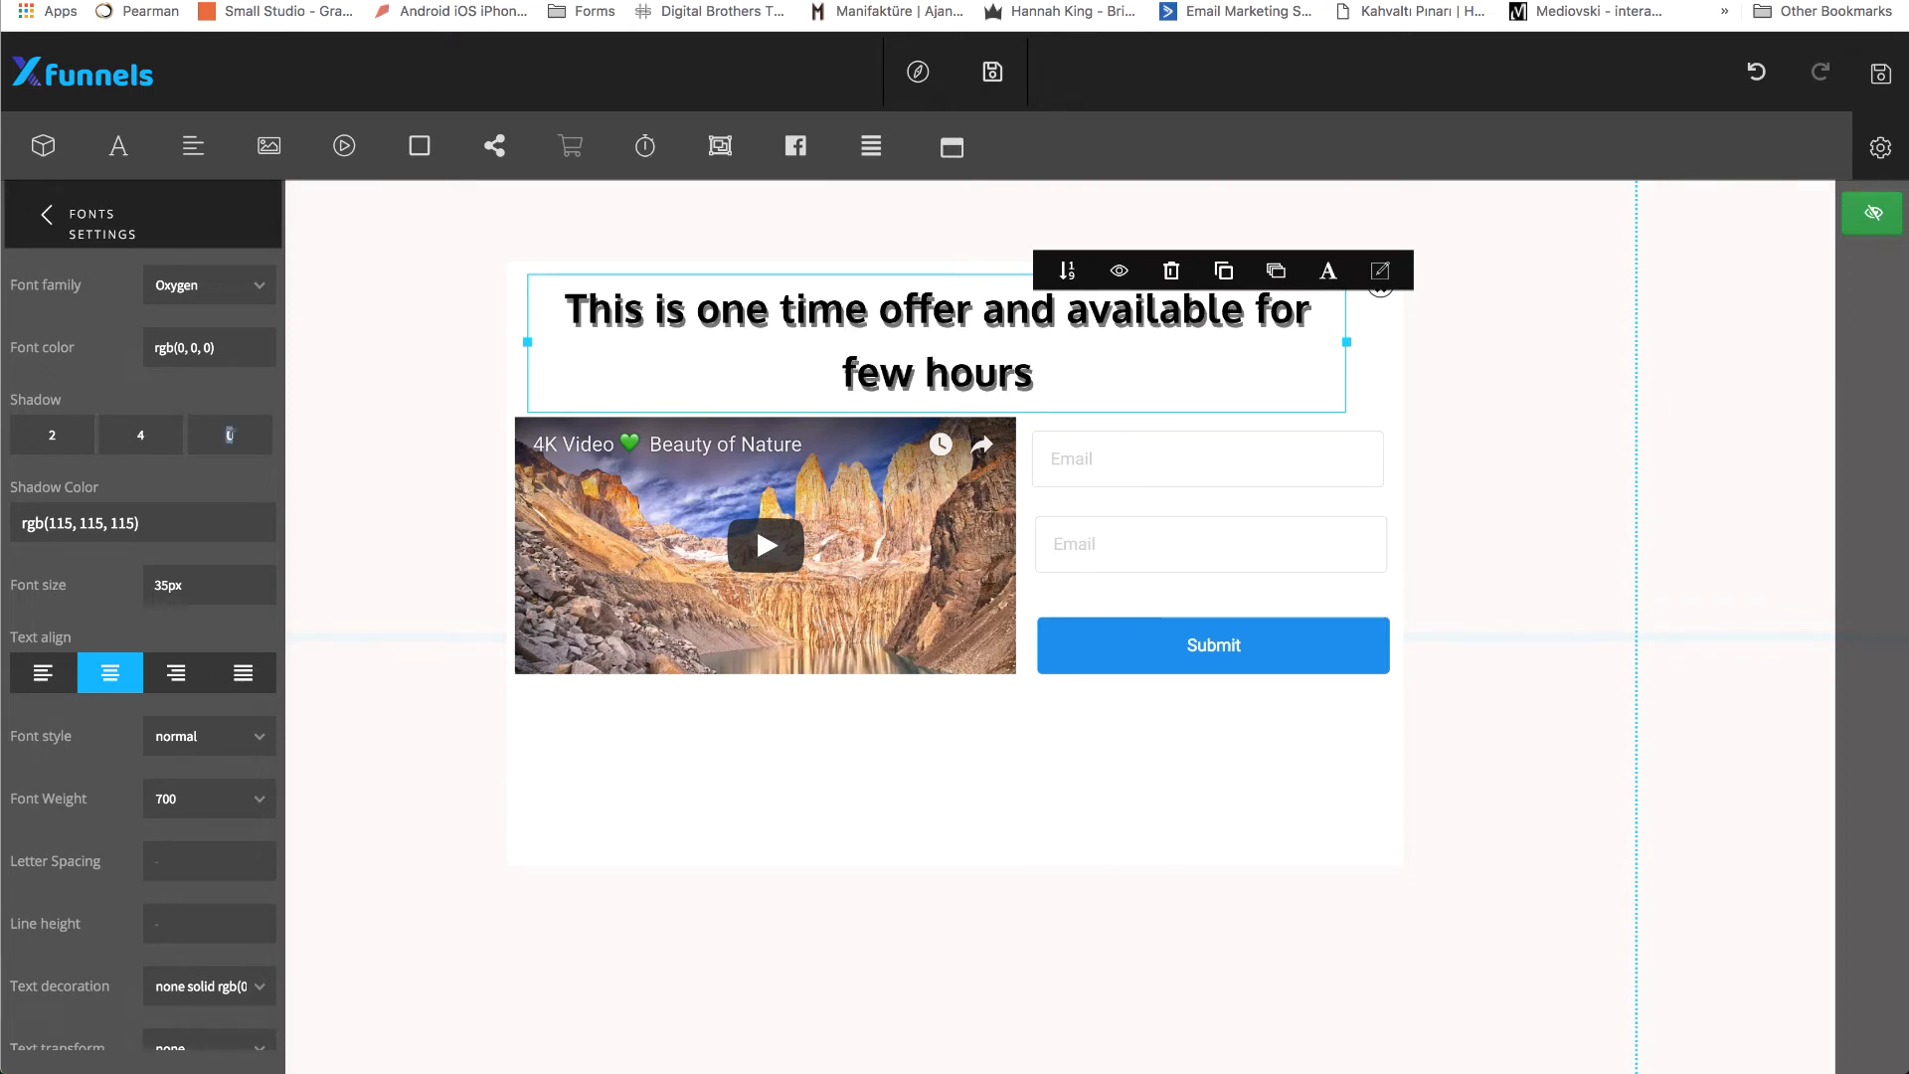
type("5")
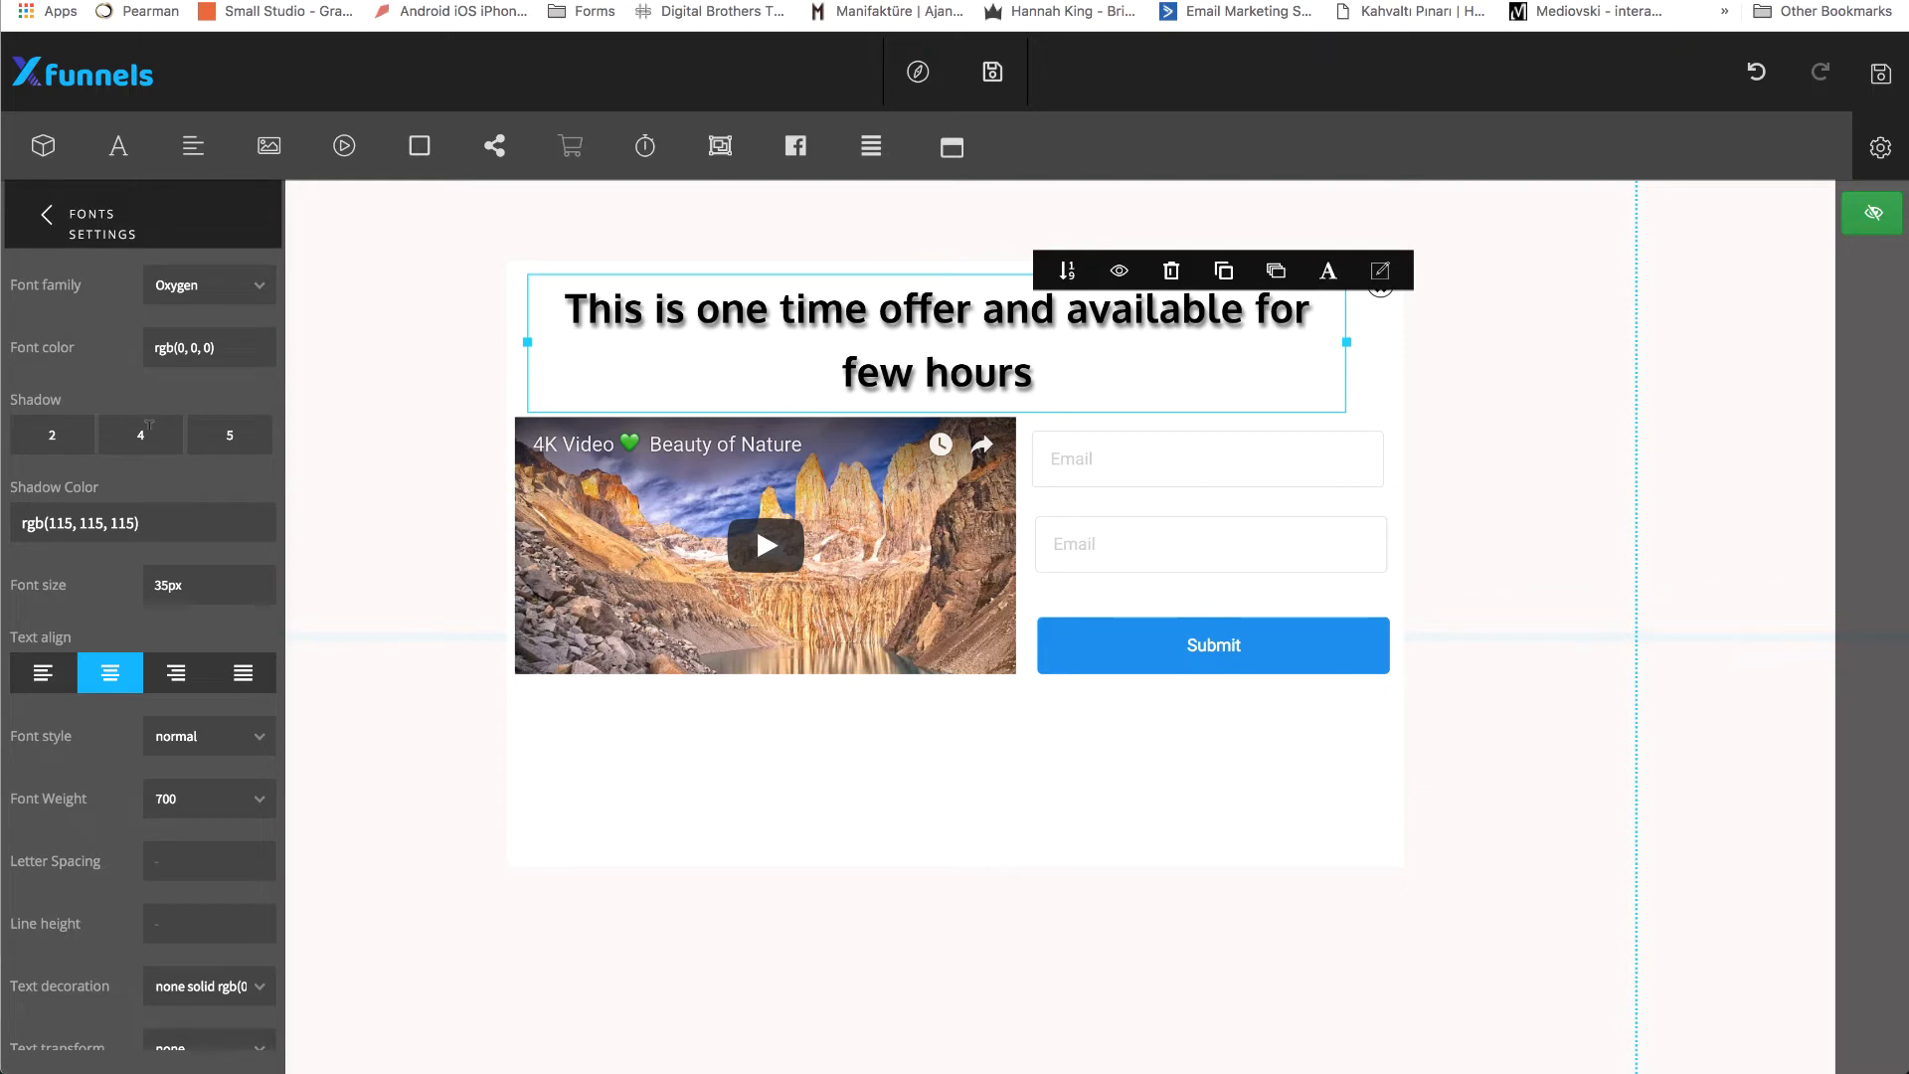
Refine the heading's shadow values to 1, 2 and 6, close the font settings and nudge the heading slightly right.
key("BackSpace")
type("2")
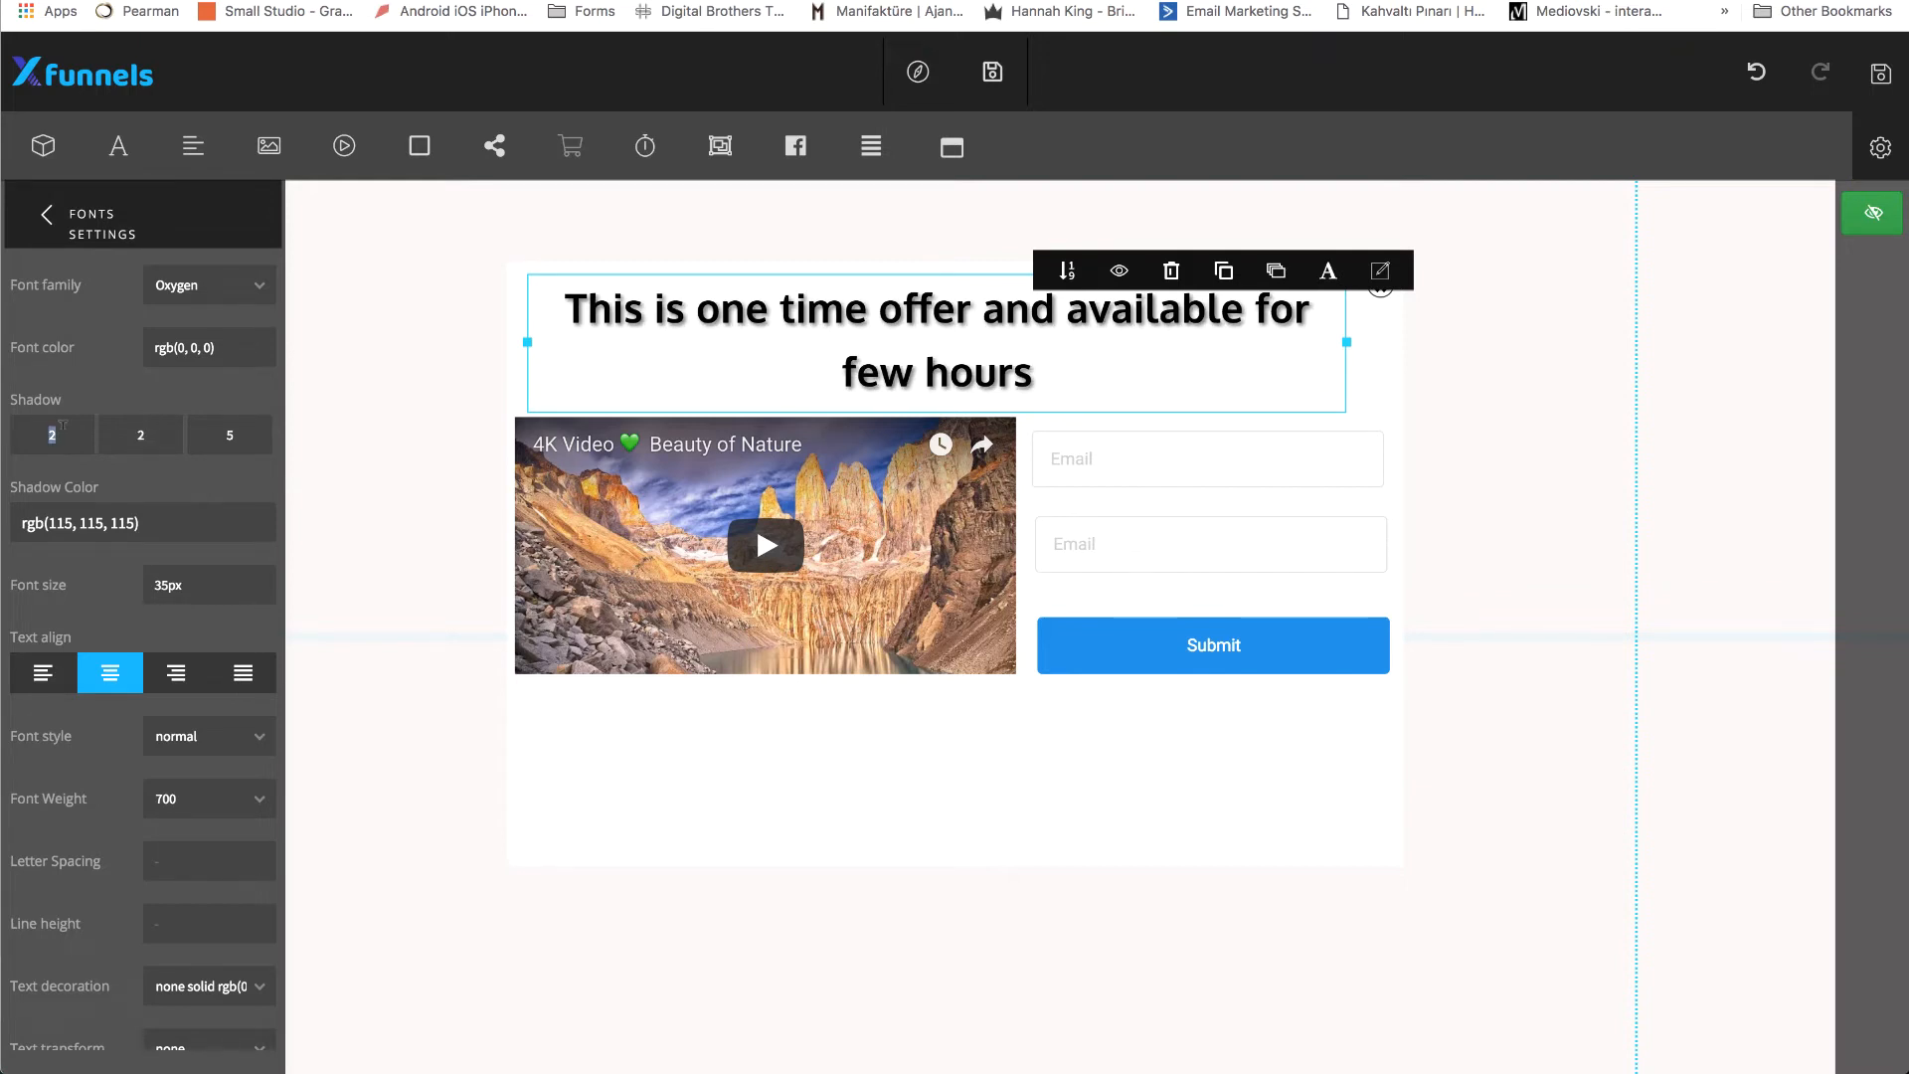
type("1")
type("9")
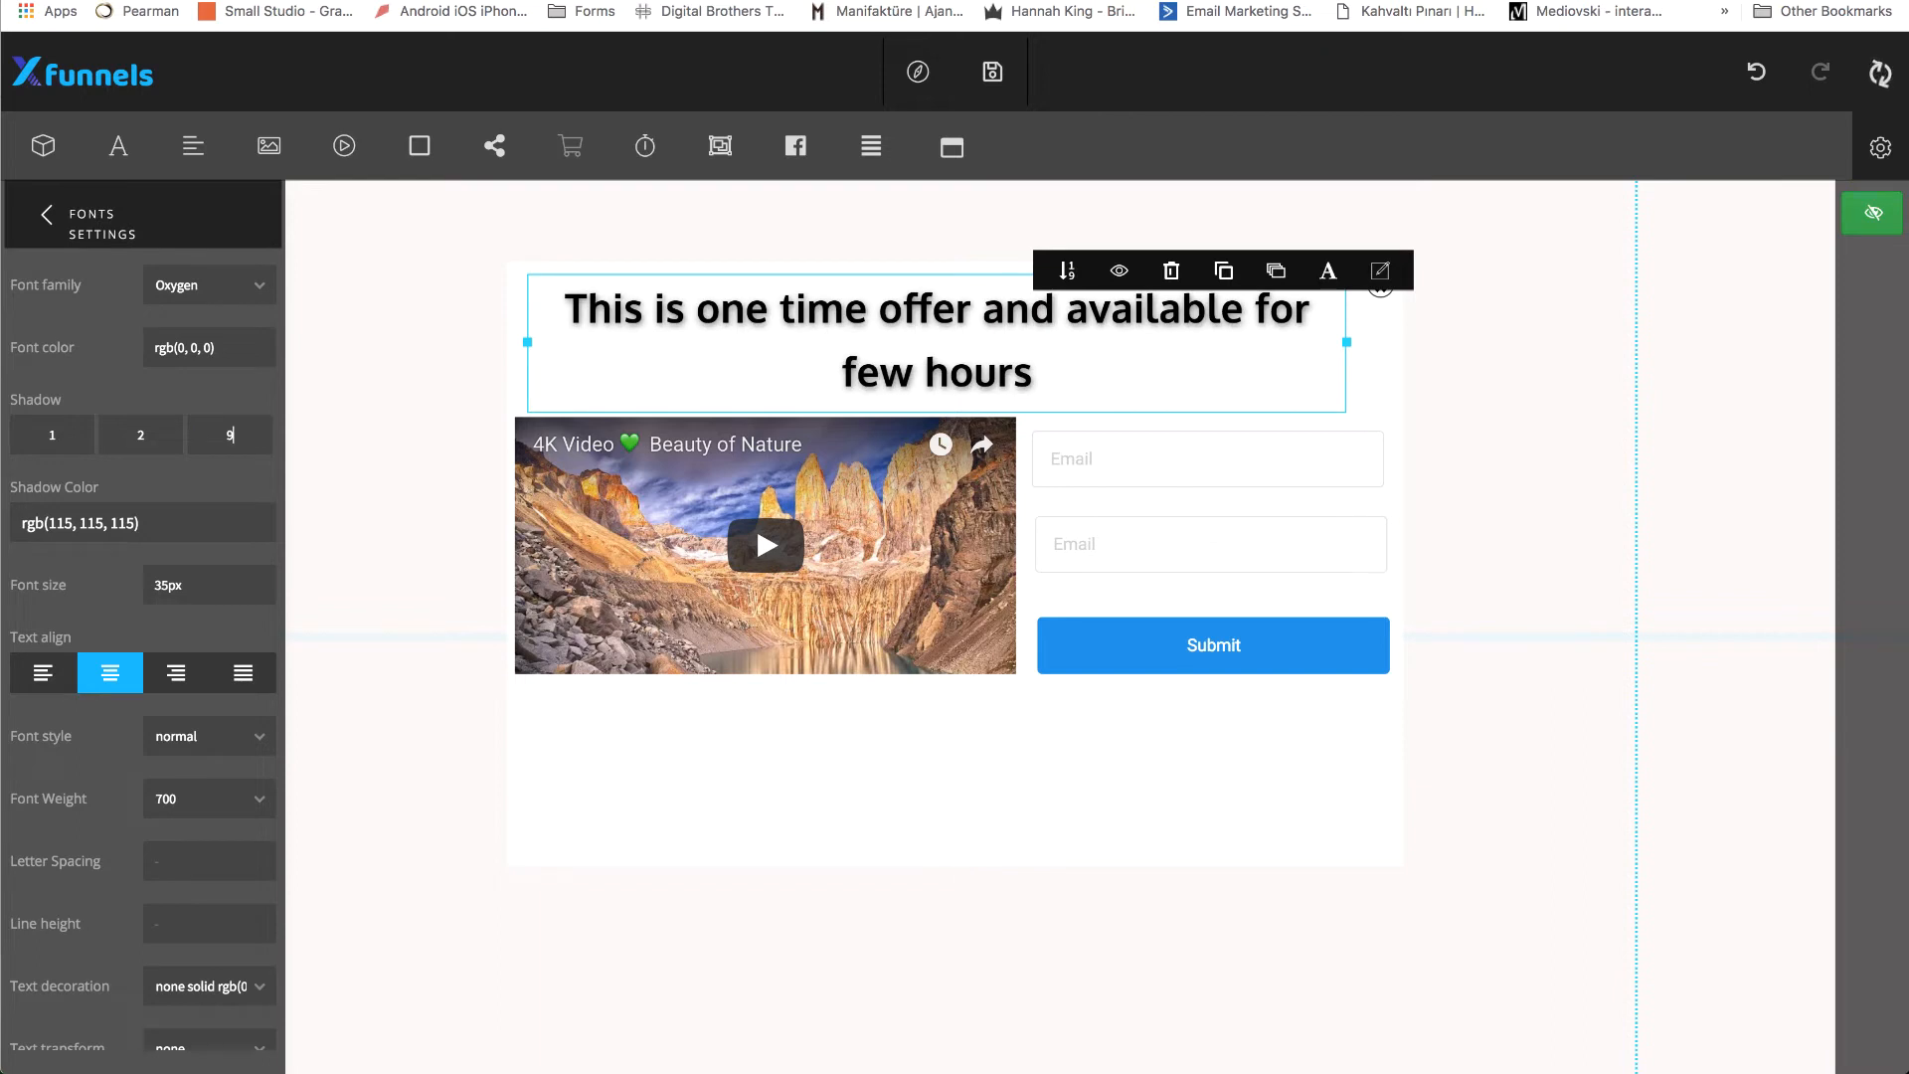
key("BackSpace")
type("6")
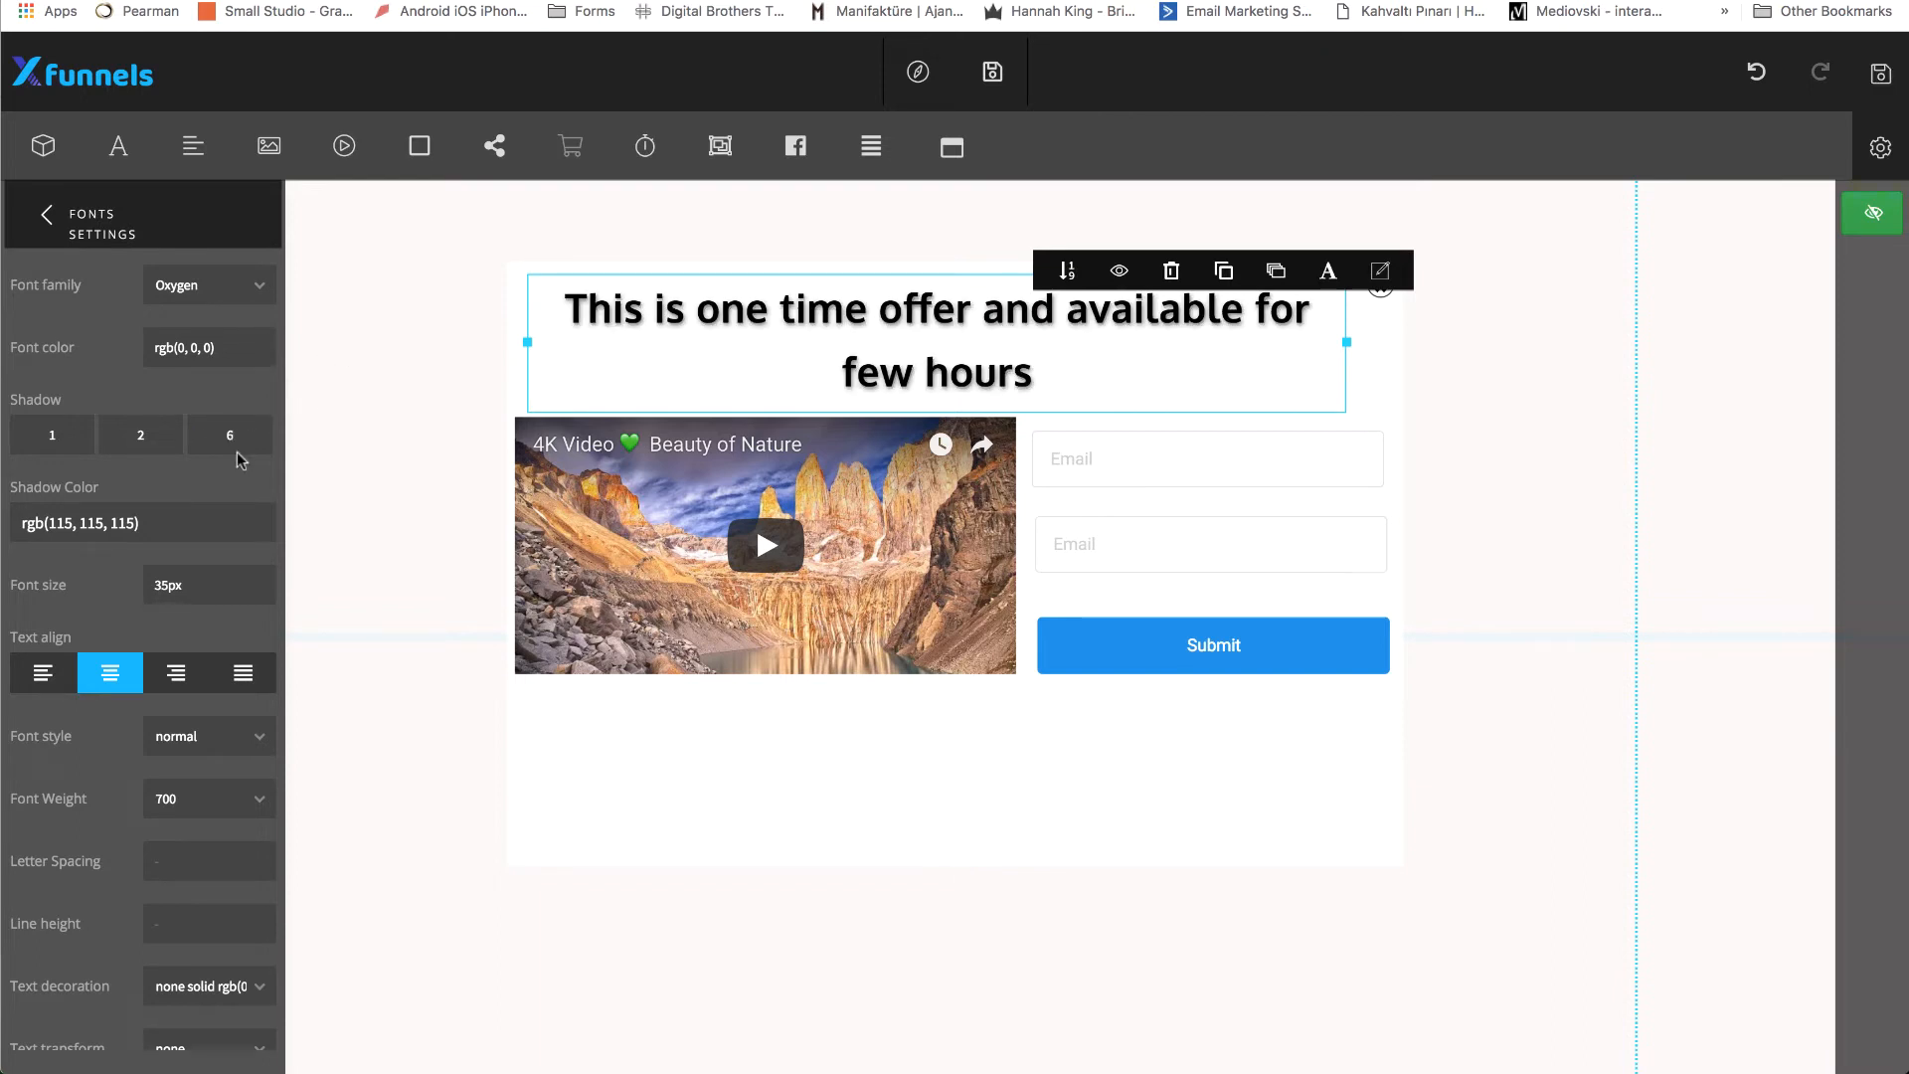
scroll(229, 369, "up", 1)
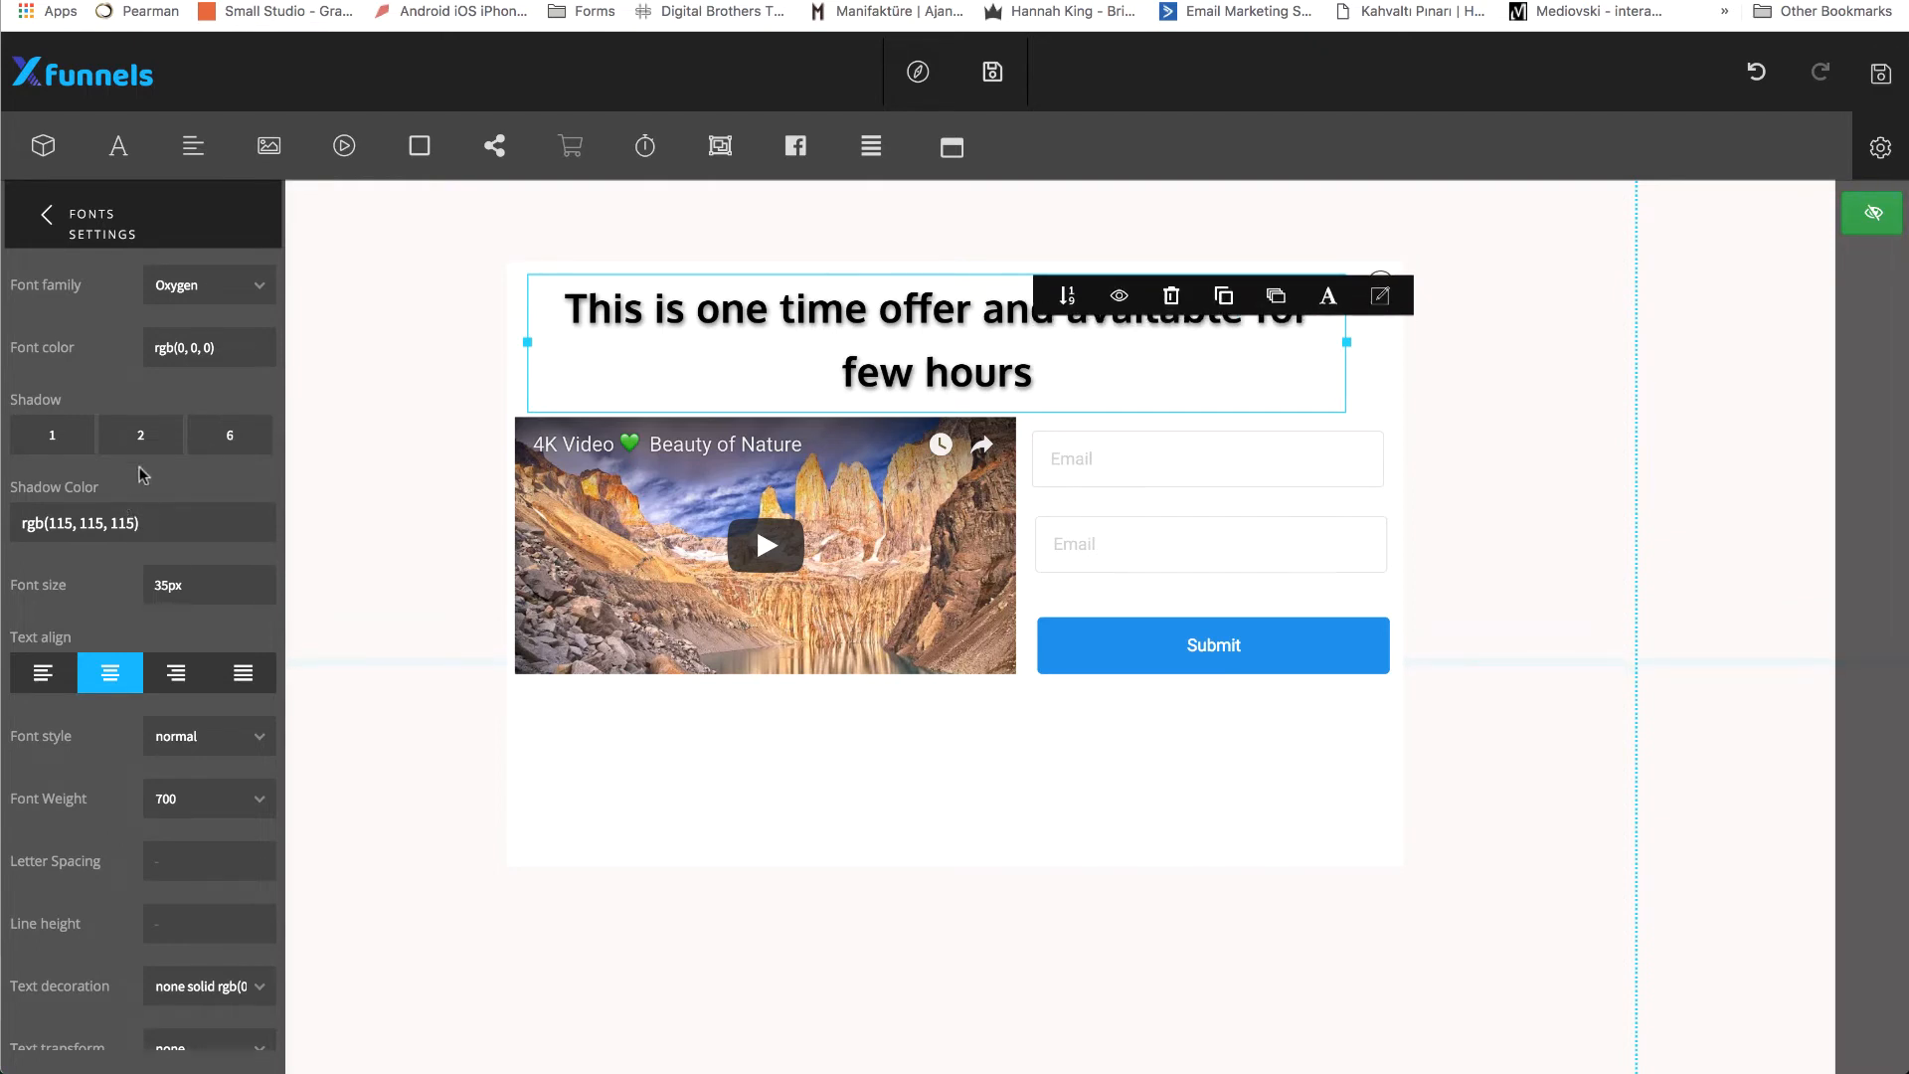
left_click(46, 221)
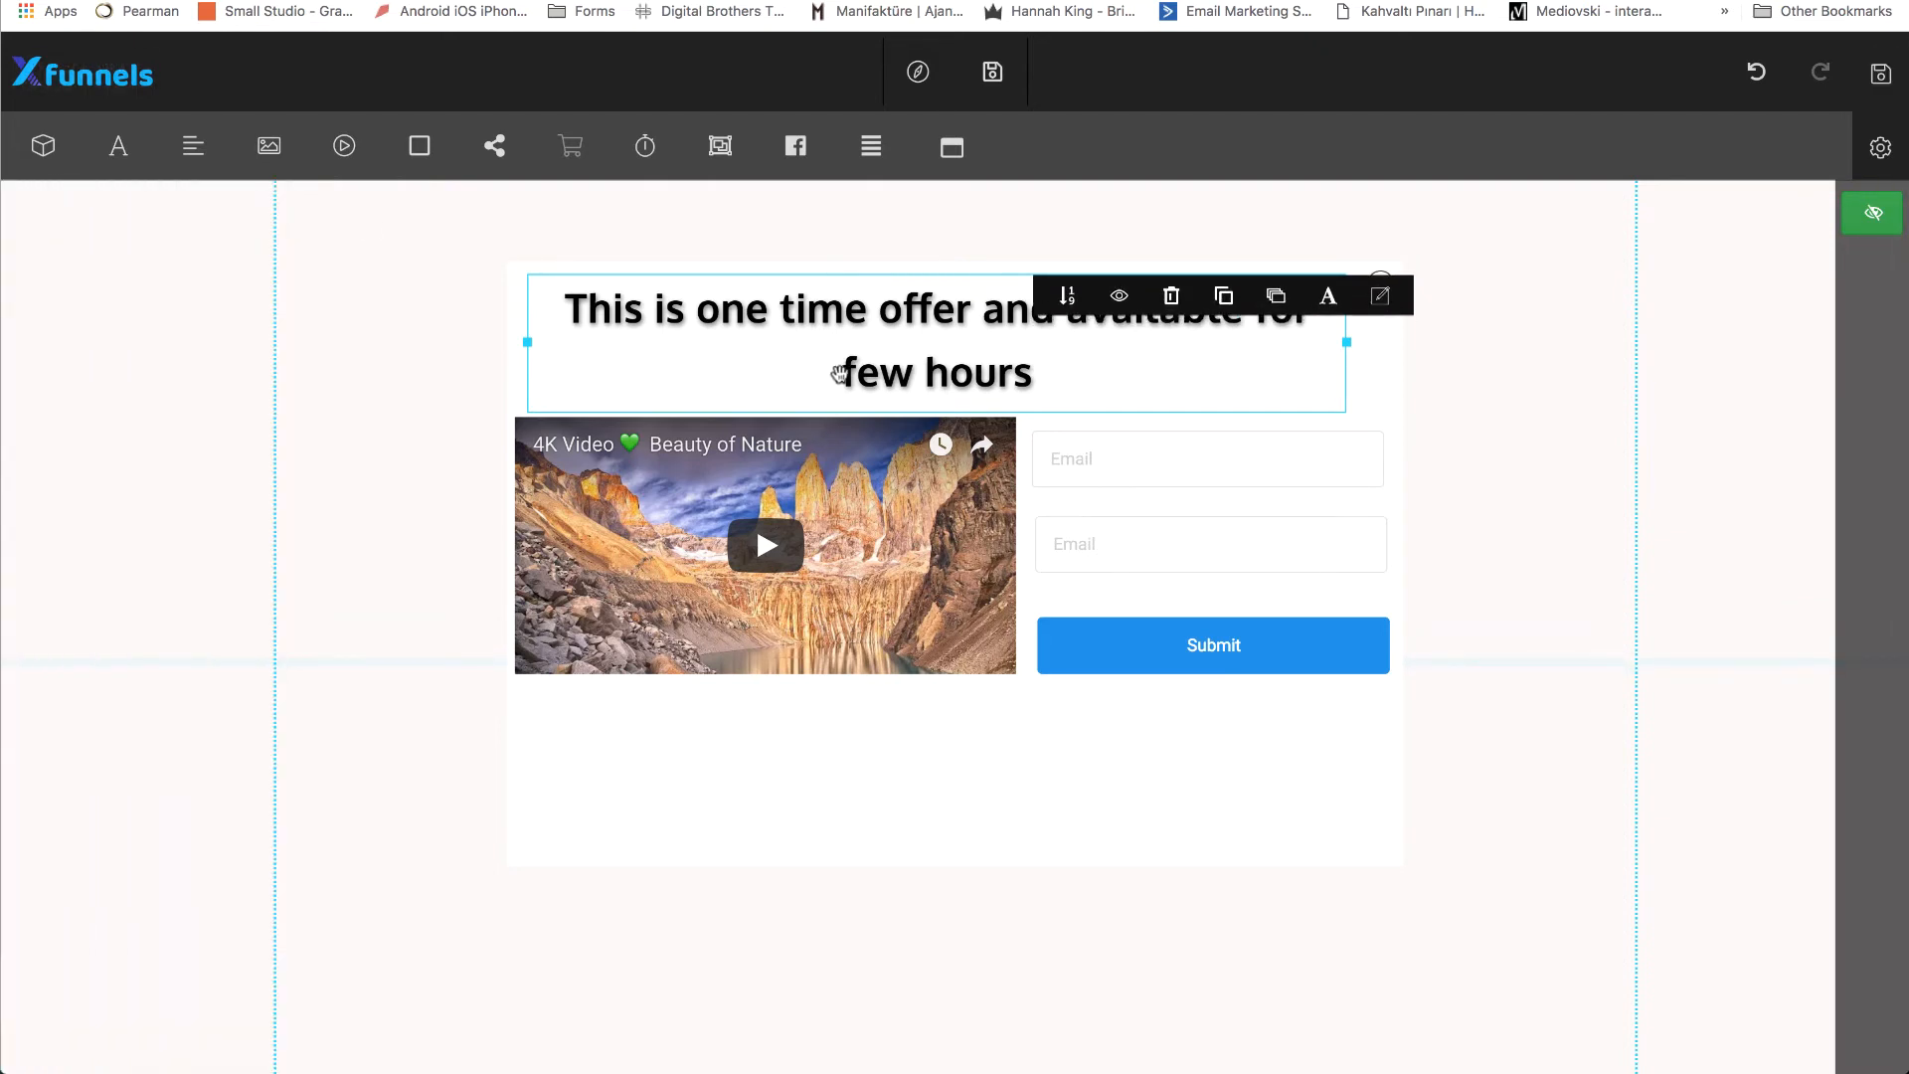
left_click(1358, 381)
left_click(1163, 331)
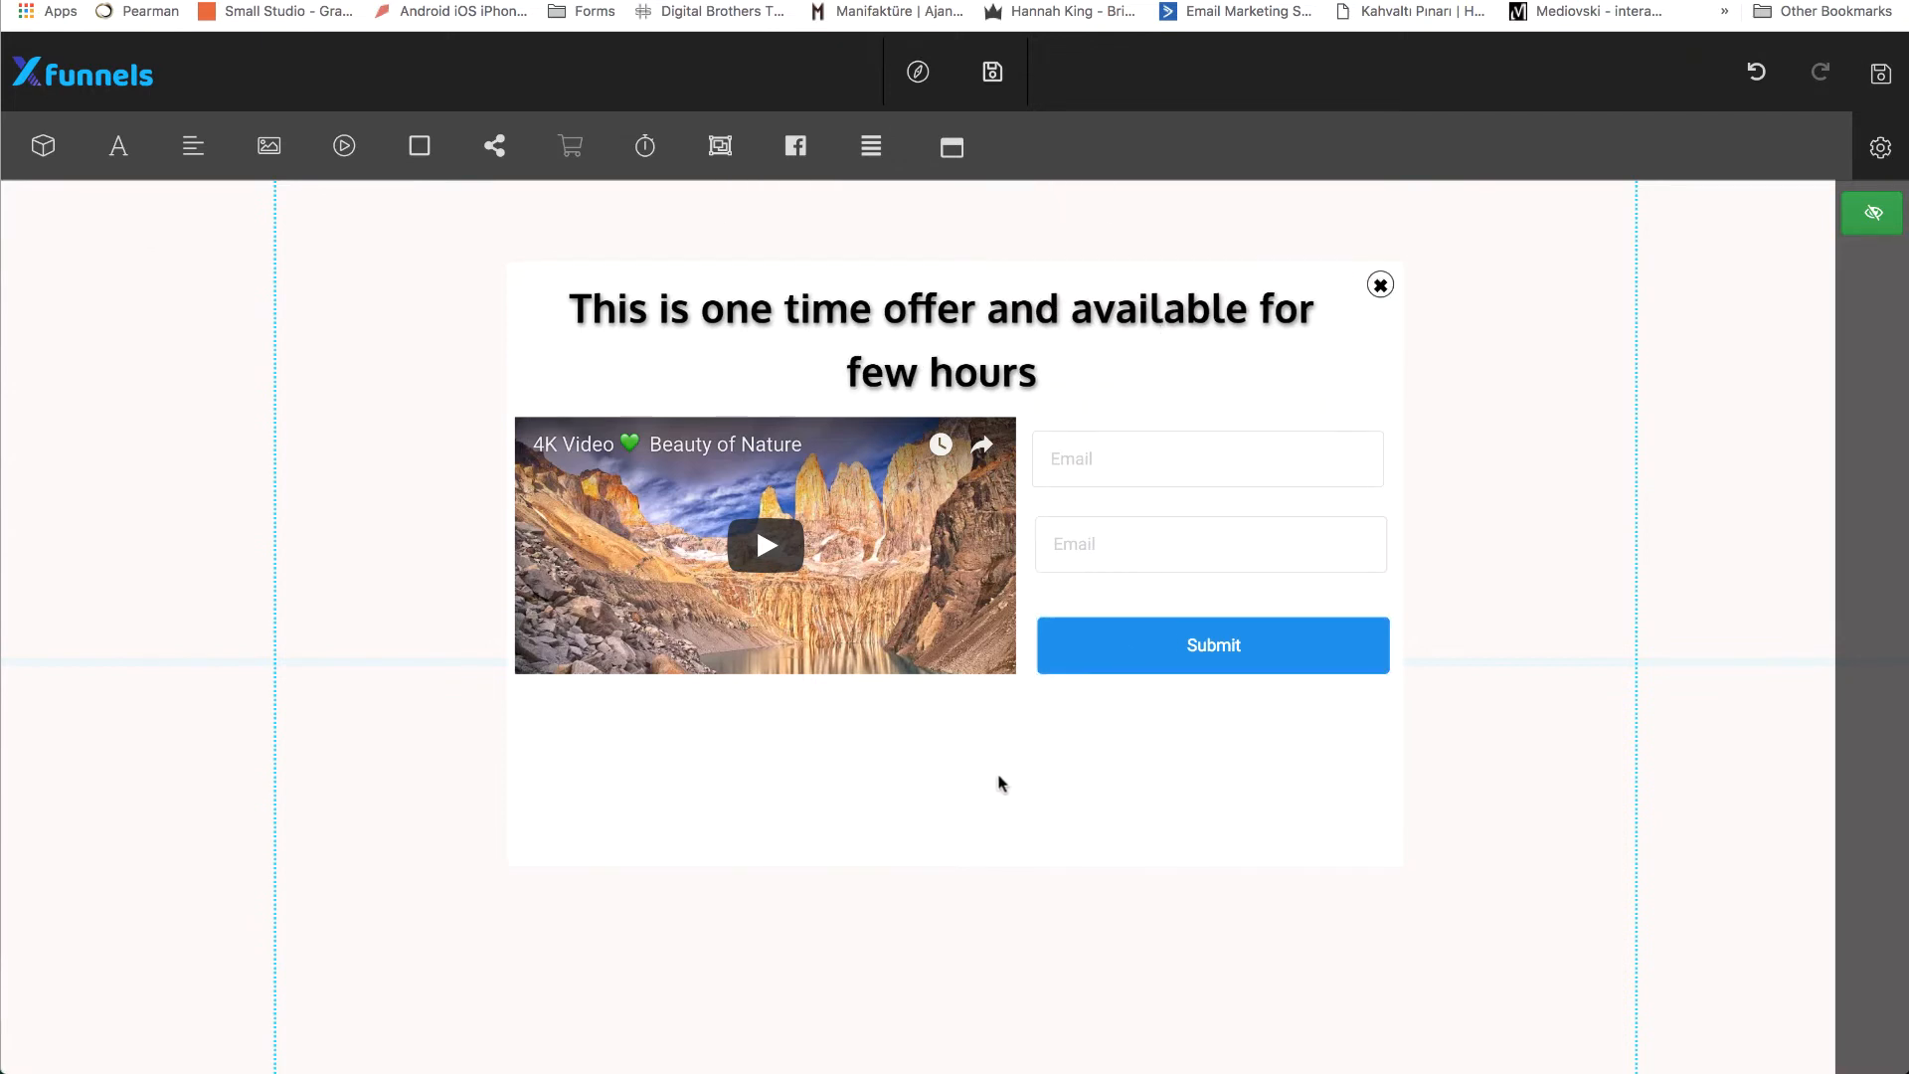
Add a countdown timer to the popup, shrink and center it beneath the video and form, and save the page.
left_click(963, 761)
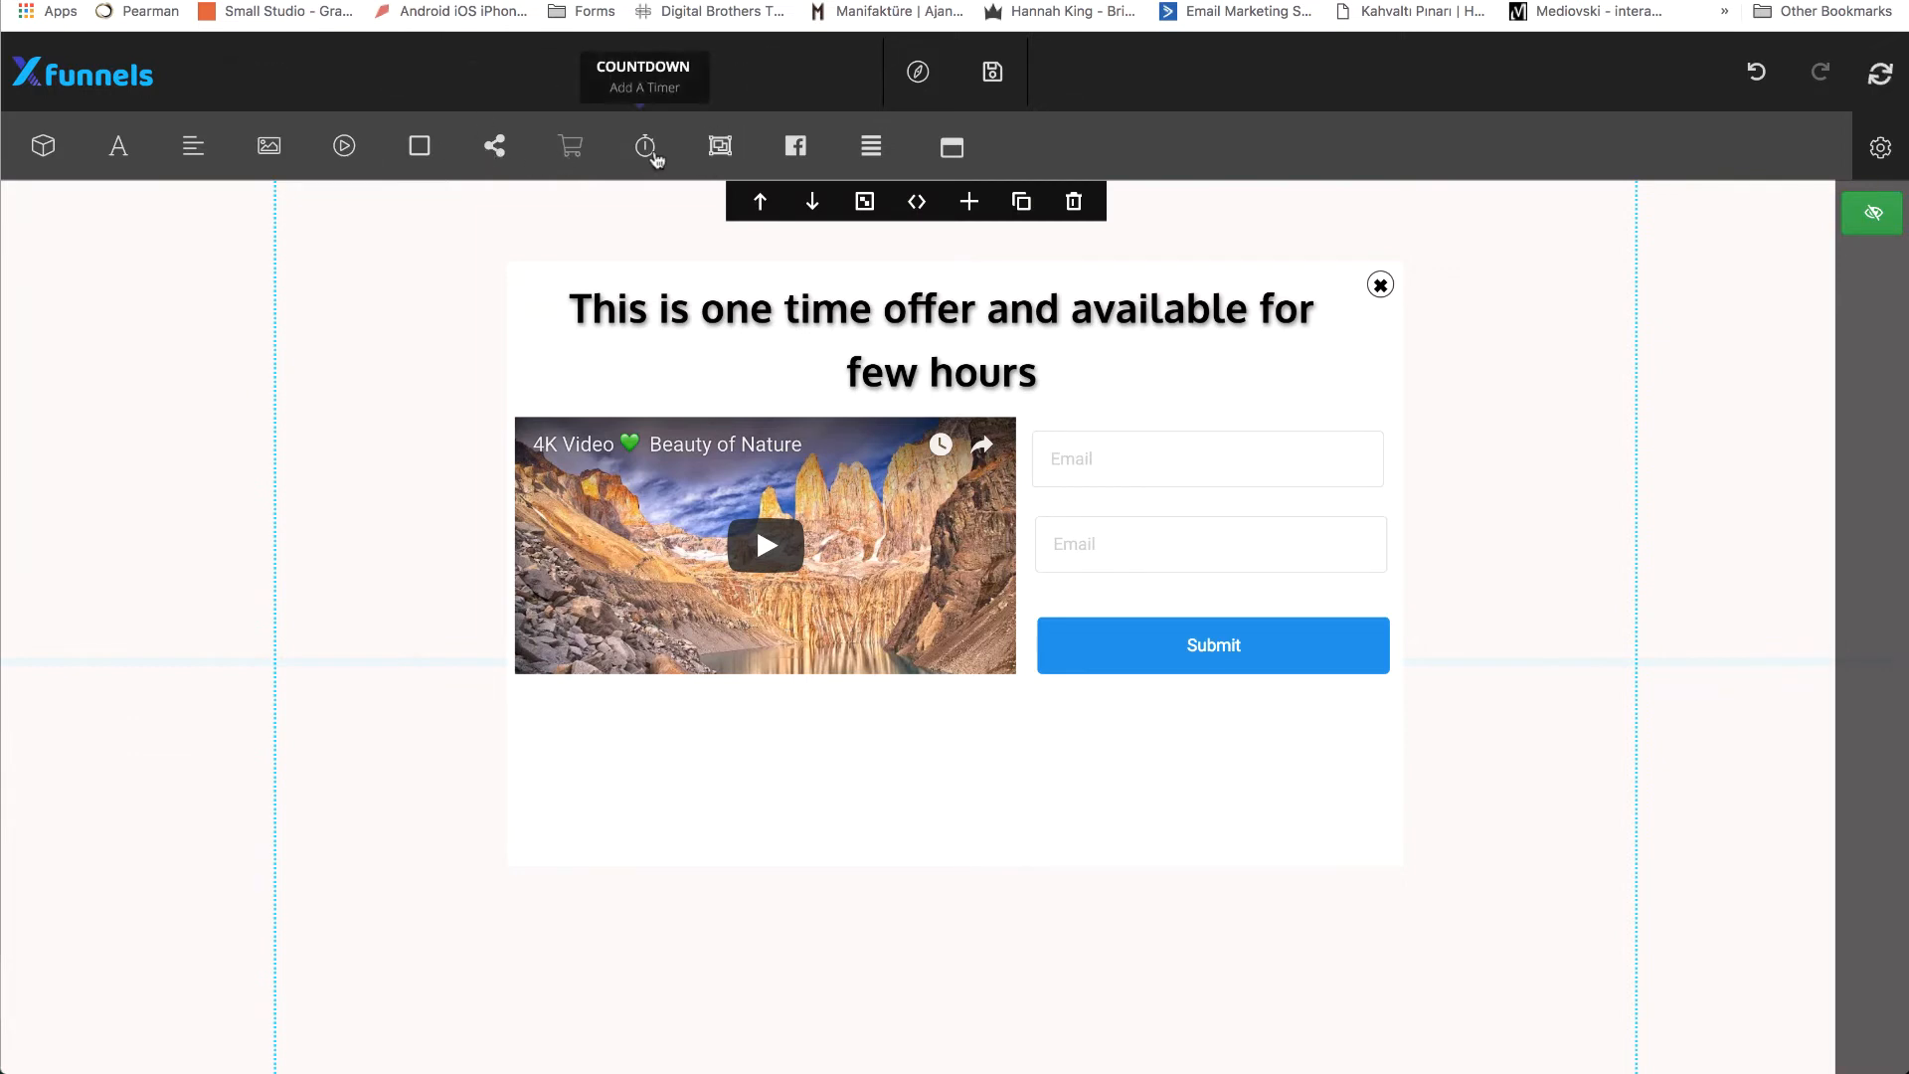
left_click_drag(653, 159, 1095, 792)
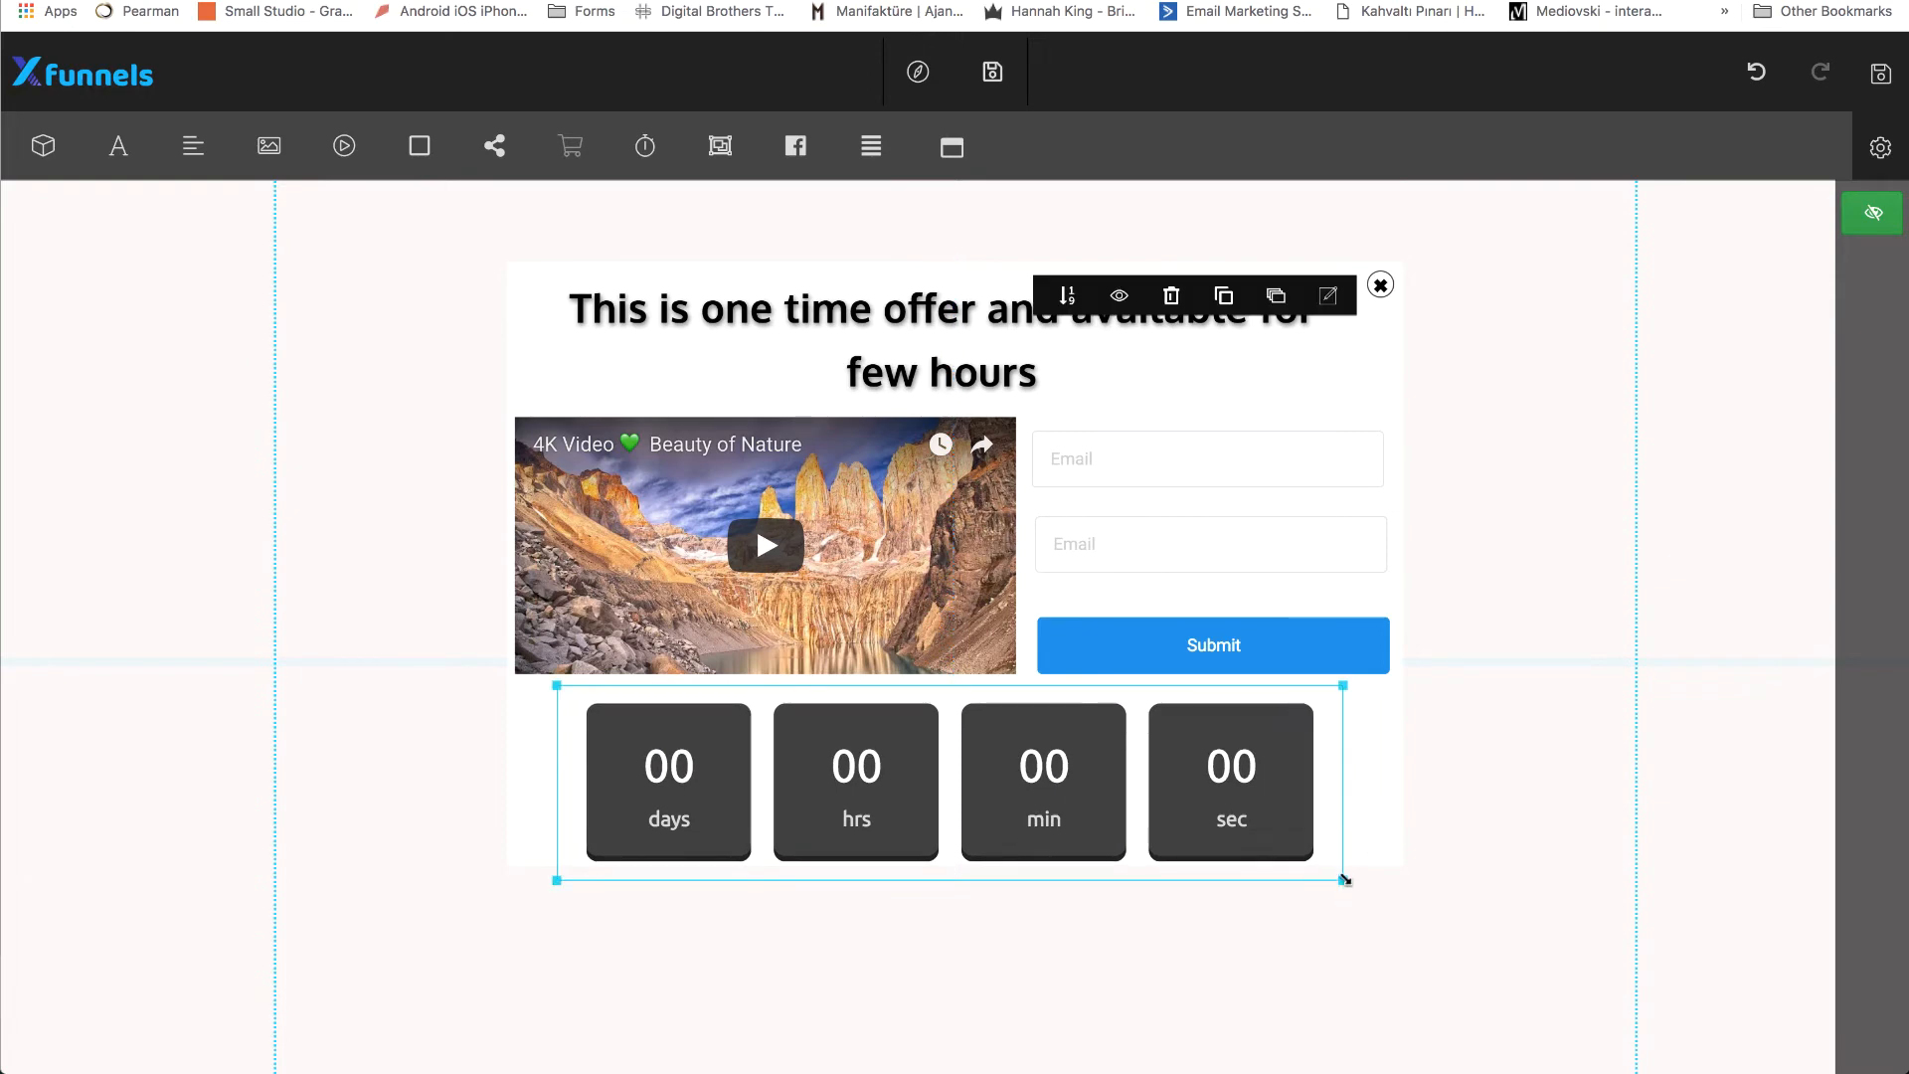
left_click_drag(1344, 878, 1150, 818)
left_click_drag(992, 765, 1091, 797)
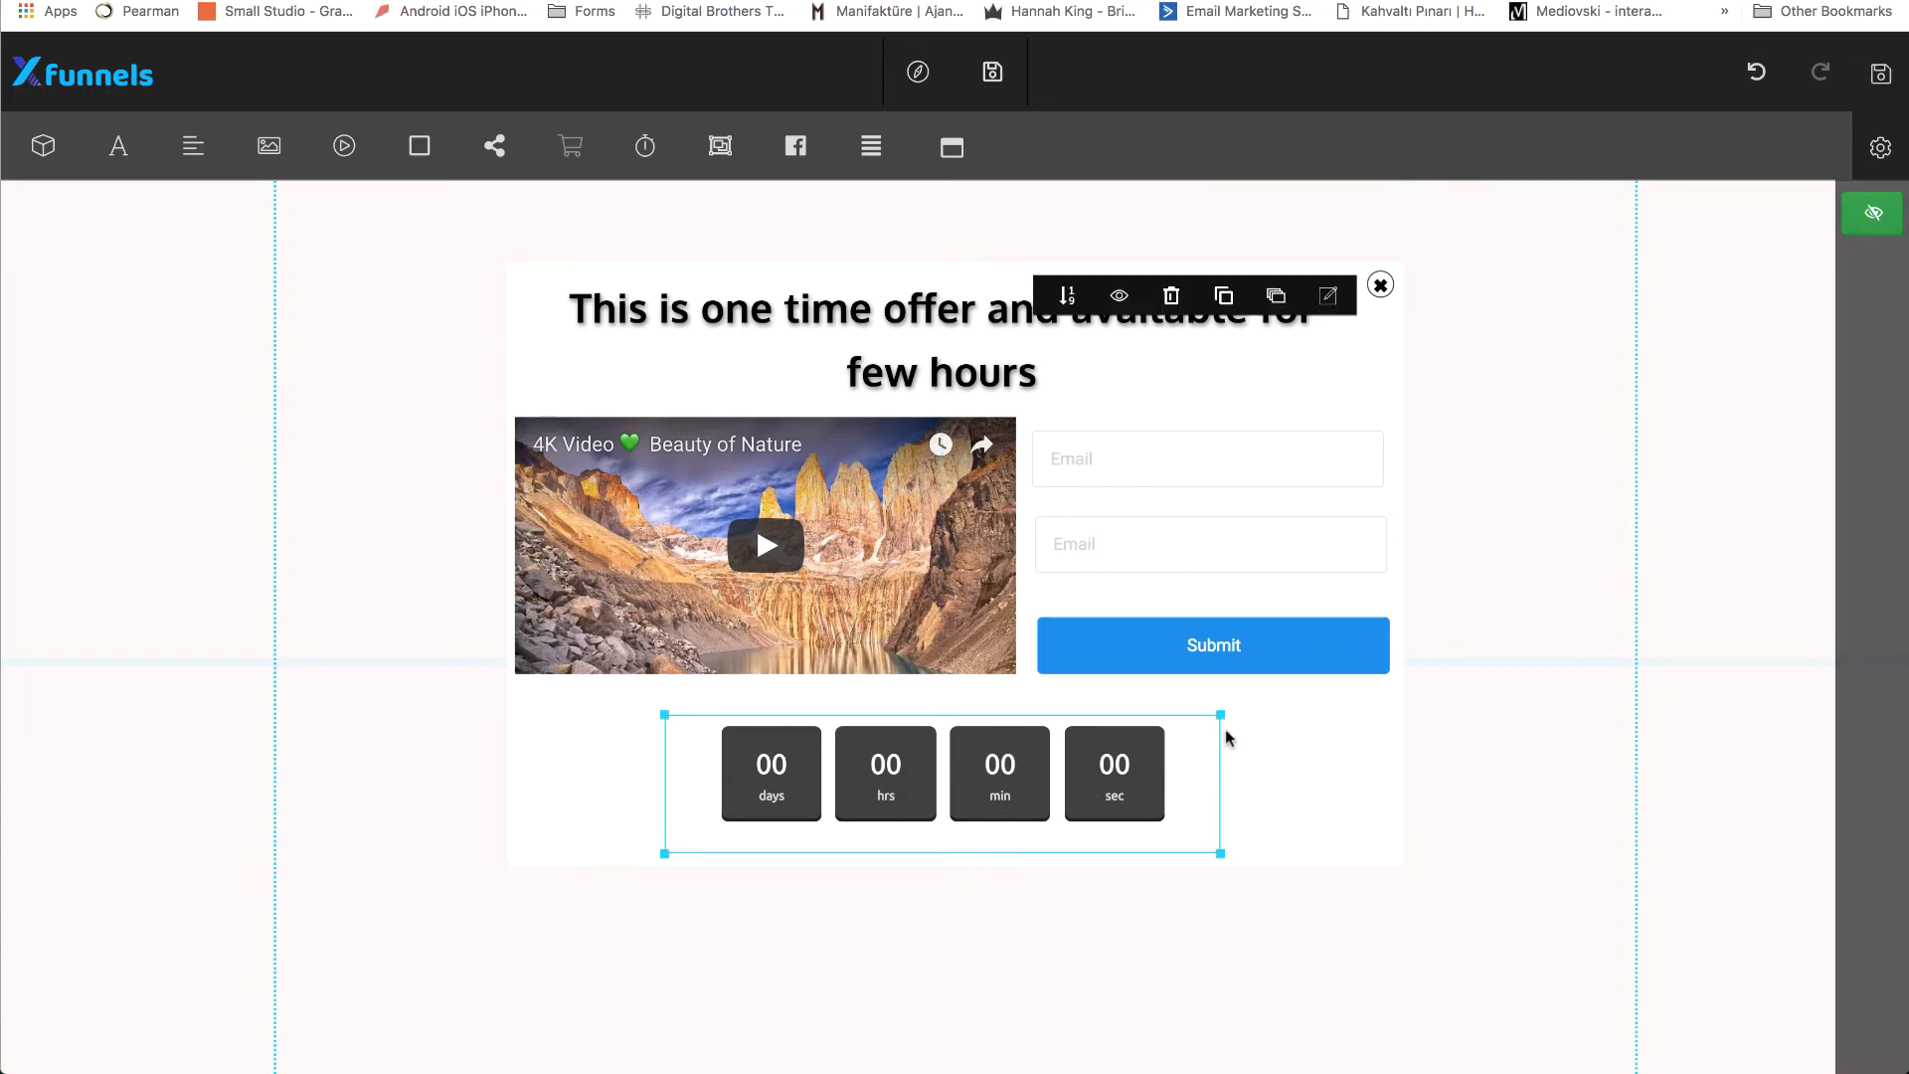
left_click(1292, 761)
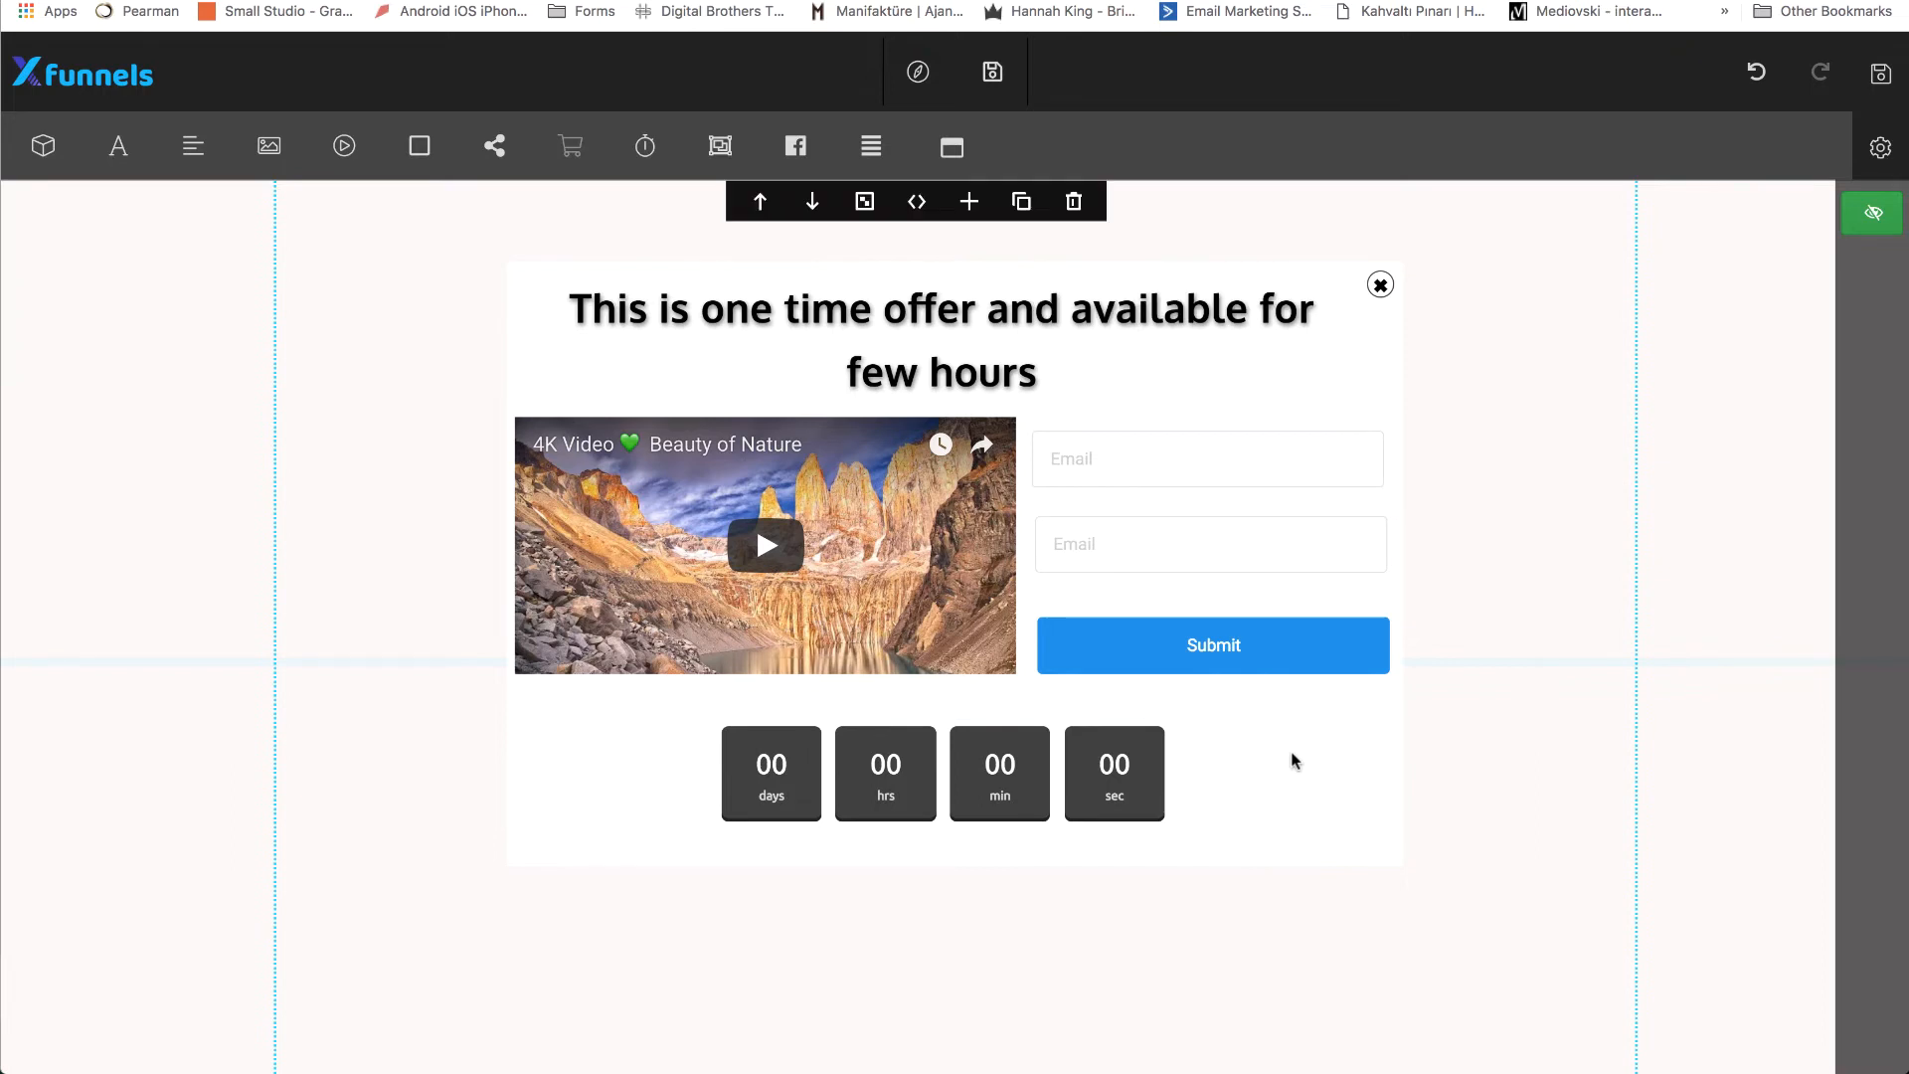
left_click(1885, 76)
Hide the popup and turn the page's Submit button into a Popup Button that opens #modal-1.
left_click(1870, 219)
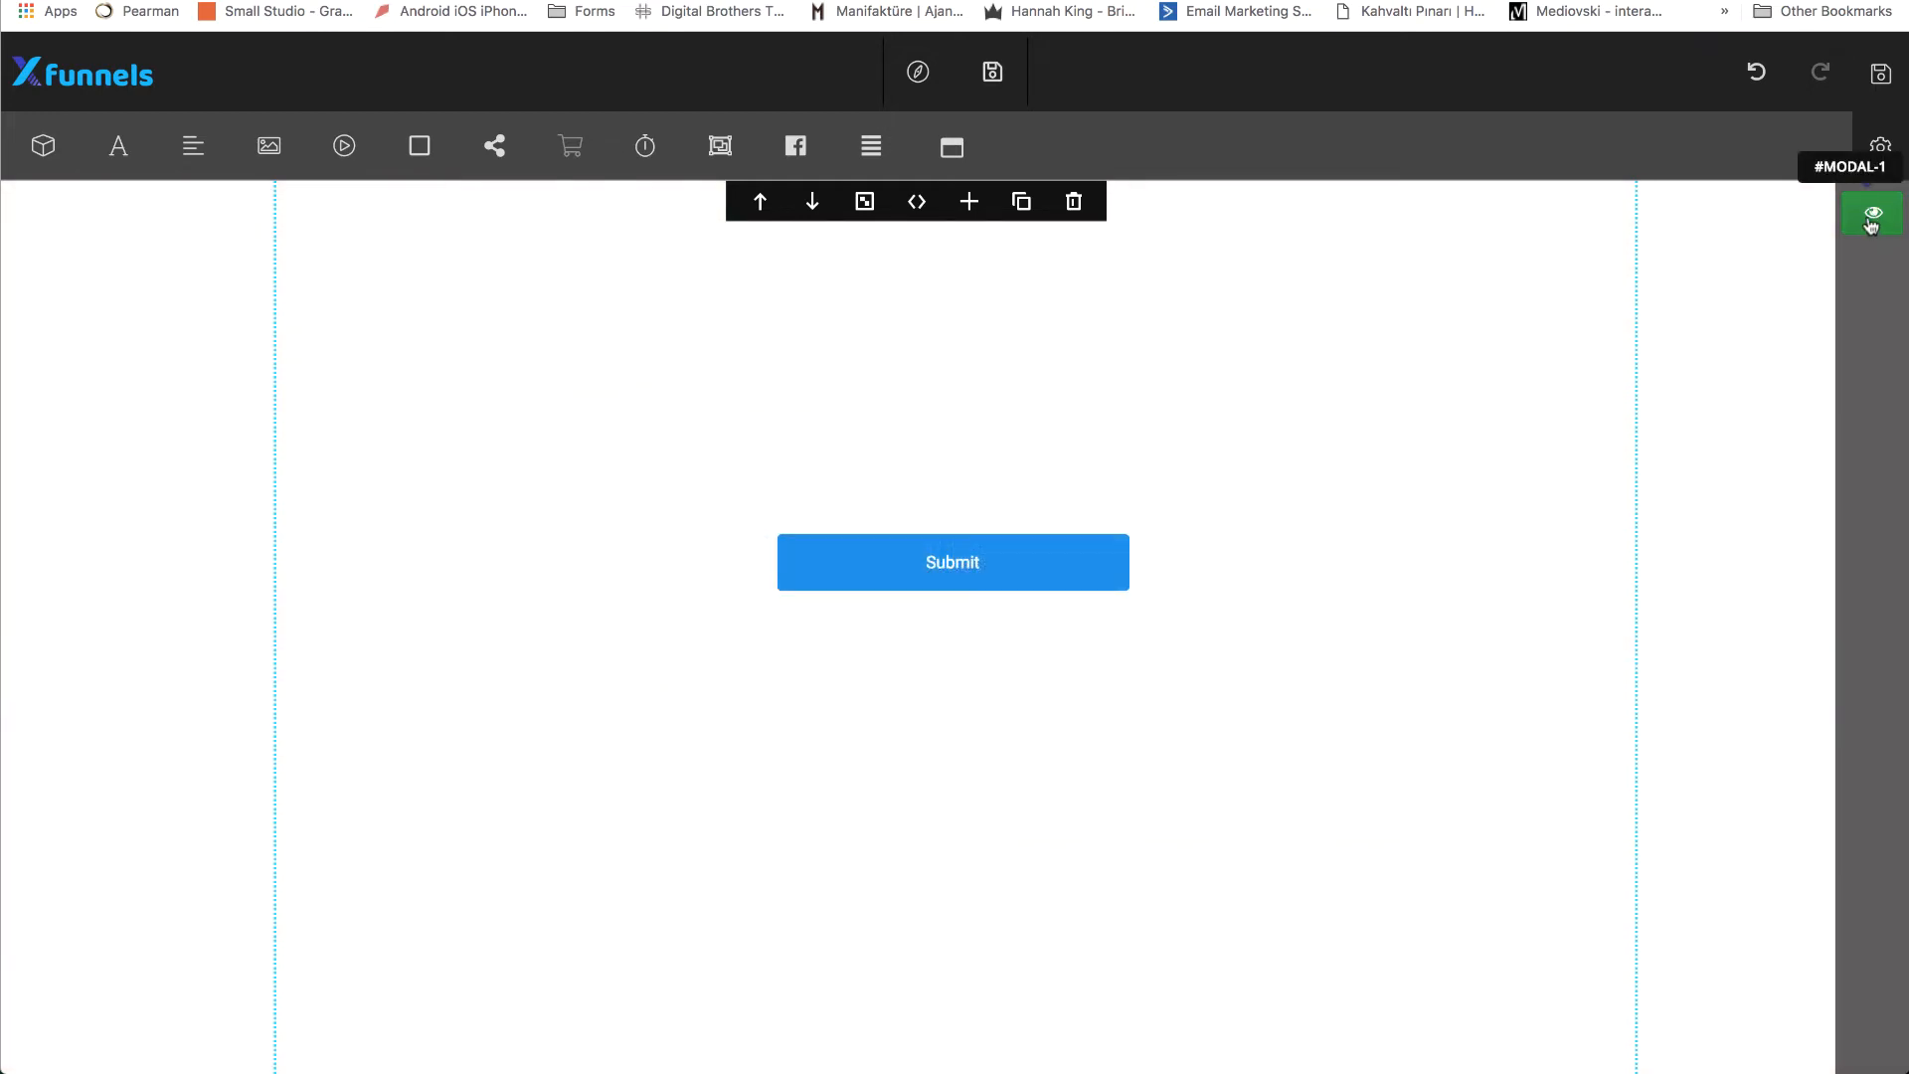
left_click(1065, 579)
left_click_drag(1065, 584, 1060, 570)
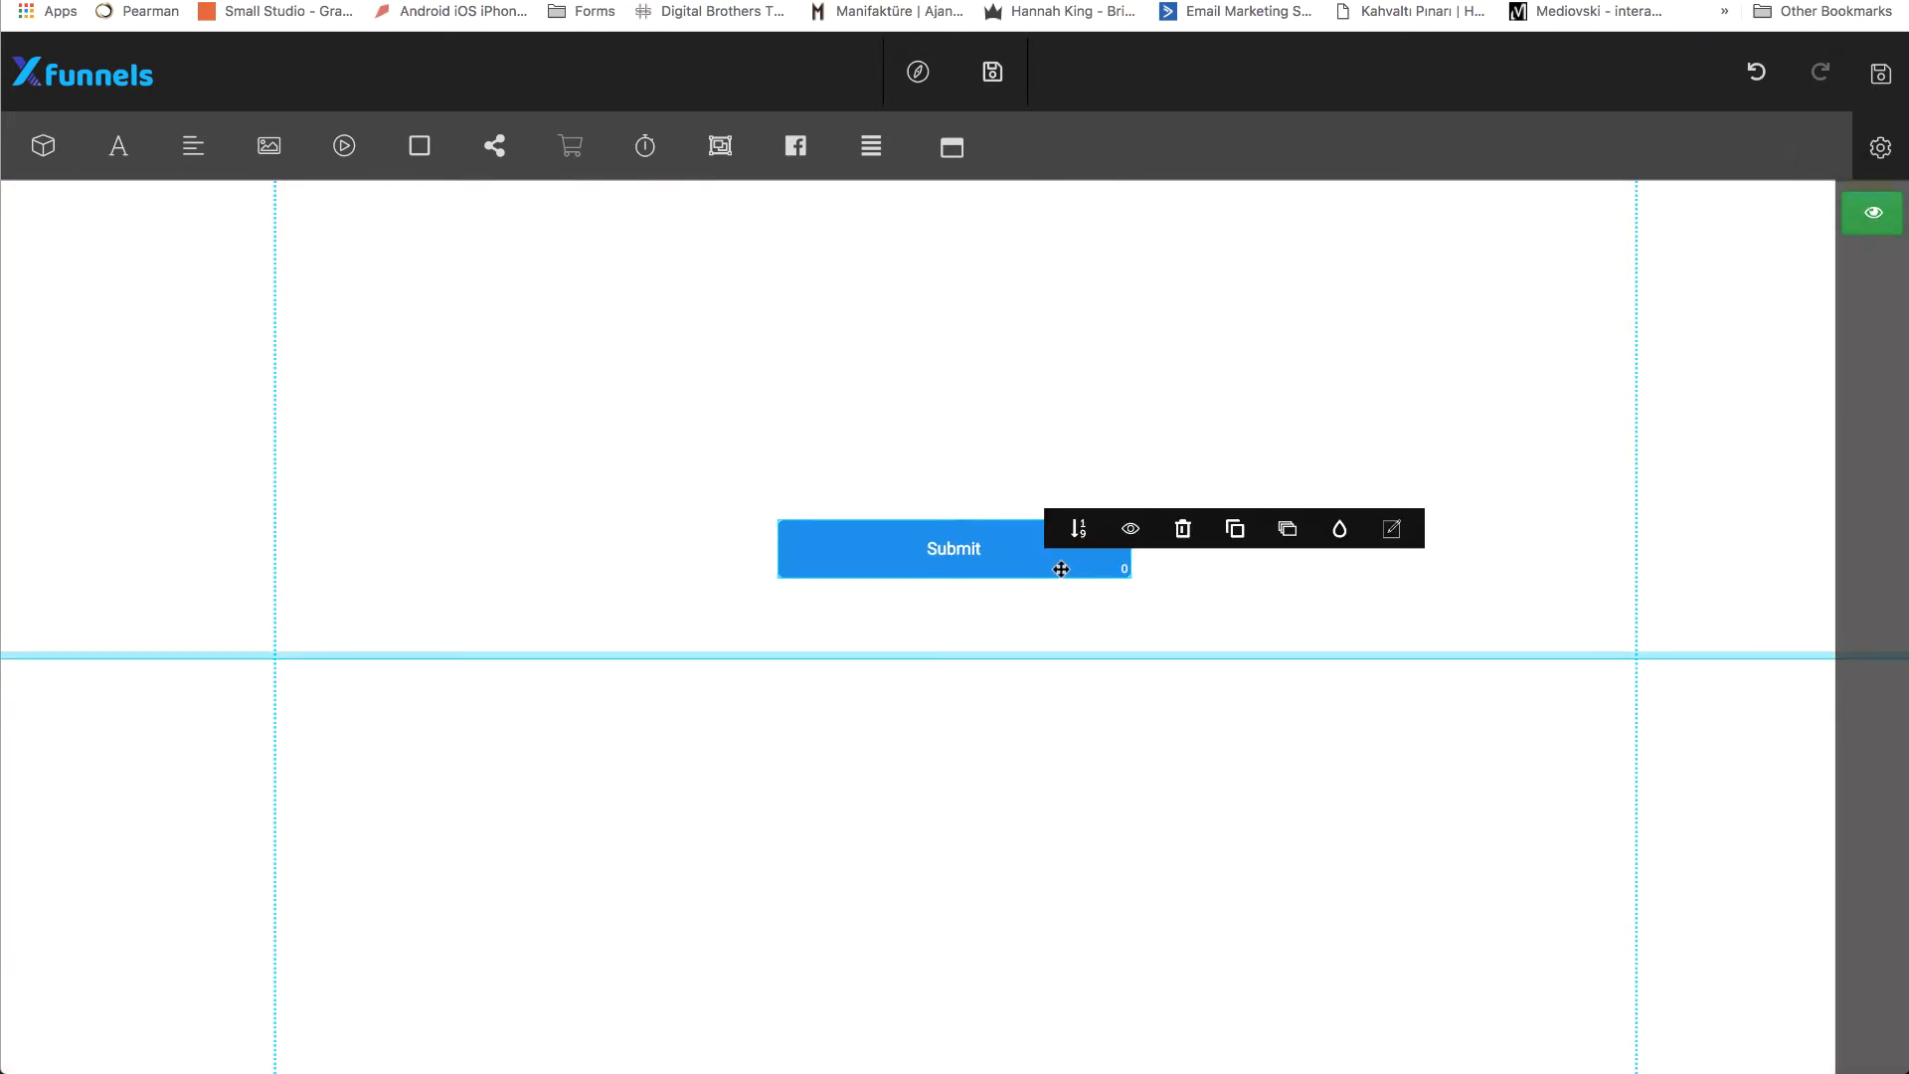
left_click(1393, 534)
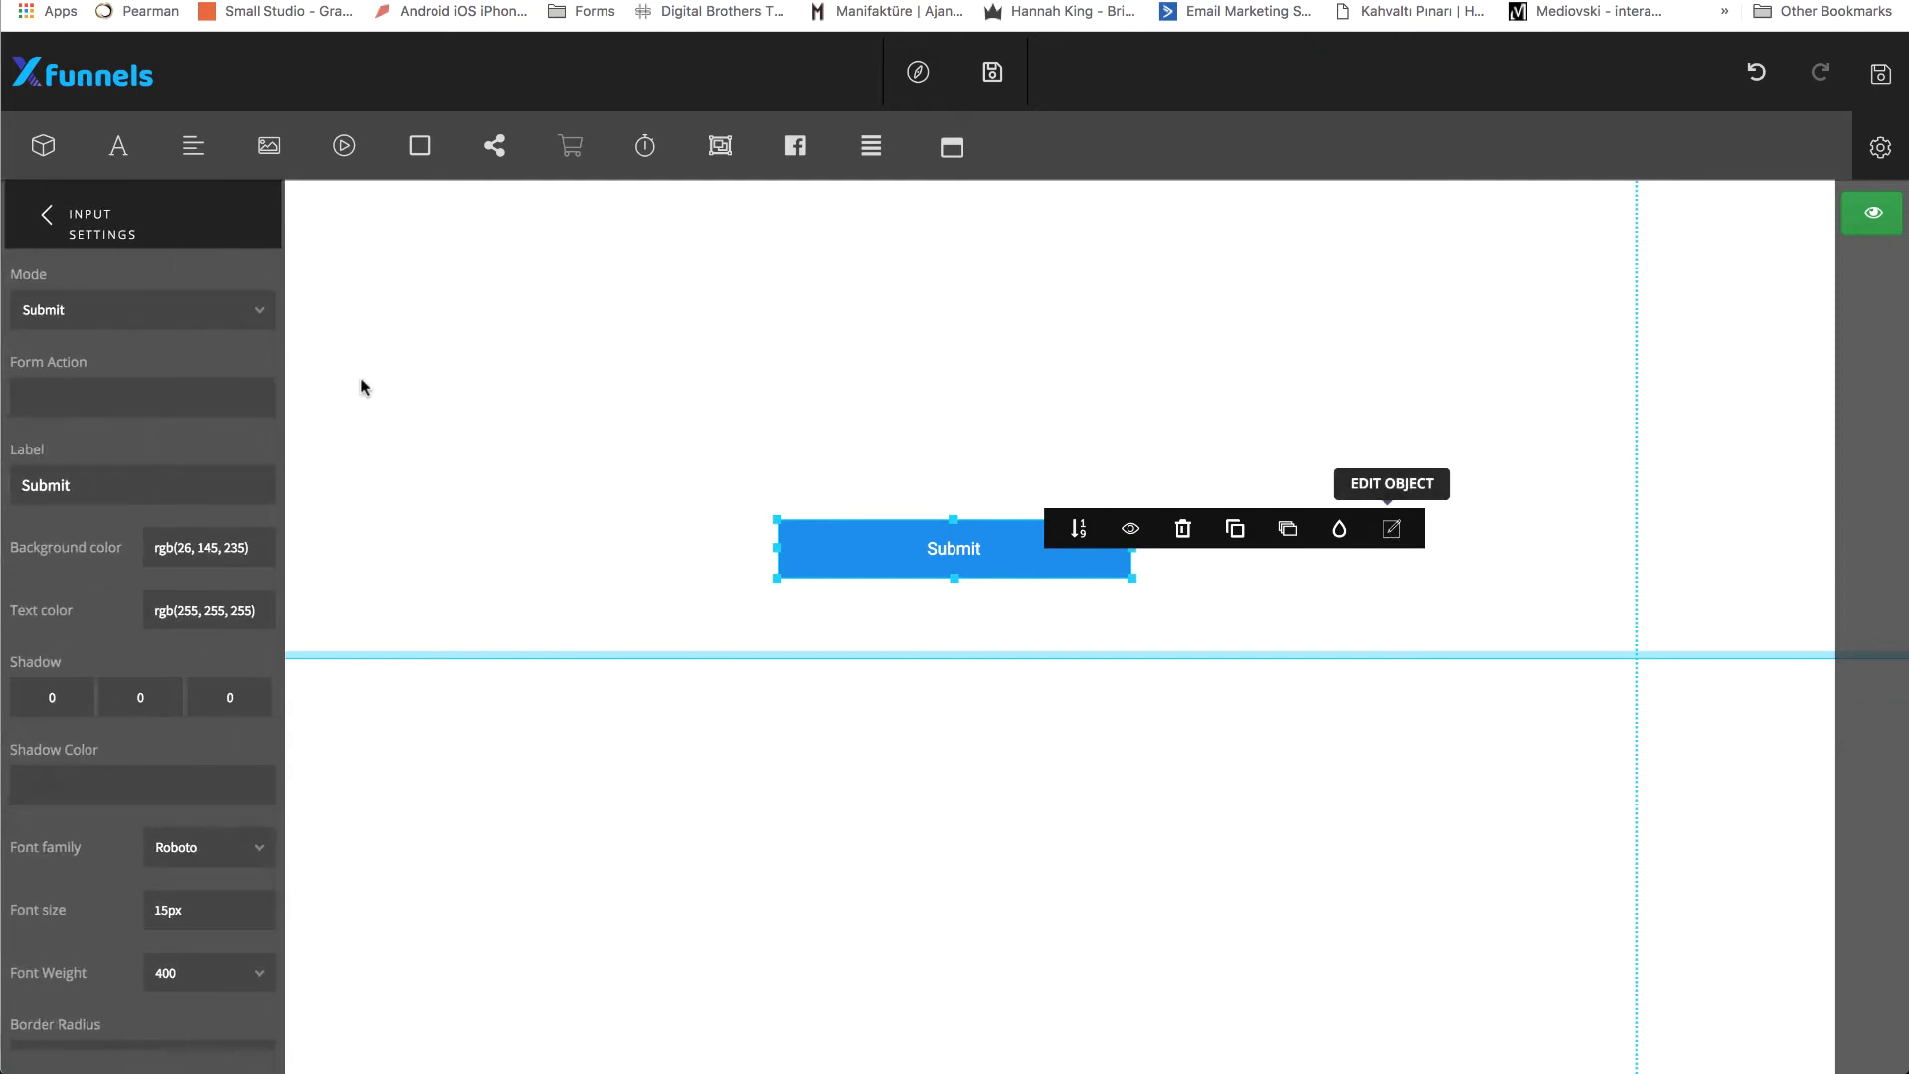
left_click(217, 315)
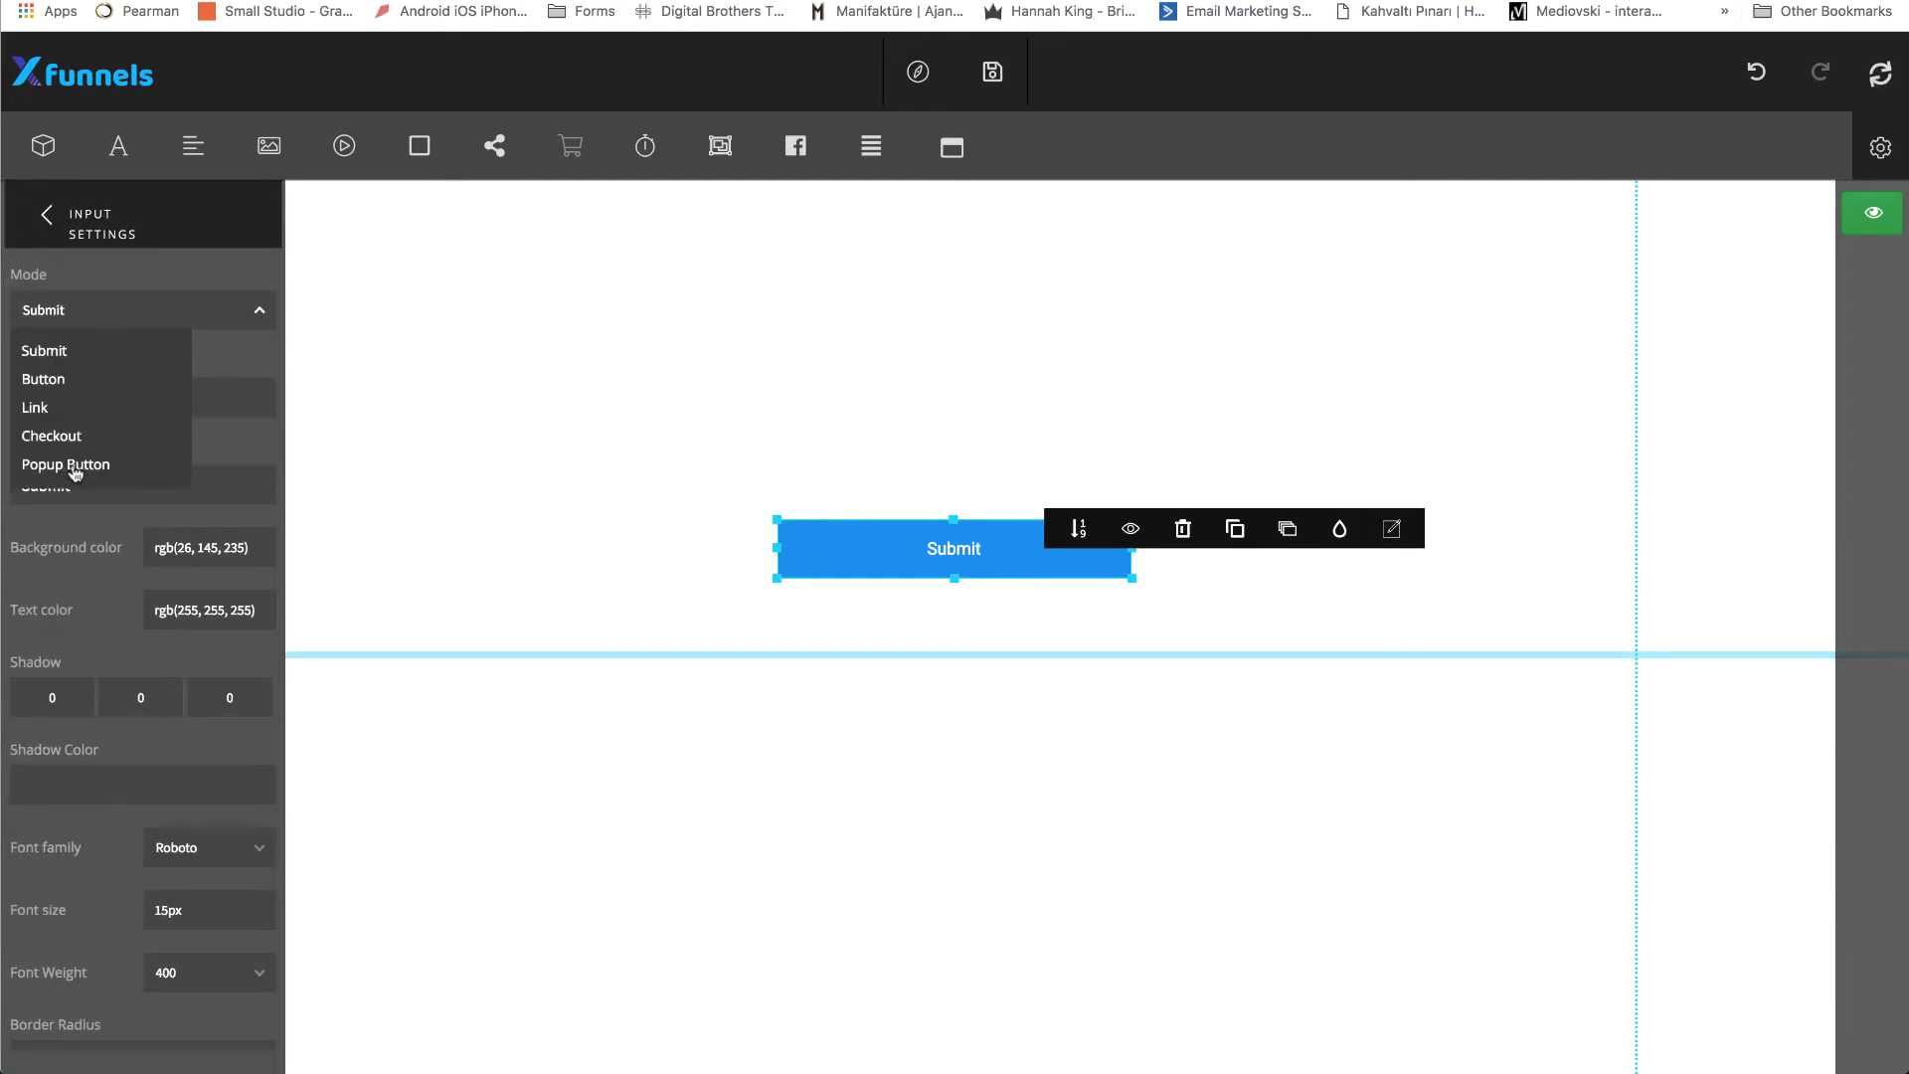
left_click(73, 467)
left_click(179, 401)
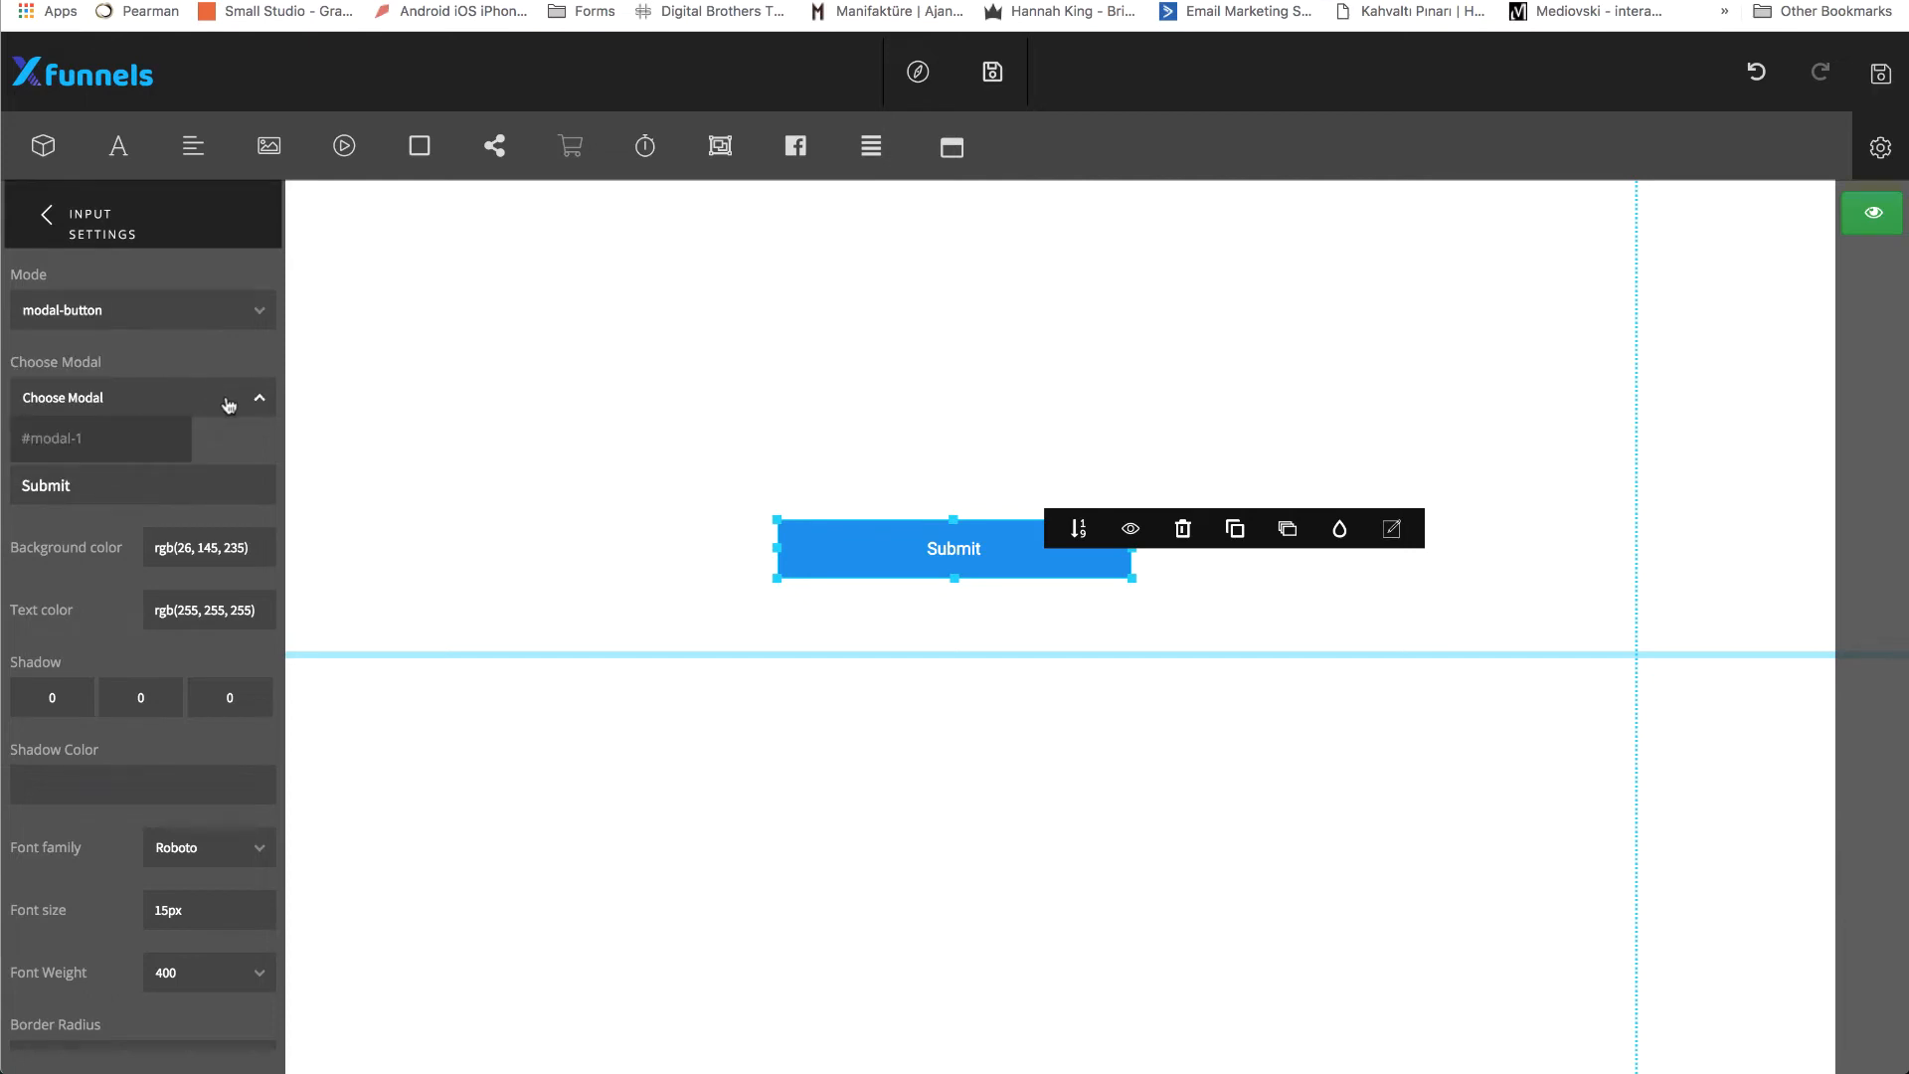
left_click(83, 441)
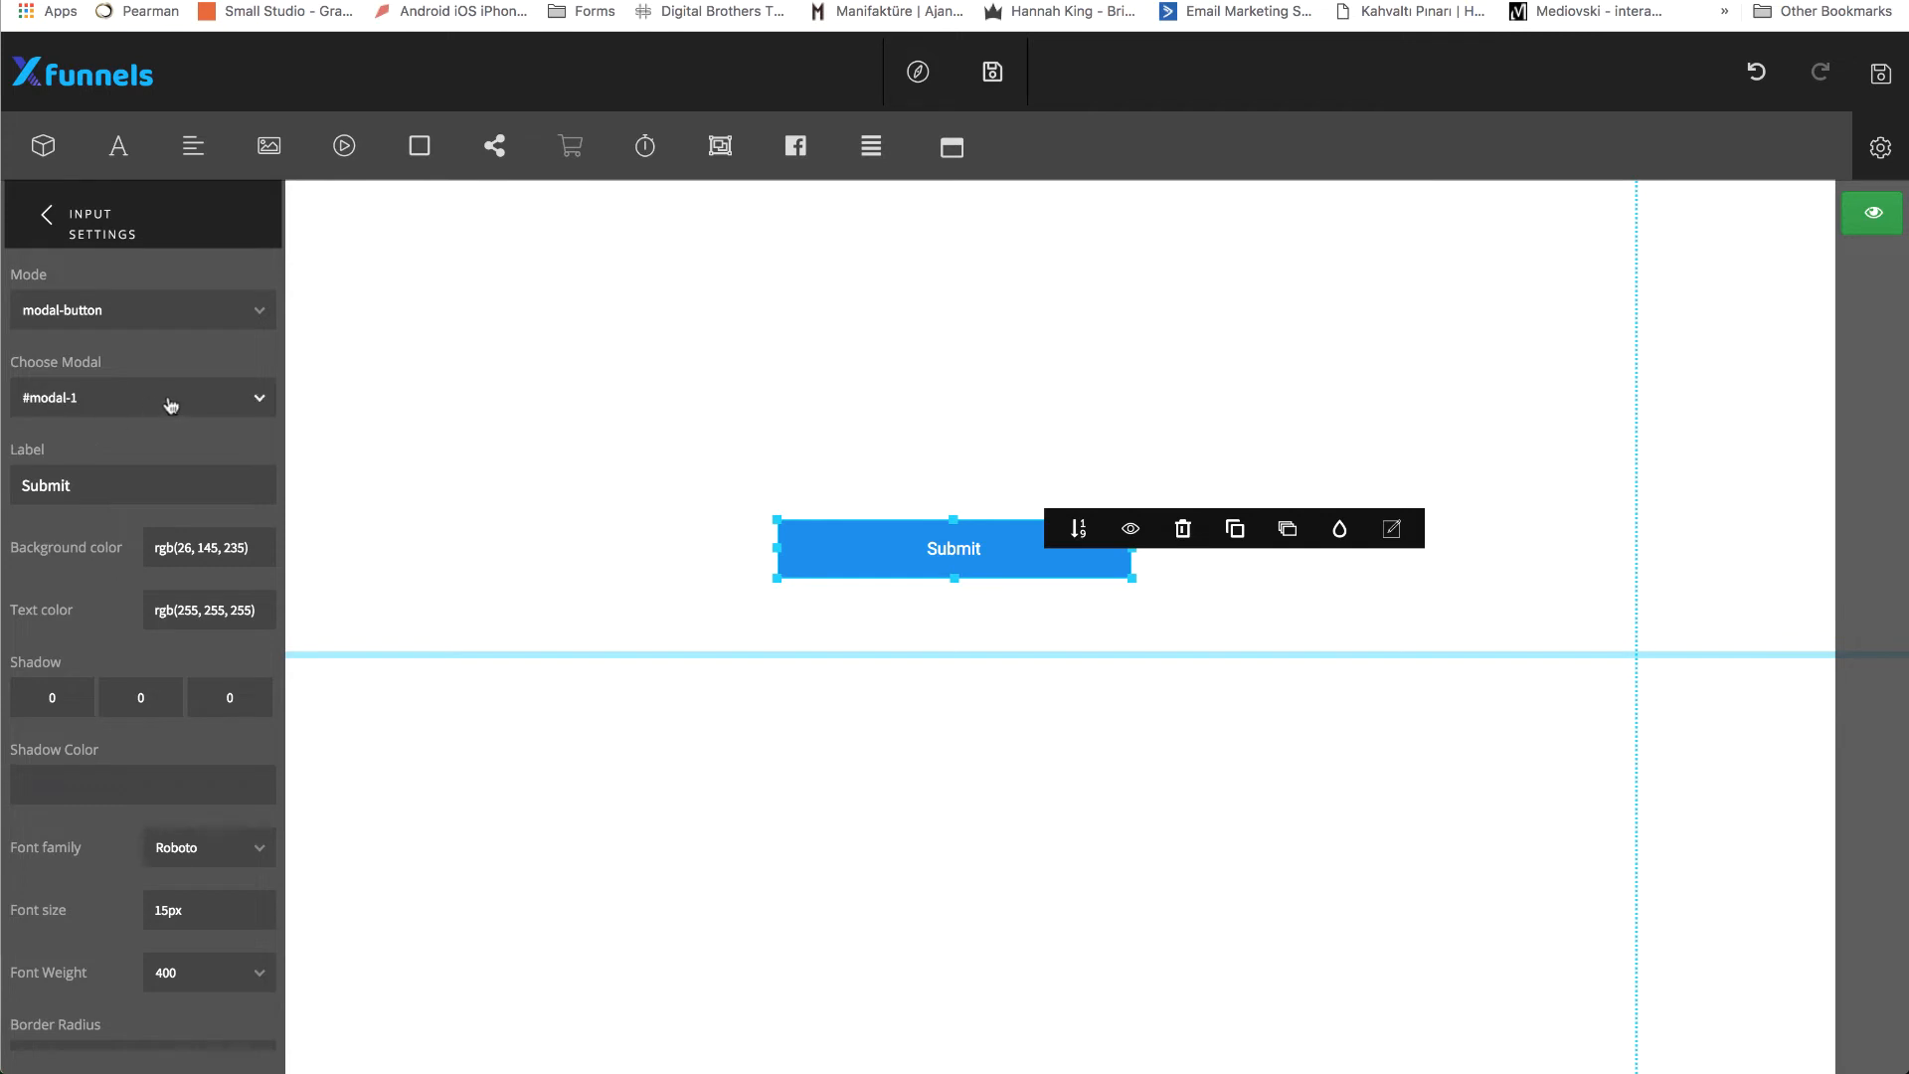
Set the button's label to "Click here to get access", close its settings and save the page.
double_click(89, 483)
type("Click here to g")
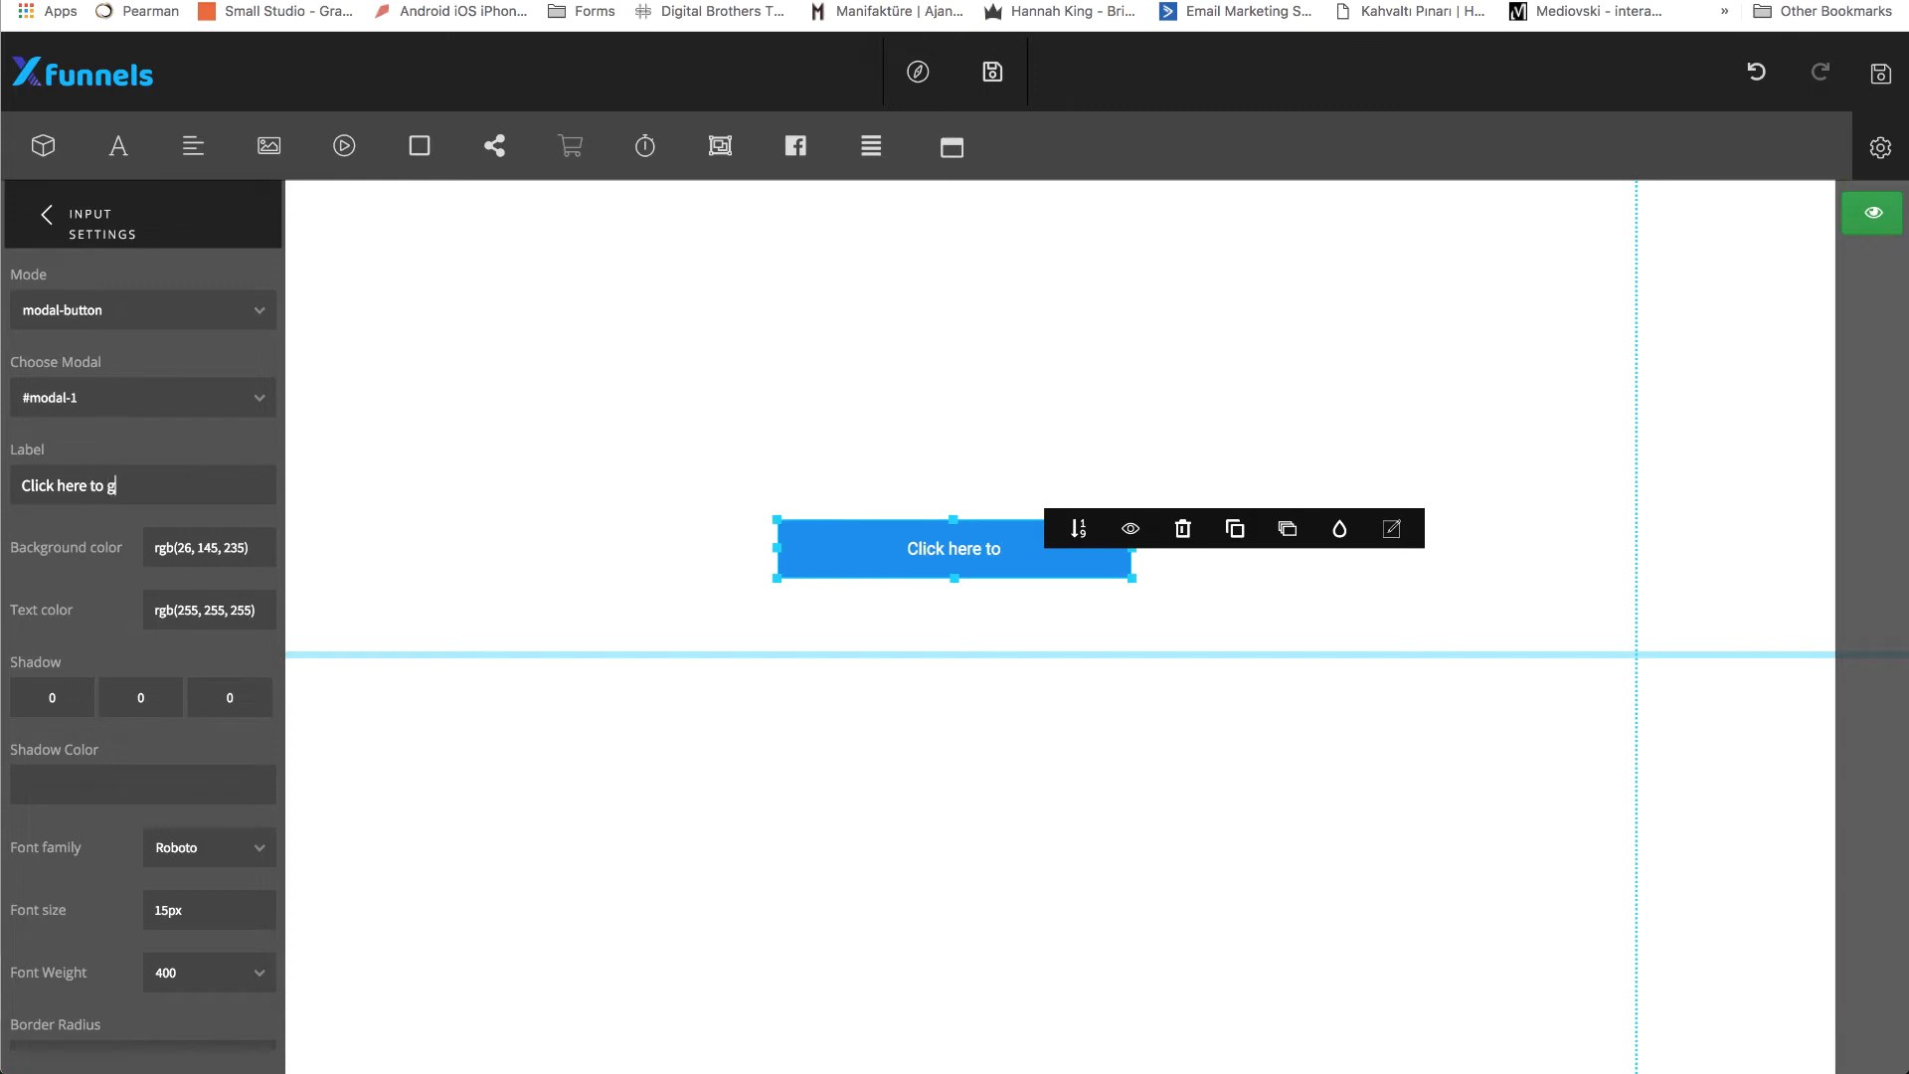
type("et access")
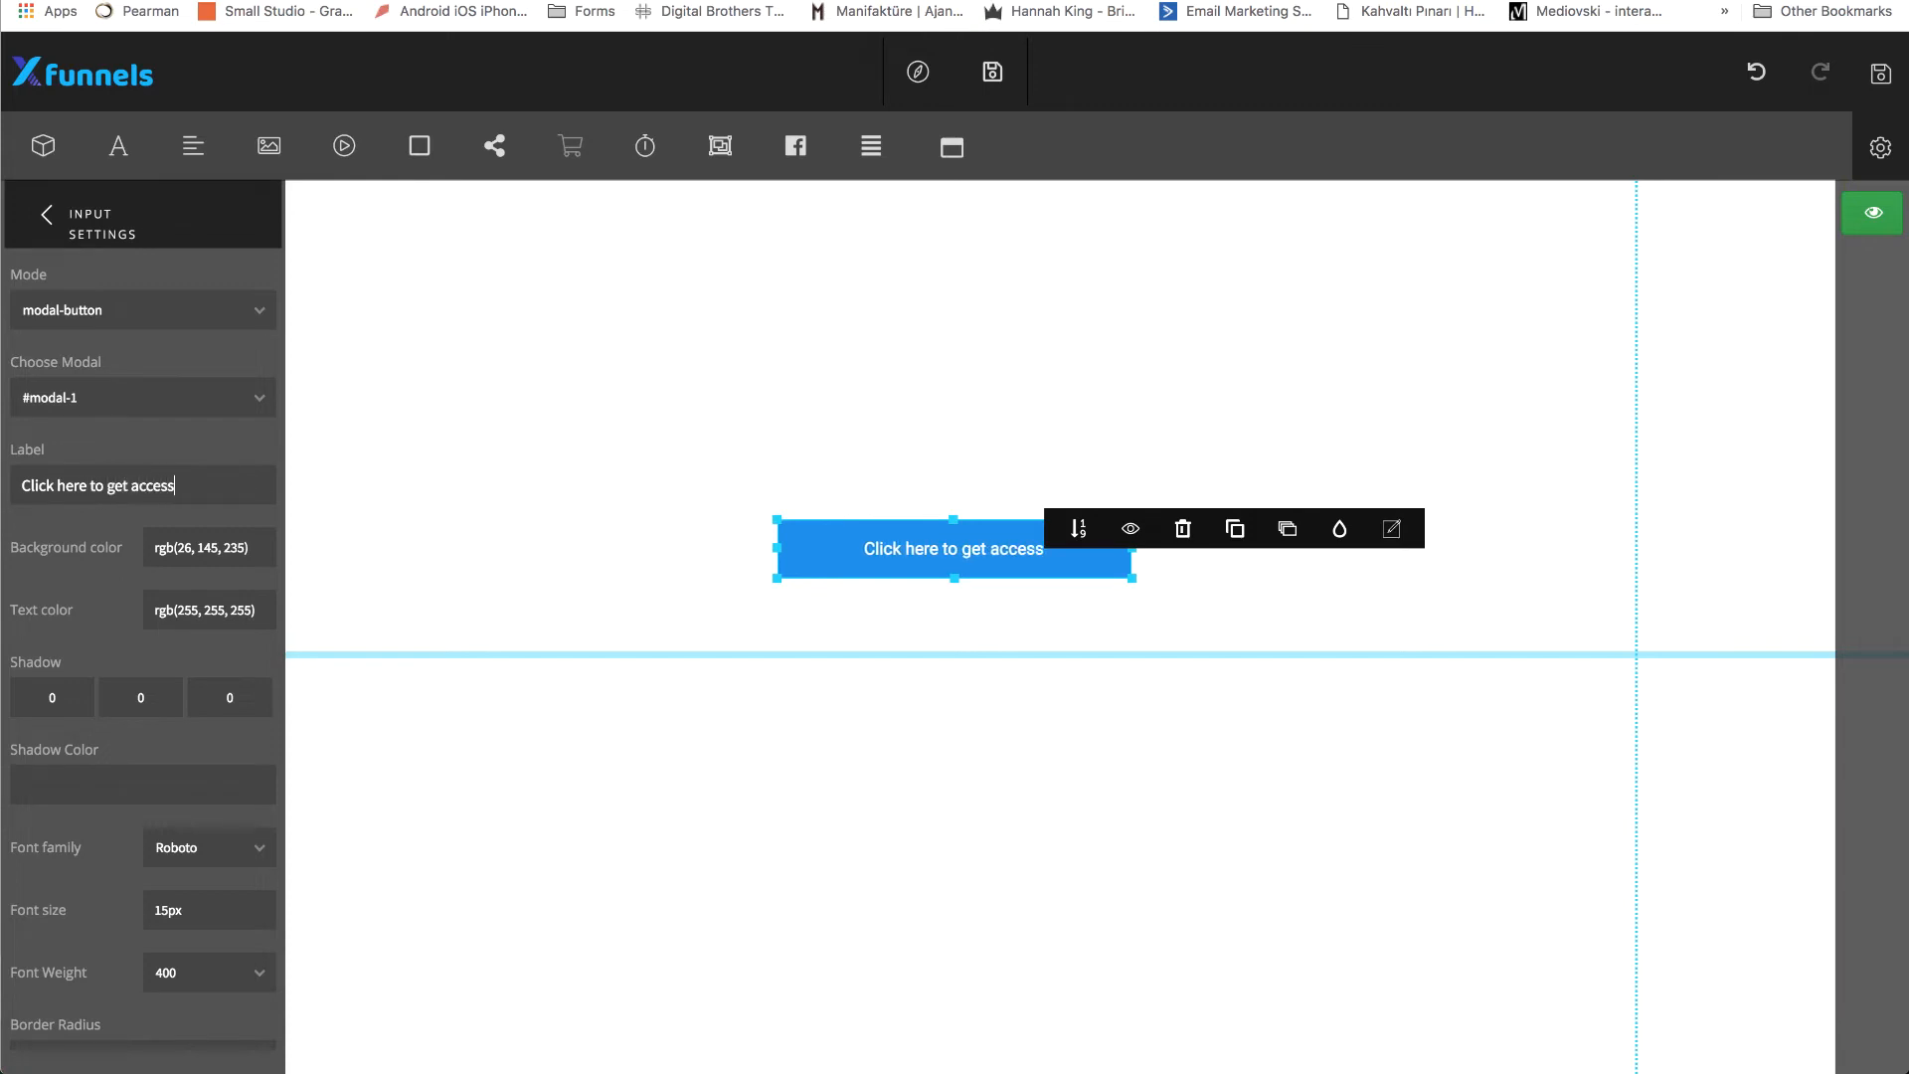
left_click(50, 219)
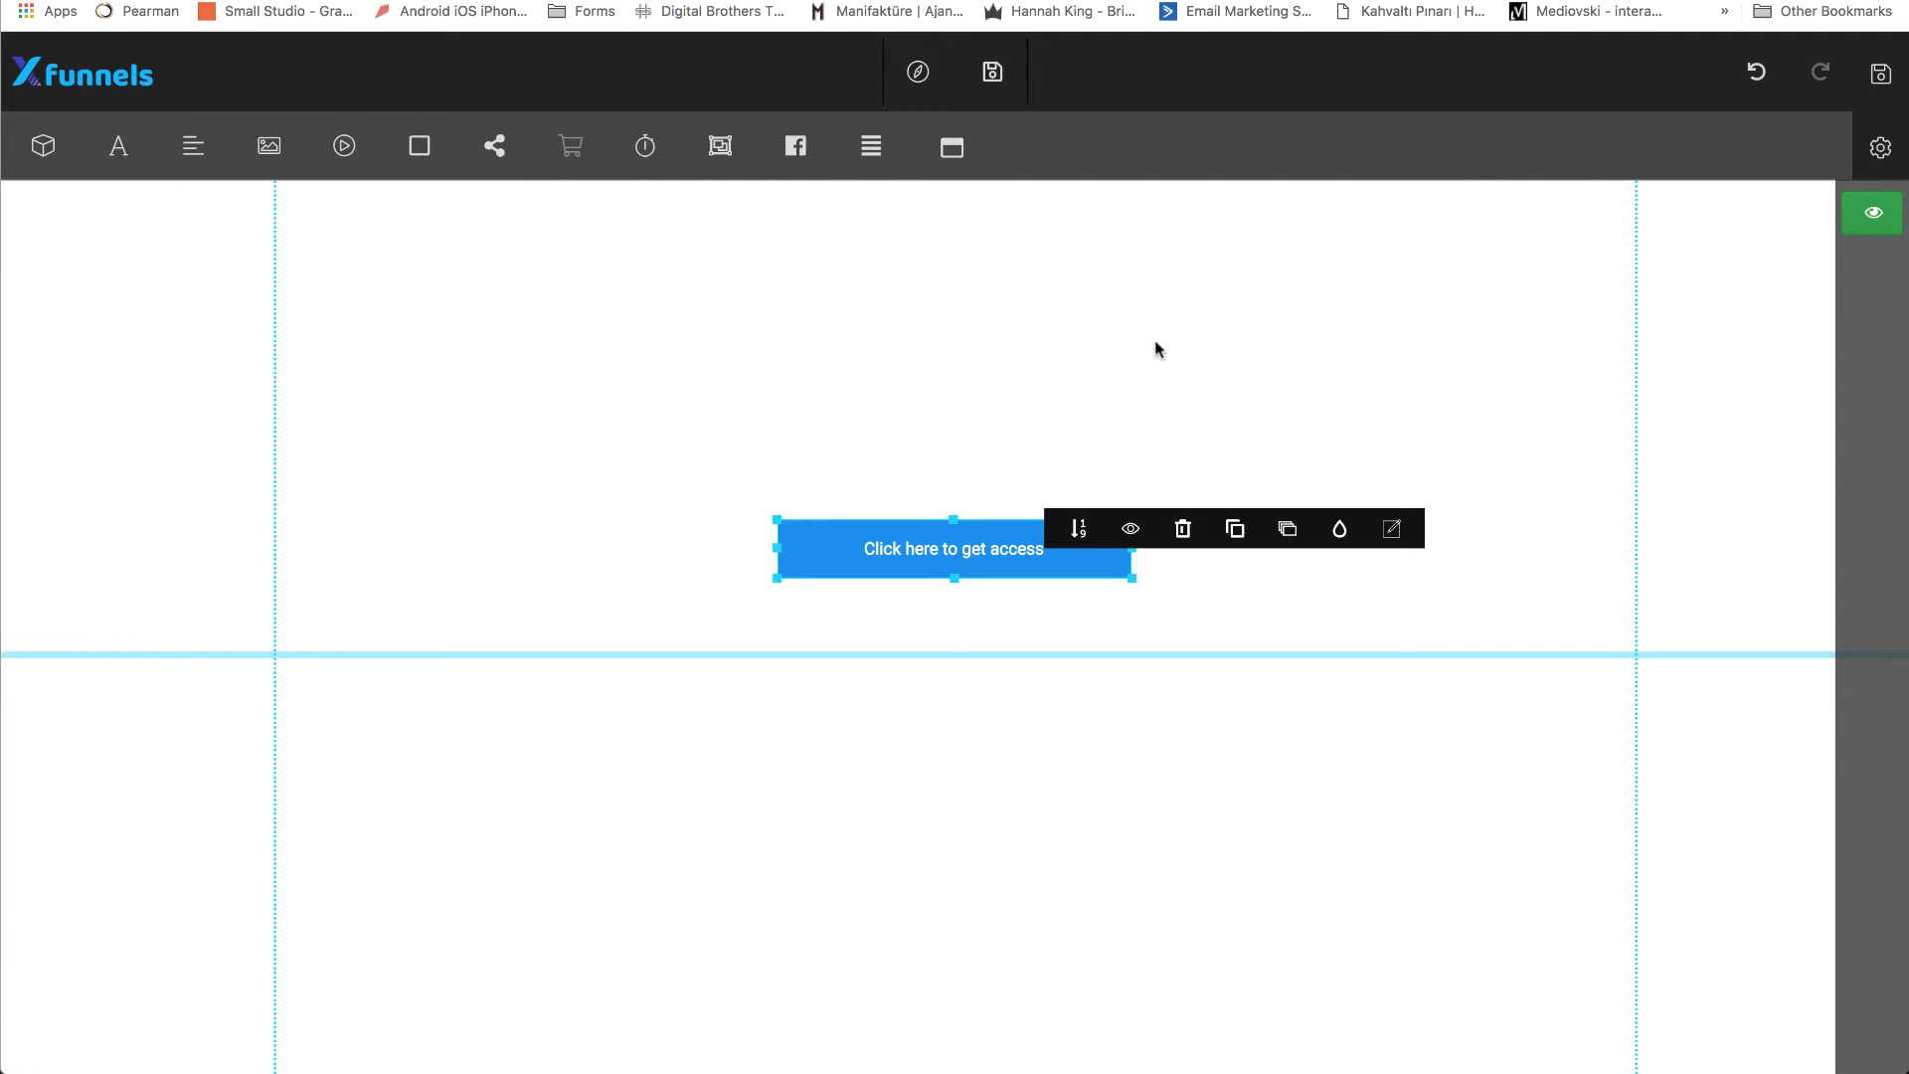
left_click(1879, 73)
Preview the page, open the popup from its button, play the video, and close the popup and the preview.
left_click(918, 72)
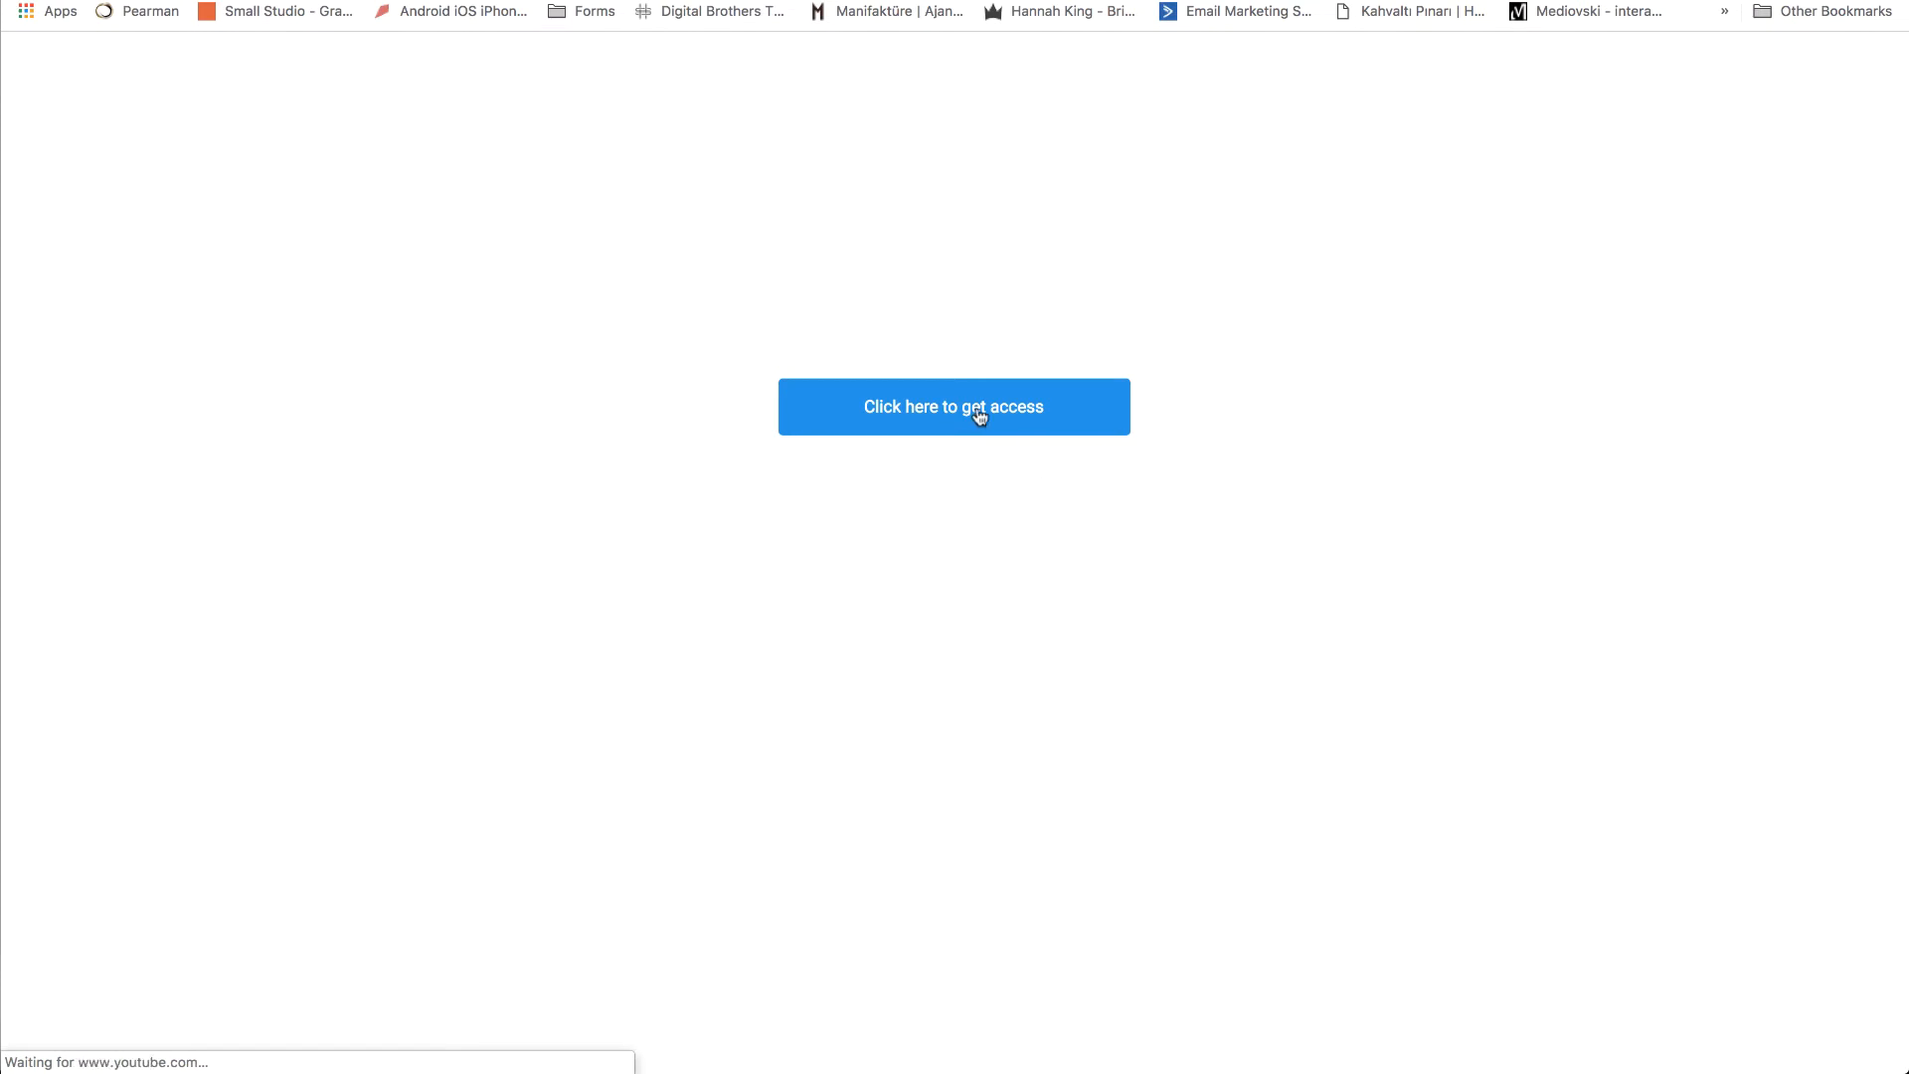
left_click(970, 418)
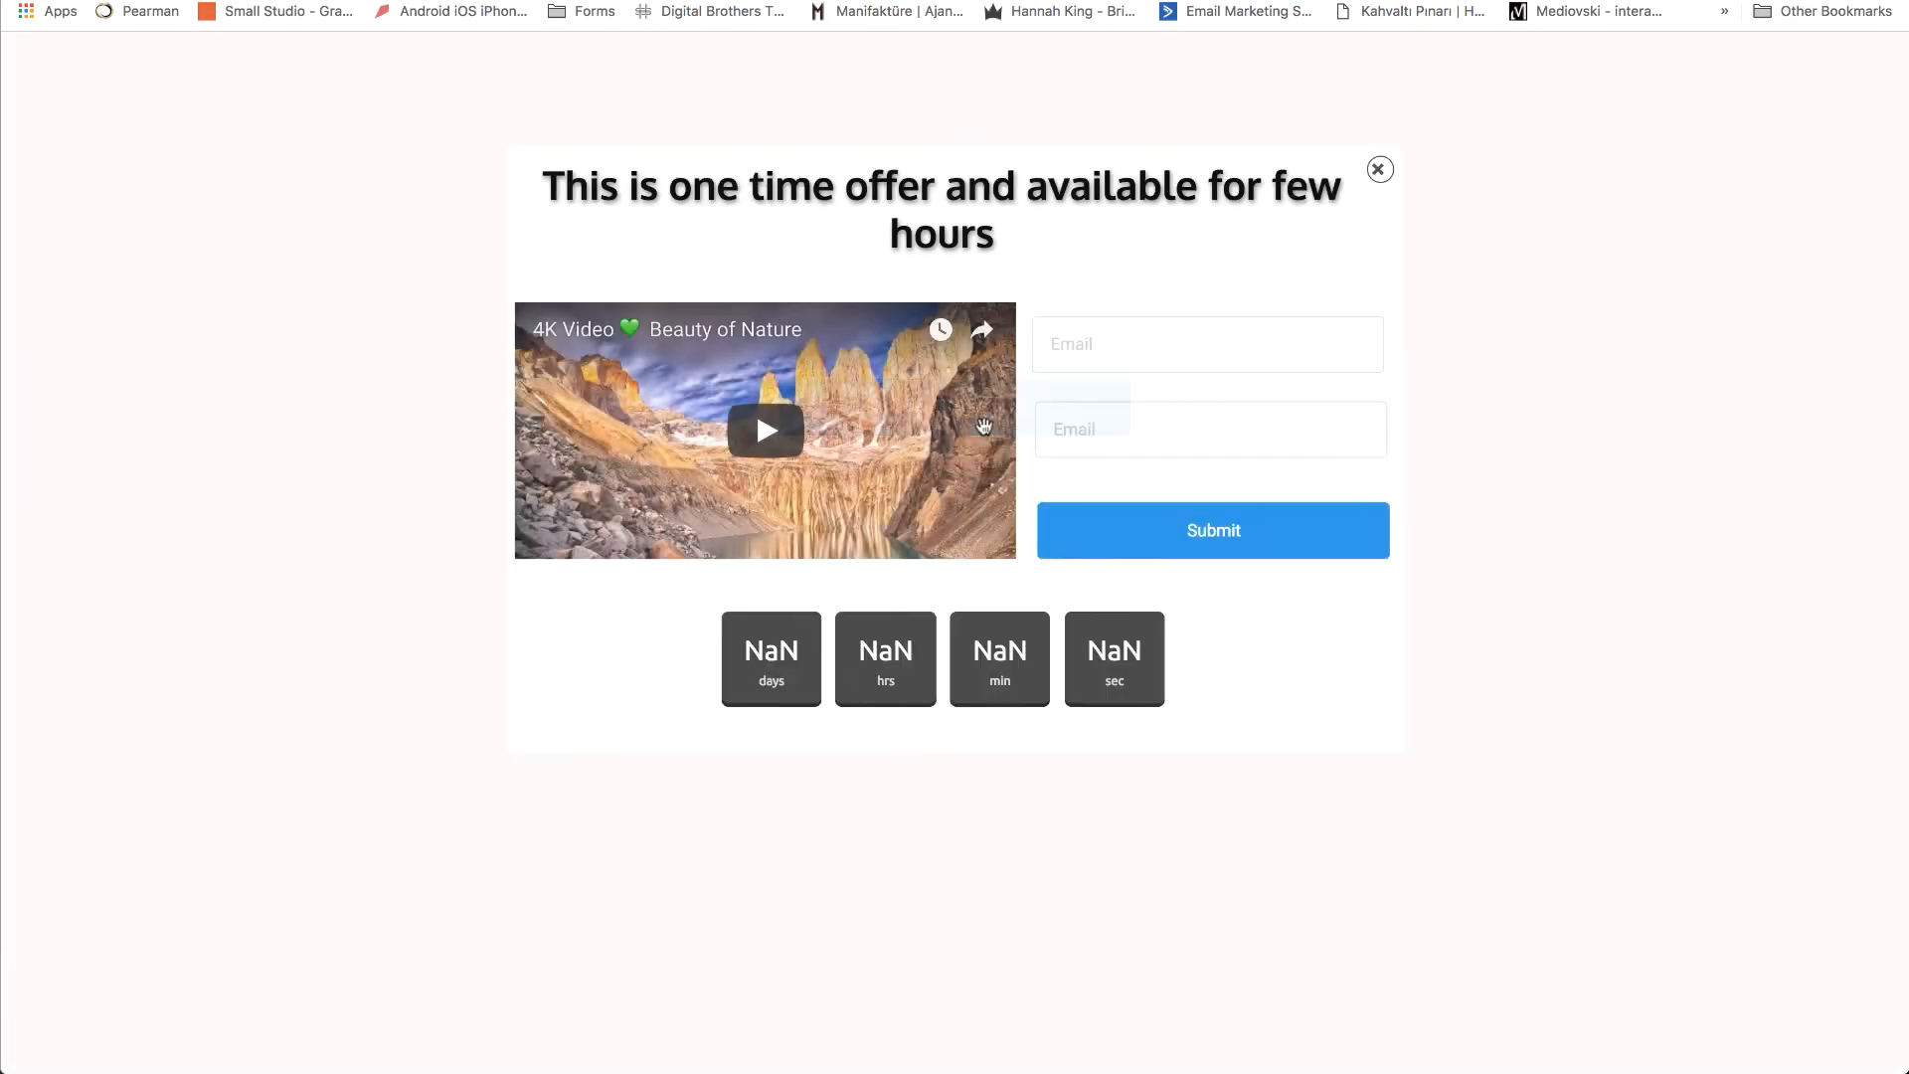
left_click(764, 431)
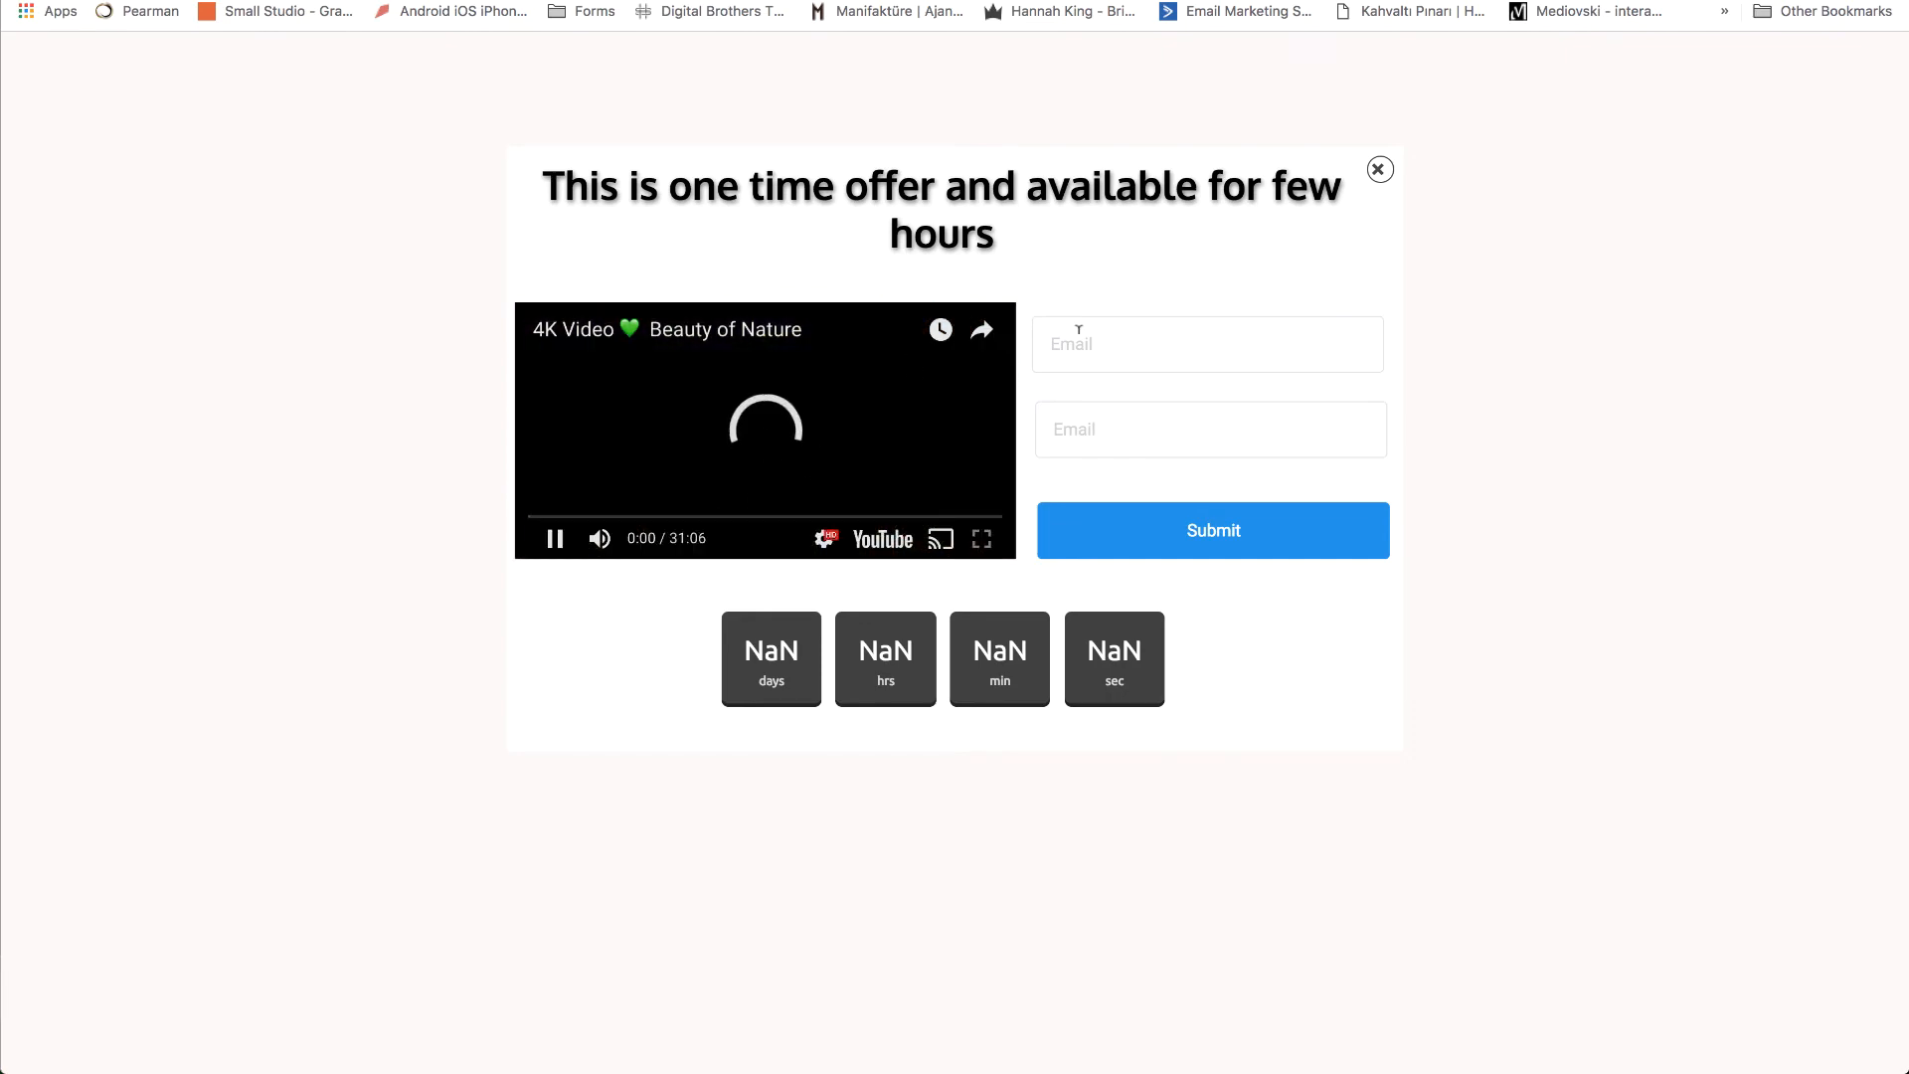
left_click(1382, 170)
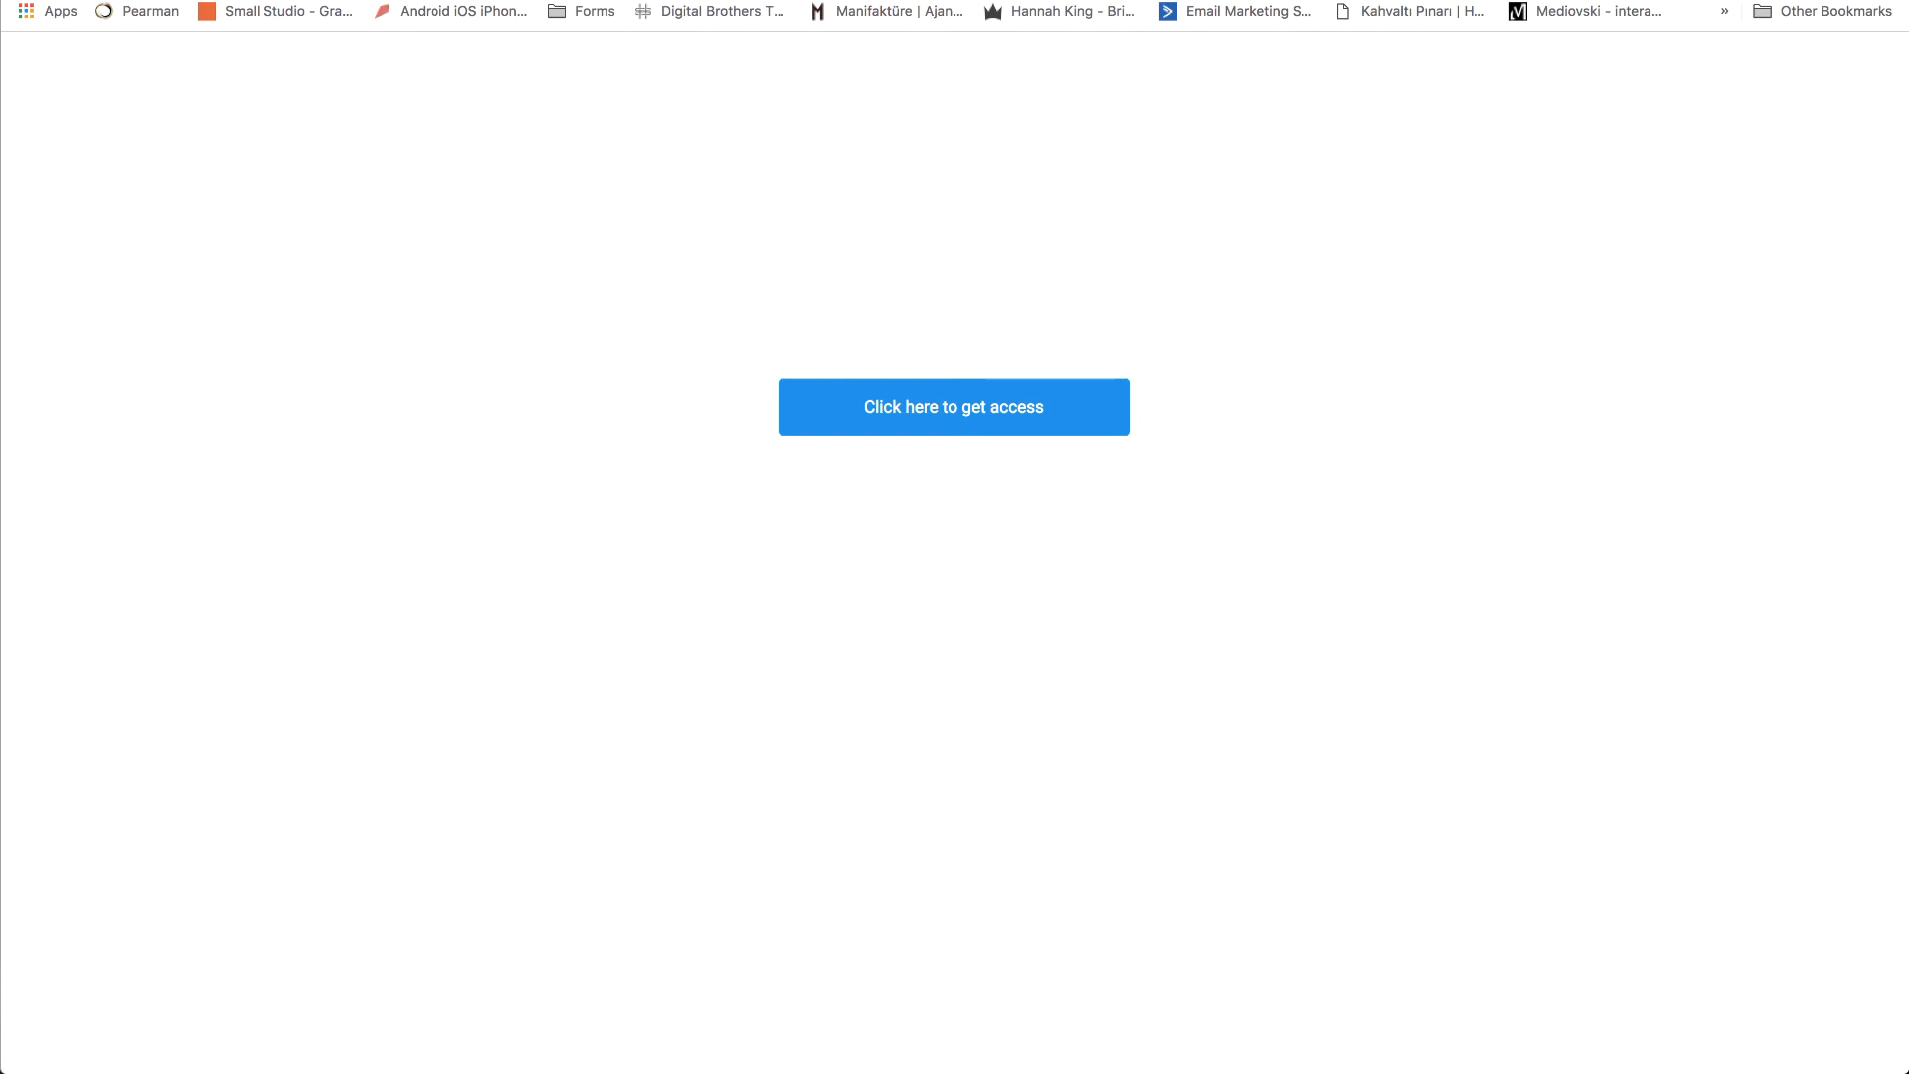
key("super+w")
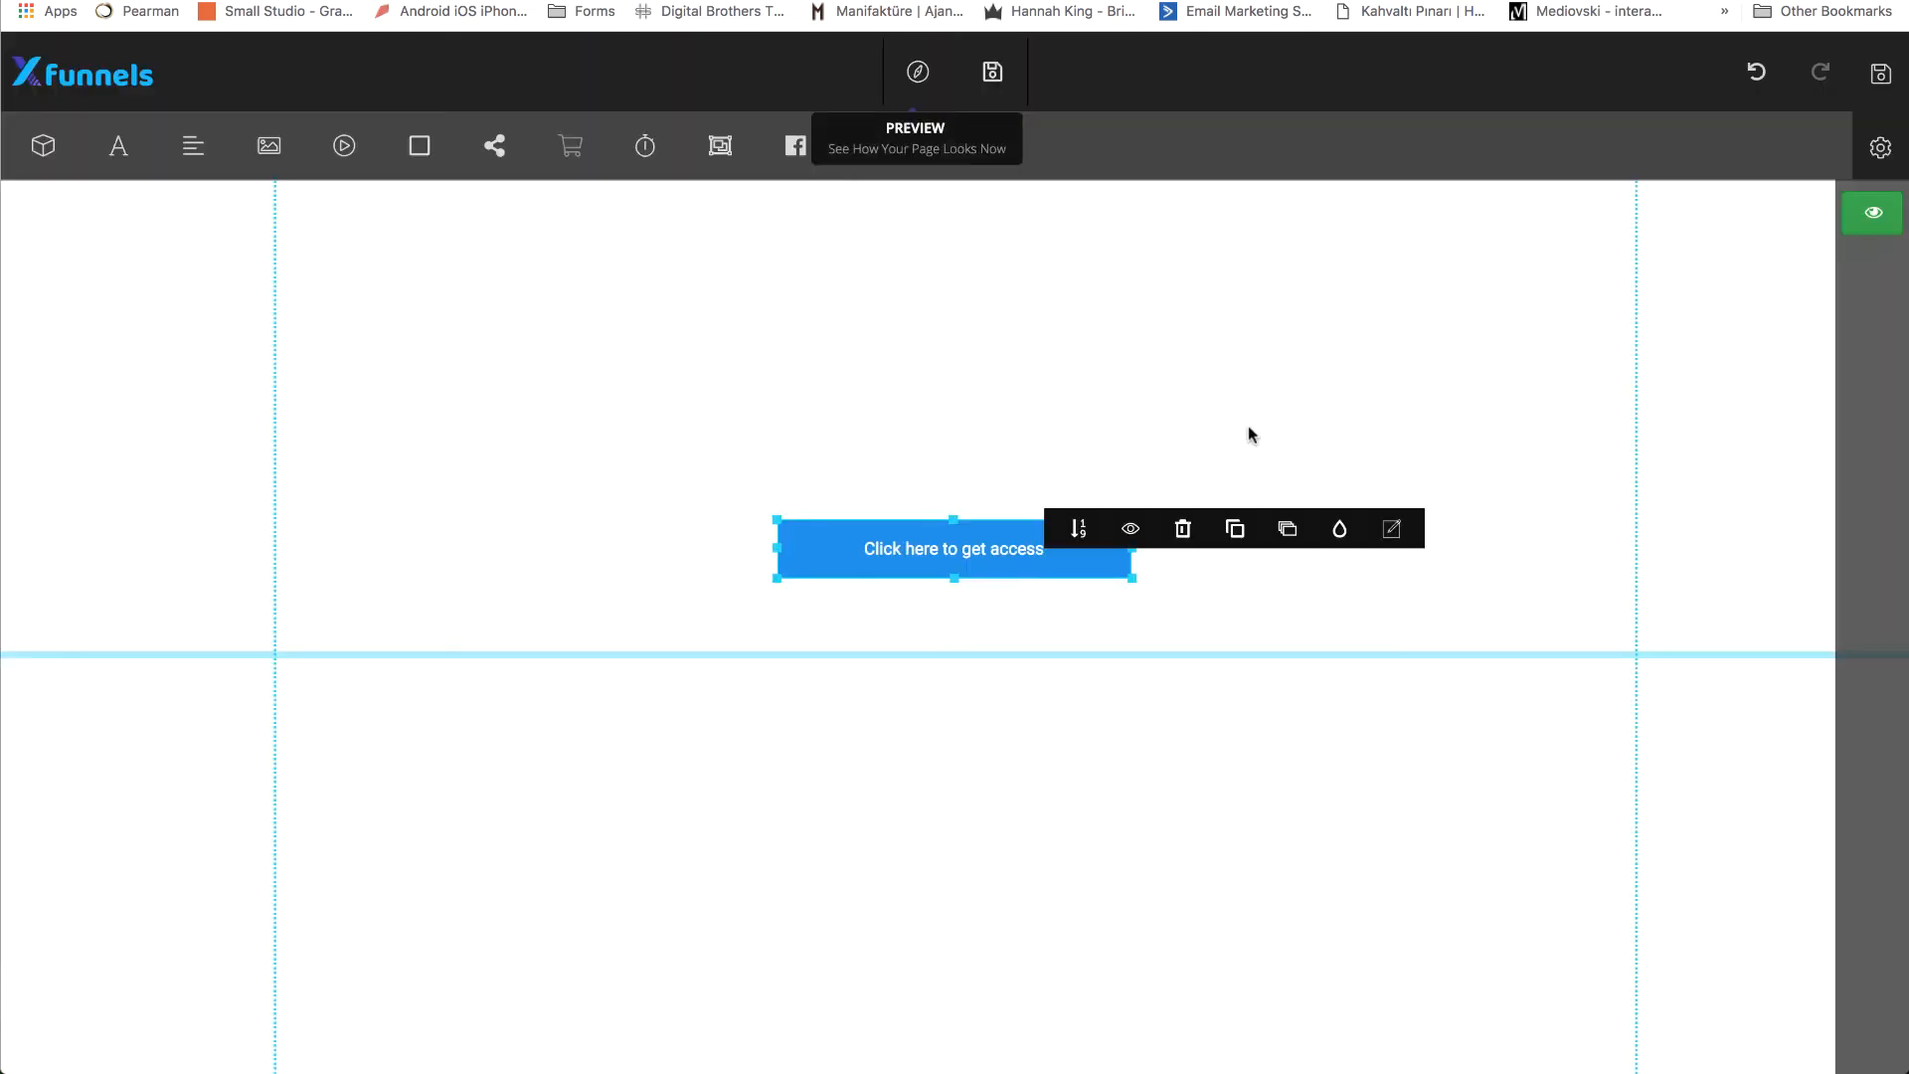
left_click(1876, 207)
left_click(919, 756)
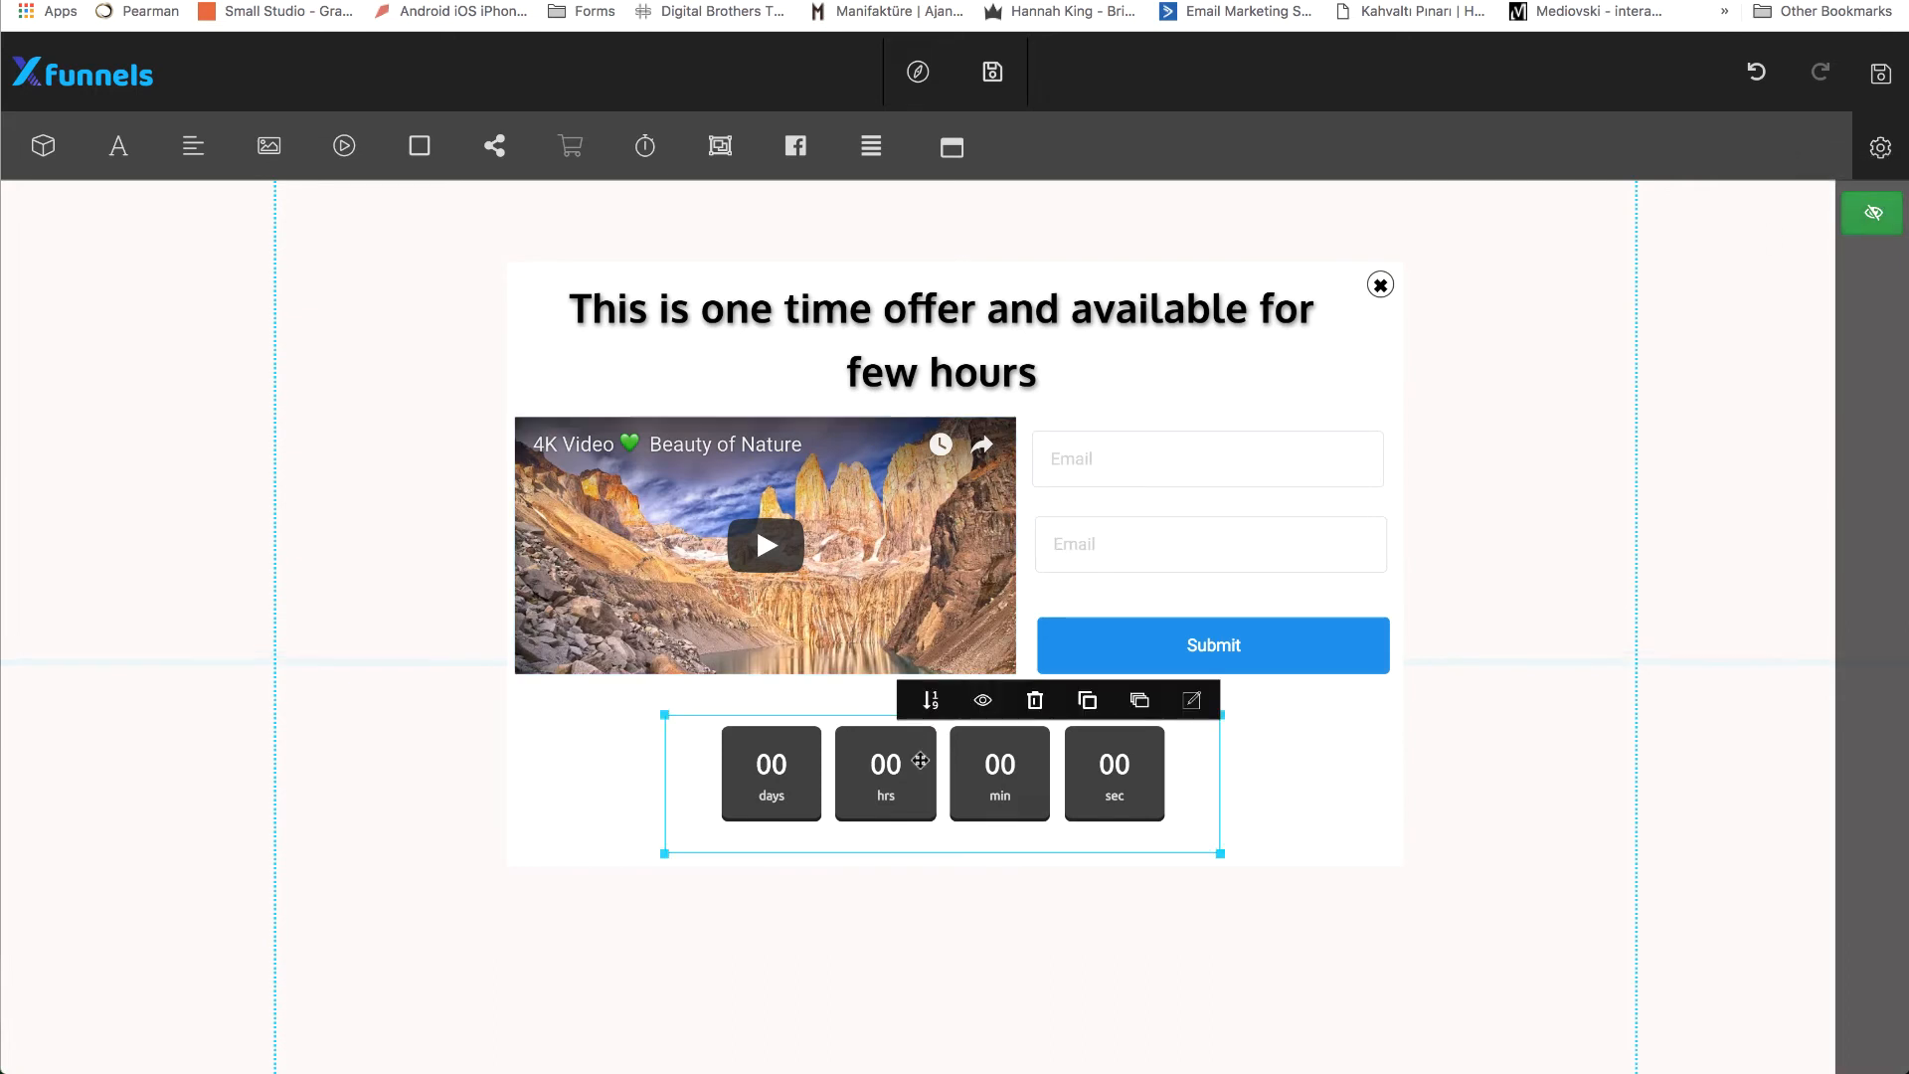
left_click(1191, 700)
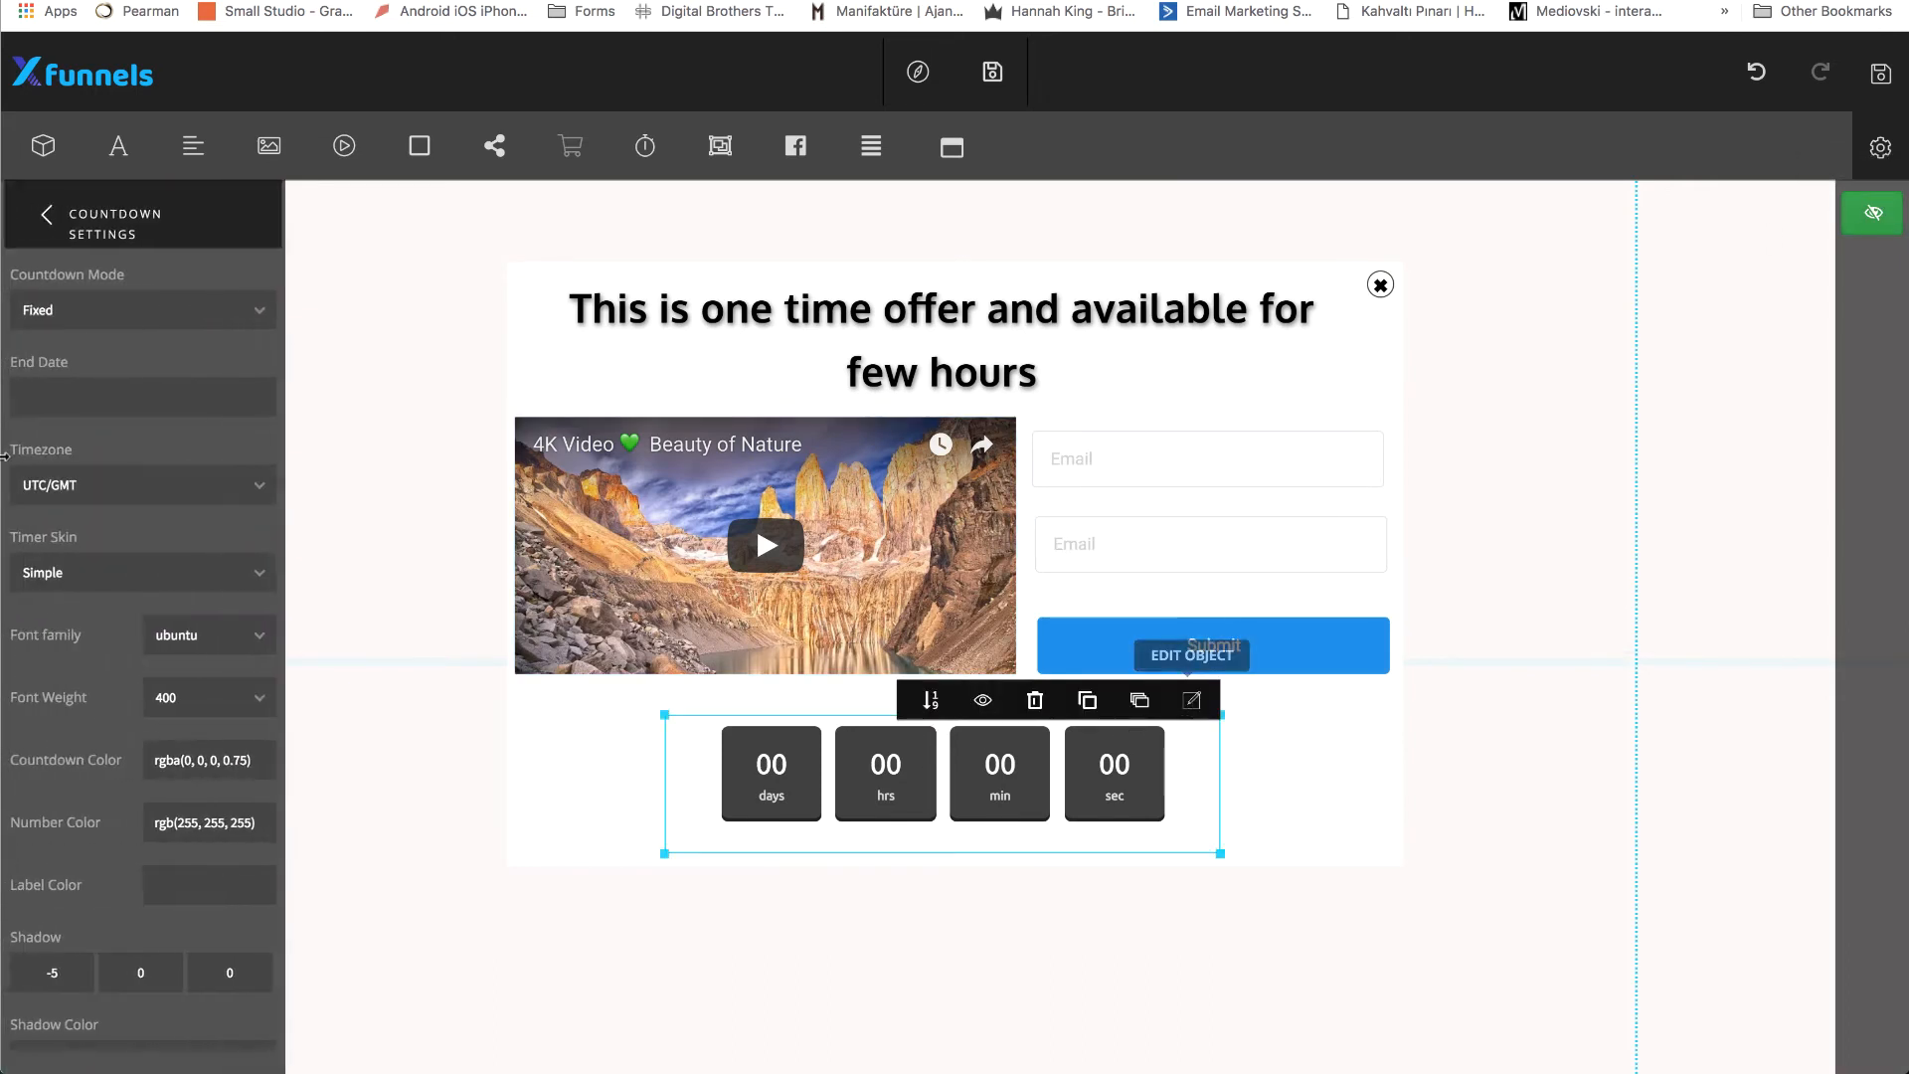
left_click(128, 402)
left_click(185, 550)
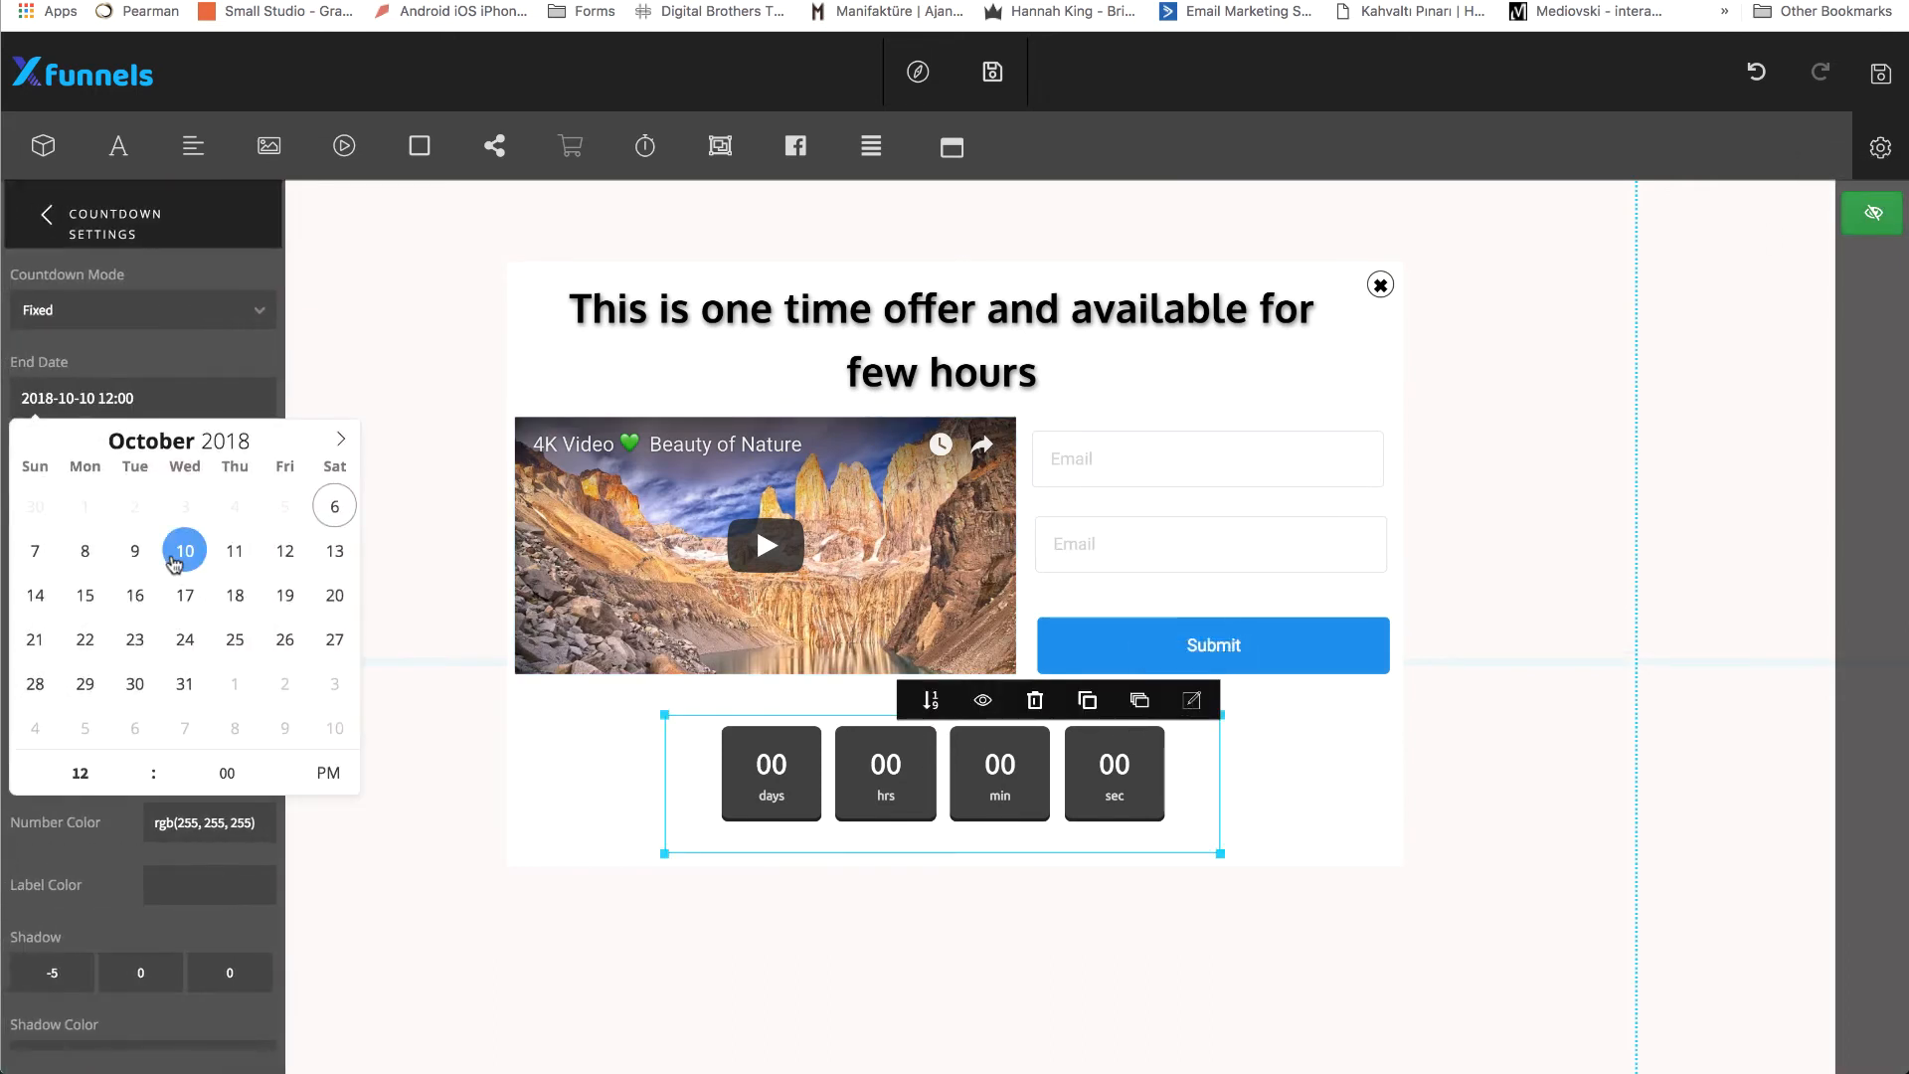
left_click(193, 257)
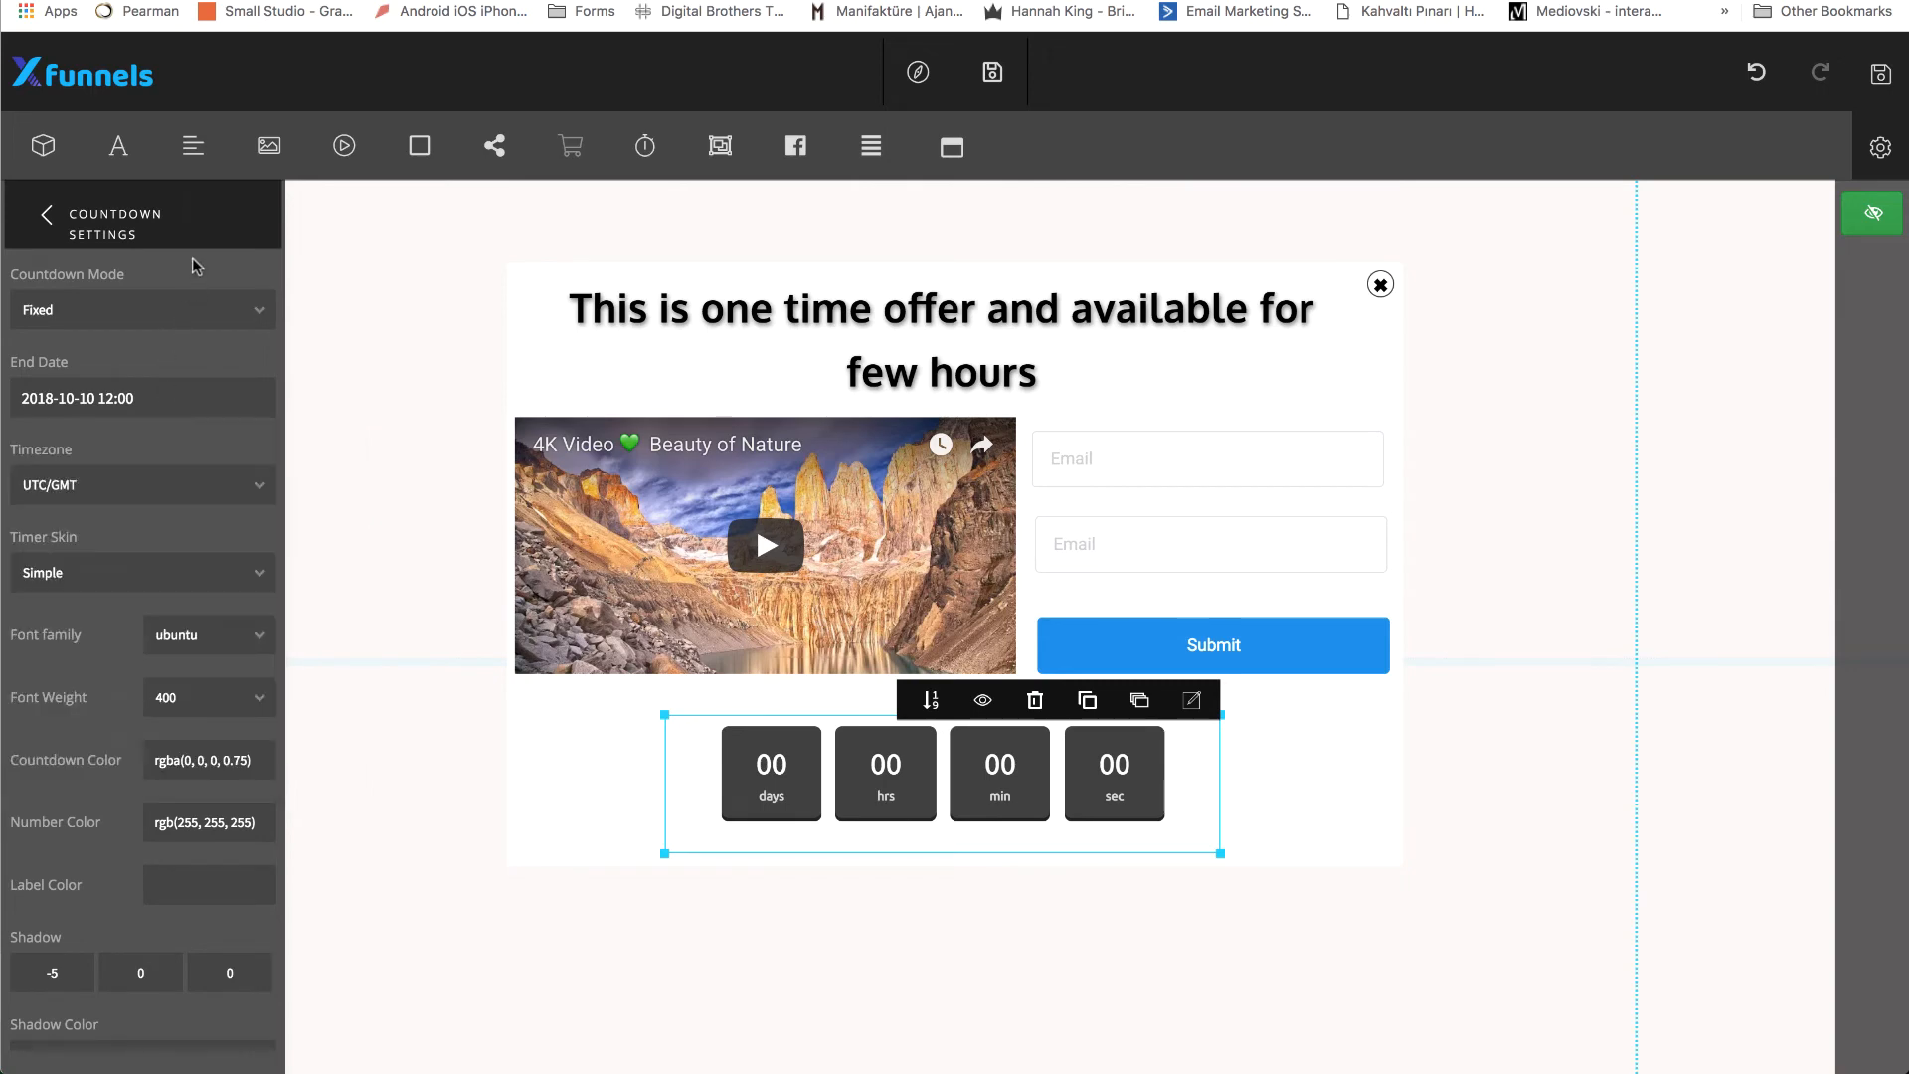
left_click(45, 221)
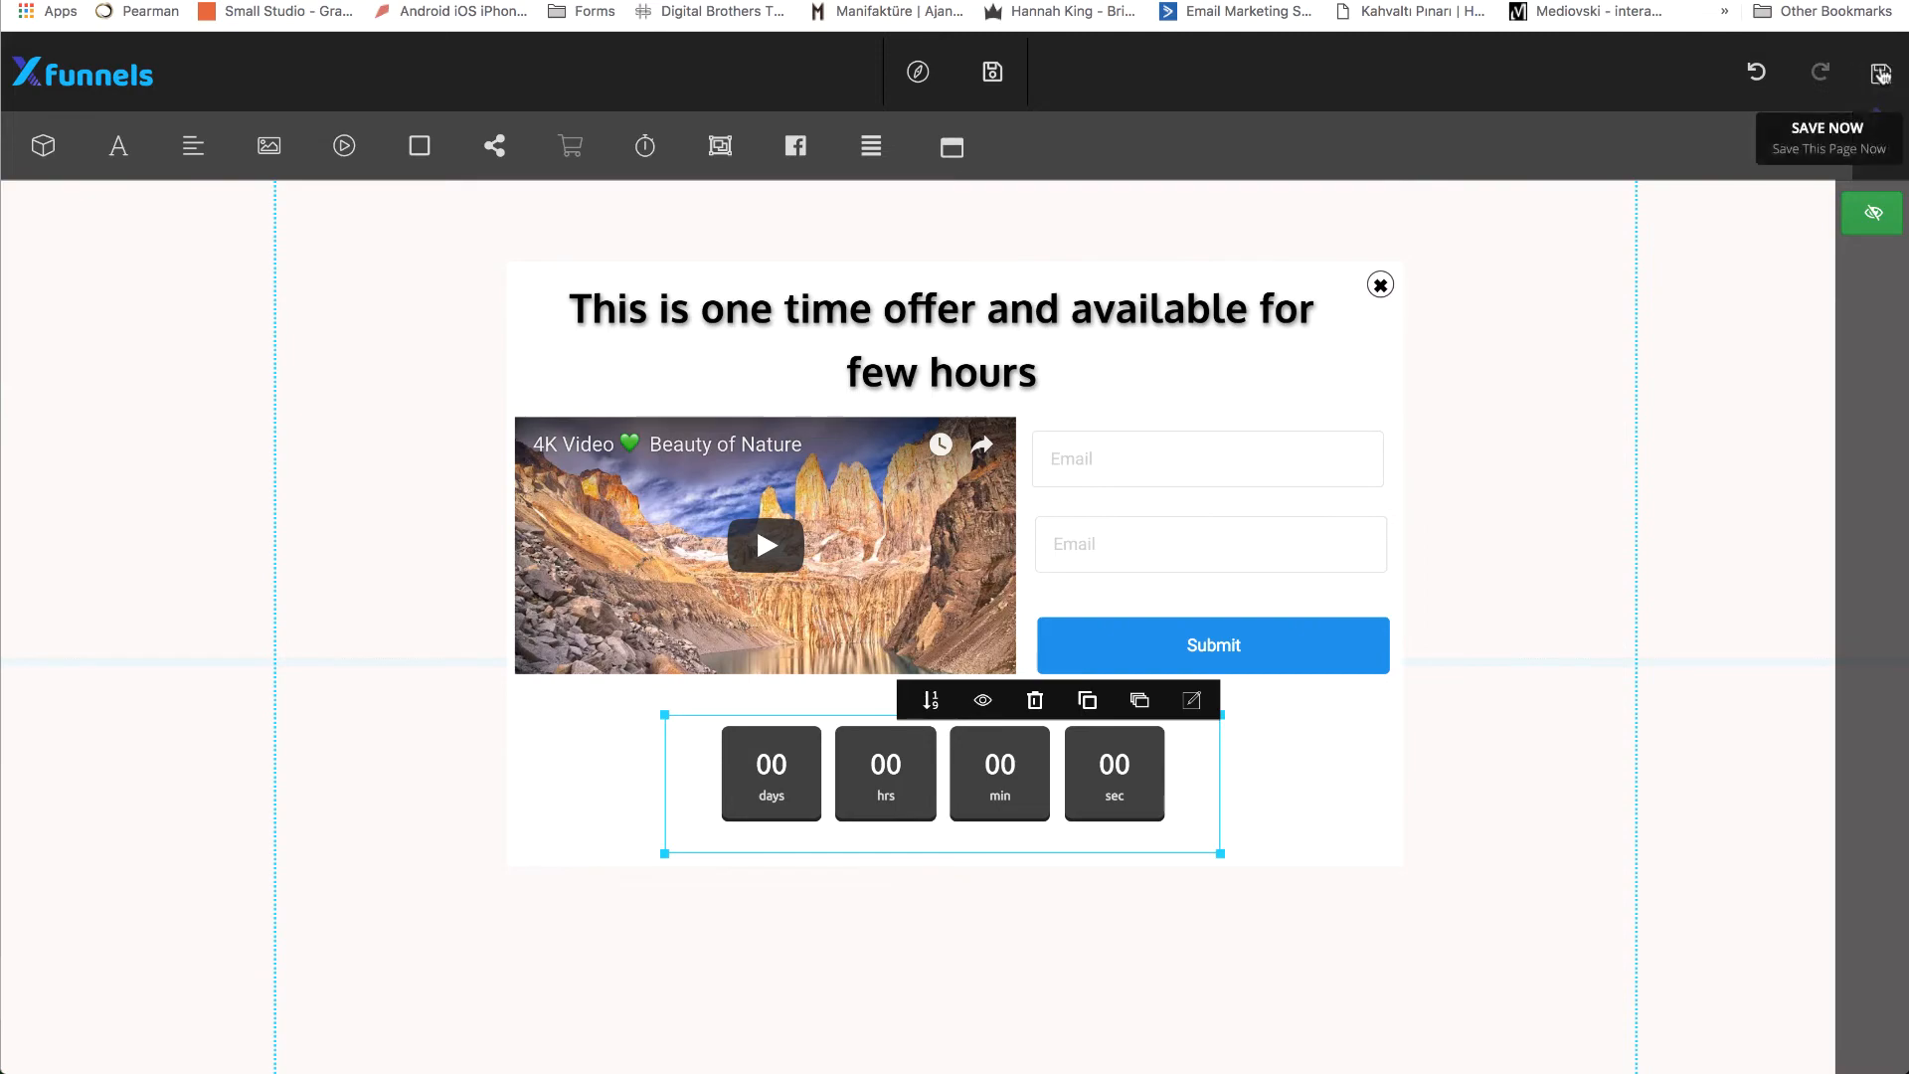
Preview the page again, test opening and closing the popup with its countdown, and return to the editor.
left_click(917, 71)
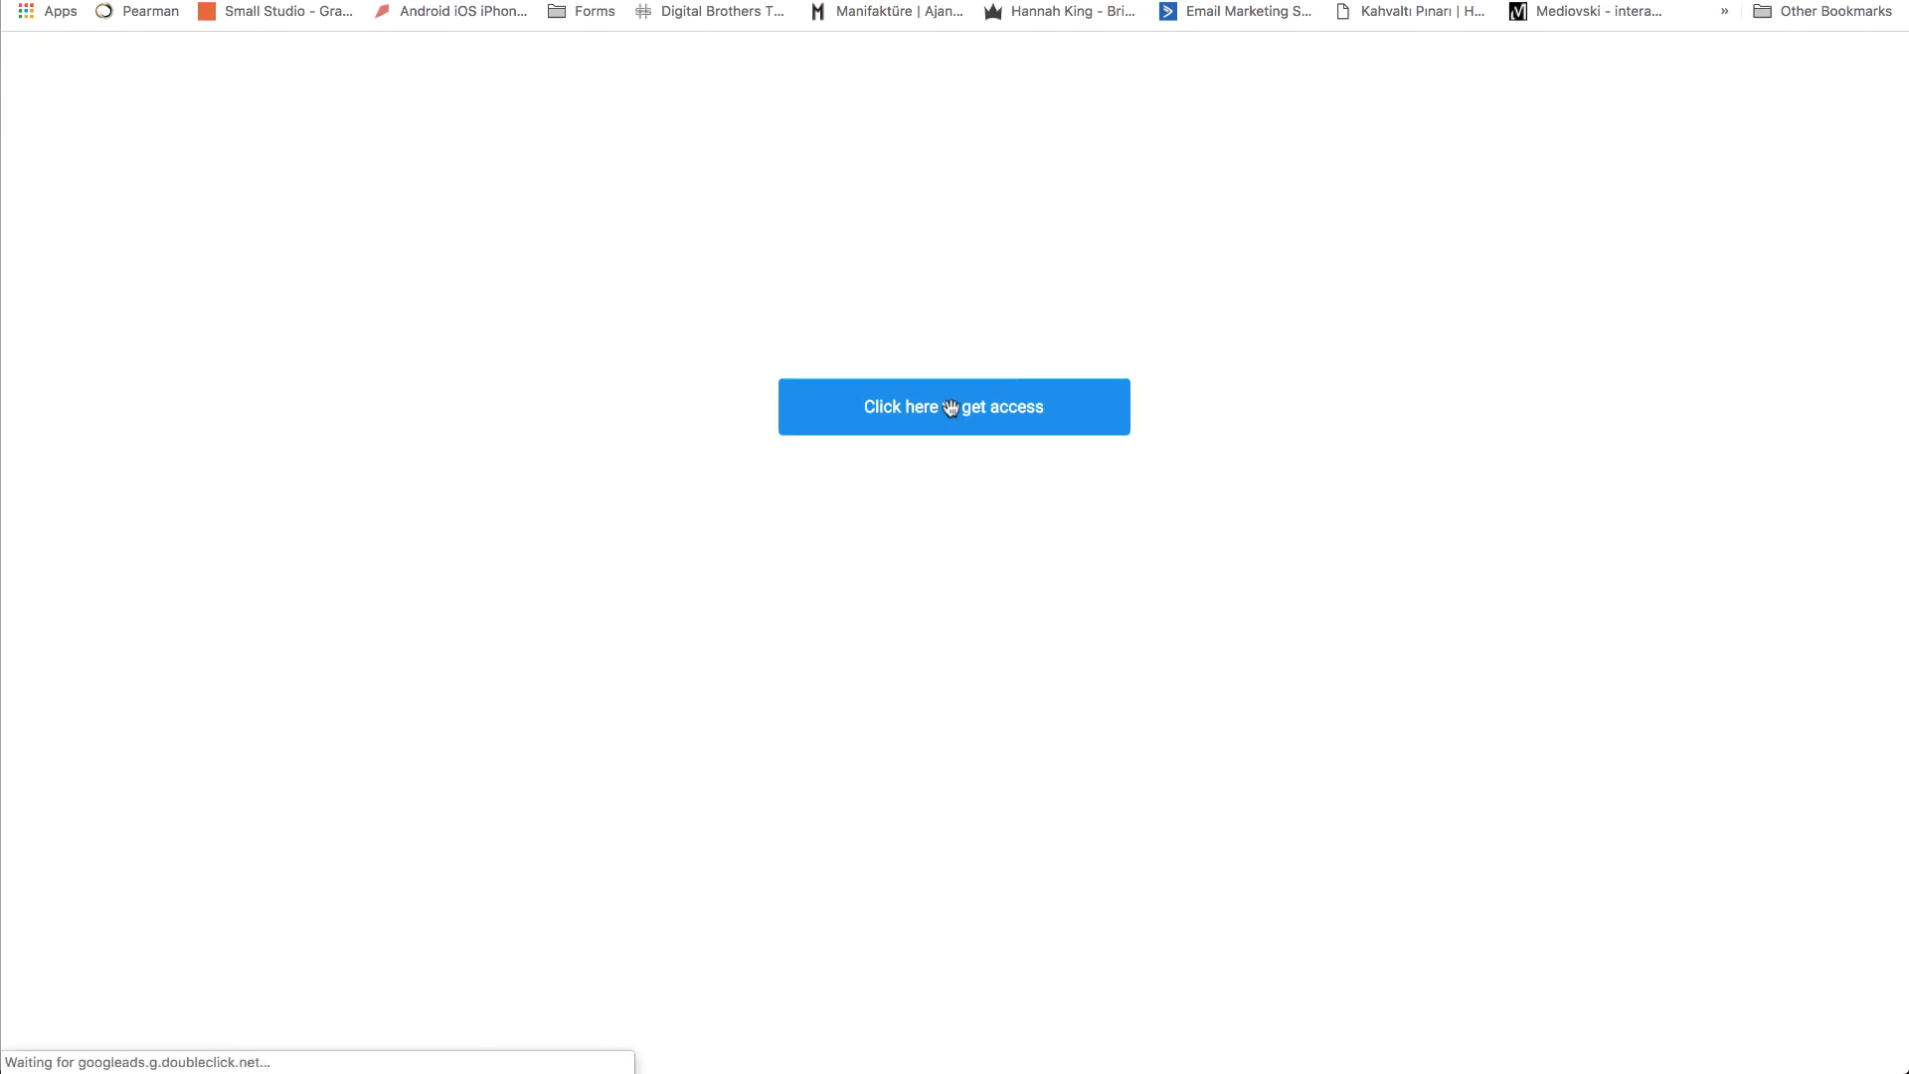
left_click(951, 408)
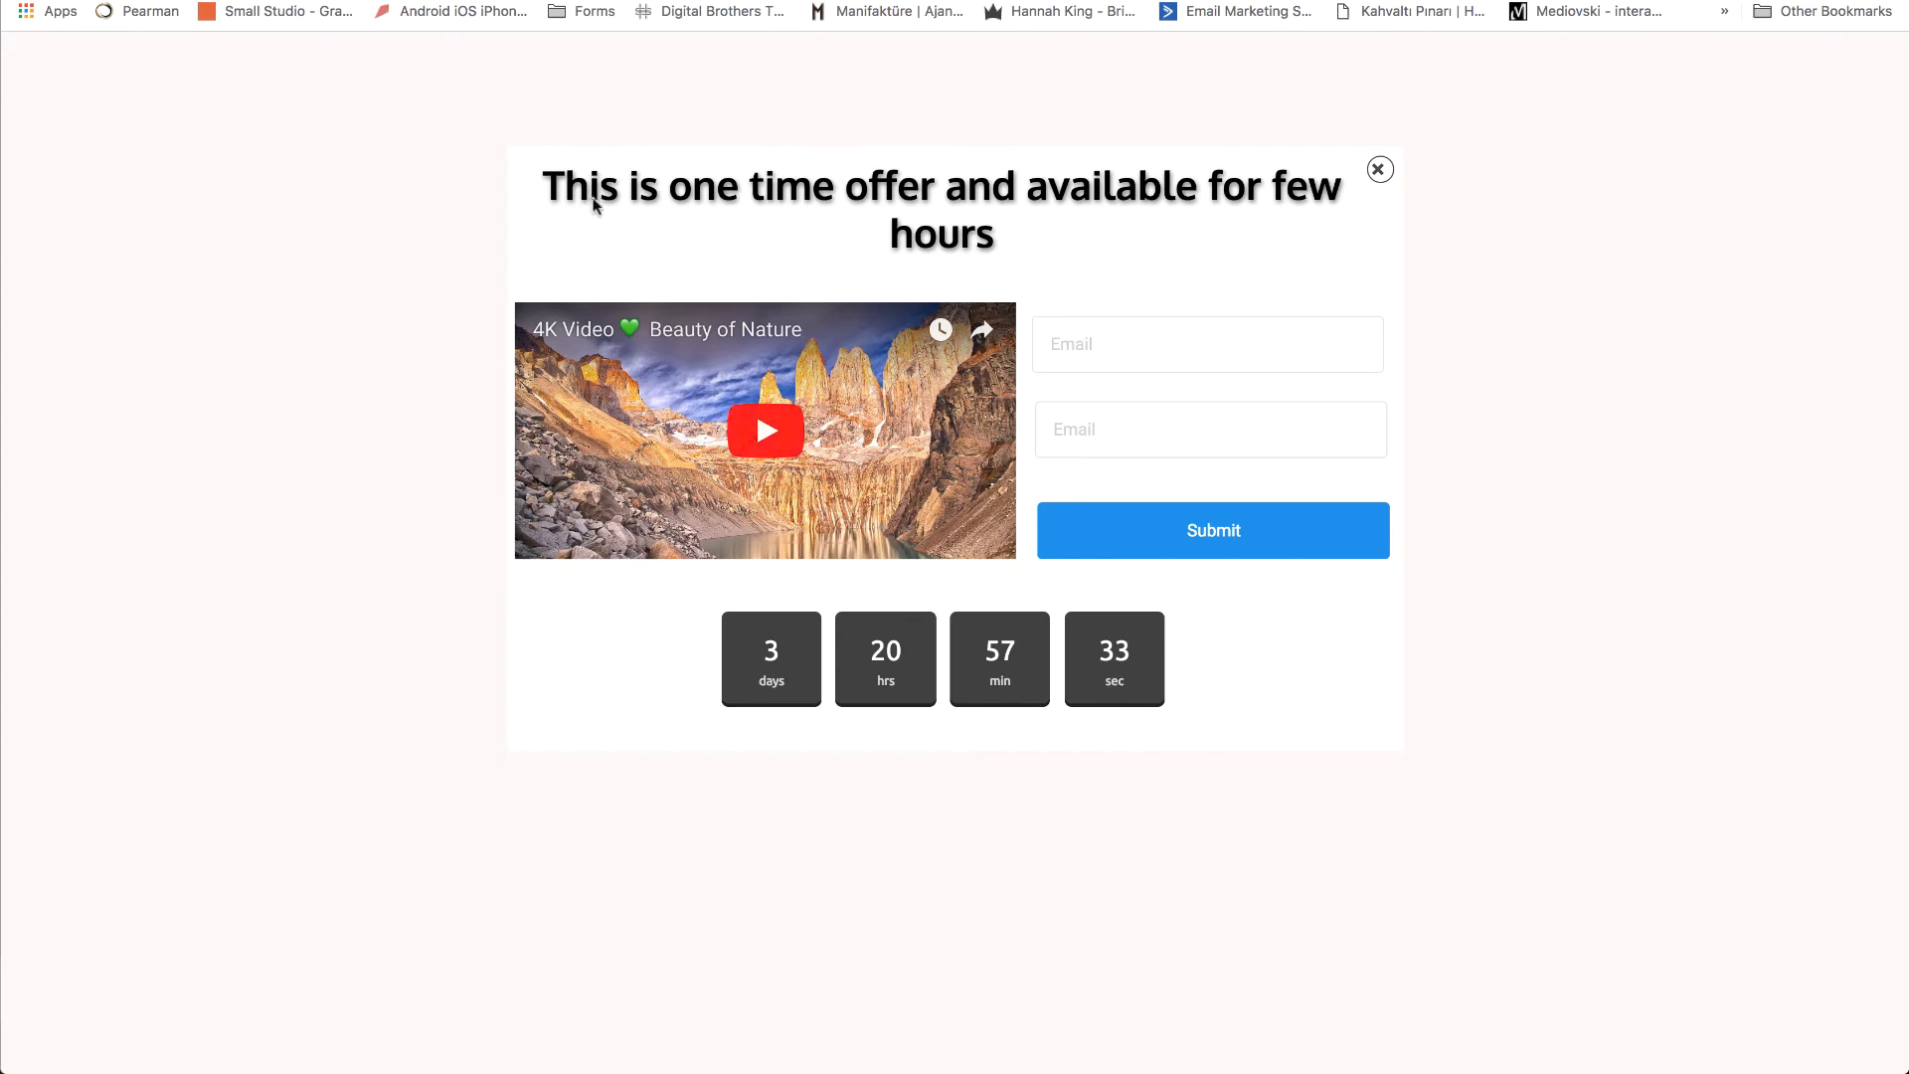
left_click(1379, 172)
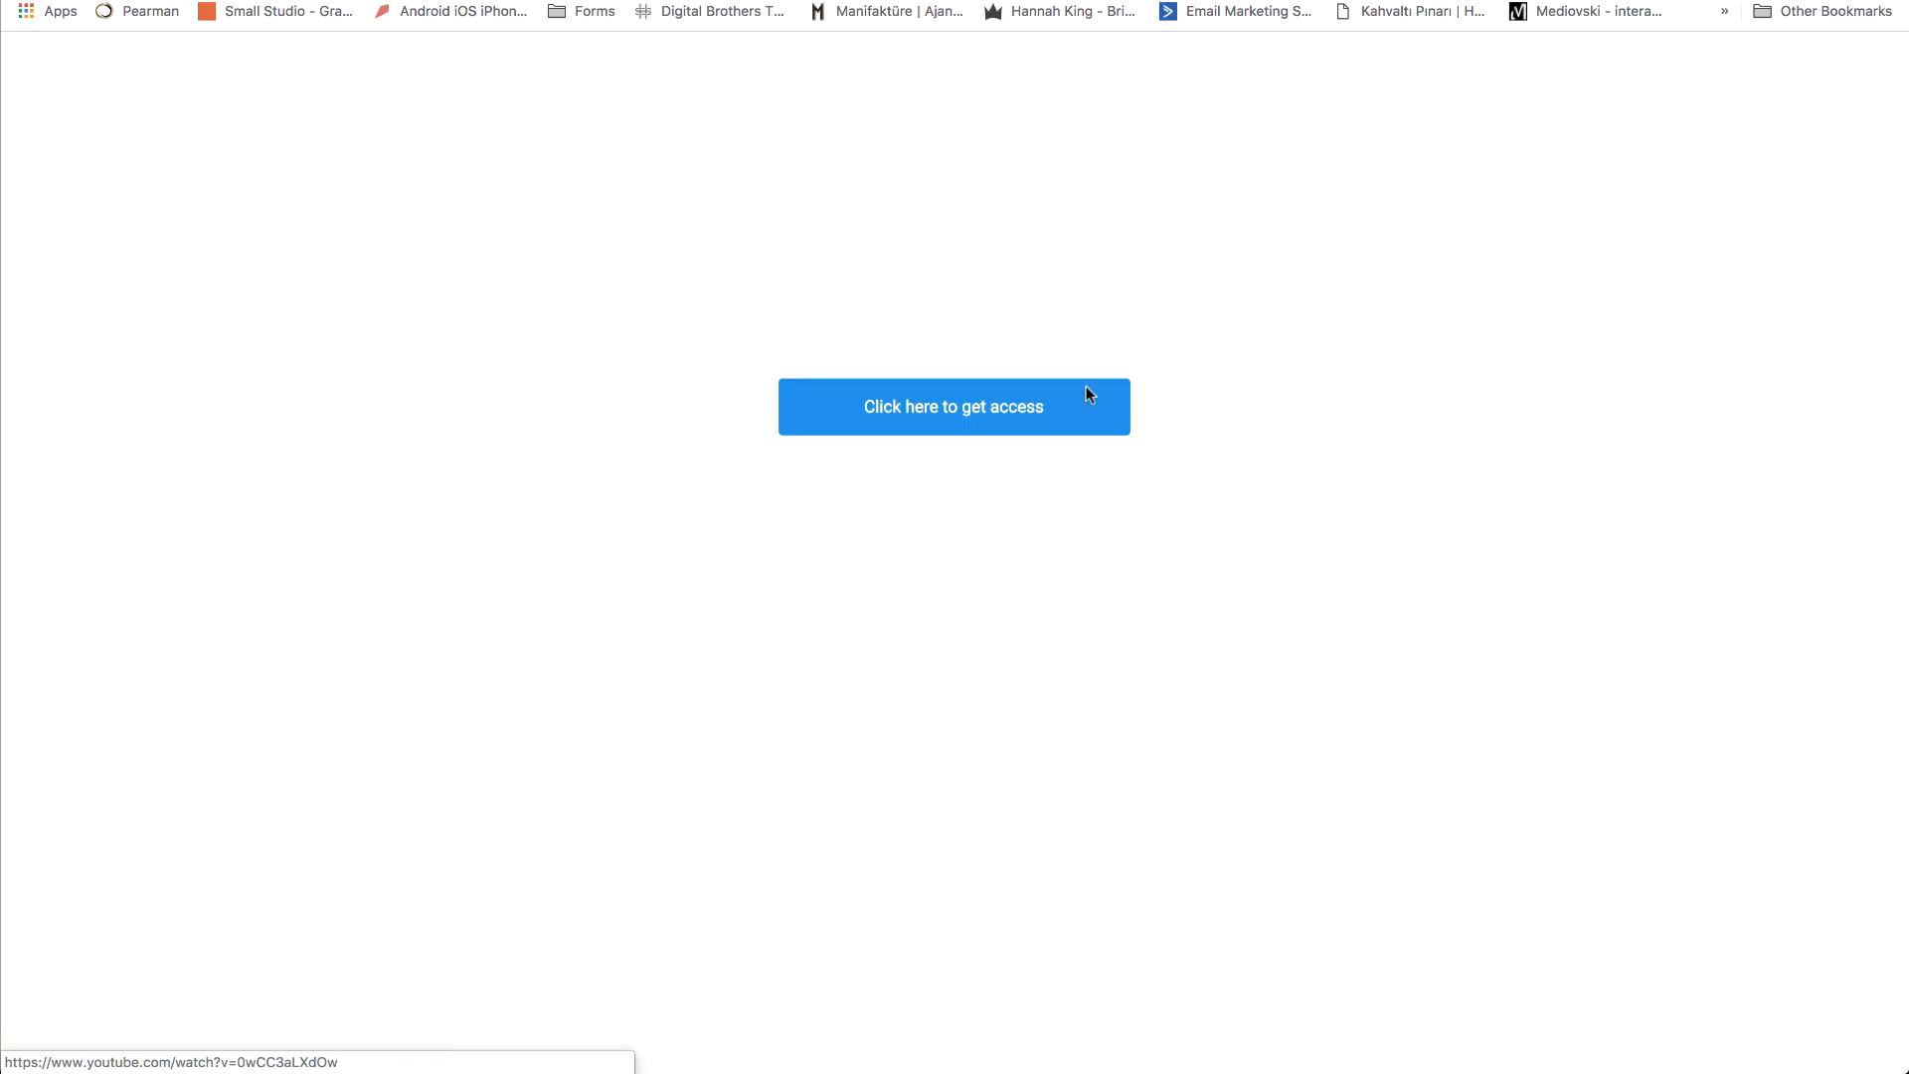
left_click(1087, 390)
left_click(1378, 171)
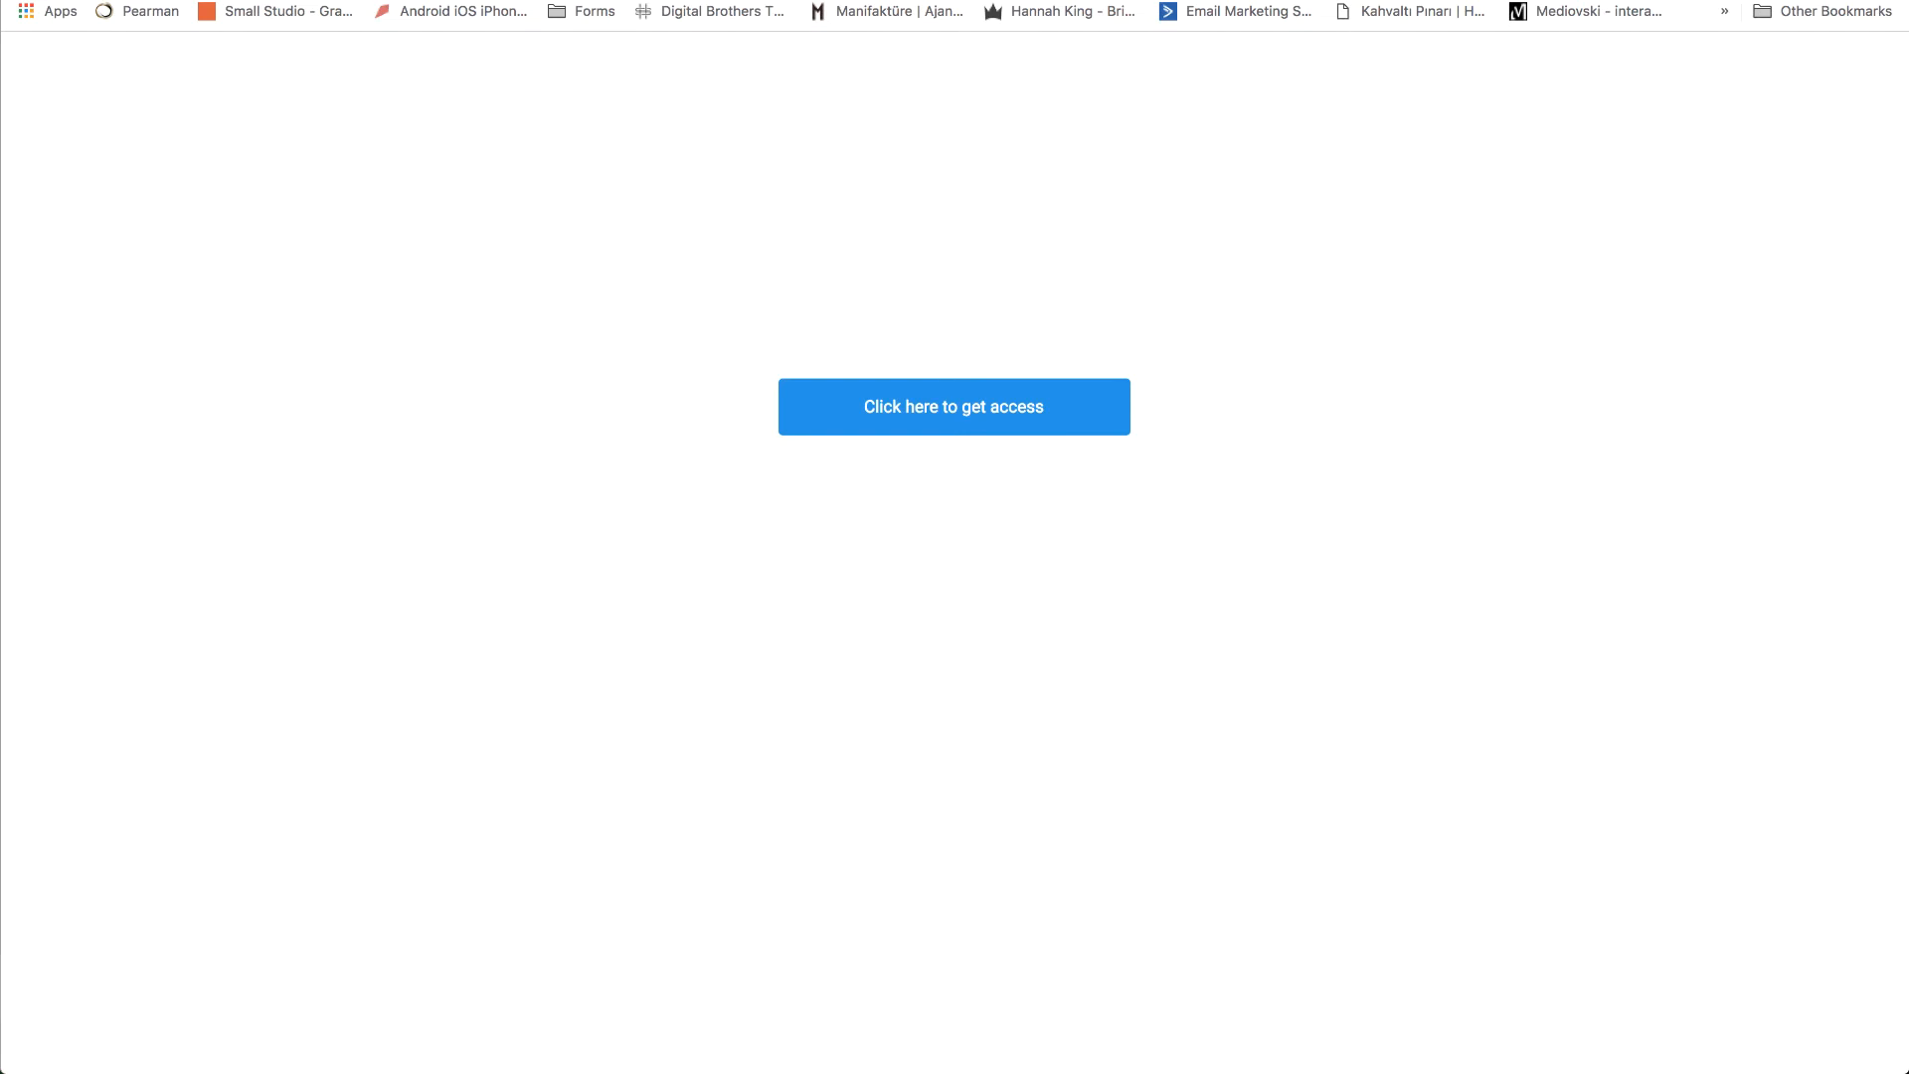
key("super+w")
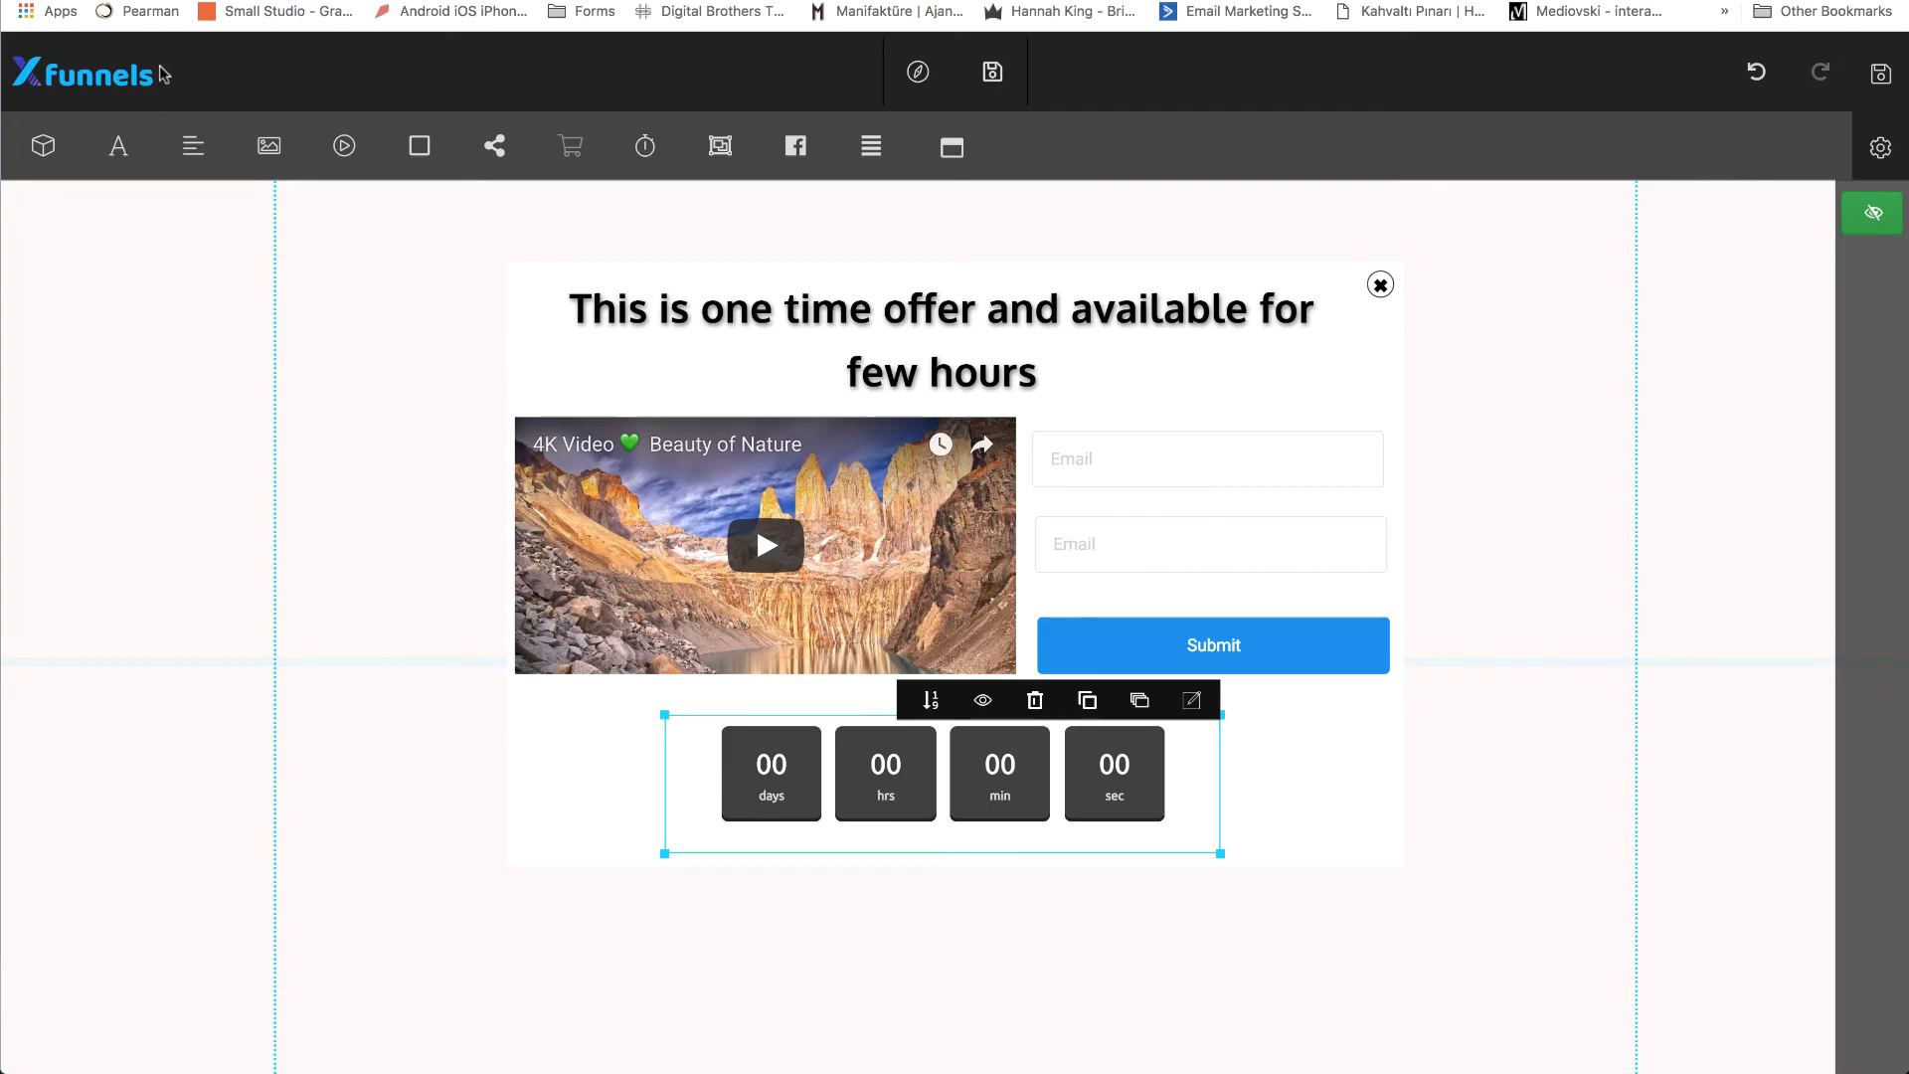
Insert the teal video-and-paragraph preset from the Modal Popups category as a second popup.
left_click(45, 147)
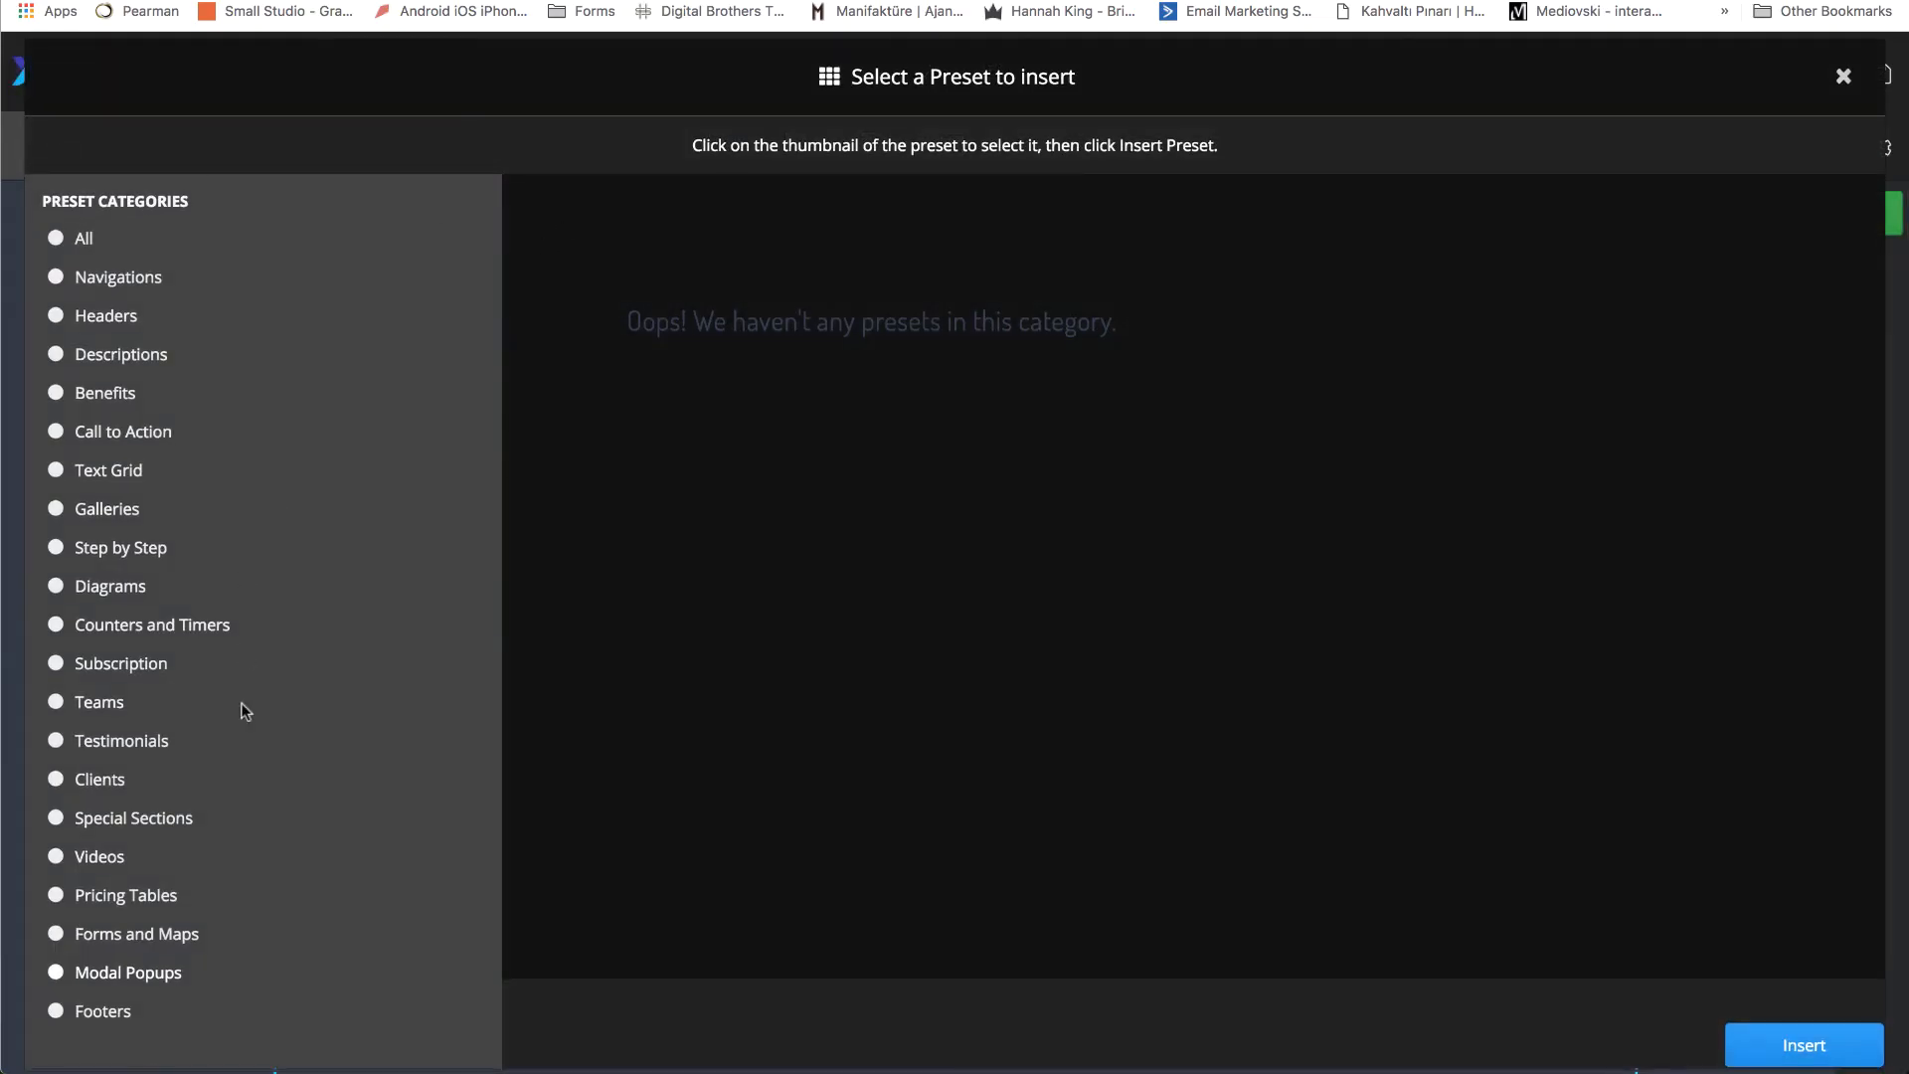
left_click(60, 974)
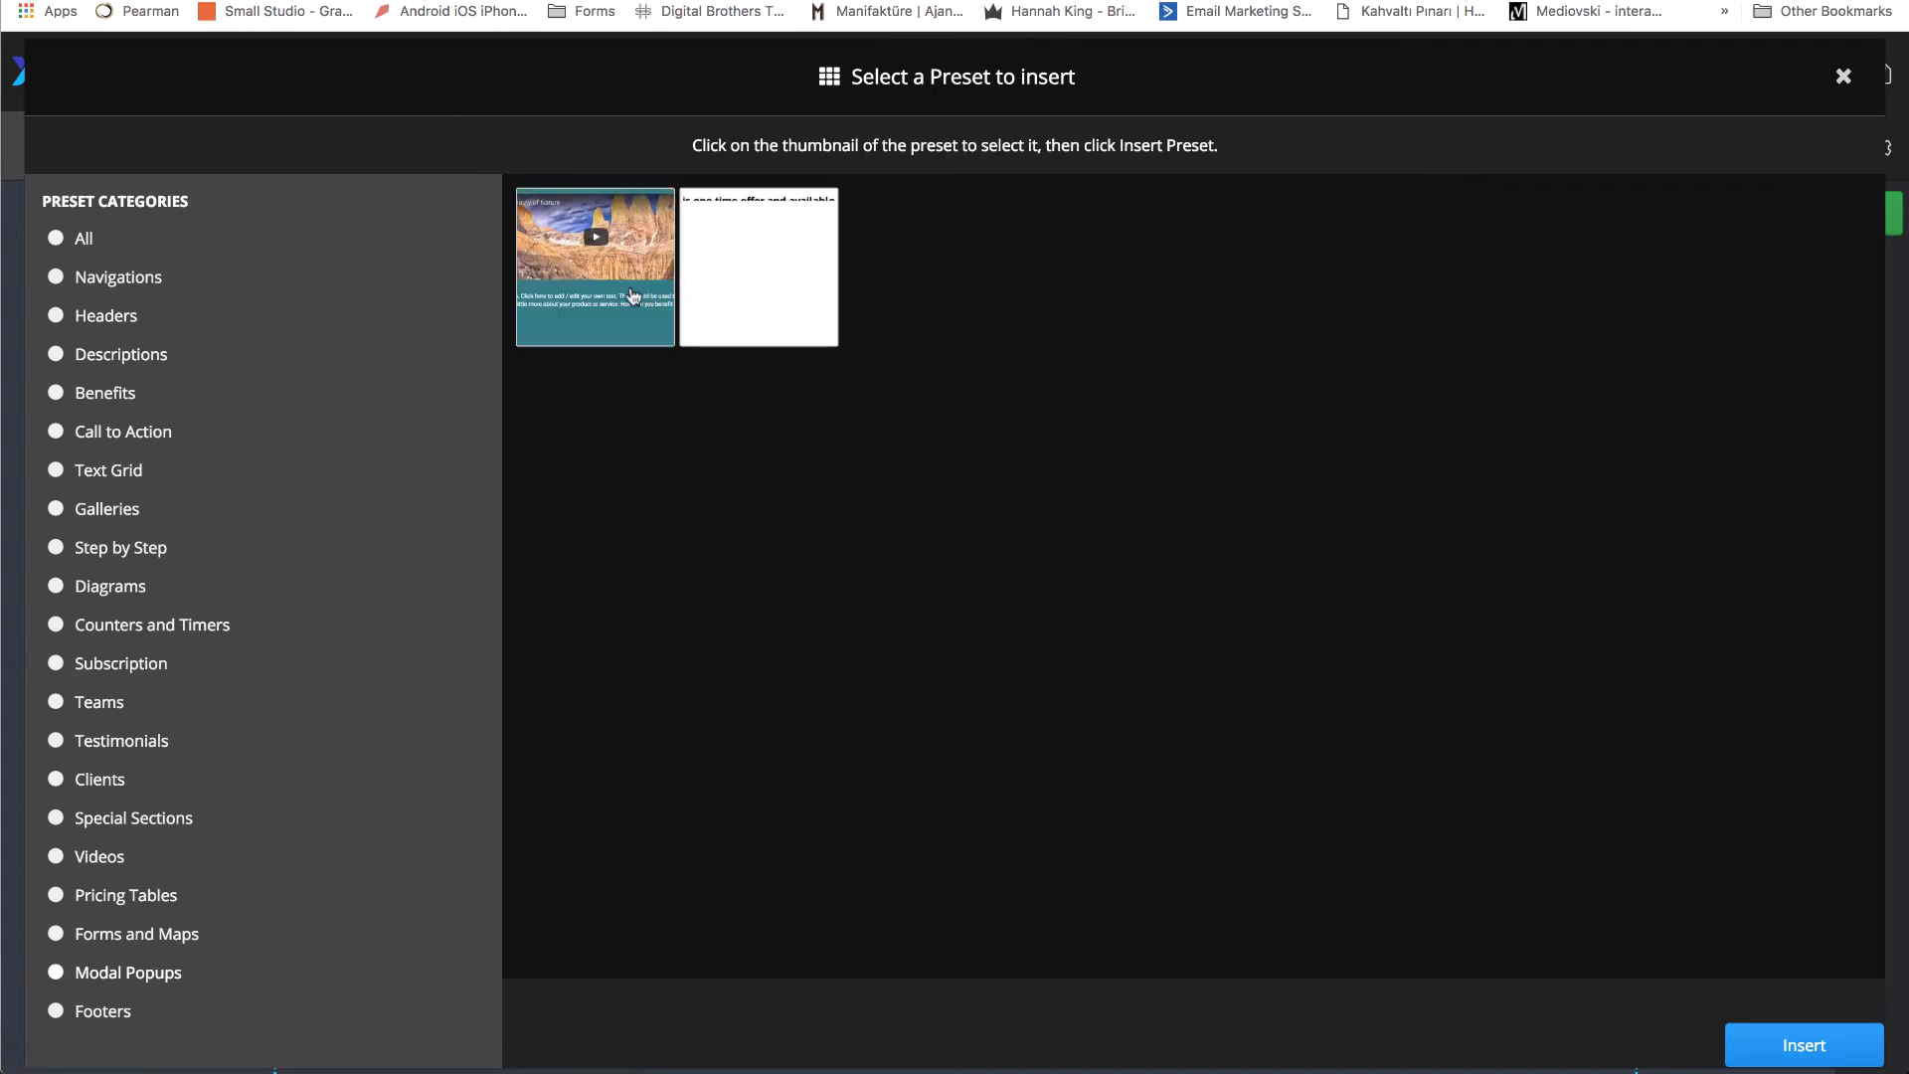
left_click(624, 294)
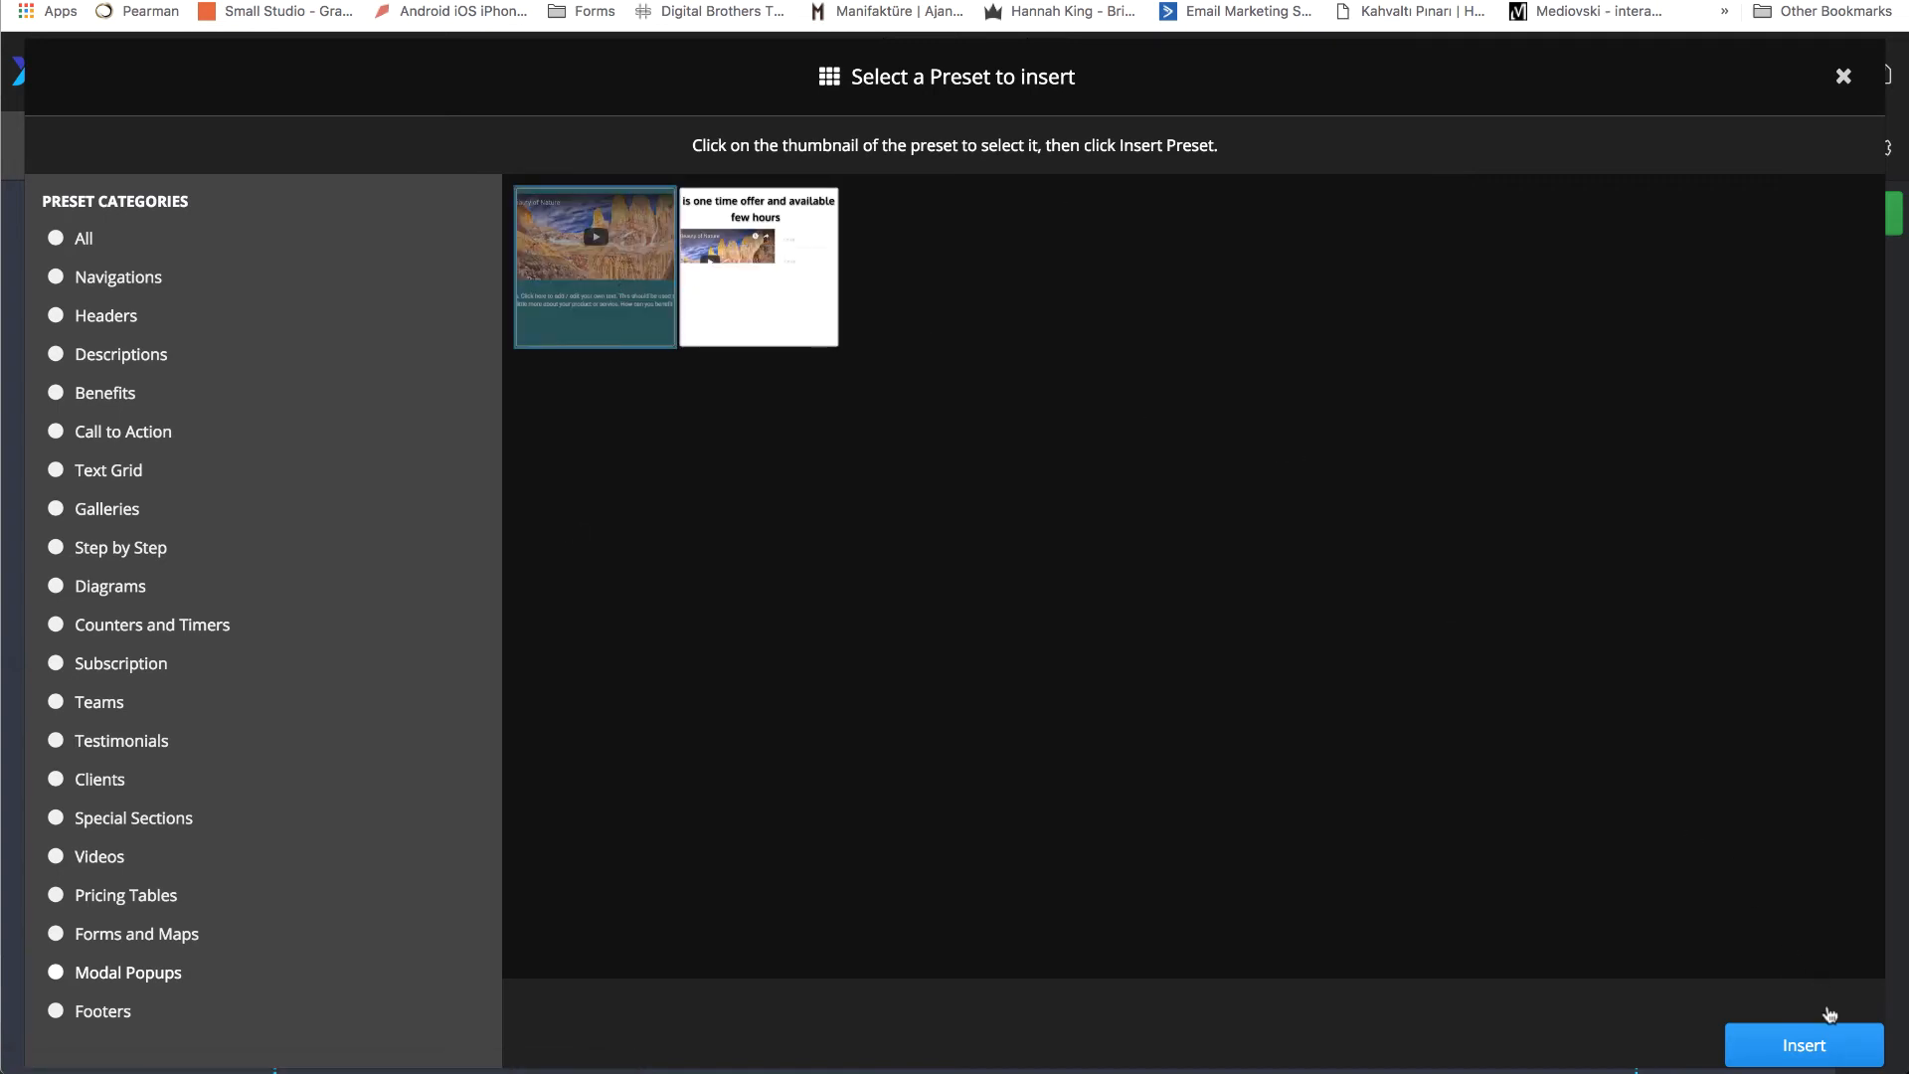
left_click(1807, 1048)
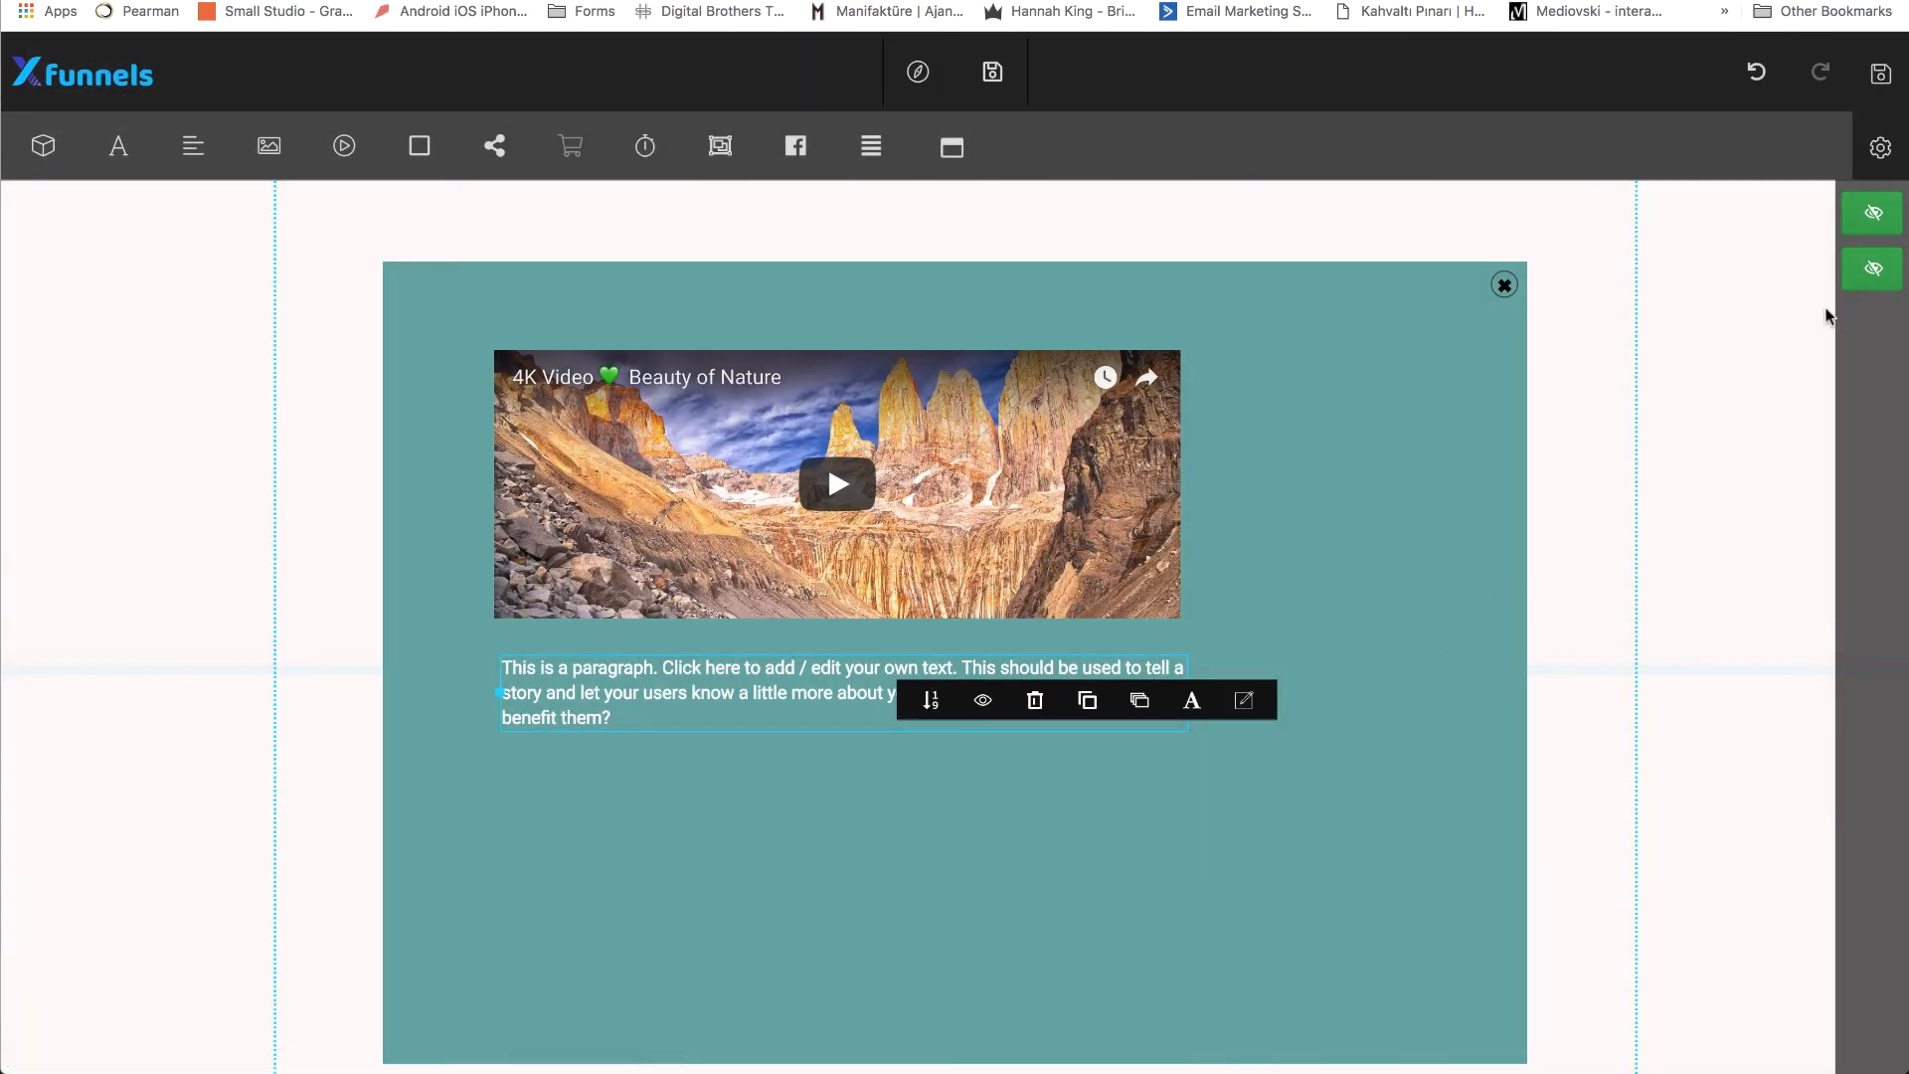
Hide #modal-1, keep #modal-2 on display and remove the video from it.
left_click(1888, 230)
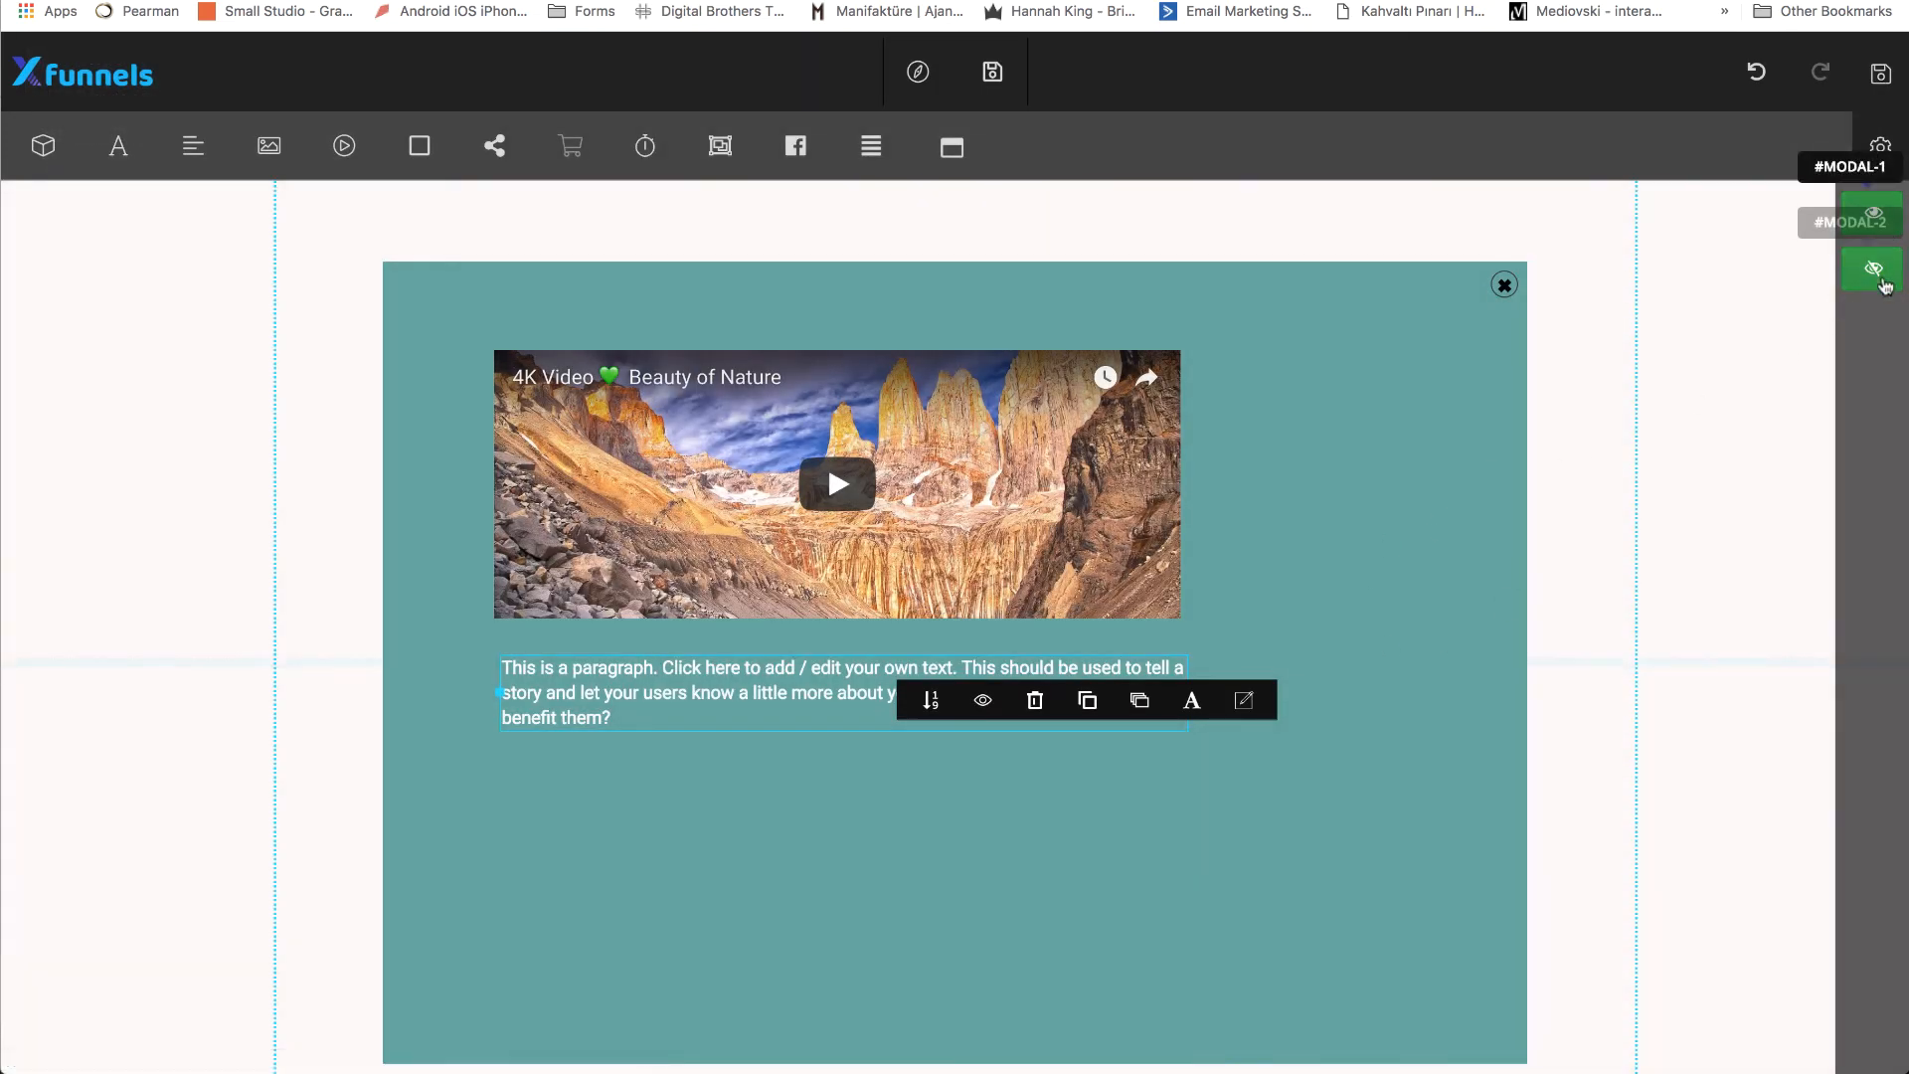
left_click(1883, 276)
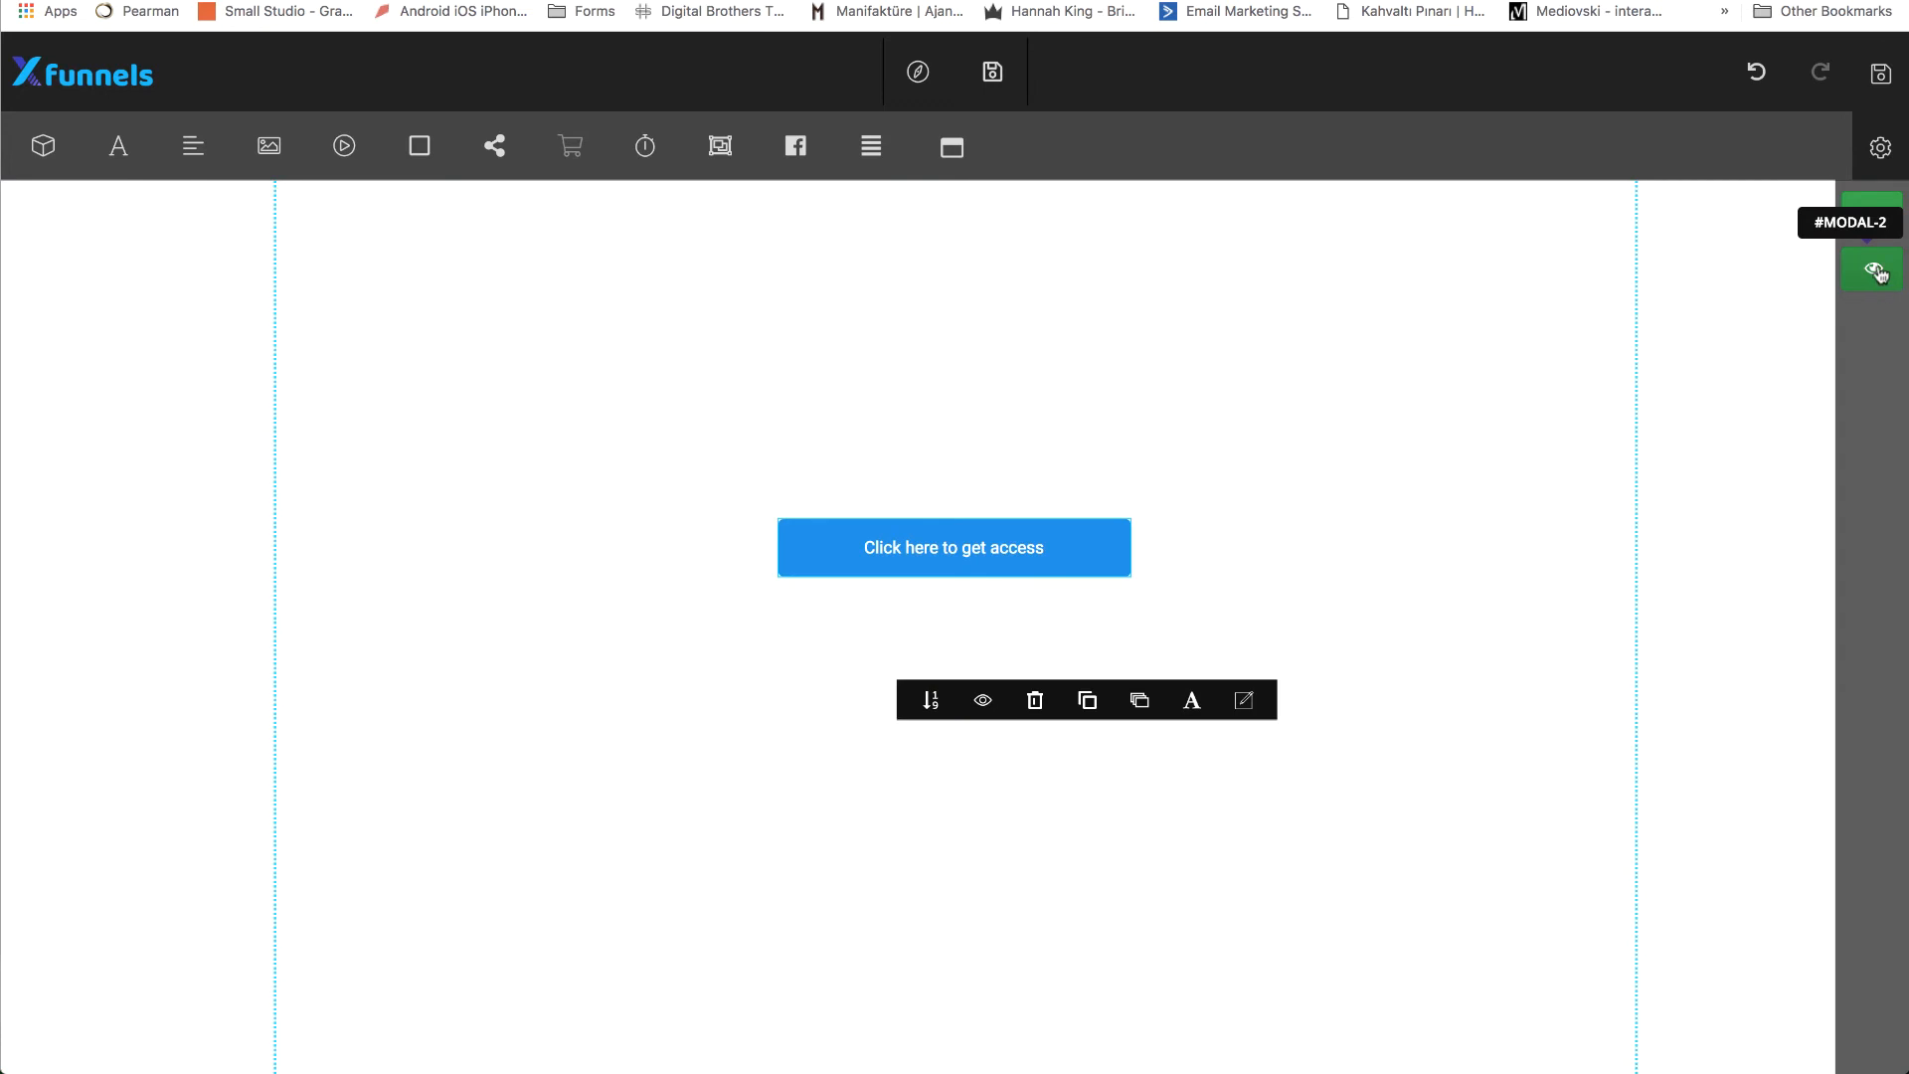
left_click(1879, 273)
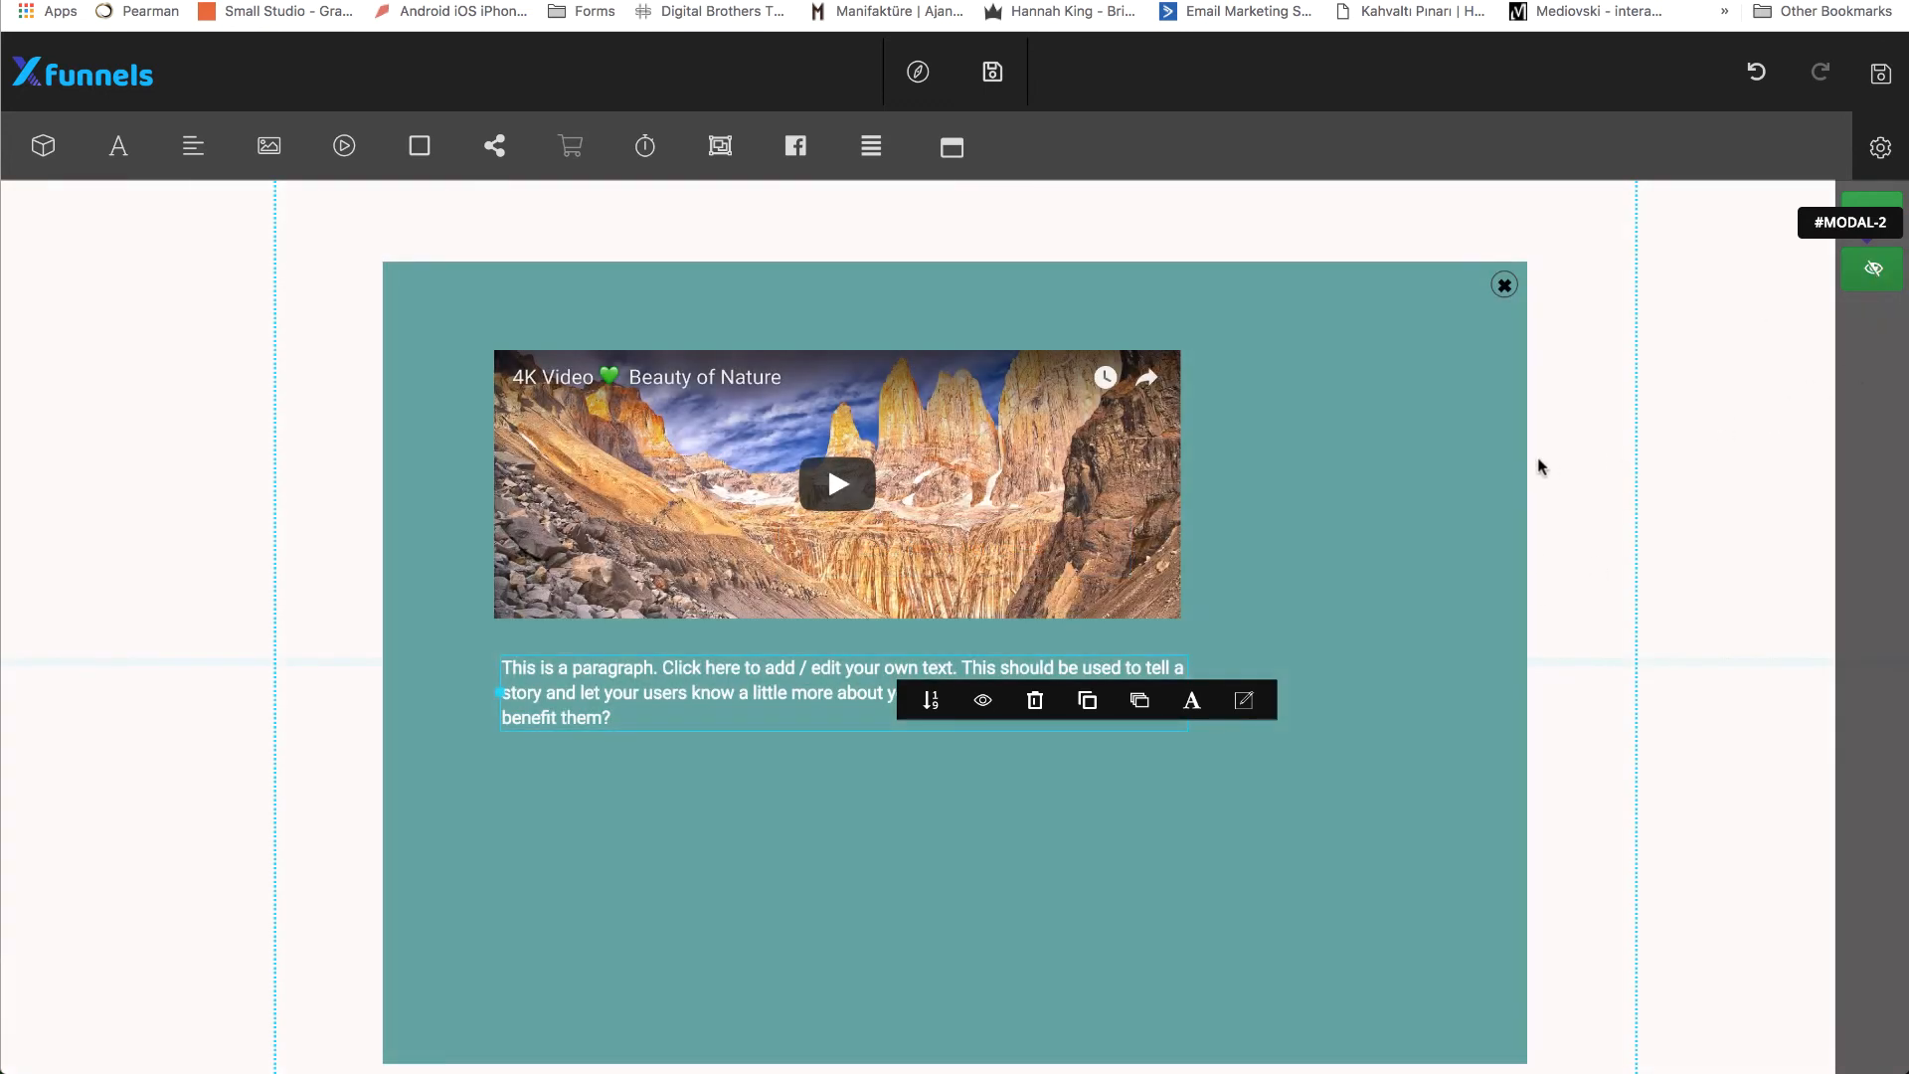
left_click(950, 485)
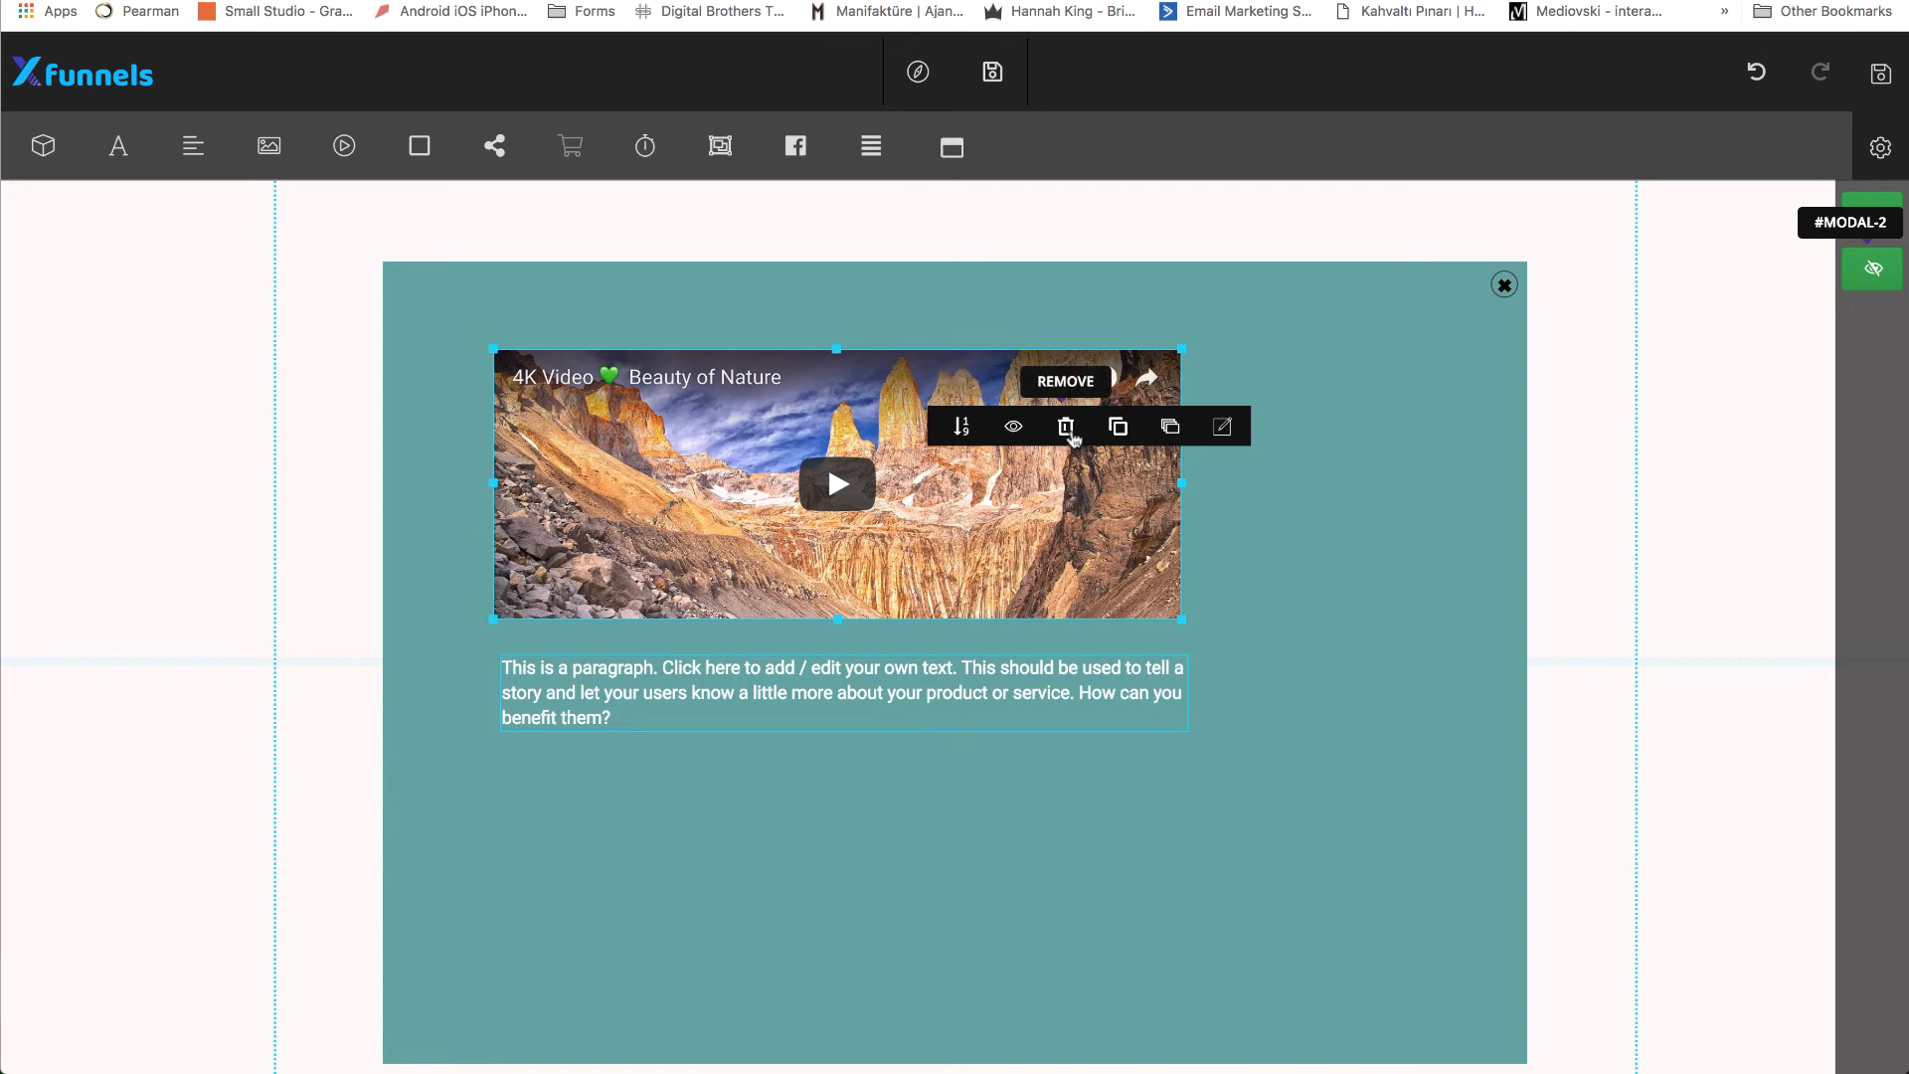
left_click(1066, 428)
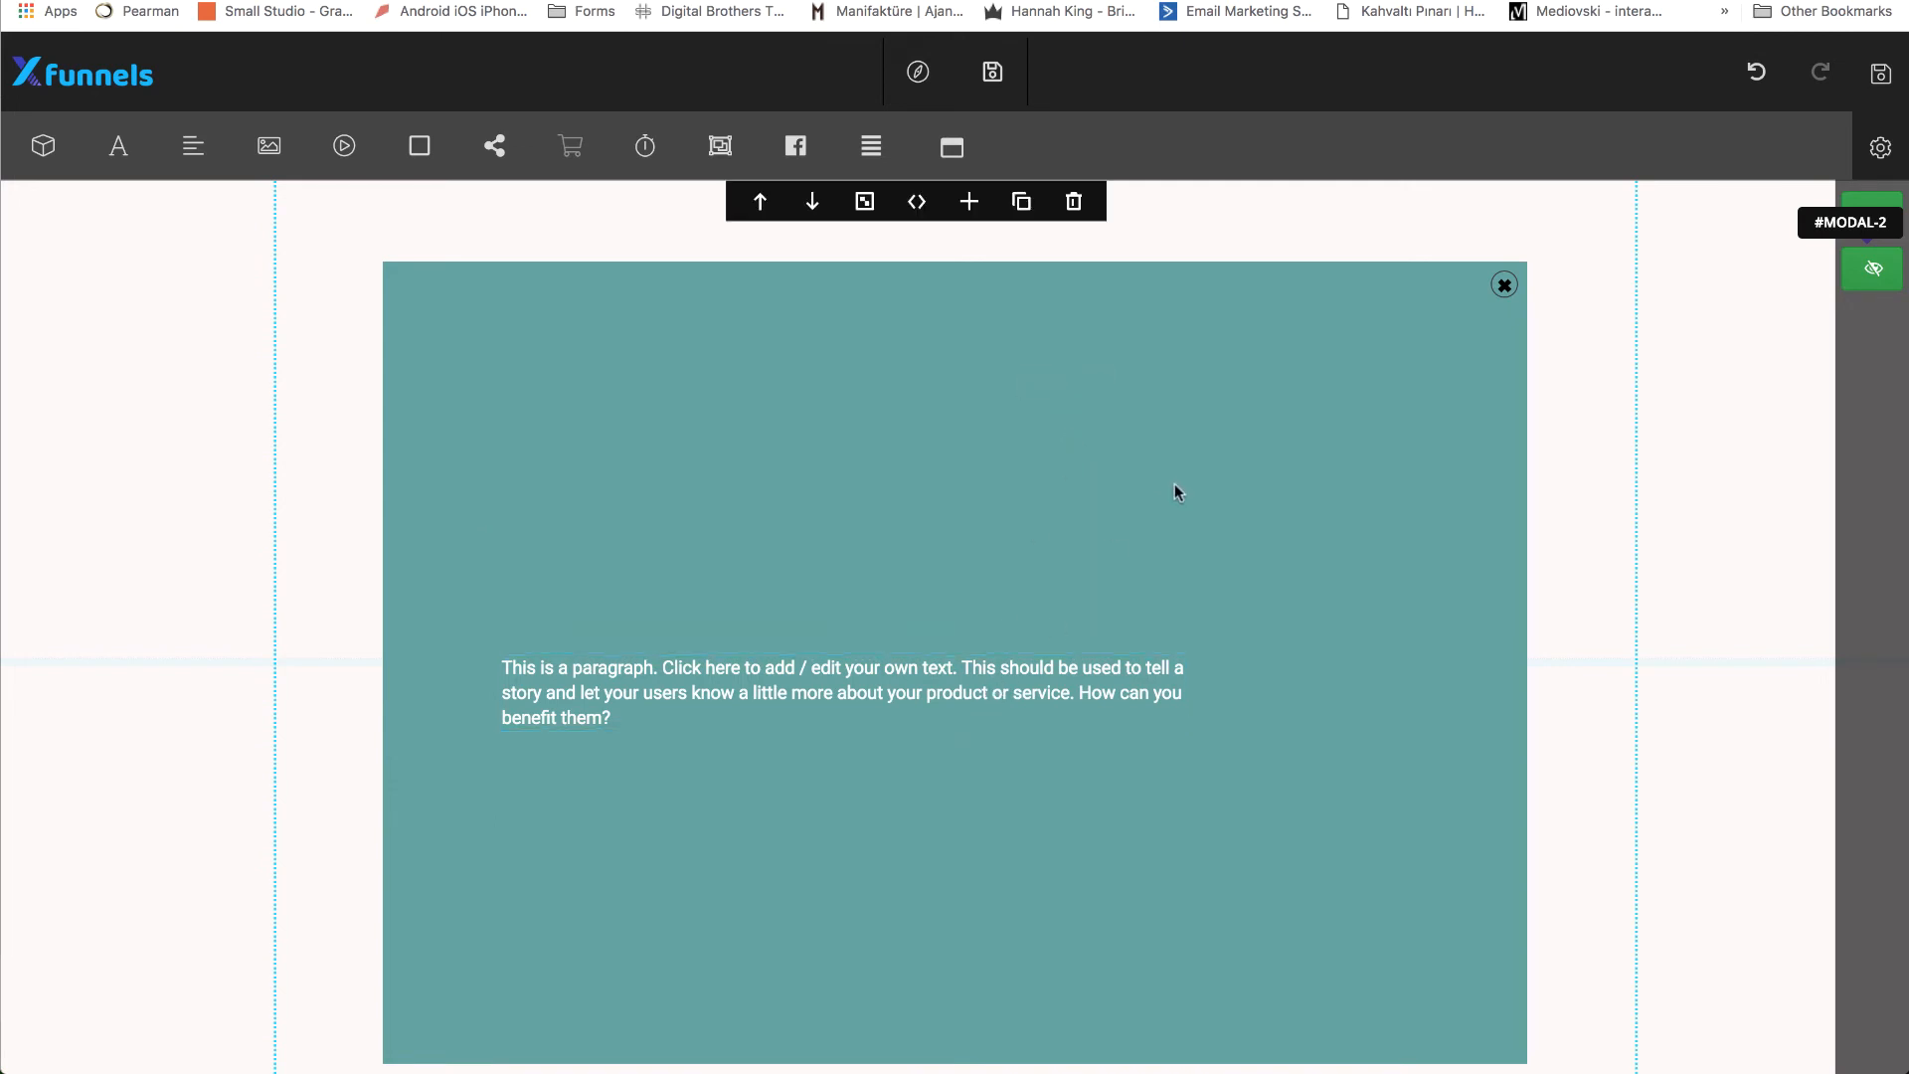
Widen the #modal-2 popup to the maximum modal width and reduce its modal height to a short banner strip.
left_click(864, 201)
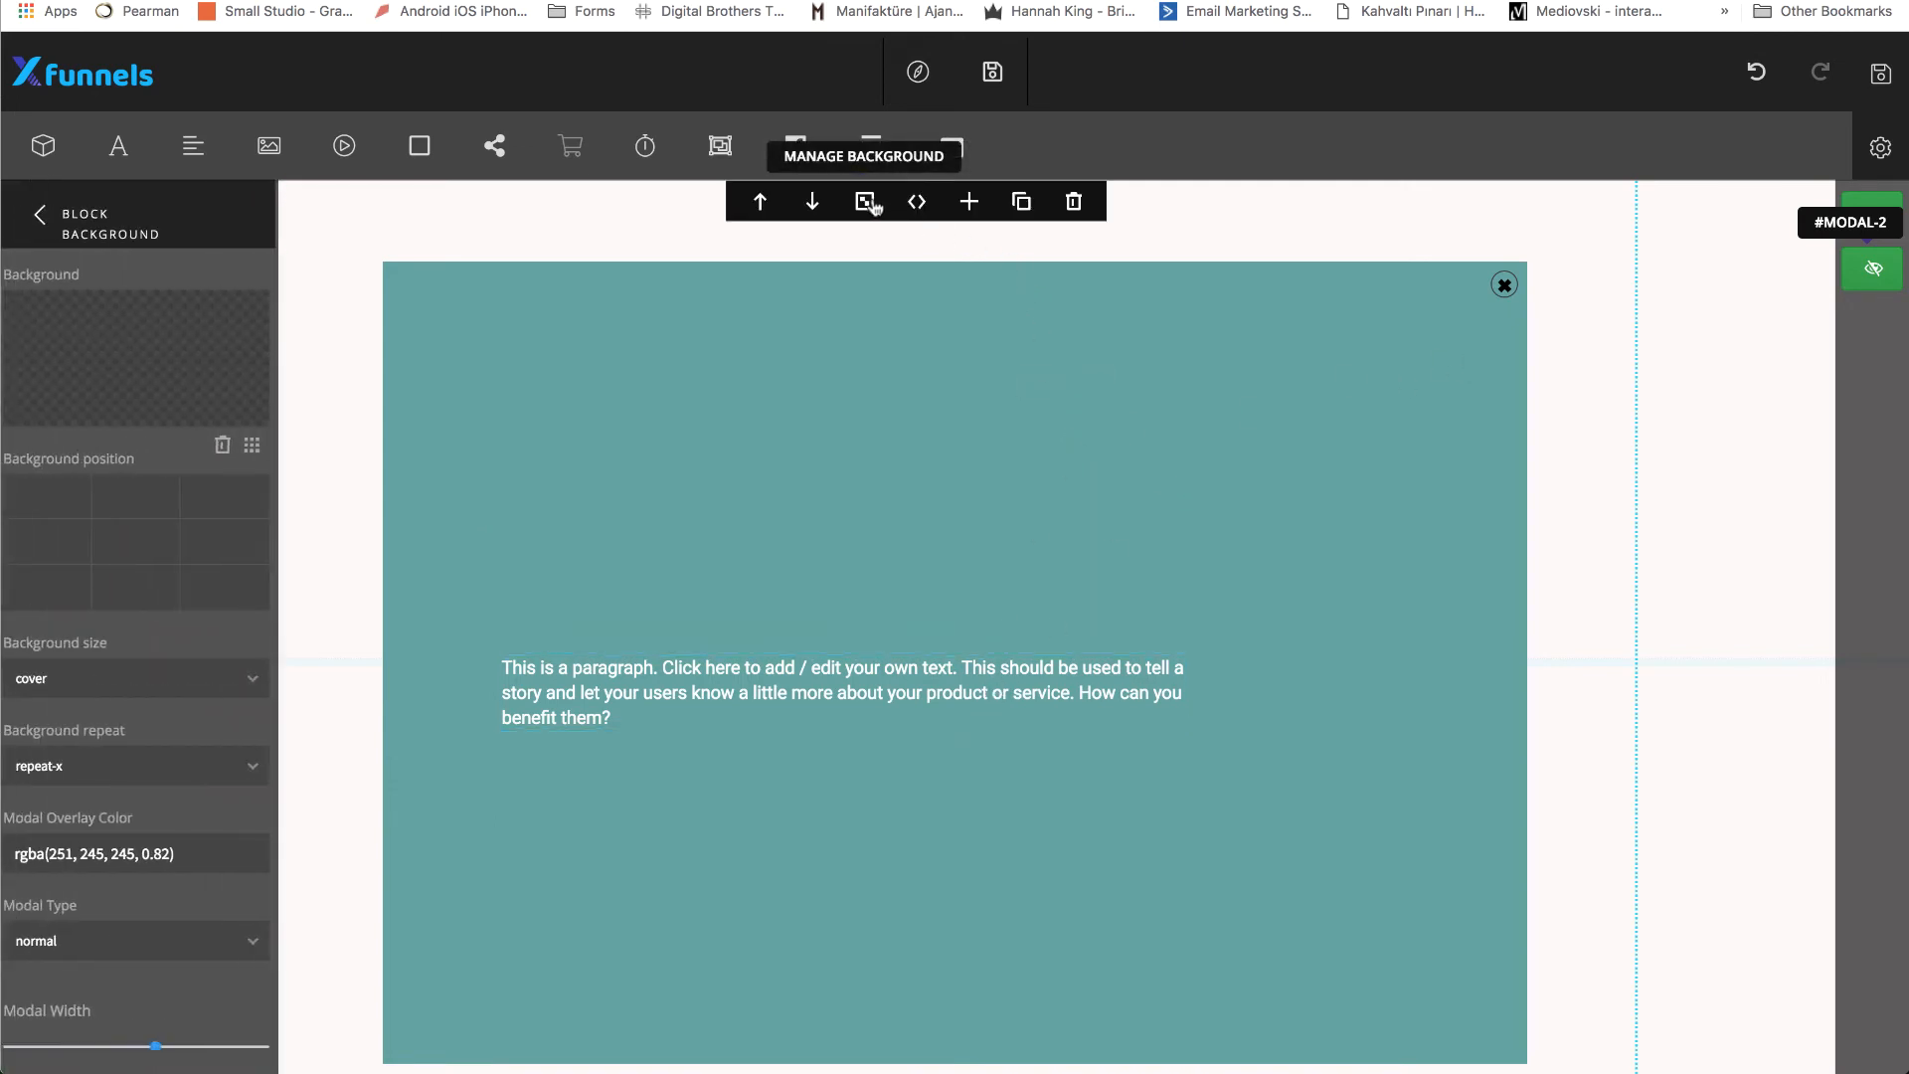
scroll(205, 513, "down", 5)
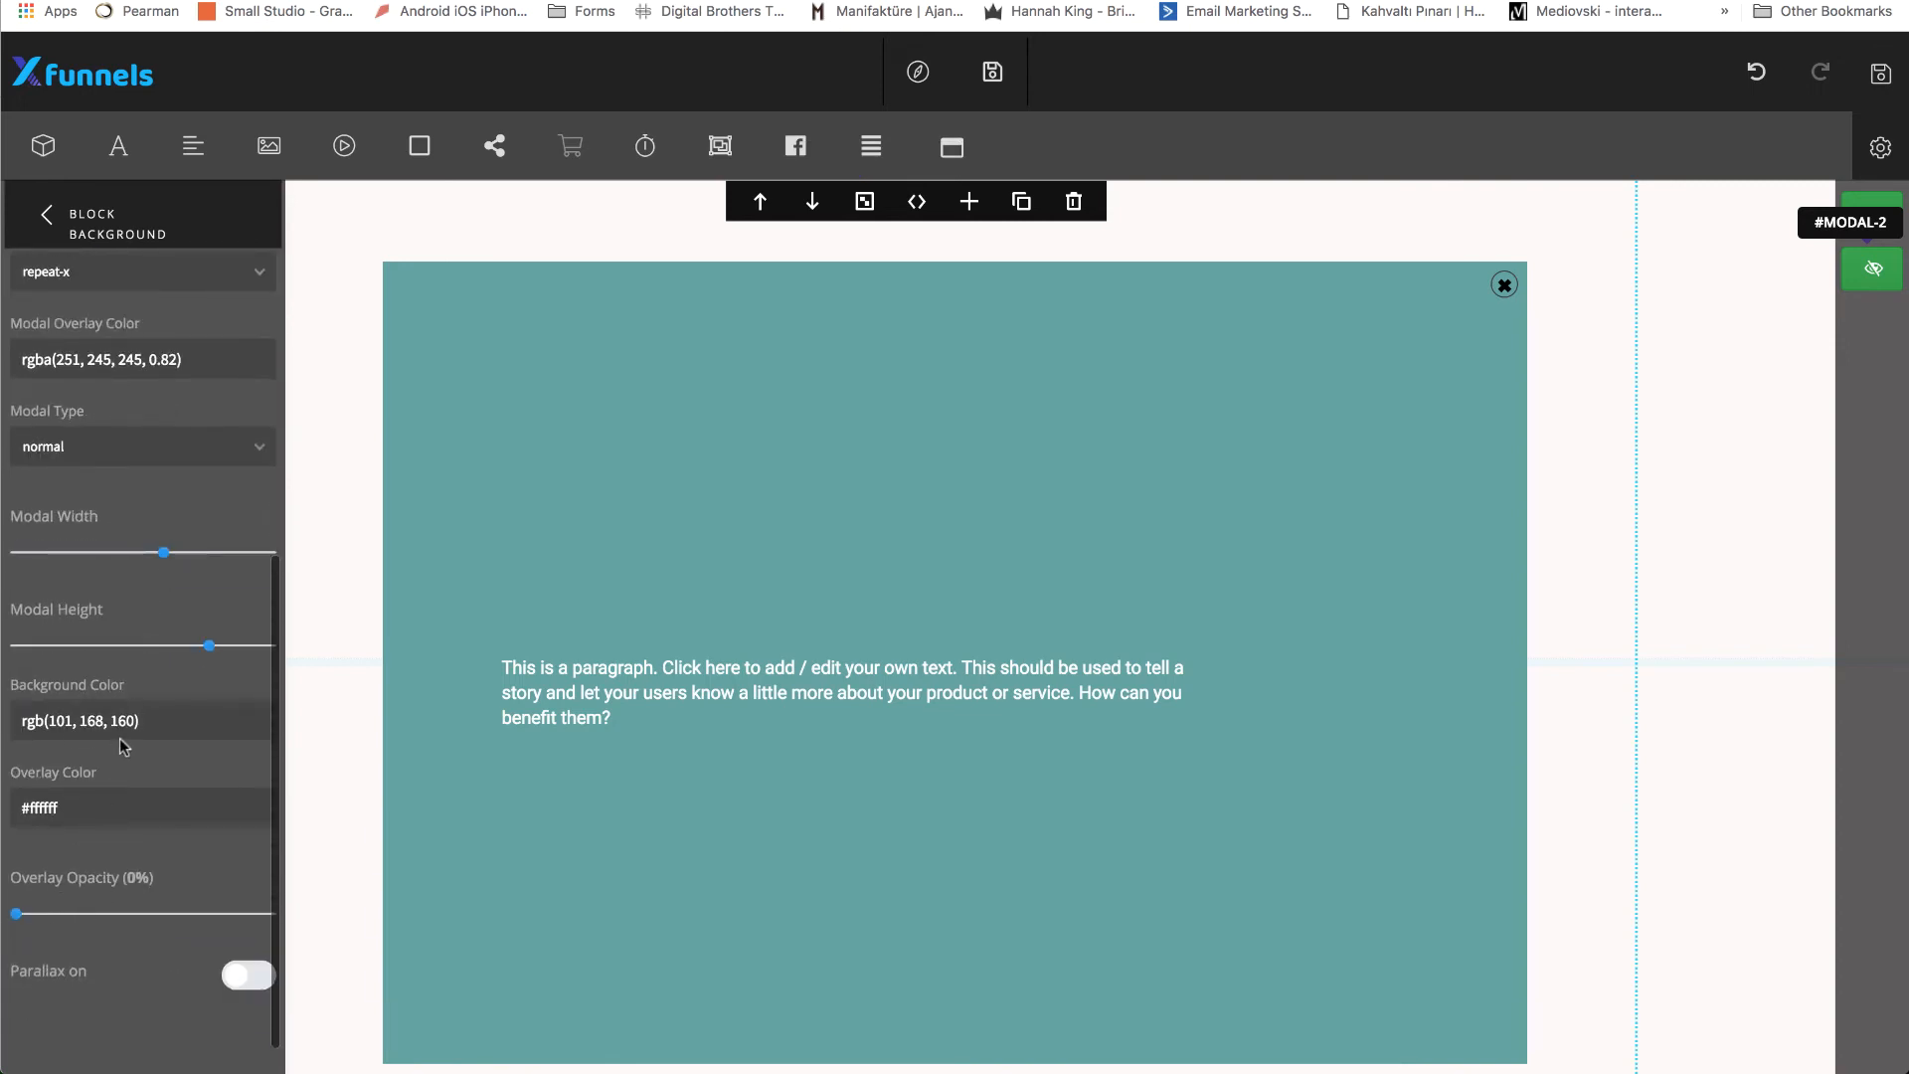
scroll(123, 745, "up", 3)
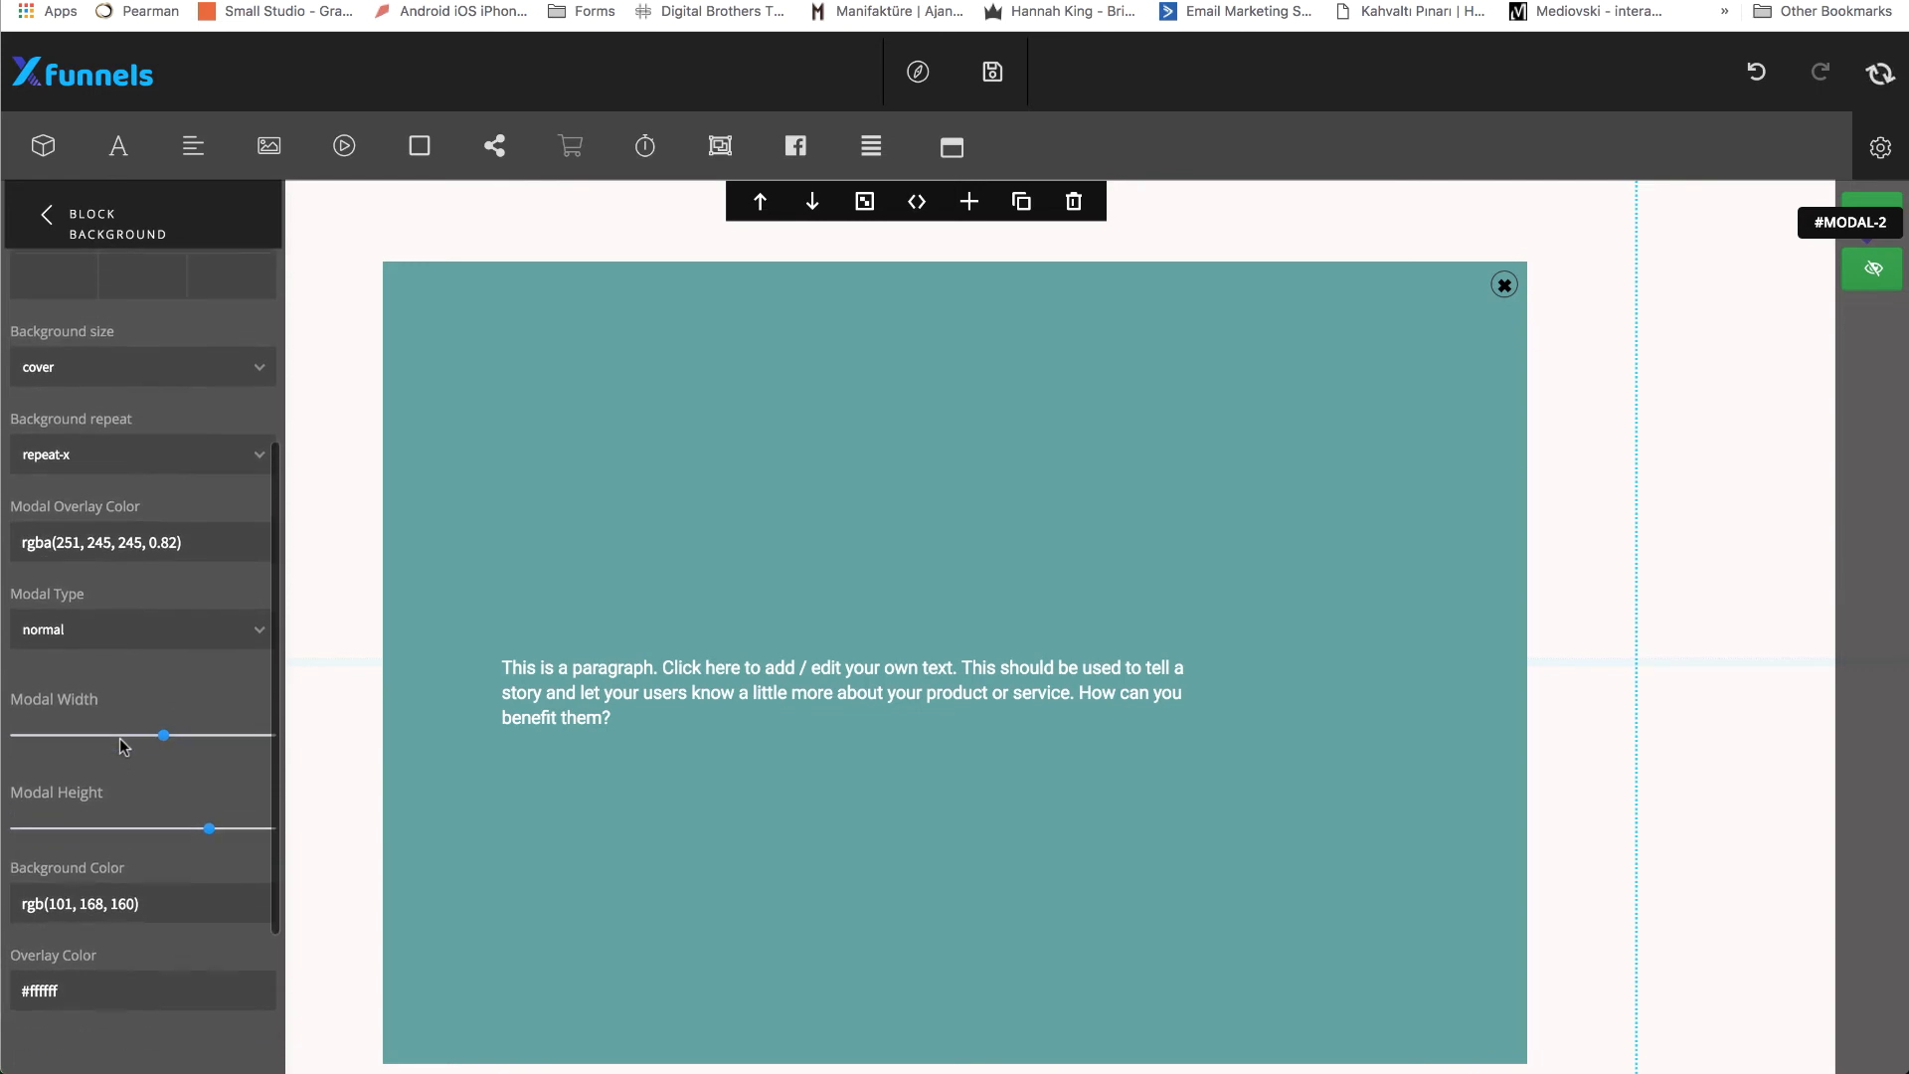
left_click_drag(166, 741, 280, 743)
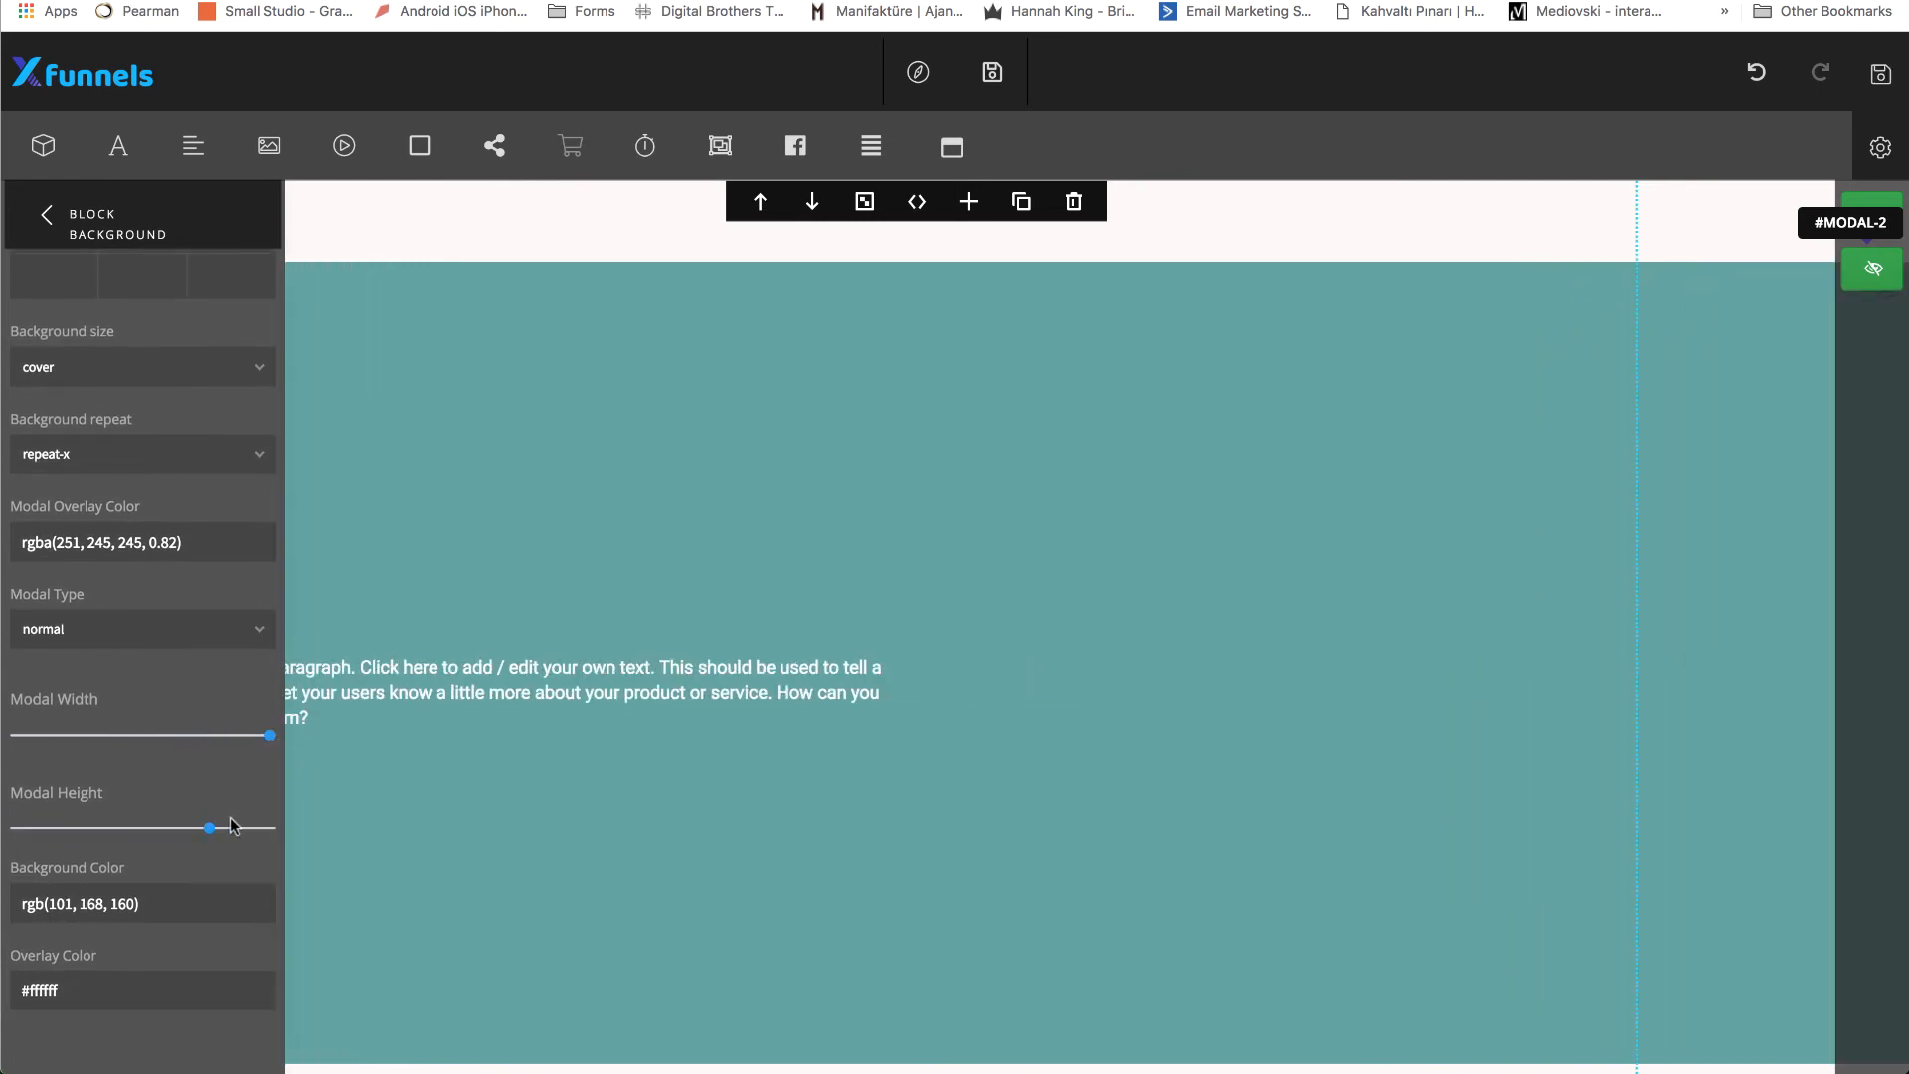
left_click_drag(207, 828, 56, 821)
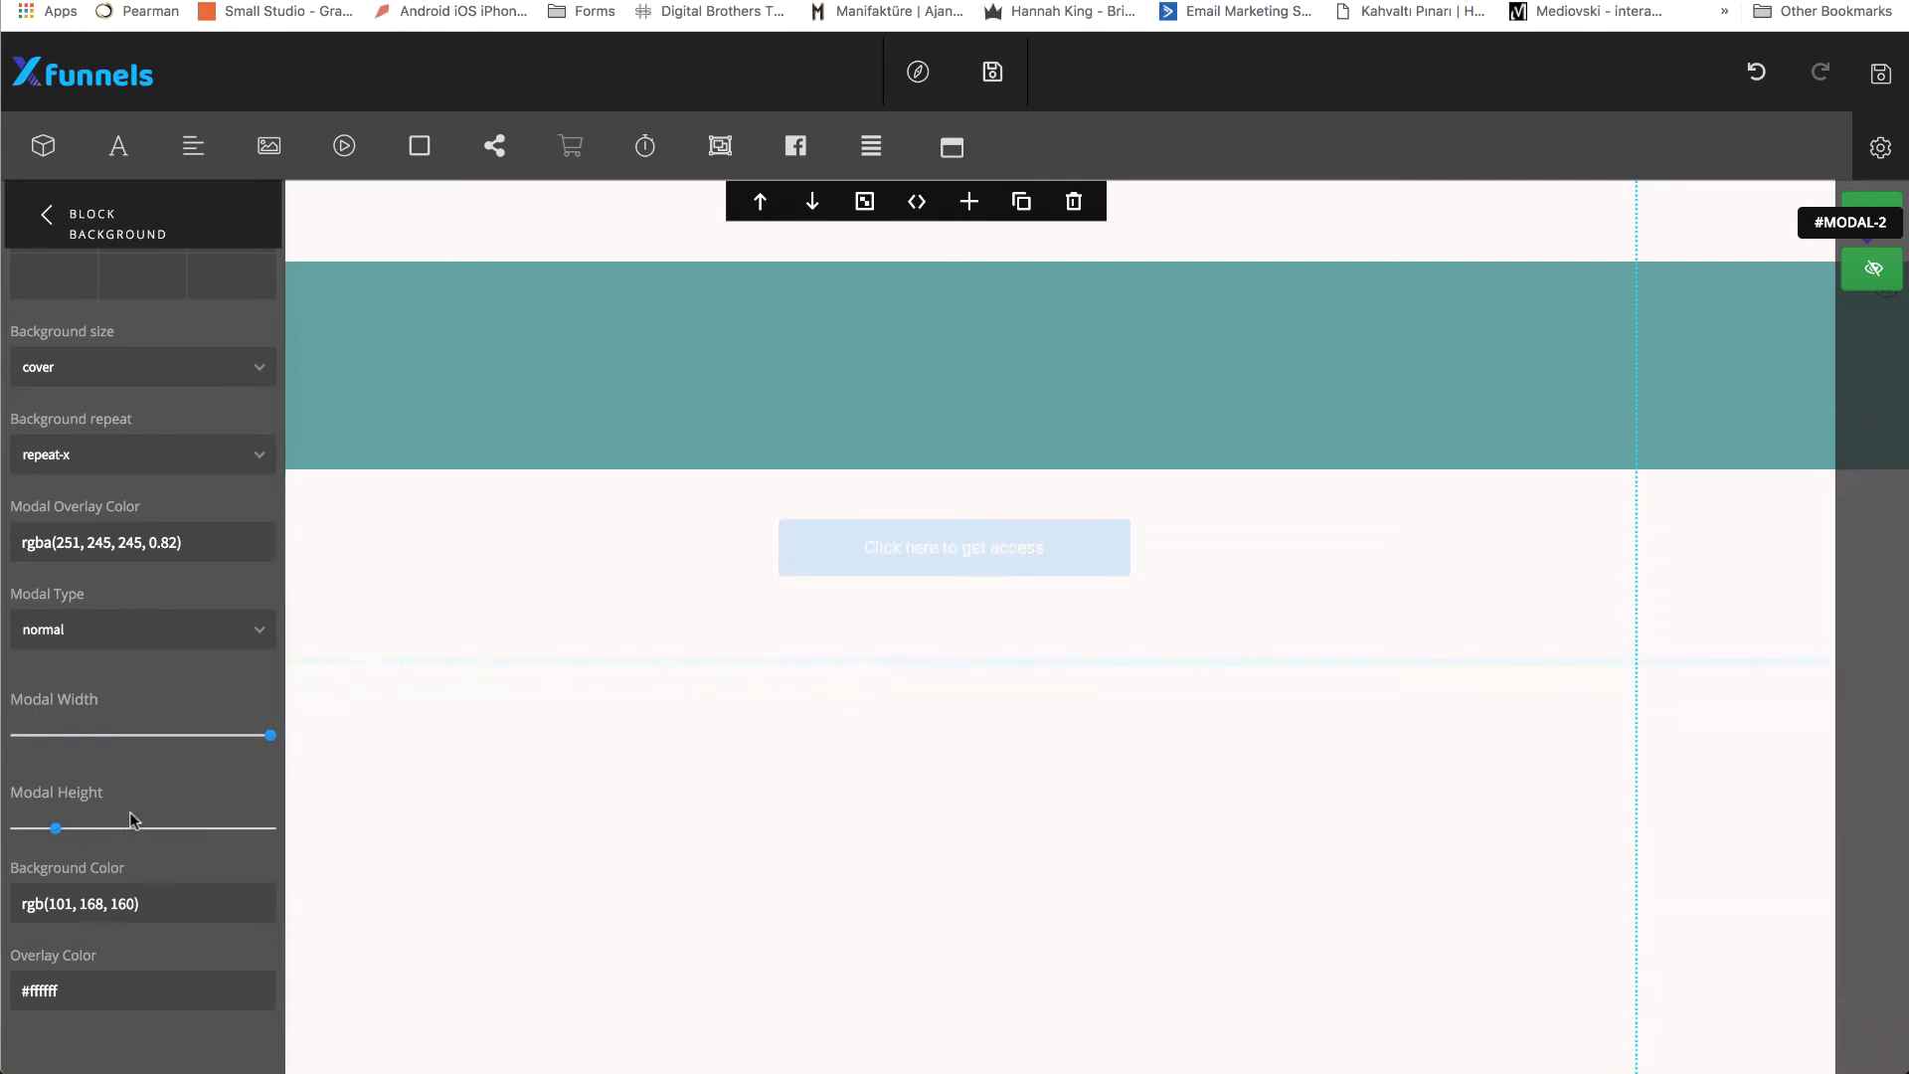
Set the popup's background color to rgb(51, 51, 51) and move the paragraph inside the banner strip.
left_click(126, 902)
left_click_drag(143, 949, 68, 1027)
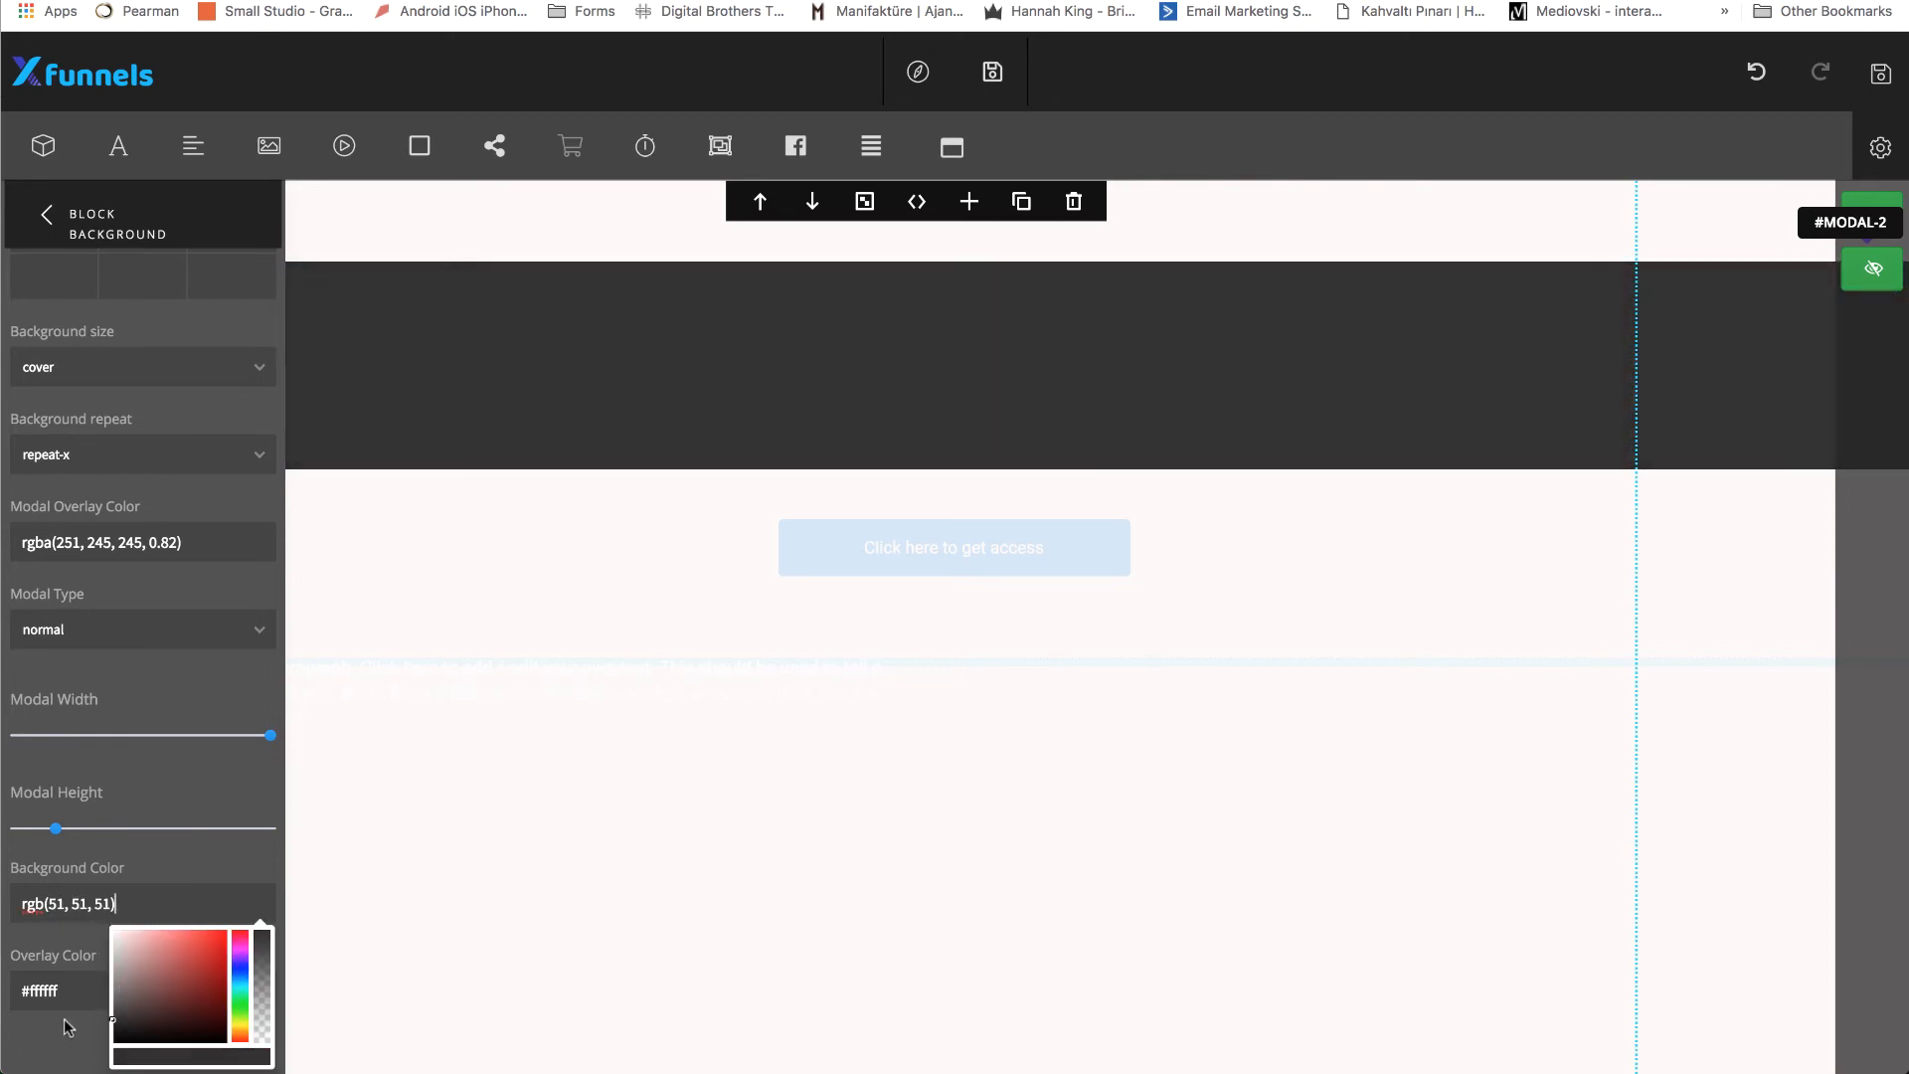
left_click(115, 867)
left_click_drag(690, 639, 969, 341)
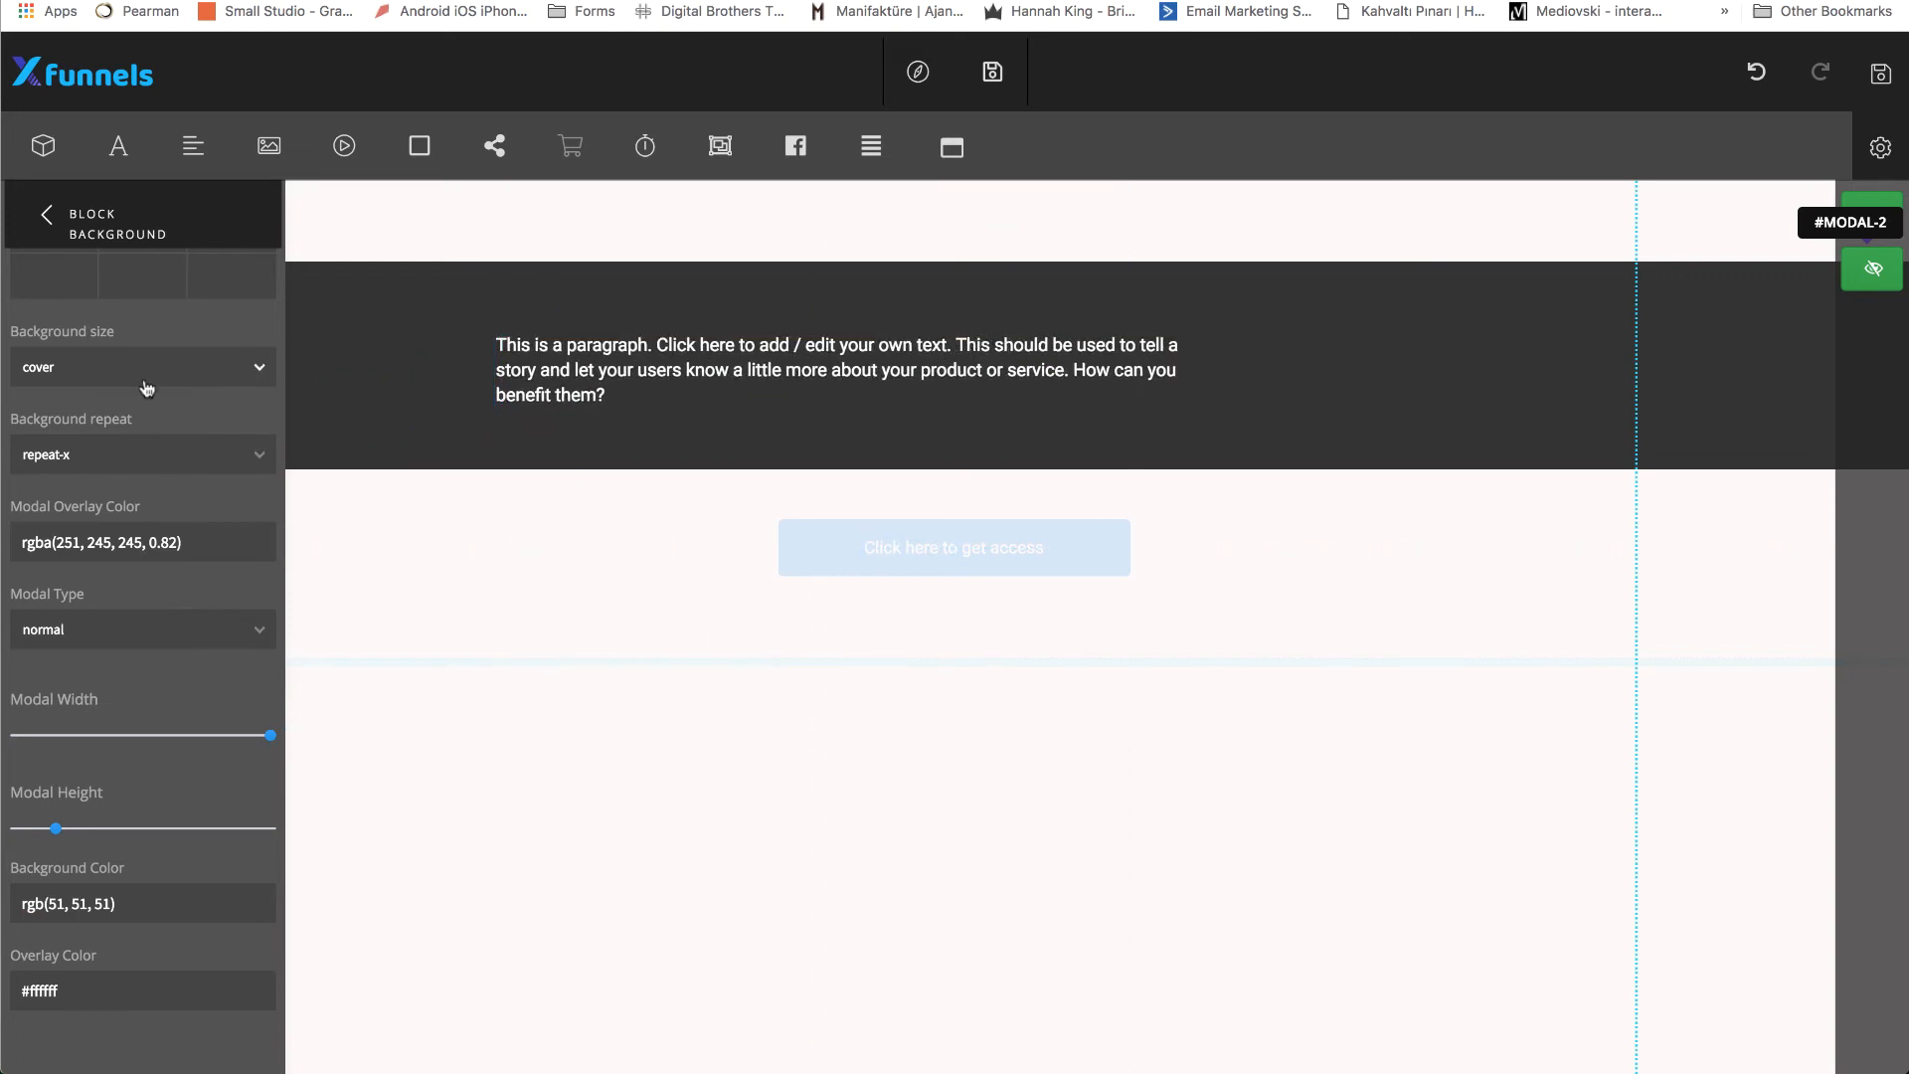
Set the popup's overlay color to rgba(0, 0, 0, 0.39) and try out a higher overlay opacity.
scroll(145, 487, "down", 1)
scroll(256, 714, "down", 5)
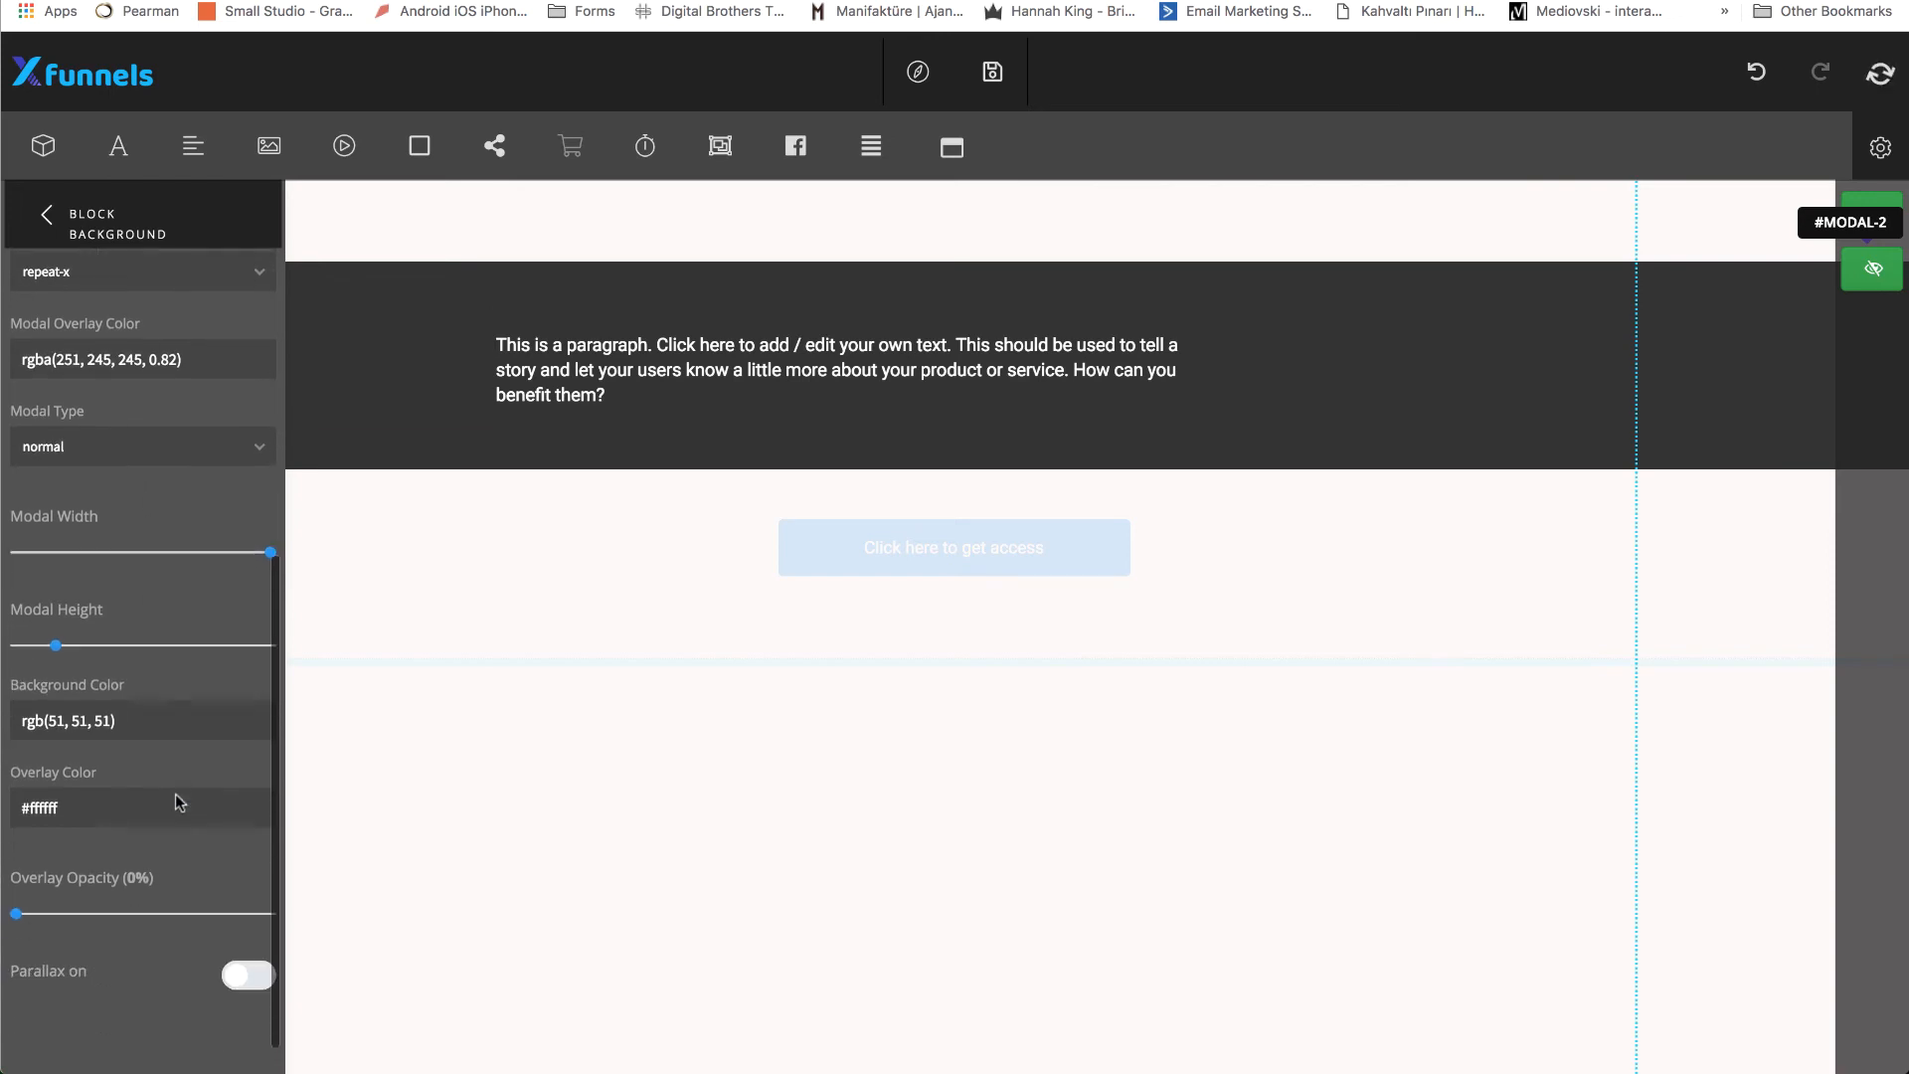
mouse_move(16, 915)
left_mouse_down()
mouse_move(103, 913)
mouse_move(16, 913)
left_mouse_up()
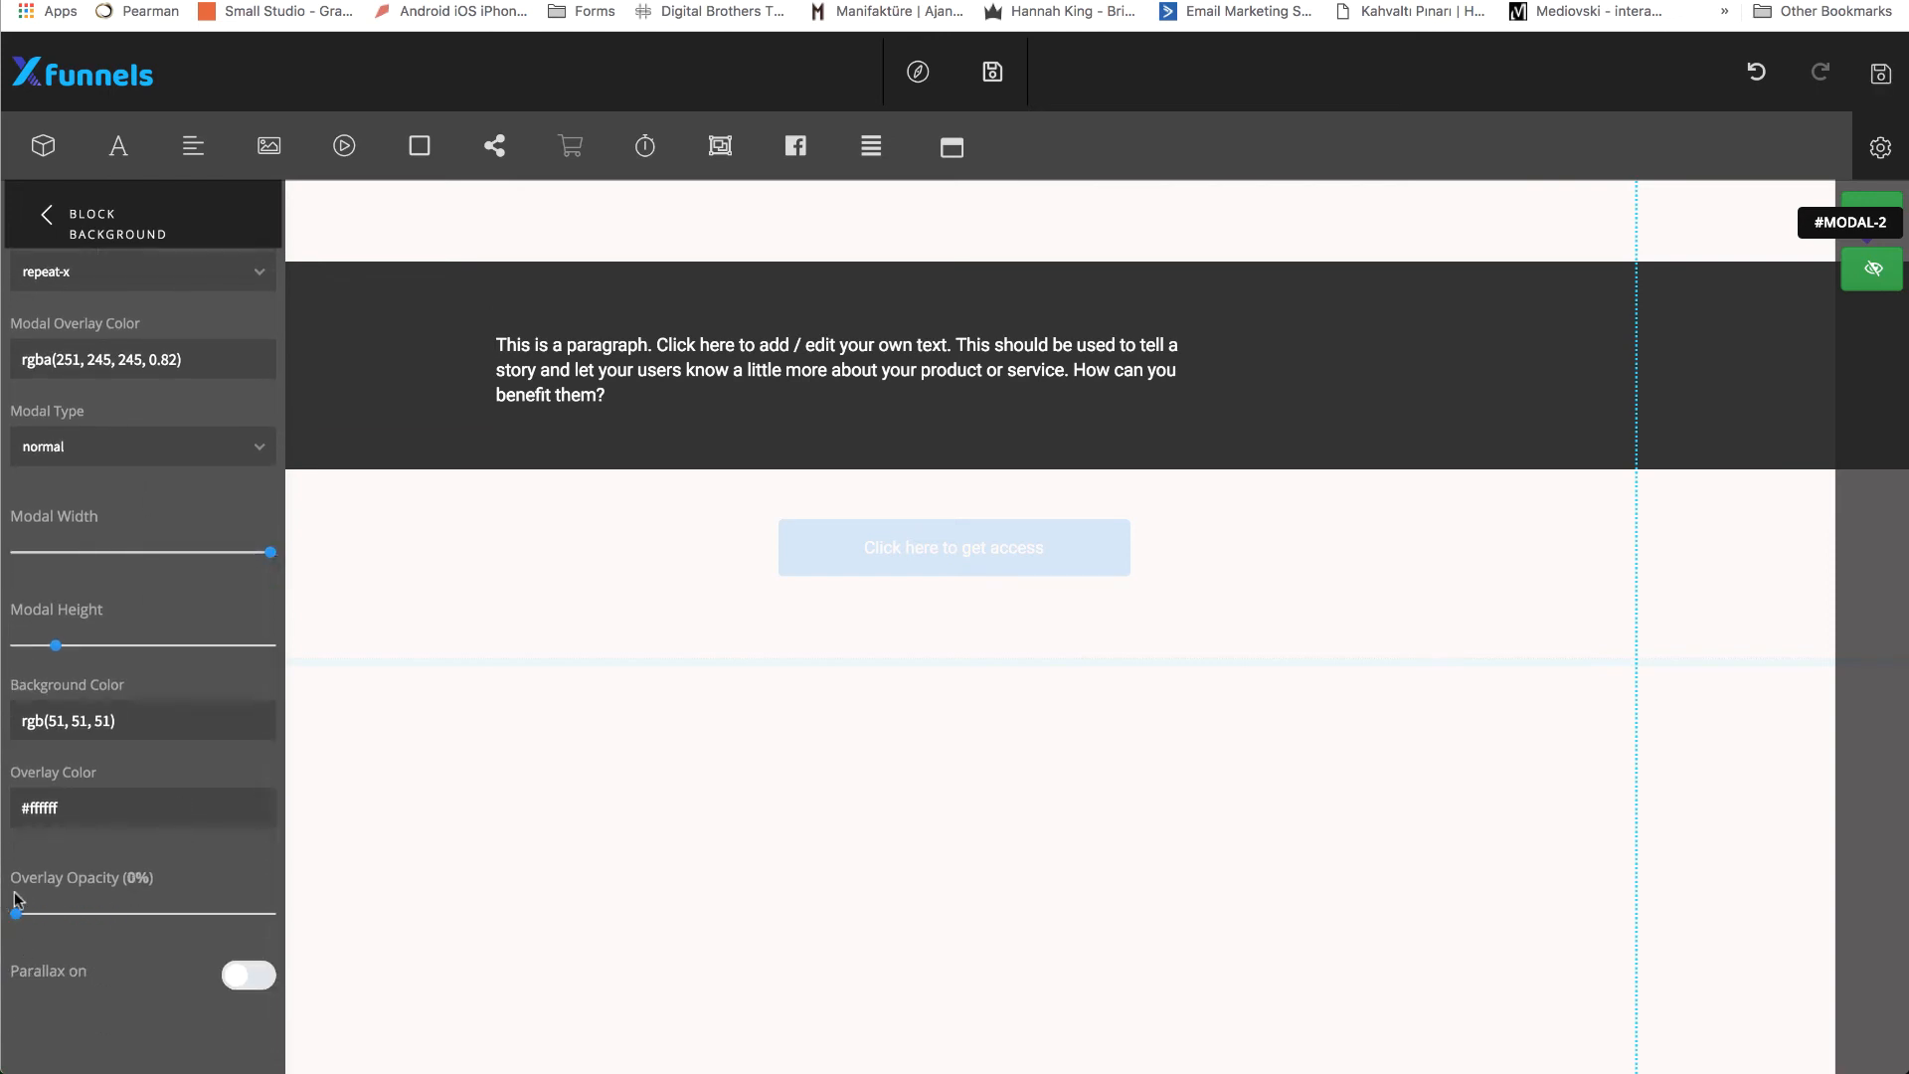
left_click(99, 809)
left_click_drag(167, 863, 115, 951)
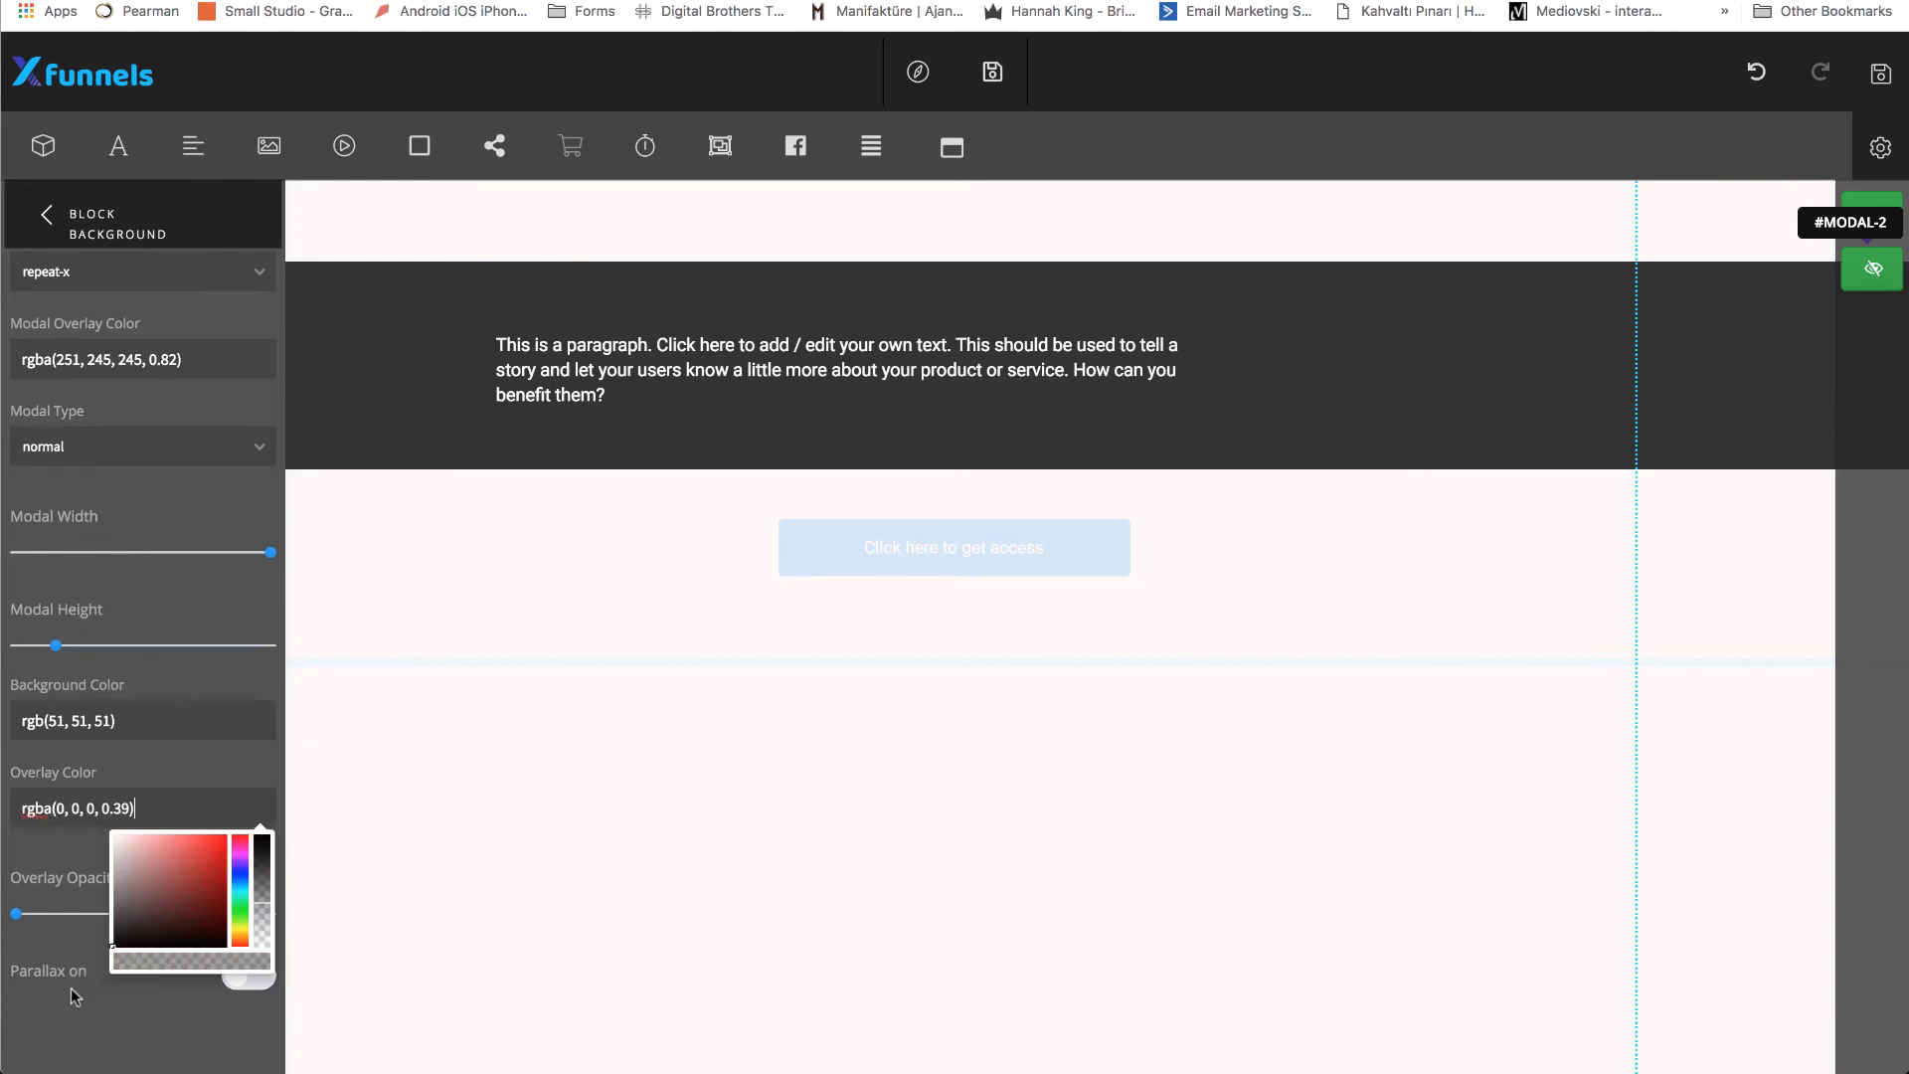
left_click(16, 915)
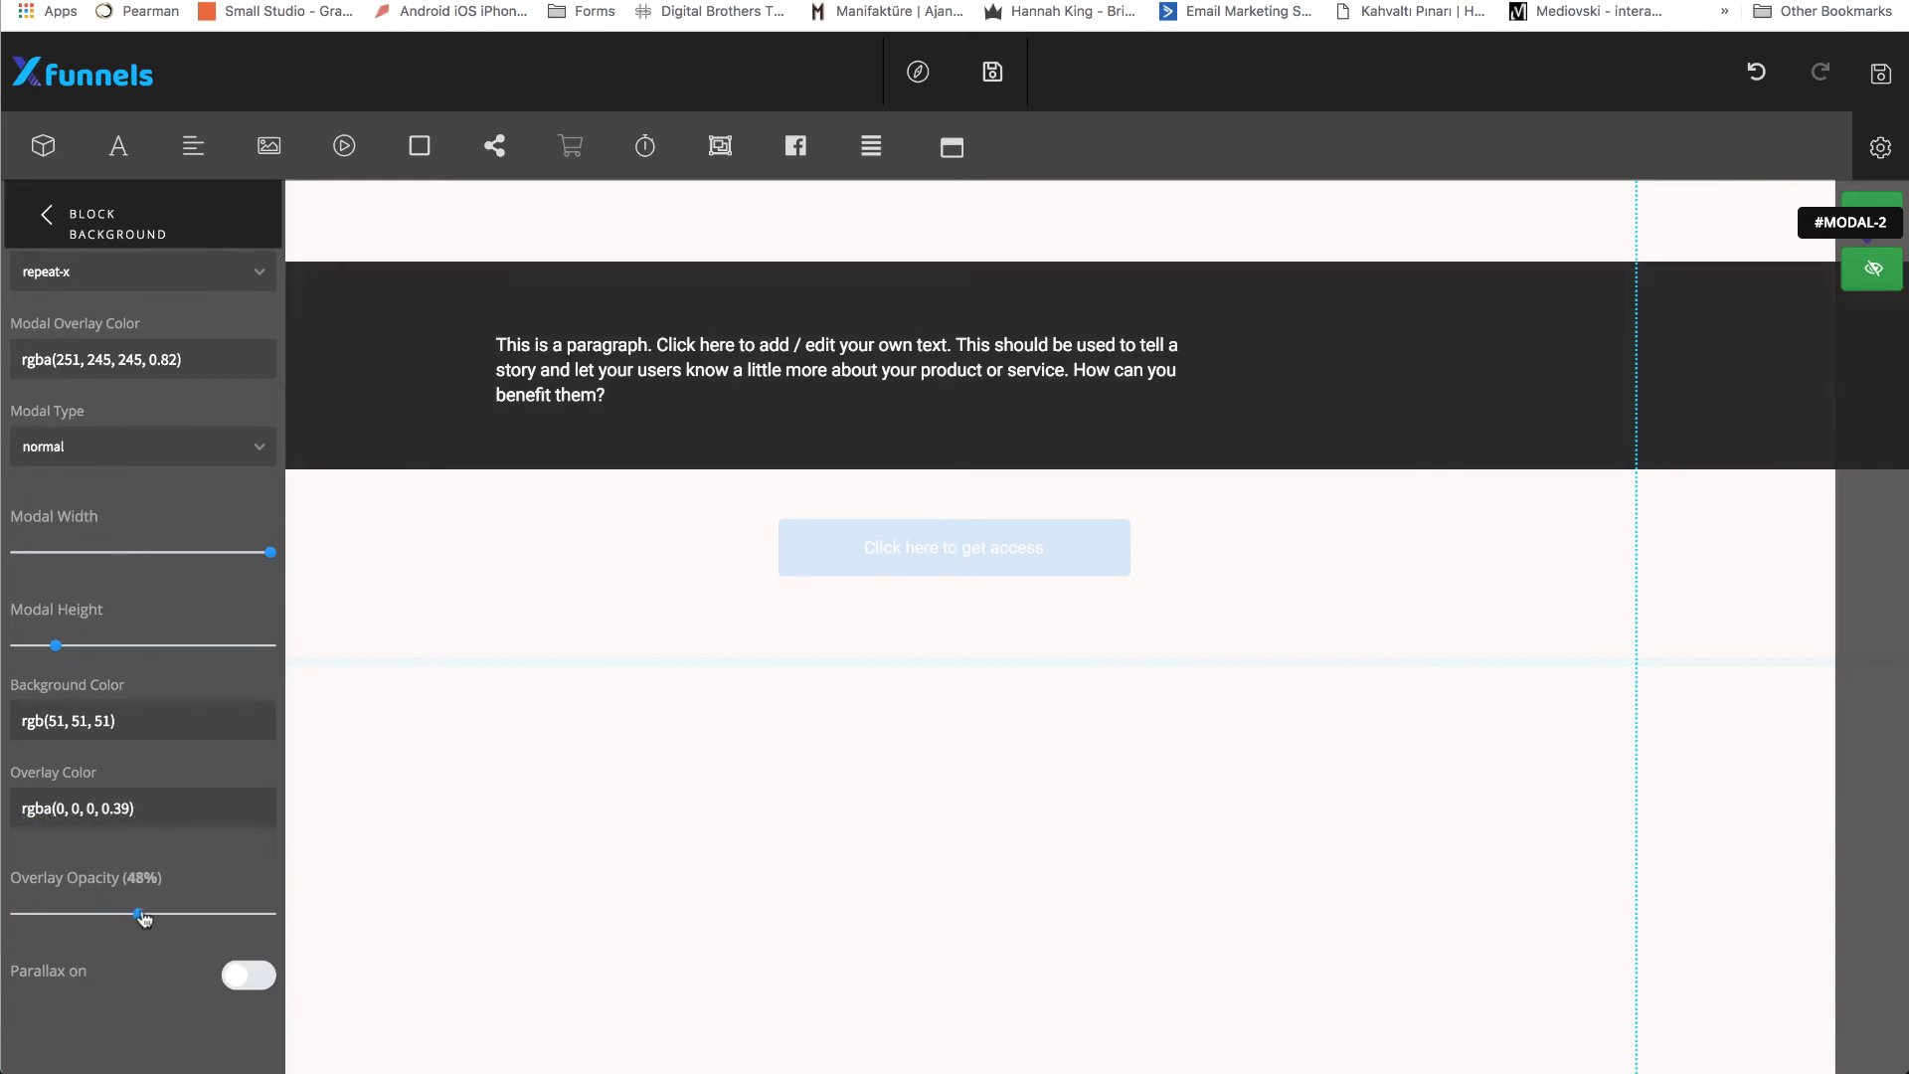
Make the popup's background color semi-transparent, rgba(51, 51, 51, 0.79).
left_click(161, 725)
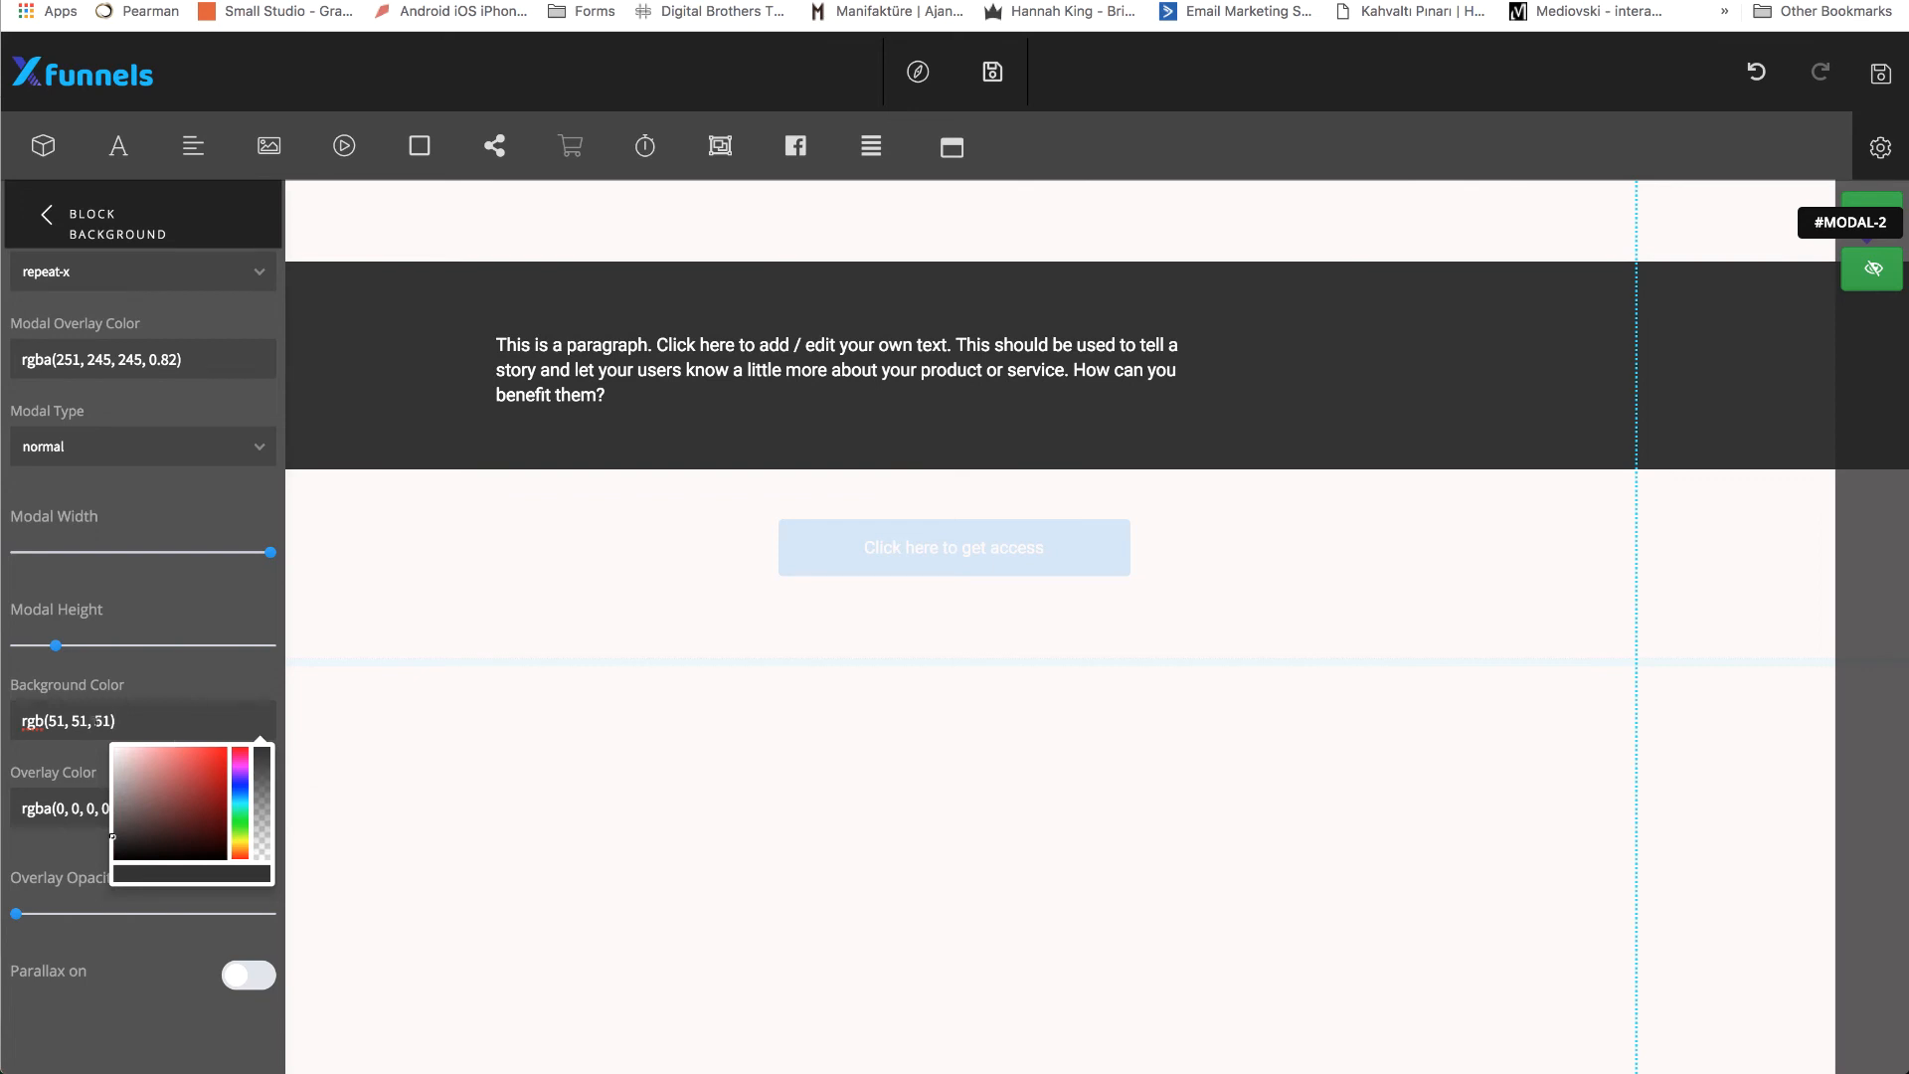
mouse_move(262, 766)
left_mouse_down()
mouse_move(262, 815)
mouse_move(261, 770)
left_mouse_up()
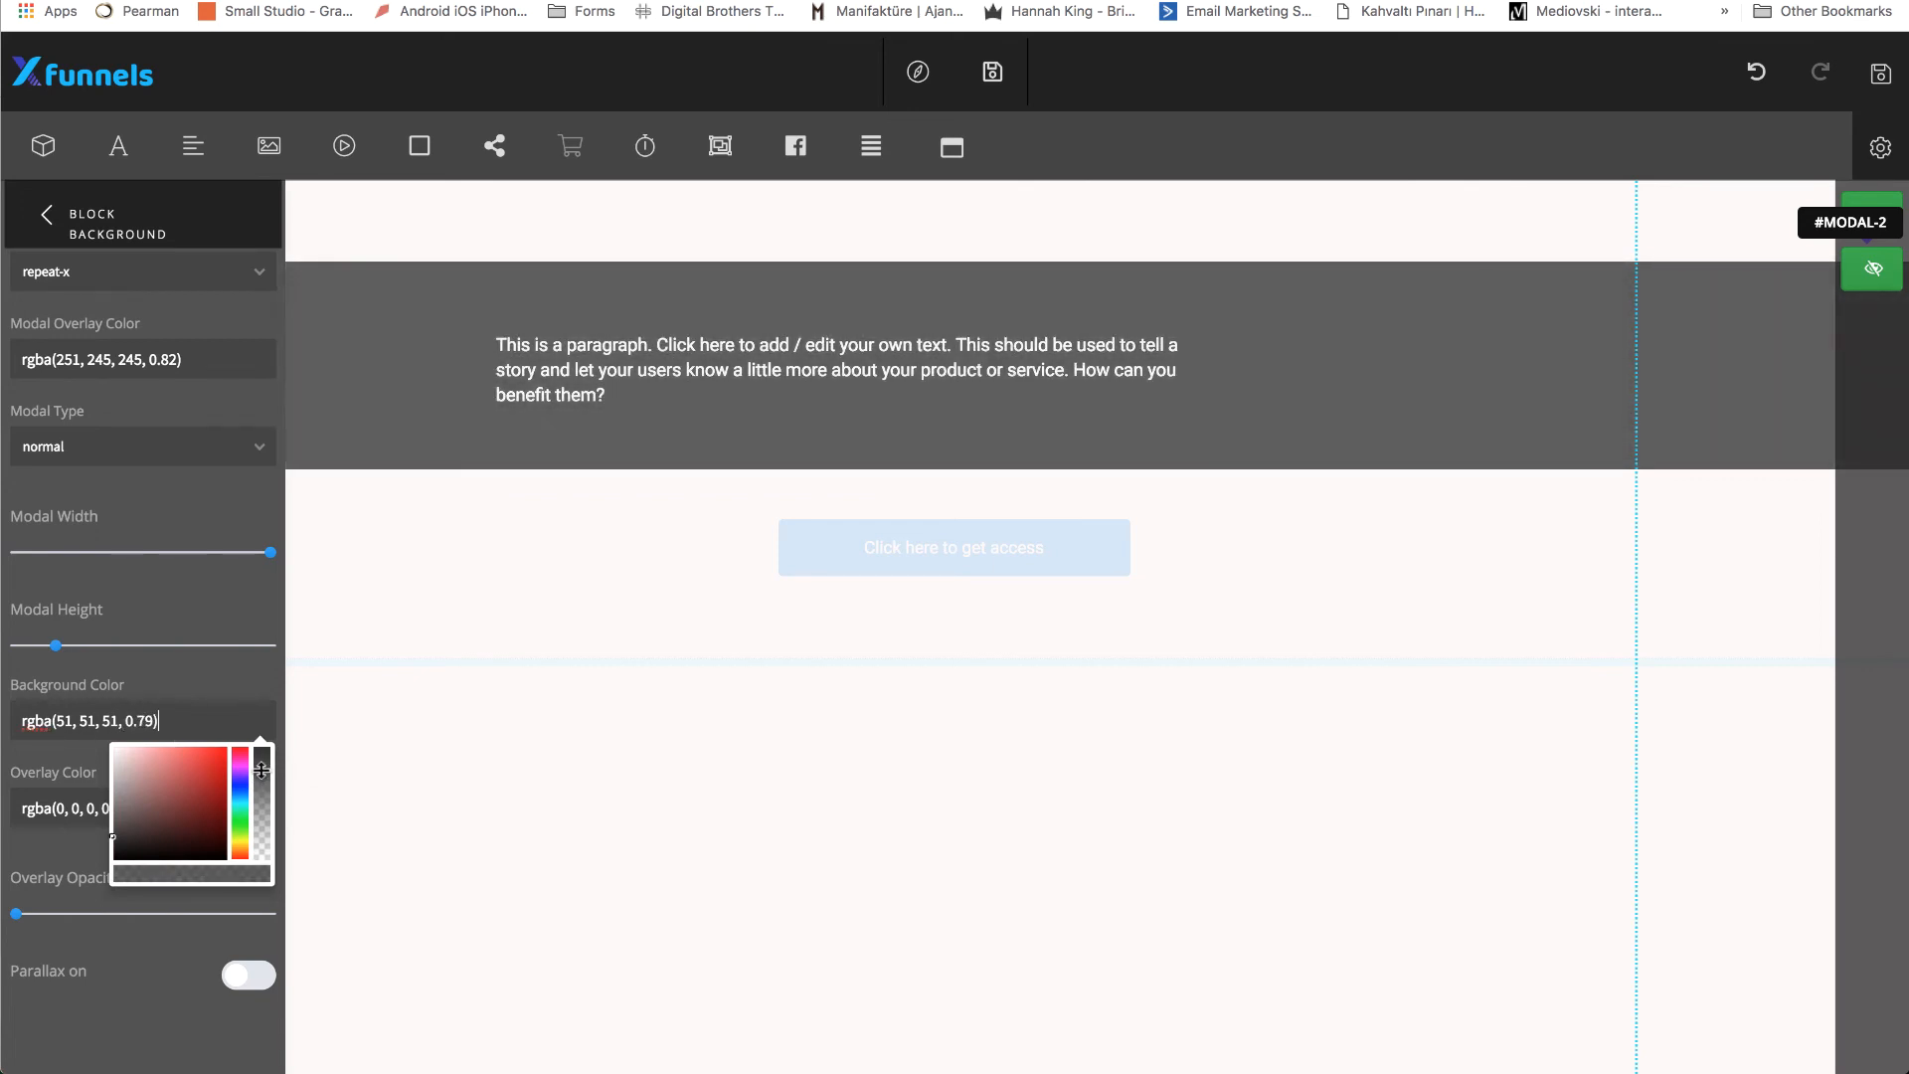
left_click(221, 687)
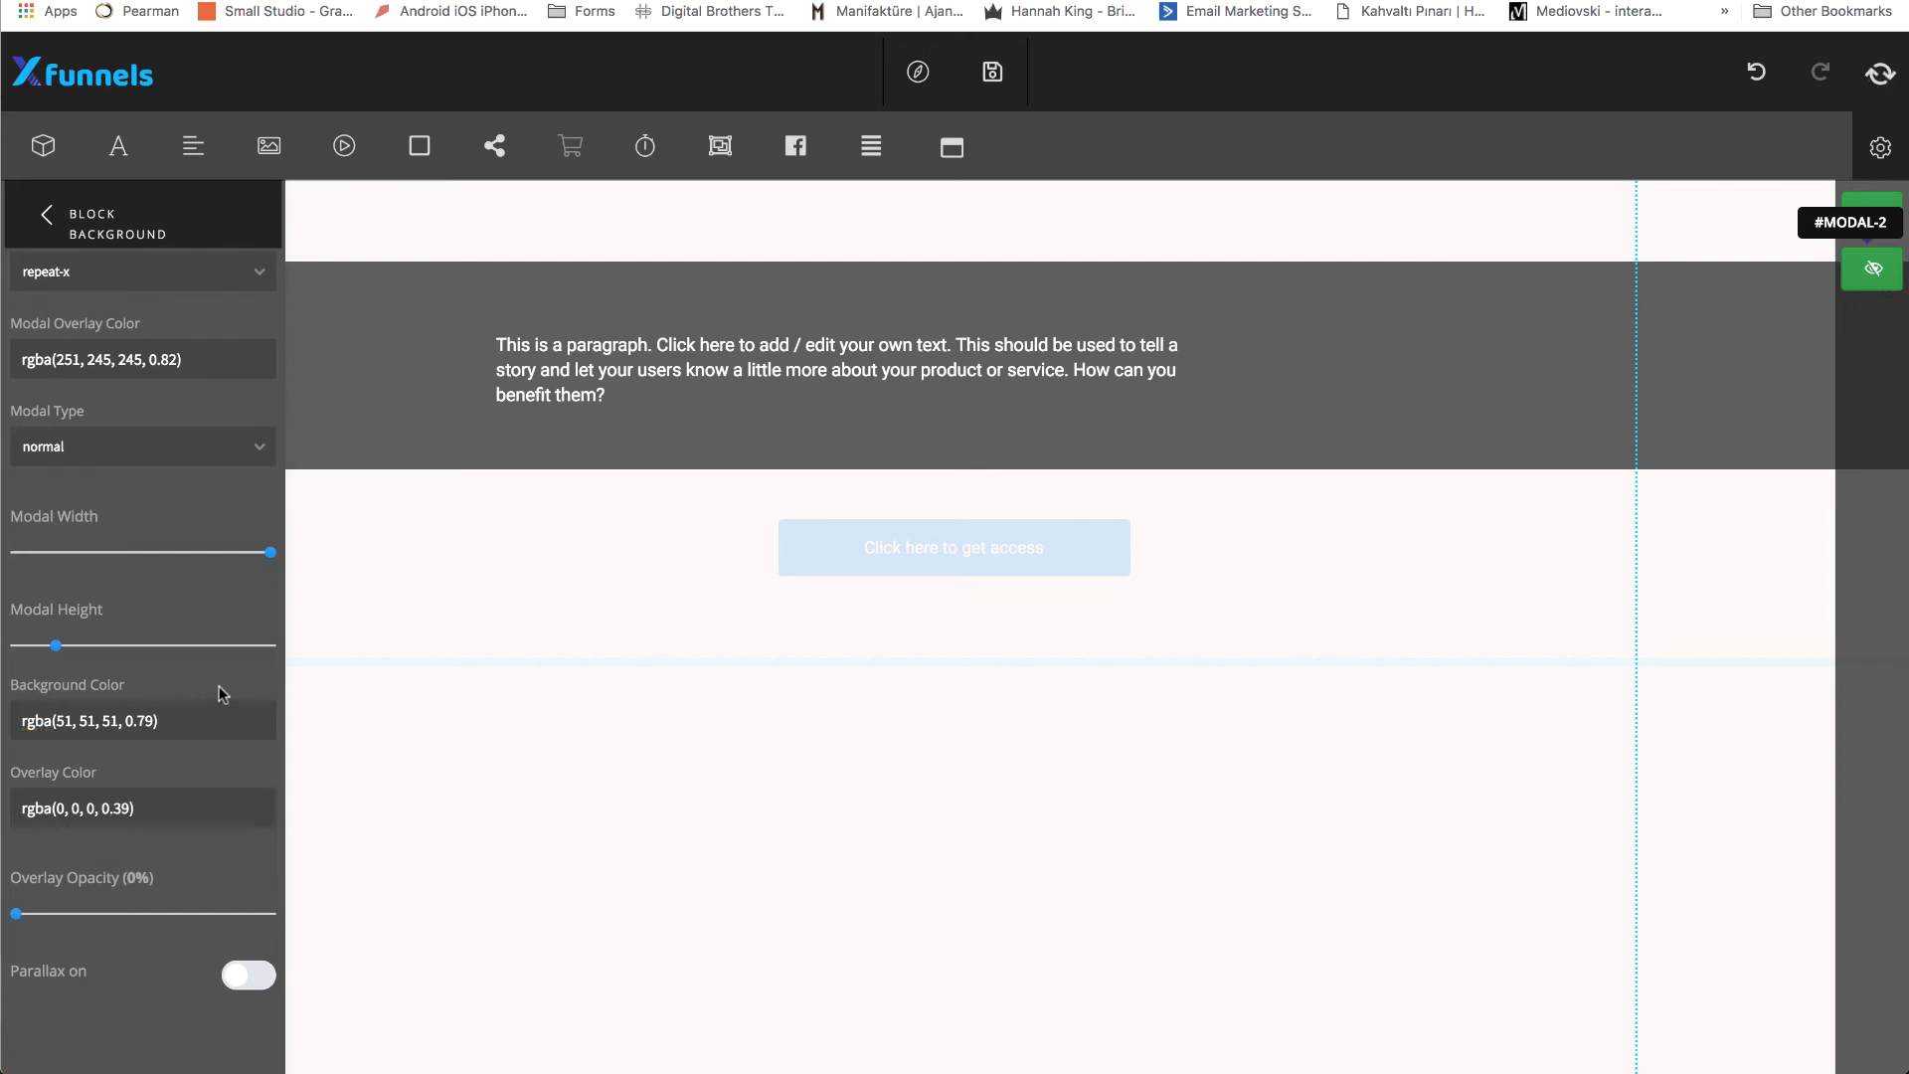
Set the popup's modal type to Bottom, close its background settings and hide #modal-2.
scroll(220, 693, "up", 1)
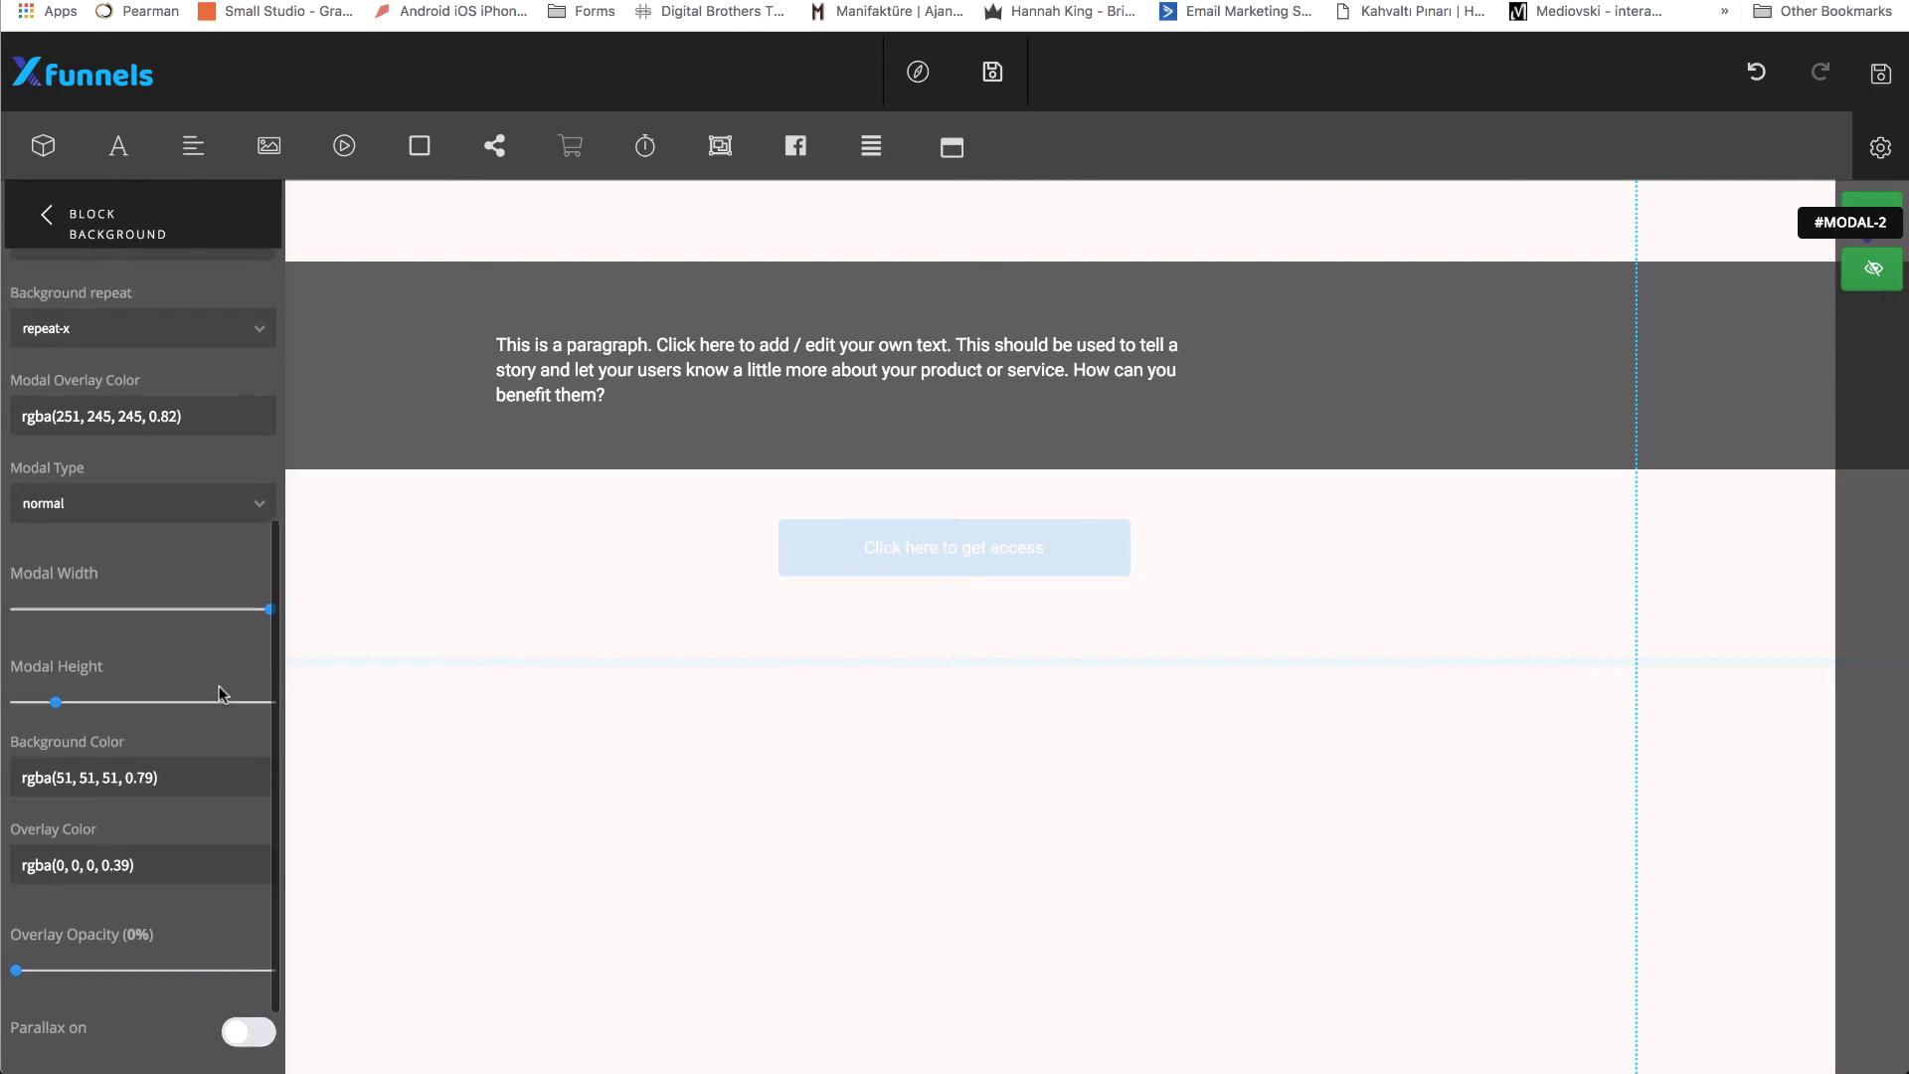
left_click(199, 515)
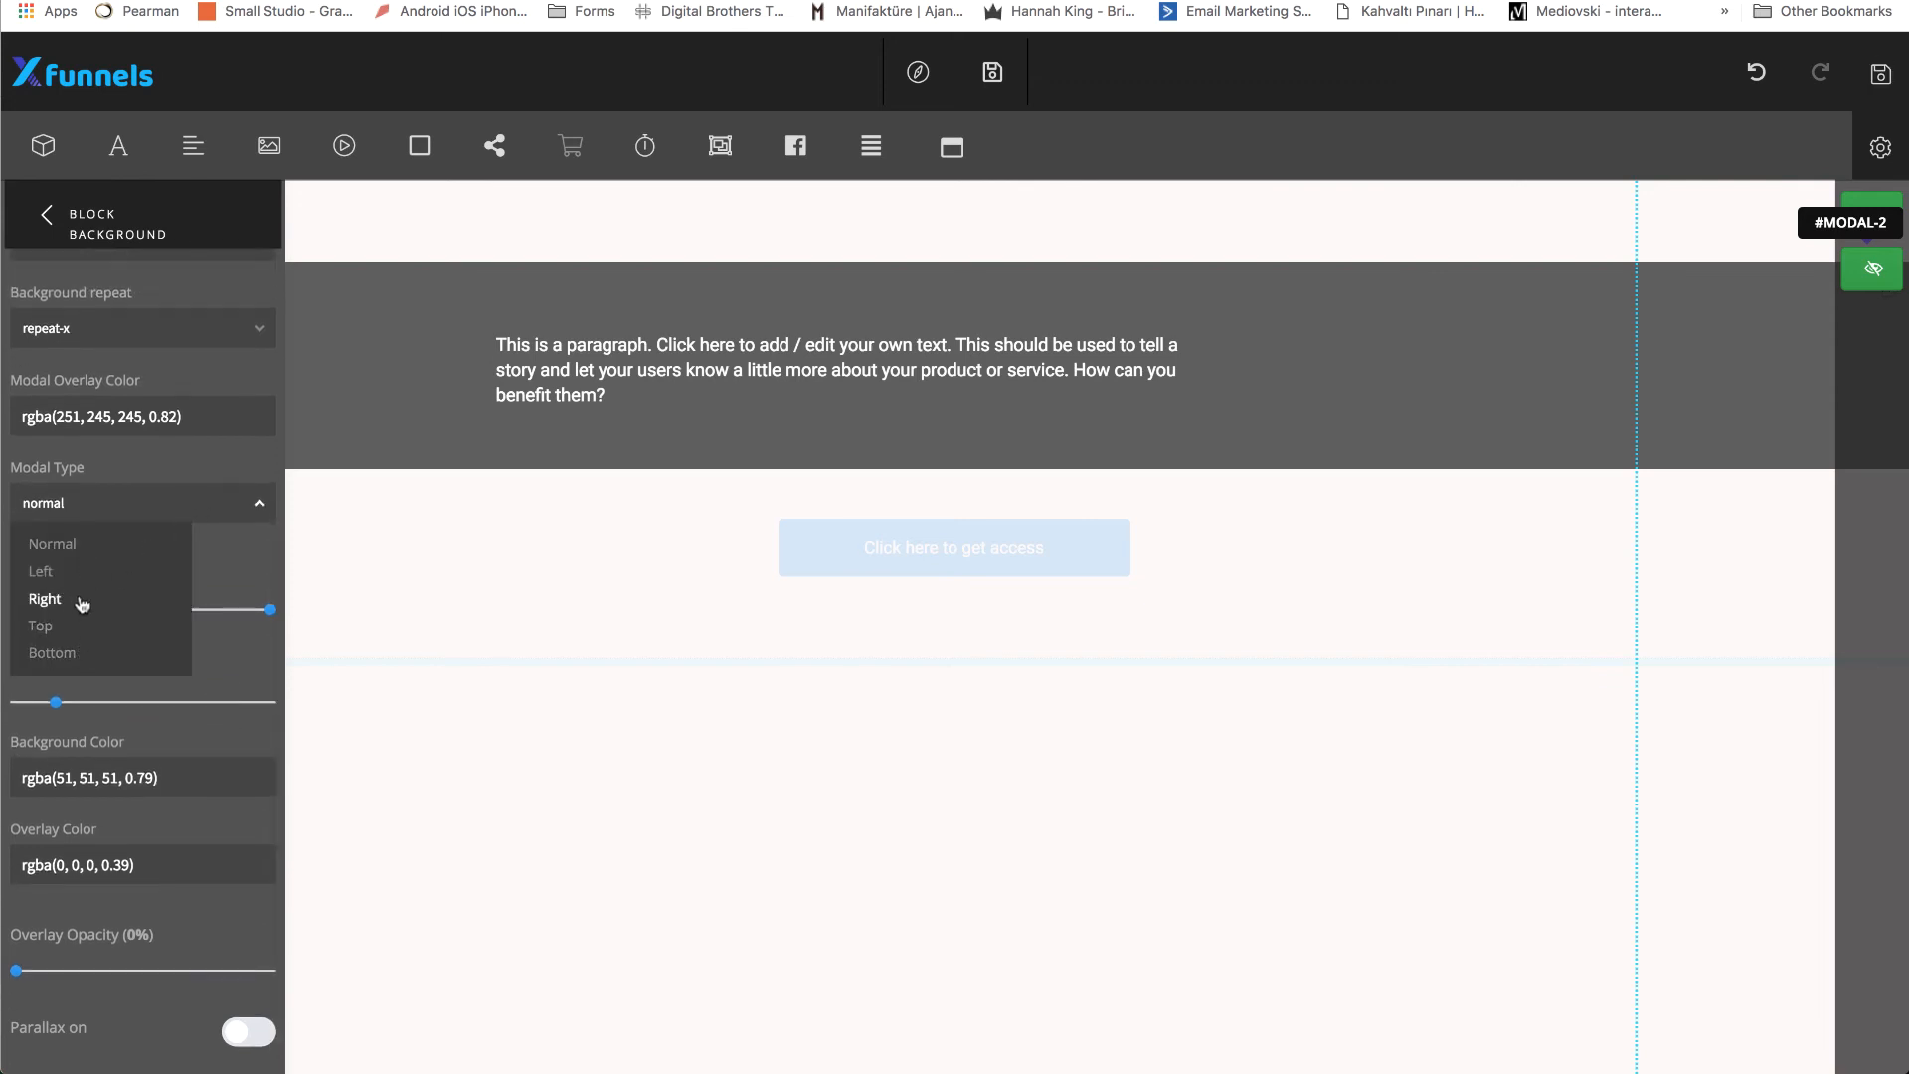
left_click(74, 660)
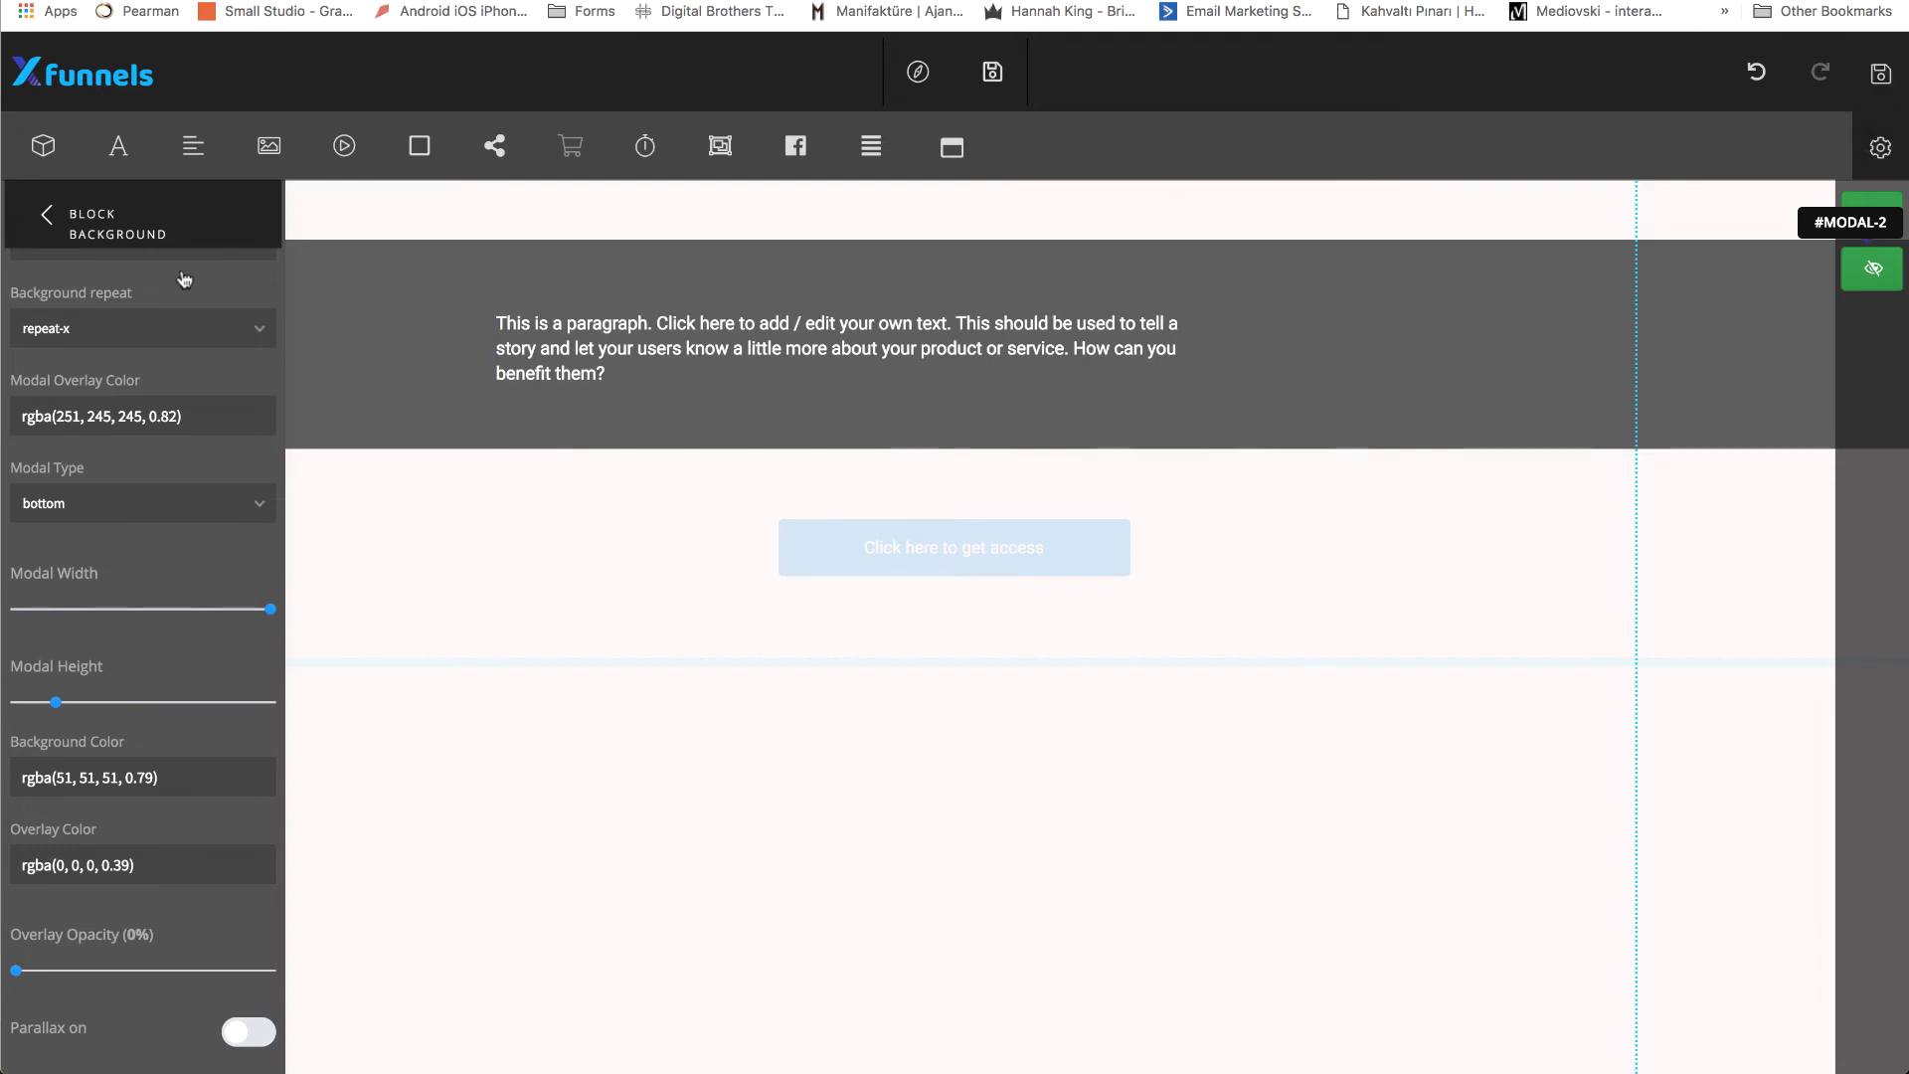
left_click(52, 205)
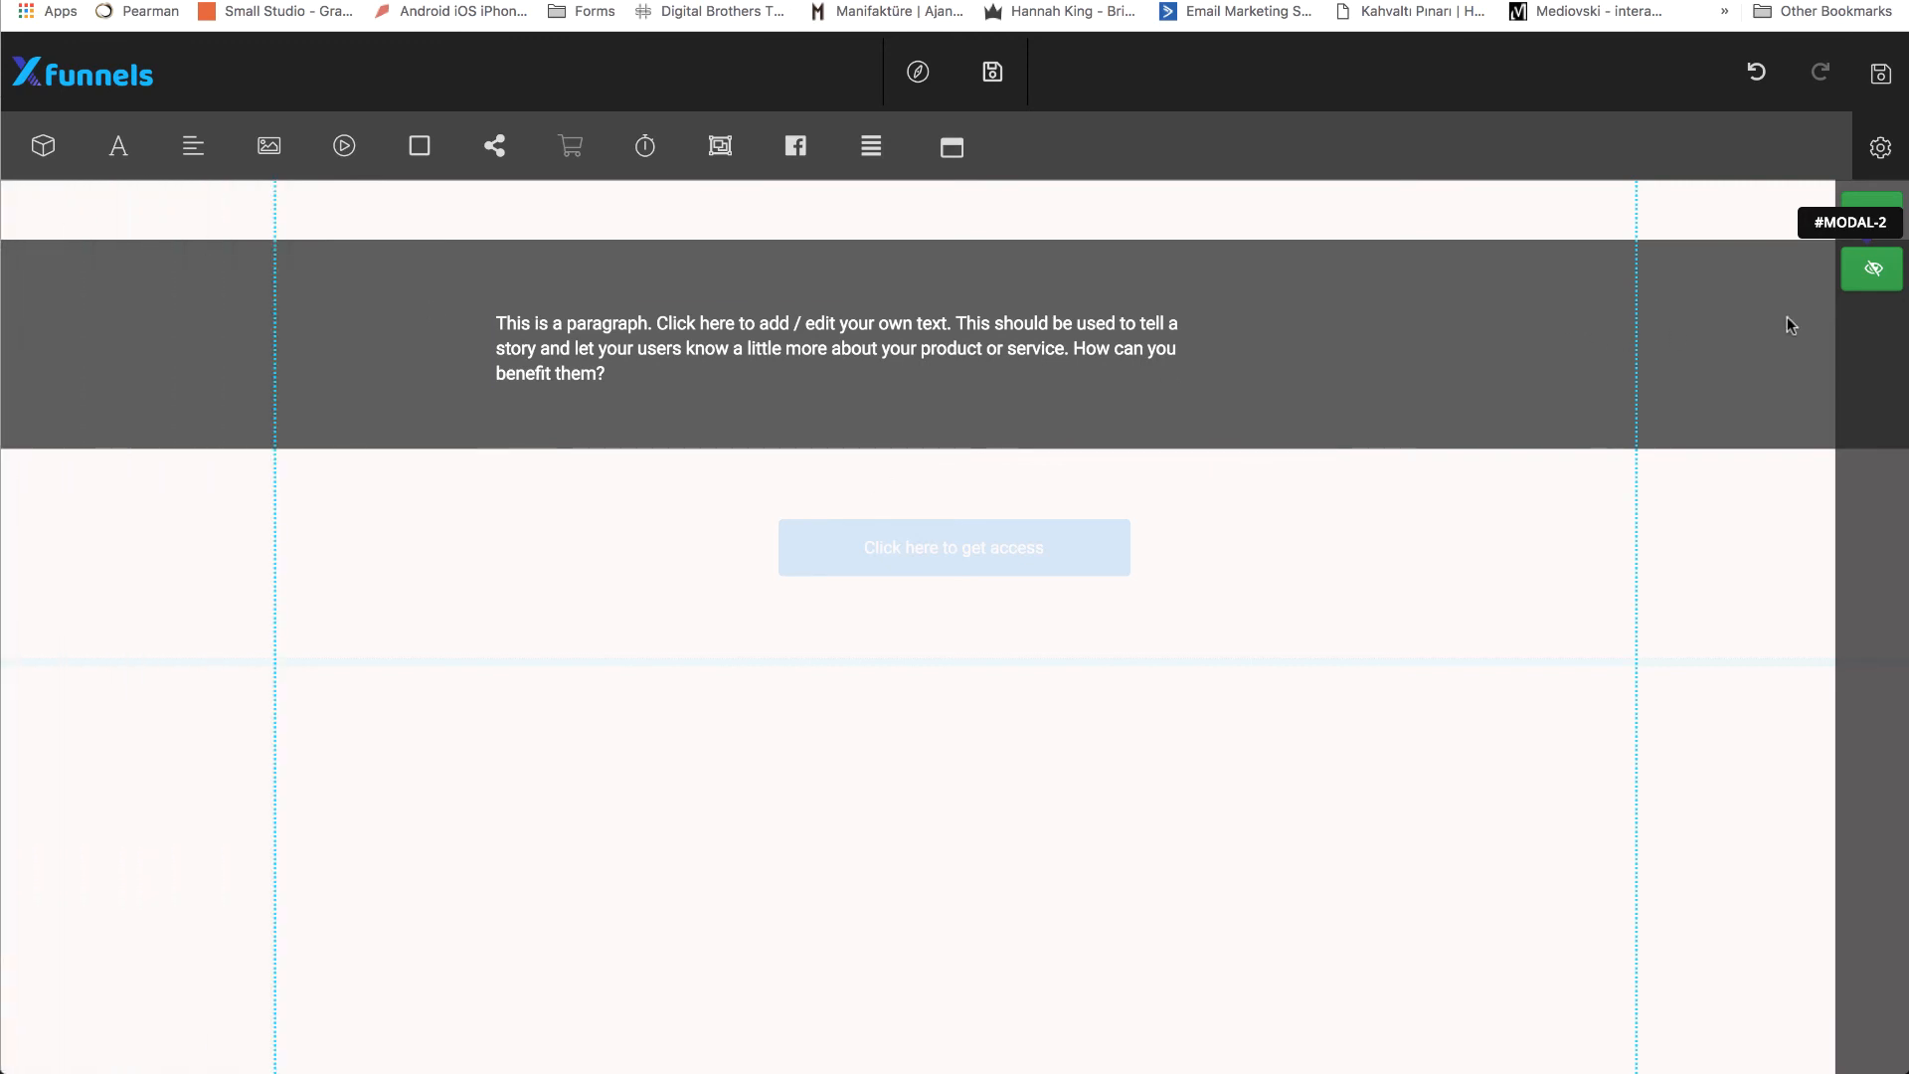
left_click(1865, 280)
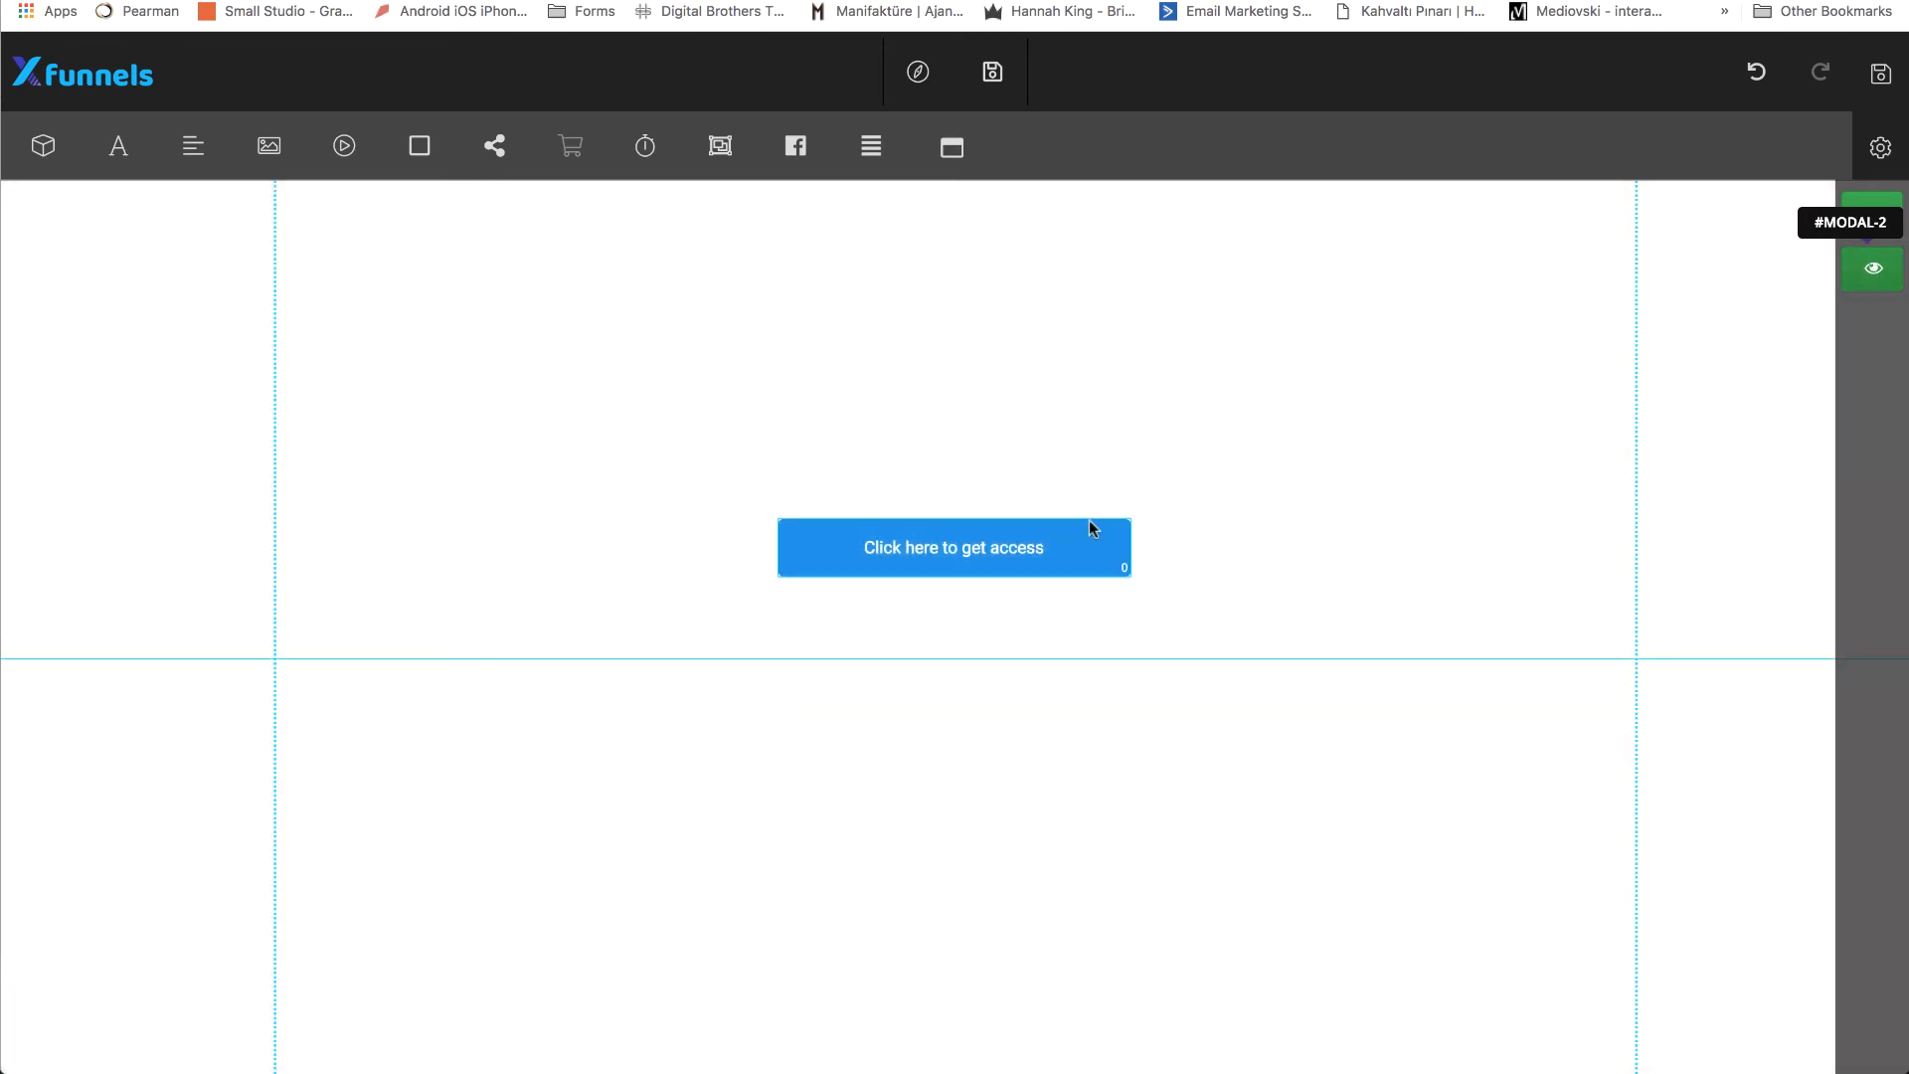
Clone the "Click here to get access" button and place the copy just to the right of the original.
left_click(1064, 553)
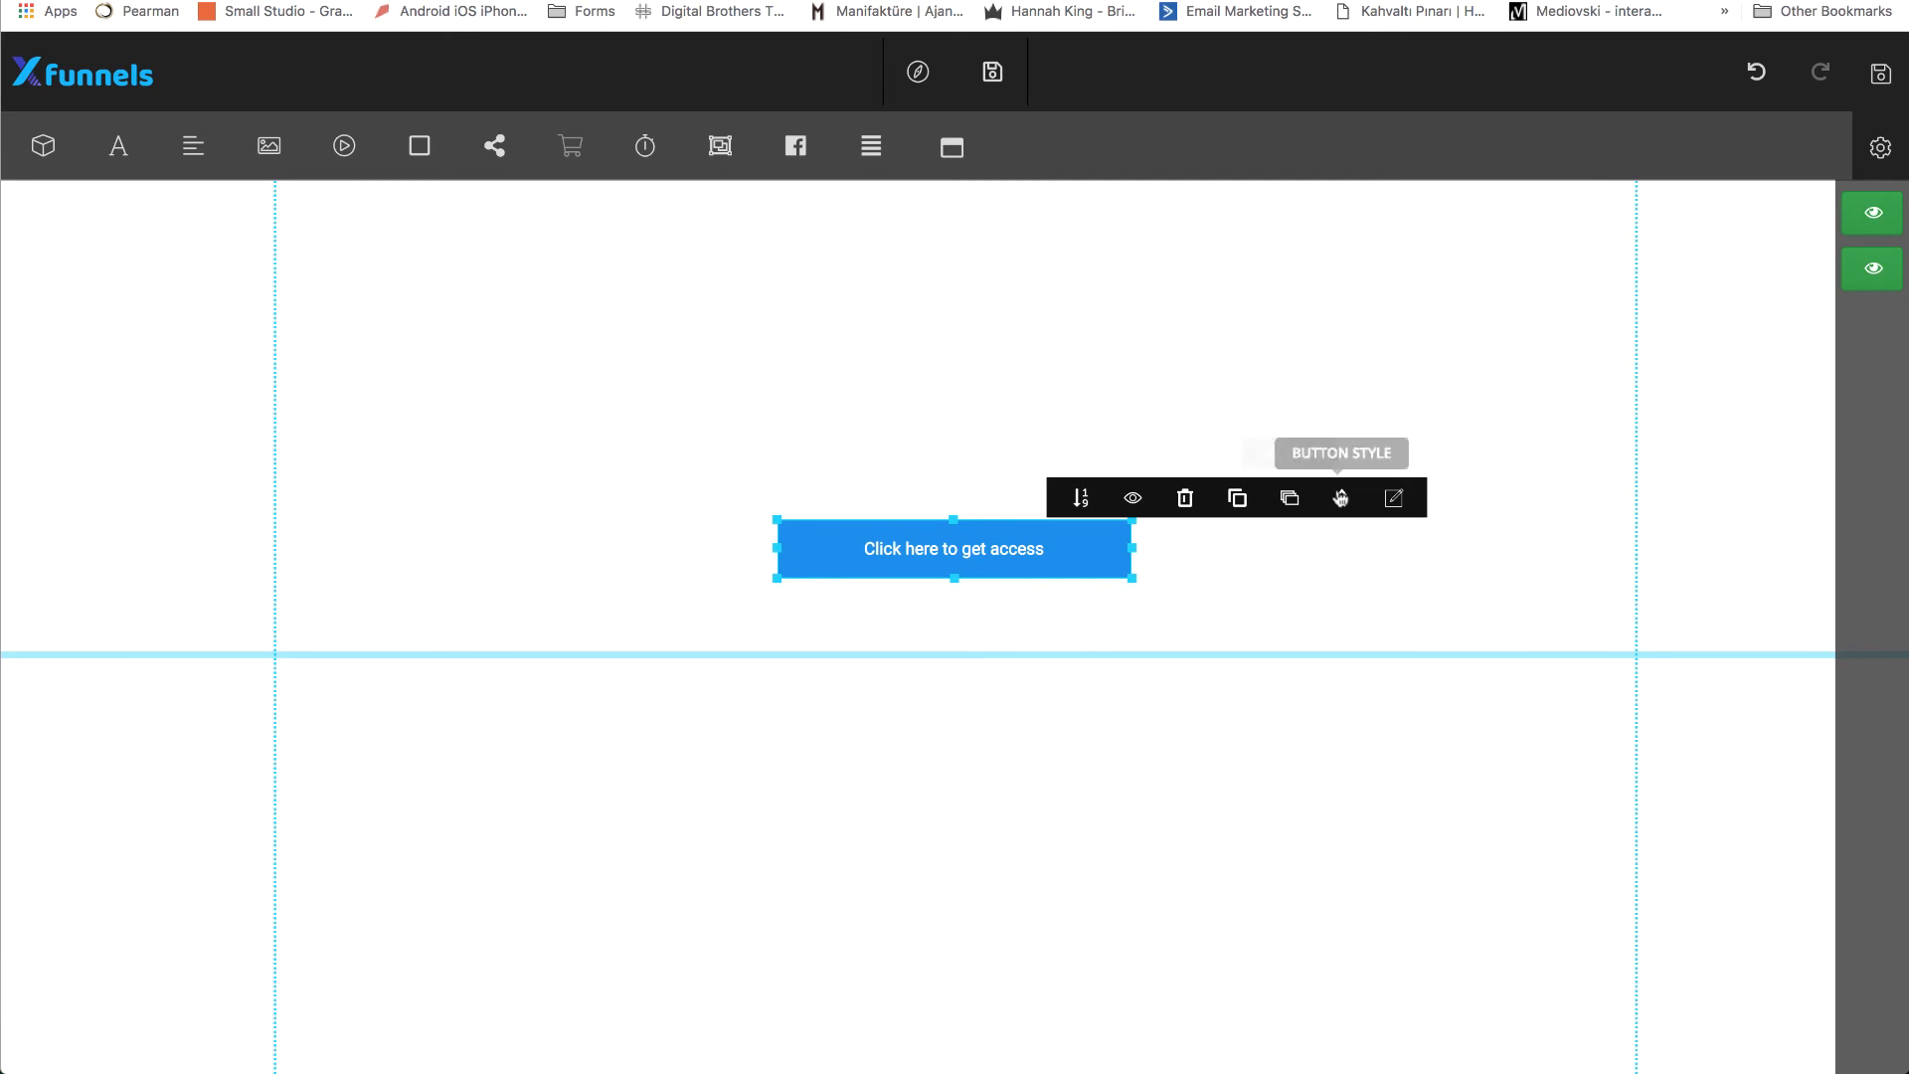
left_click(1236, 499)
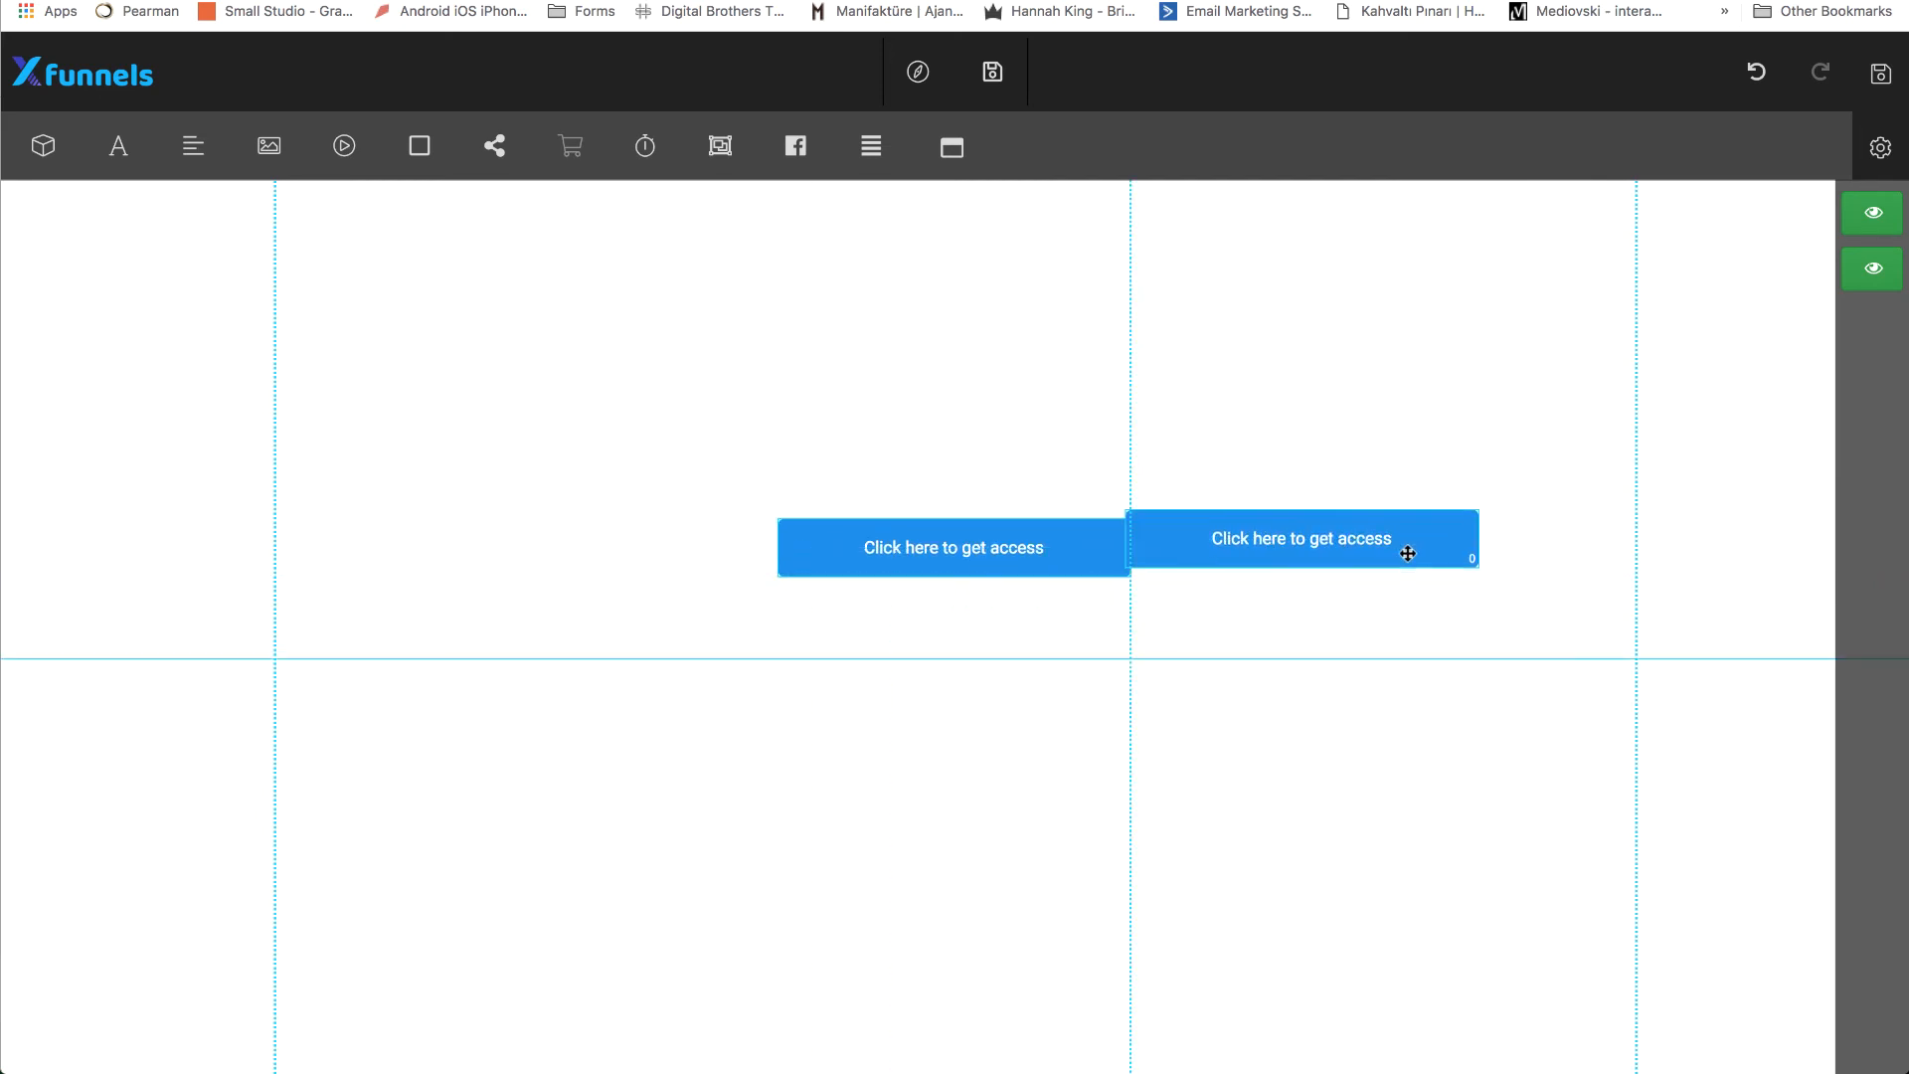
left_click_drag(1408, 552, 1433, 560)
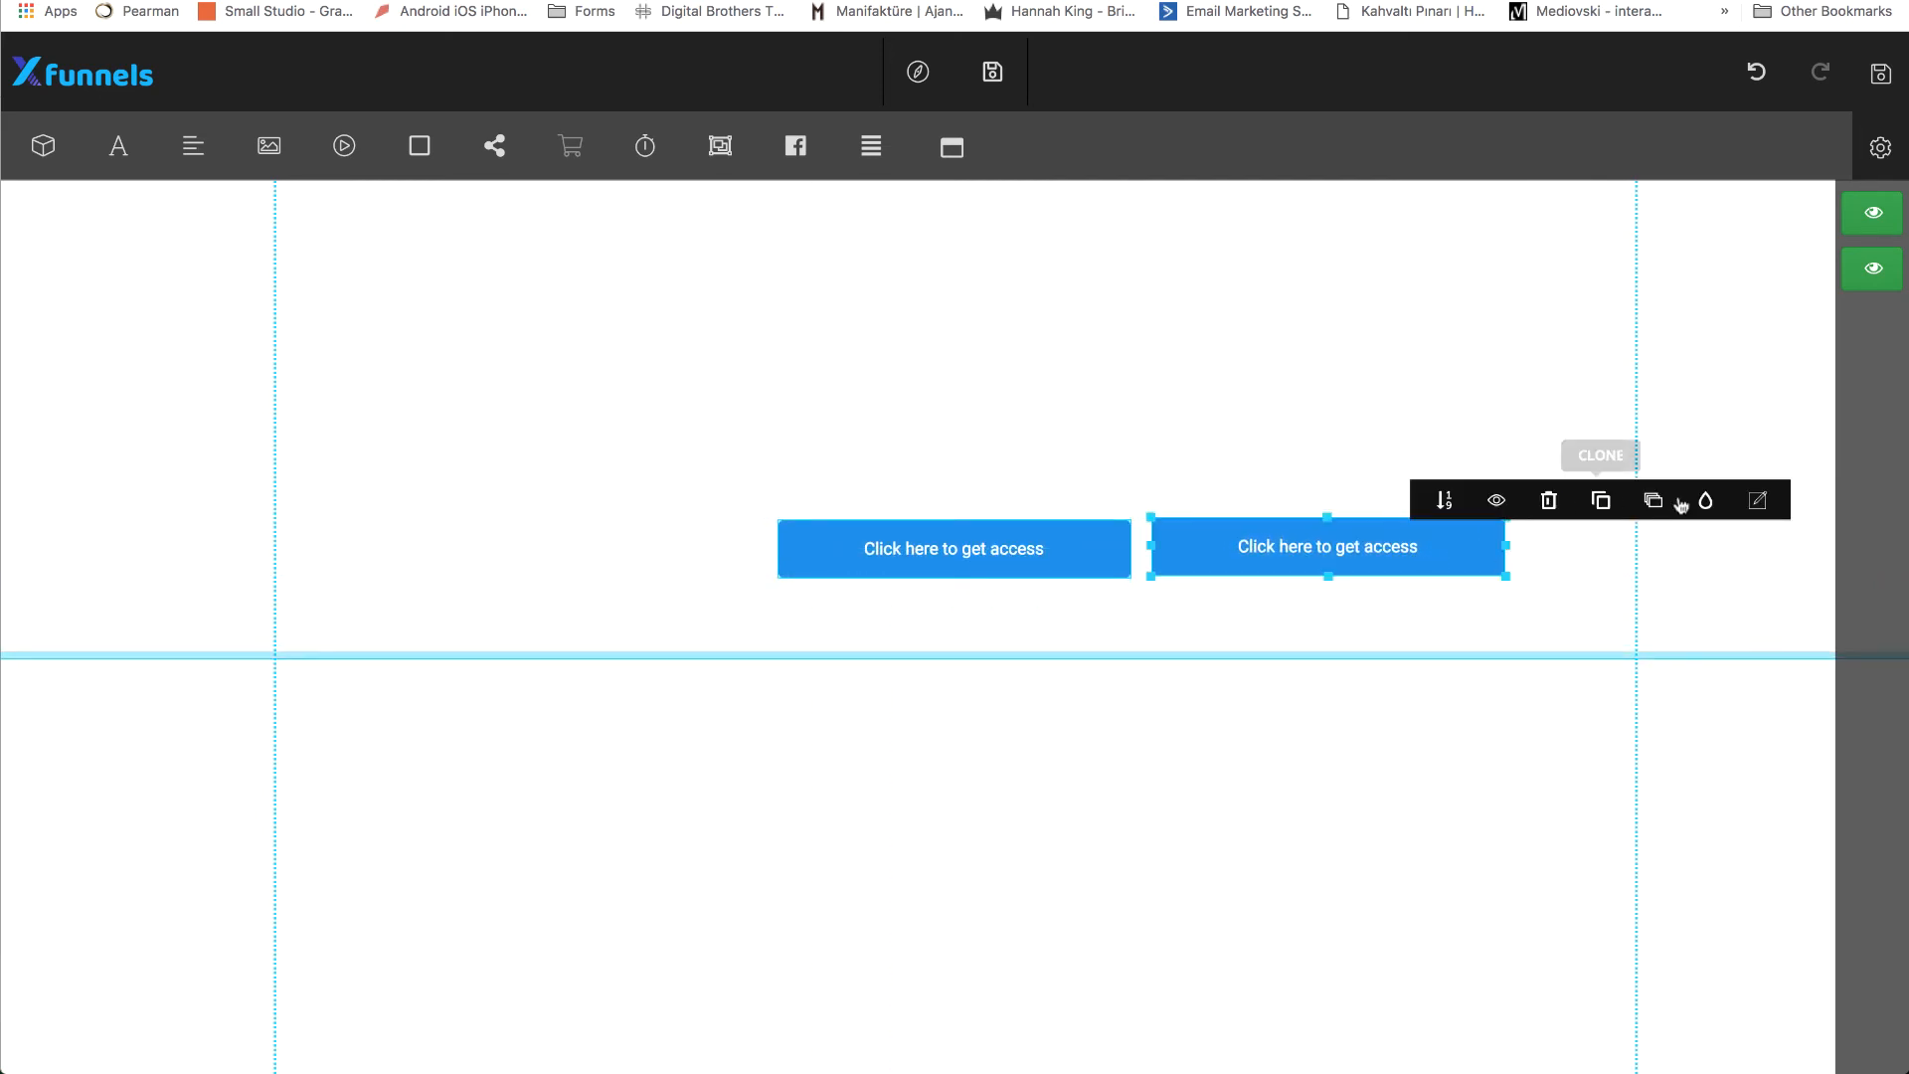
Link the cloned popup button to #modal-2 and close its settings.
left_click(1757, 500)
left_click(184, 402)
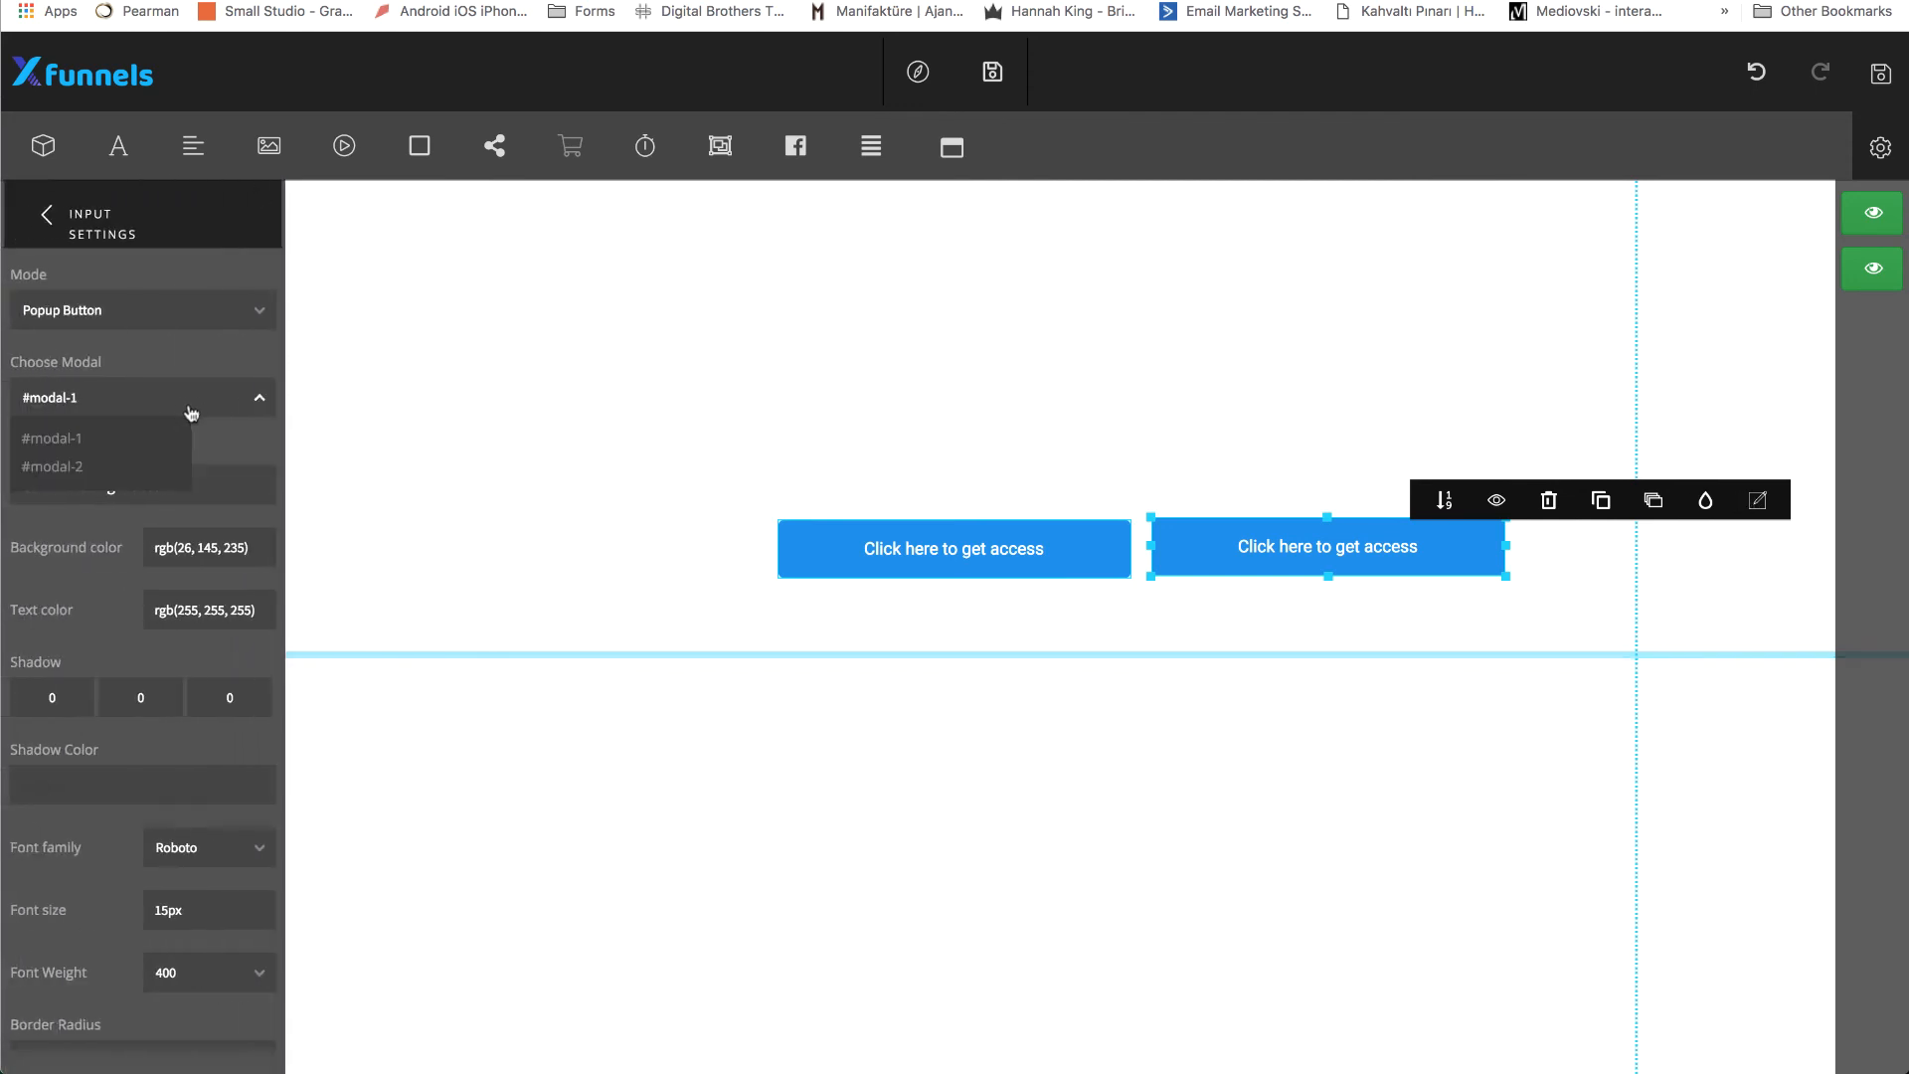
left_click(77, 464)
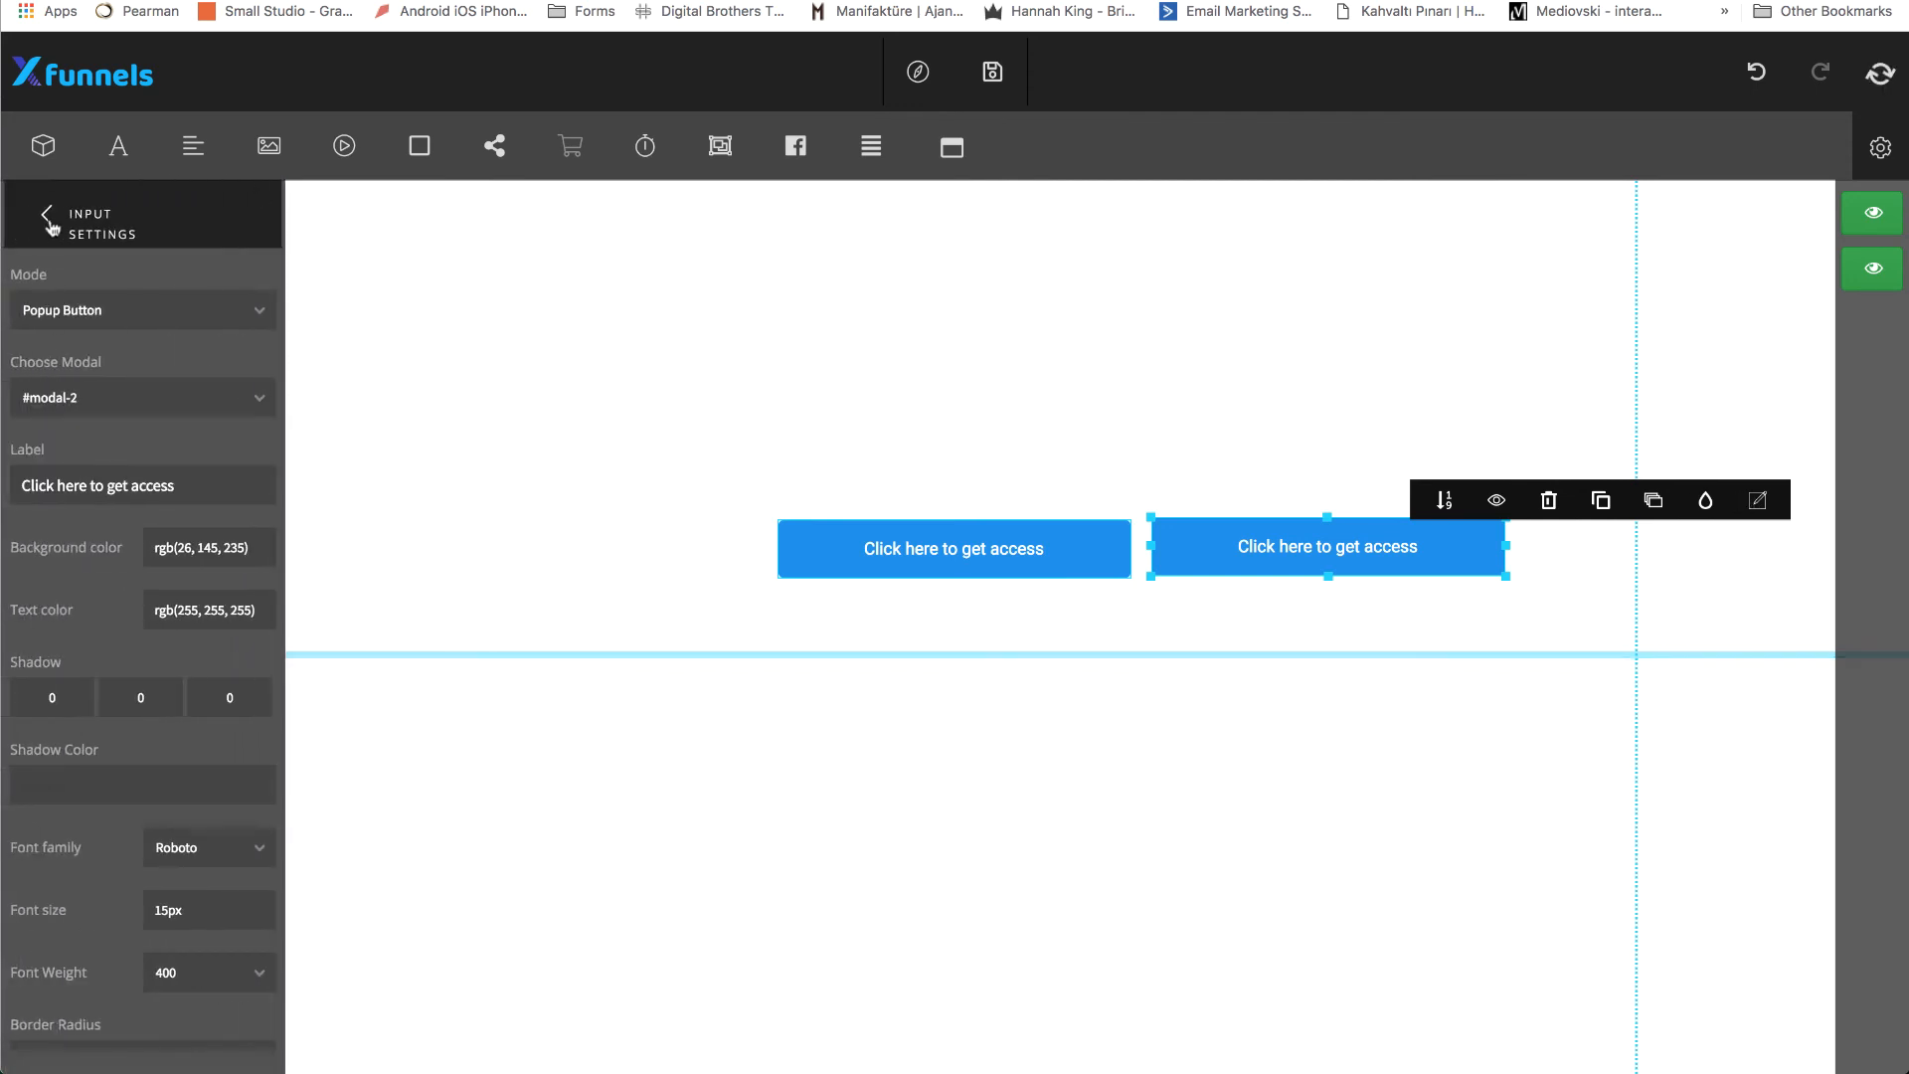
left_click(47, 216)
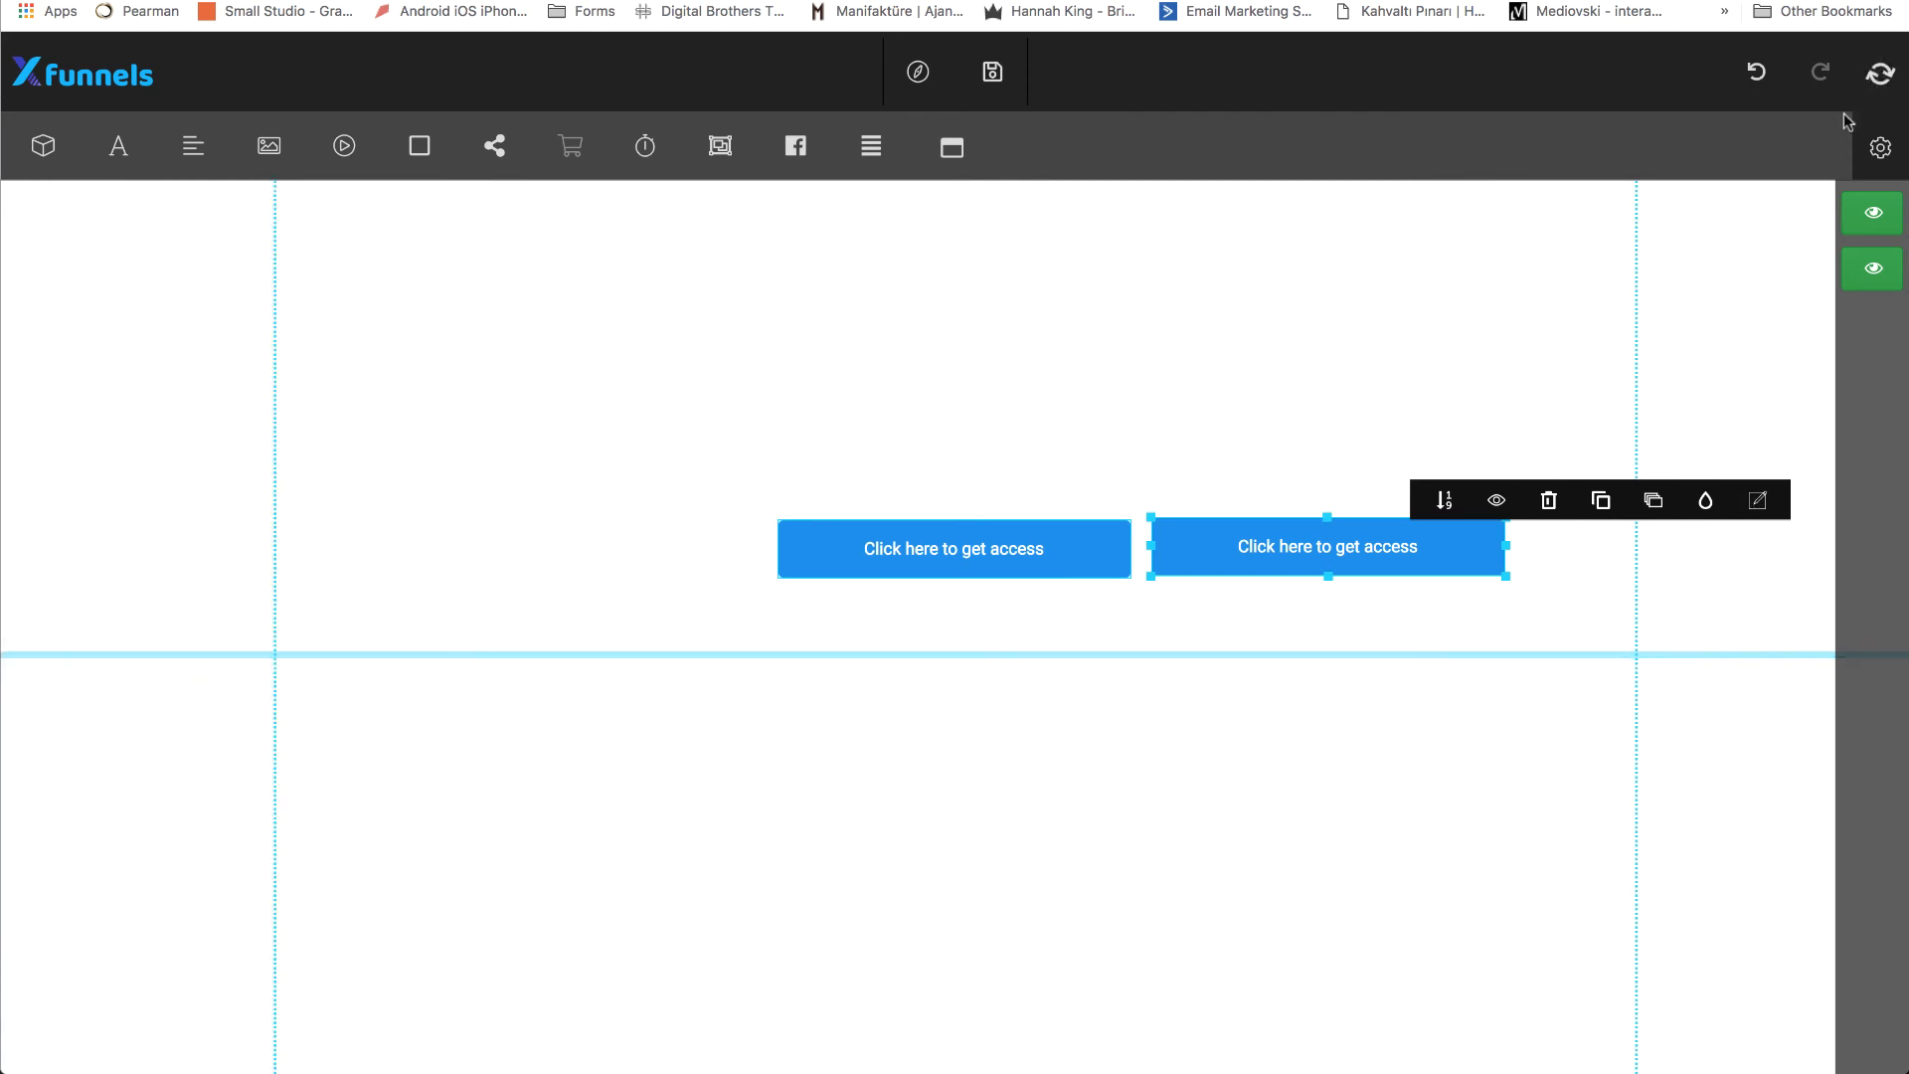
Preview the page, test opening and closing the bottom popup with the second button several times, and return to the editor.
left_click(919, 73)
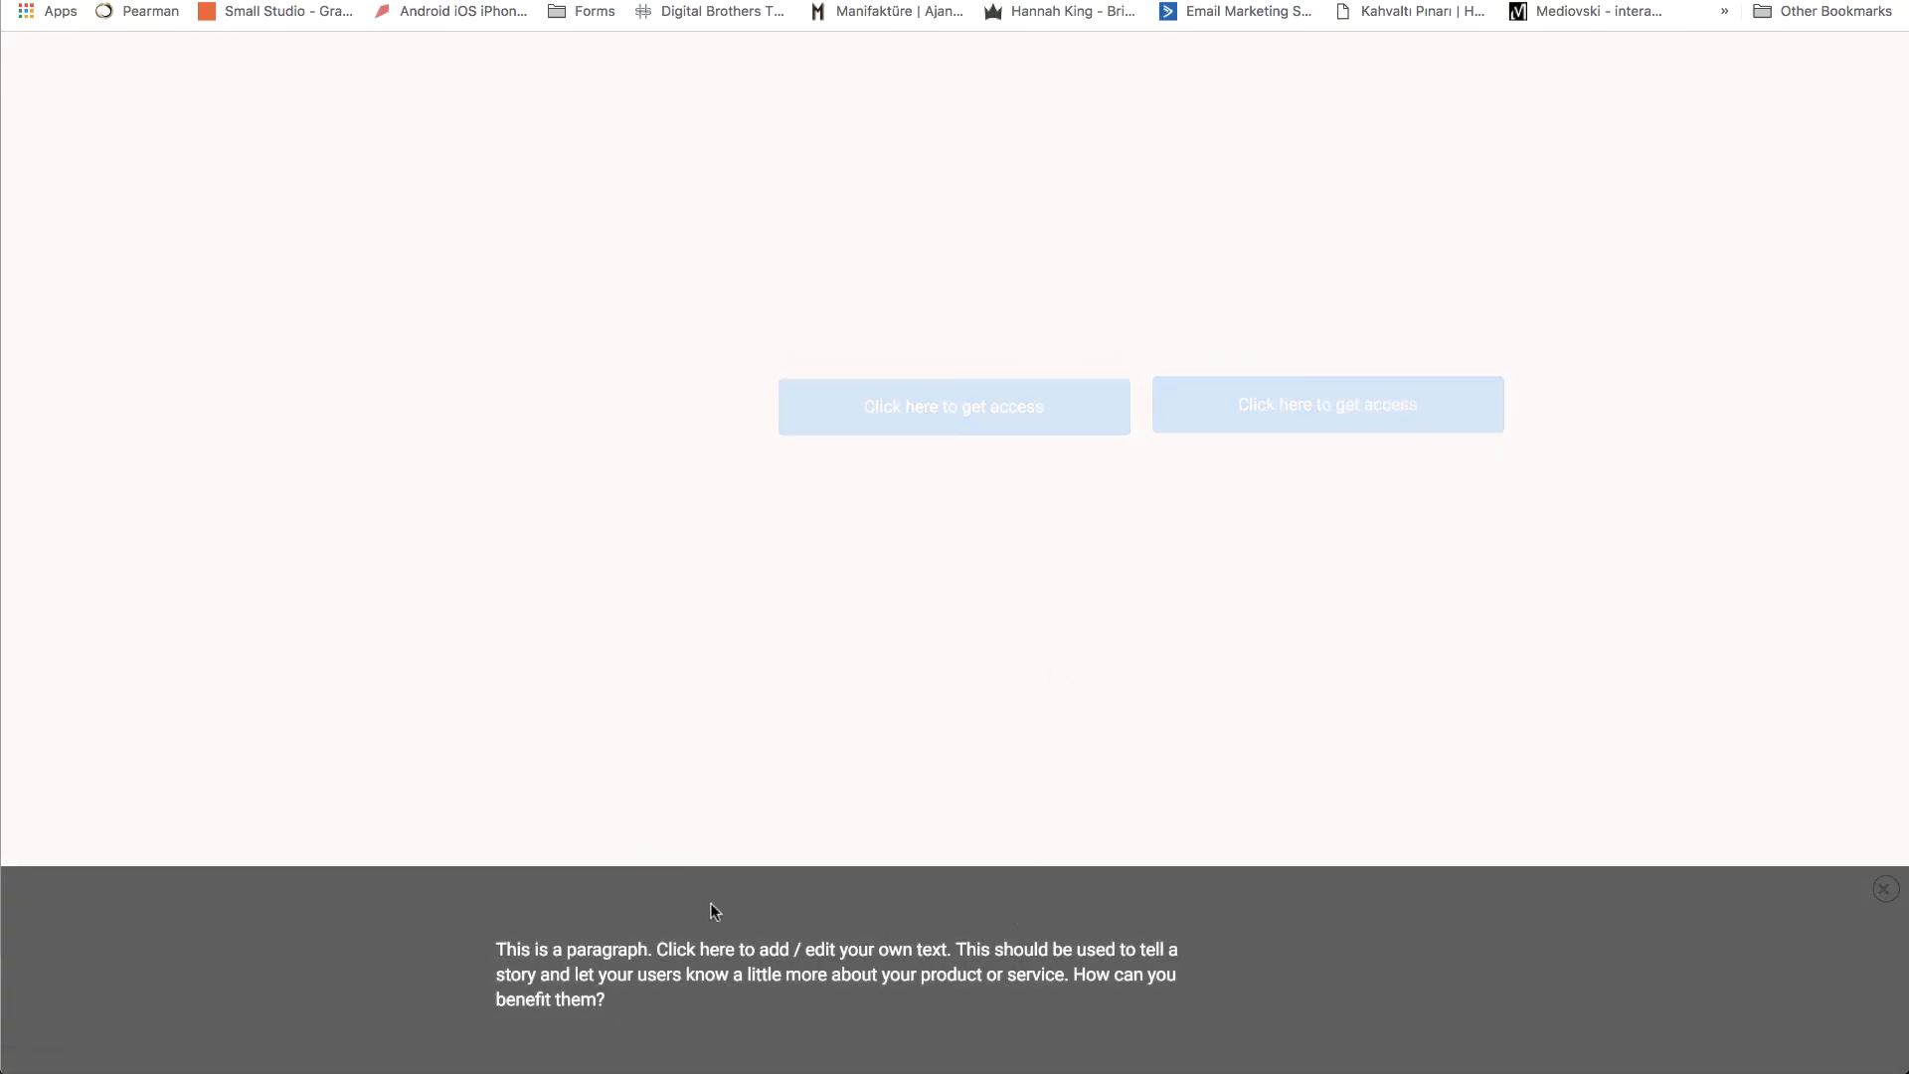
left_click(1884, 888)
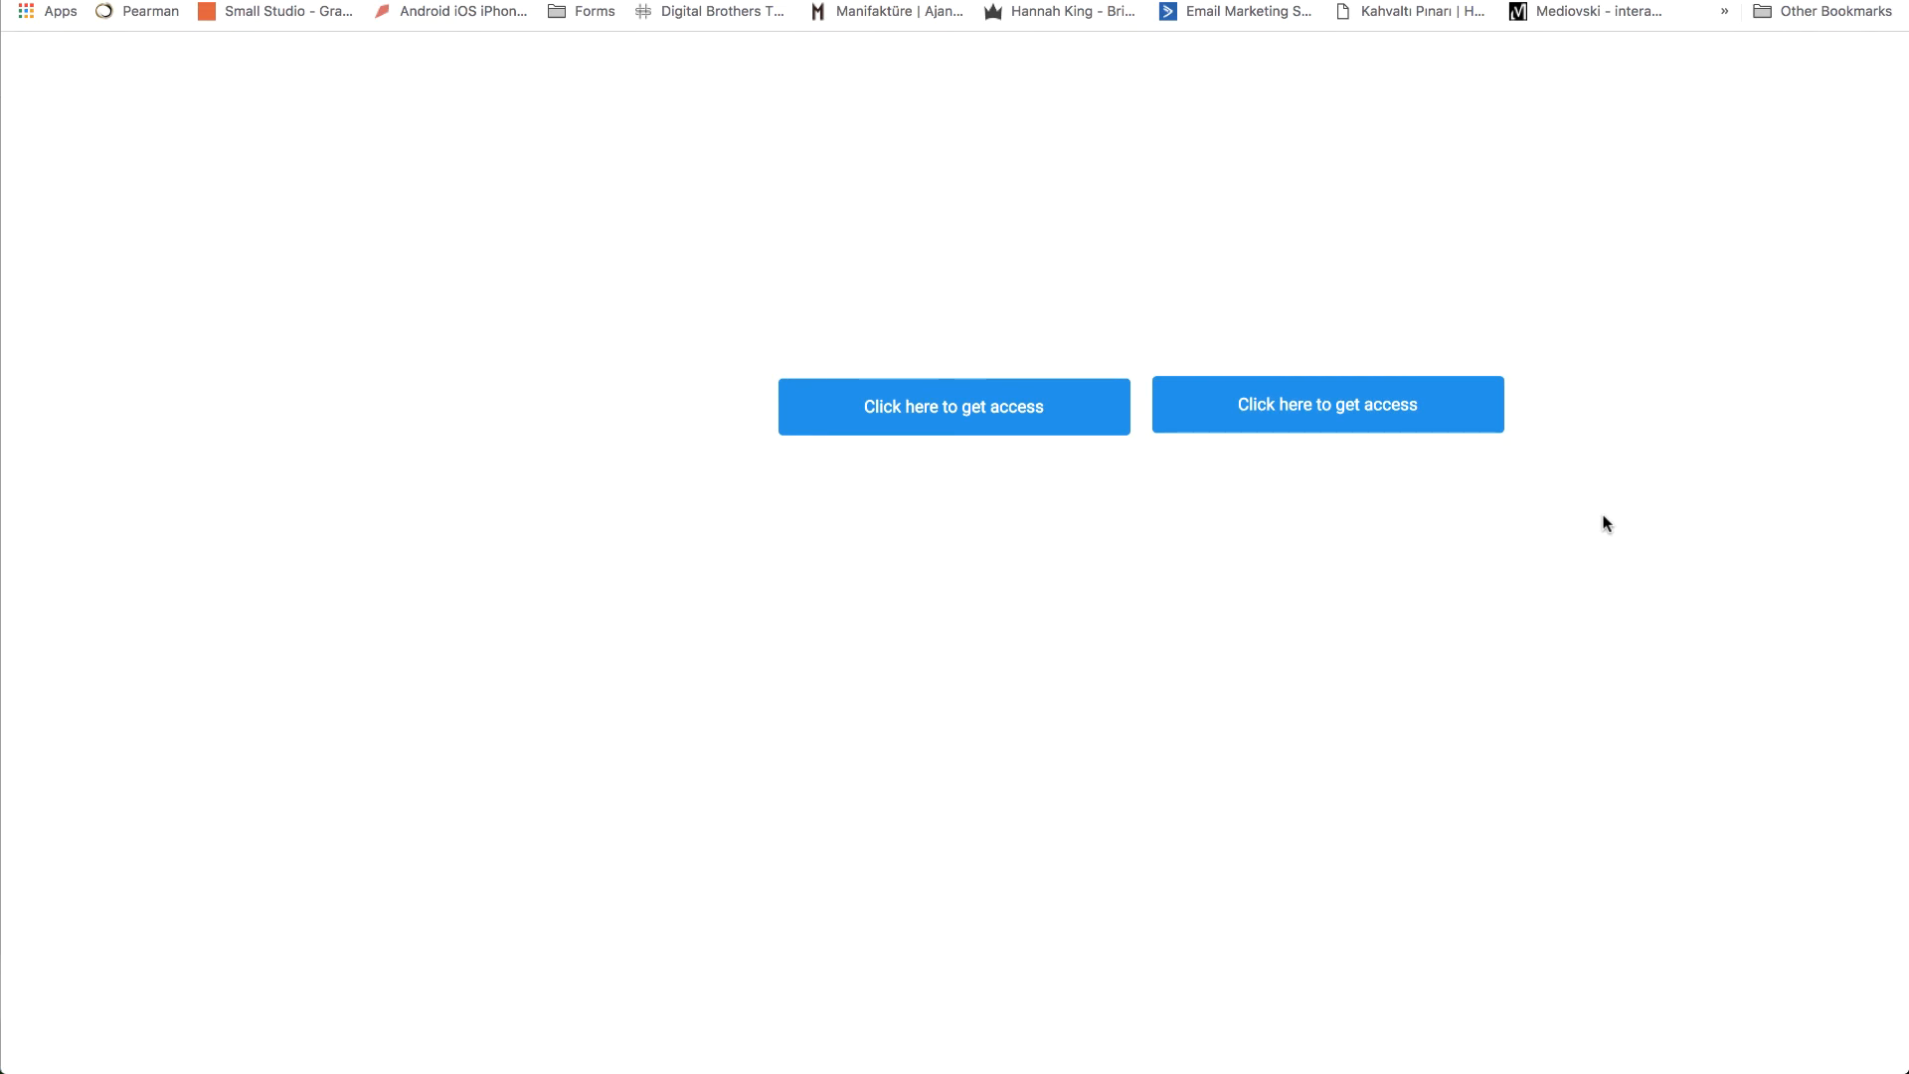
left_click(1358, 415)
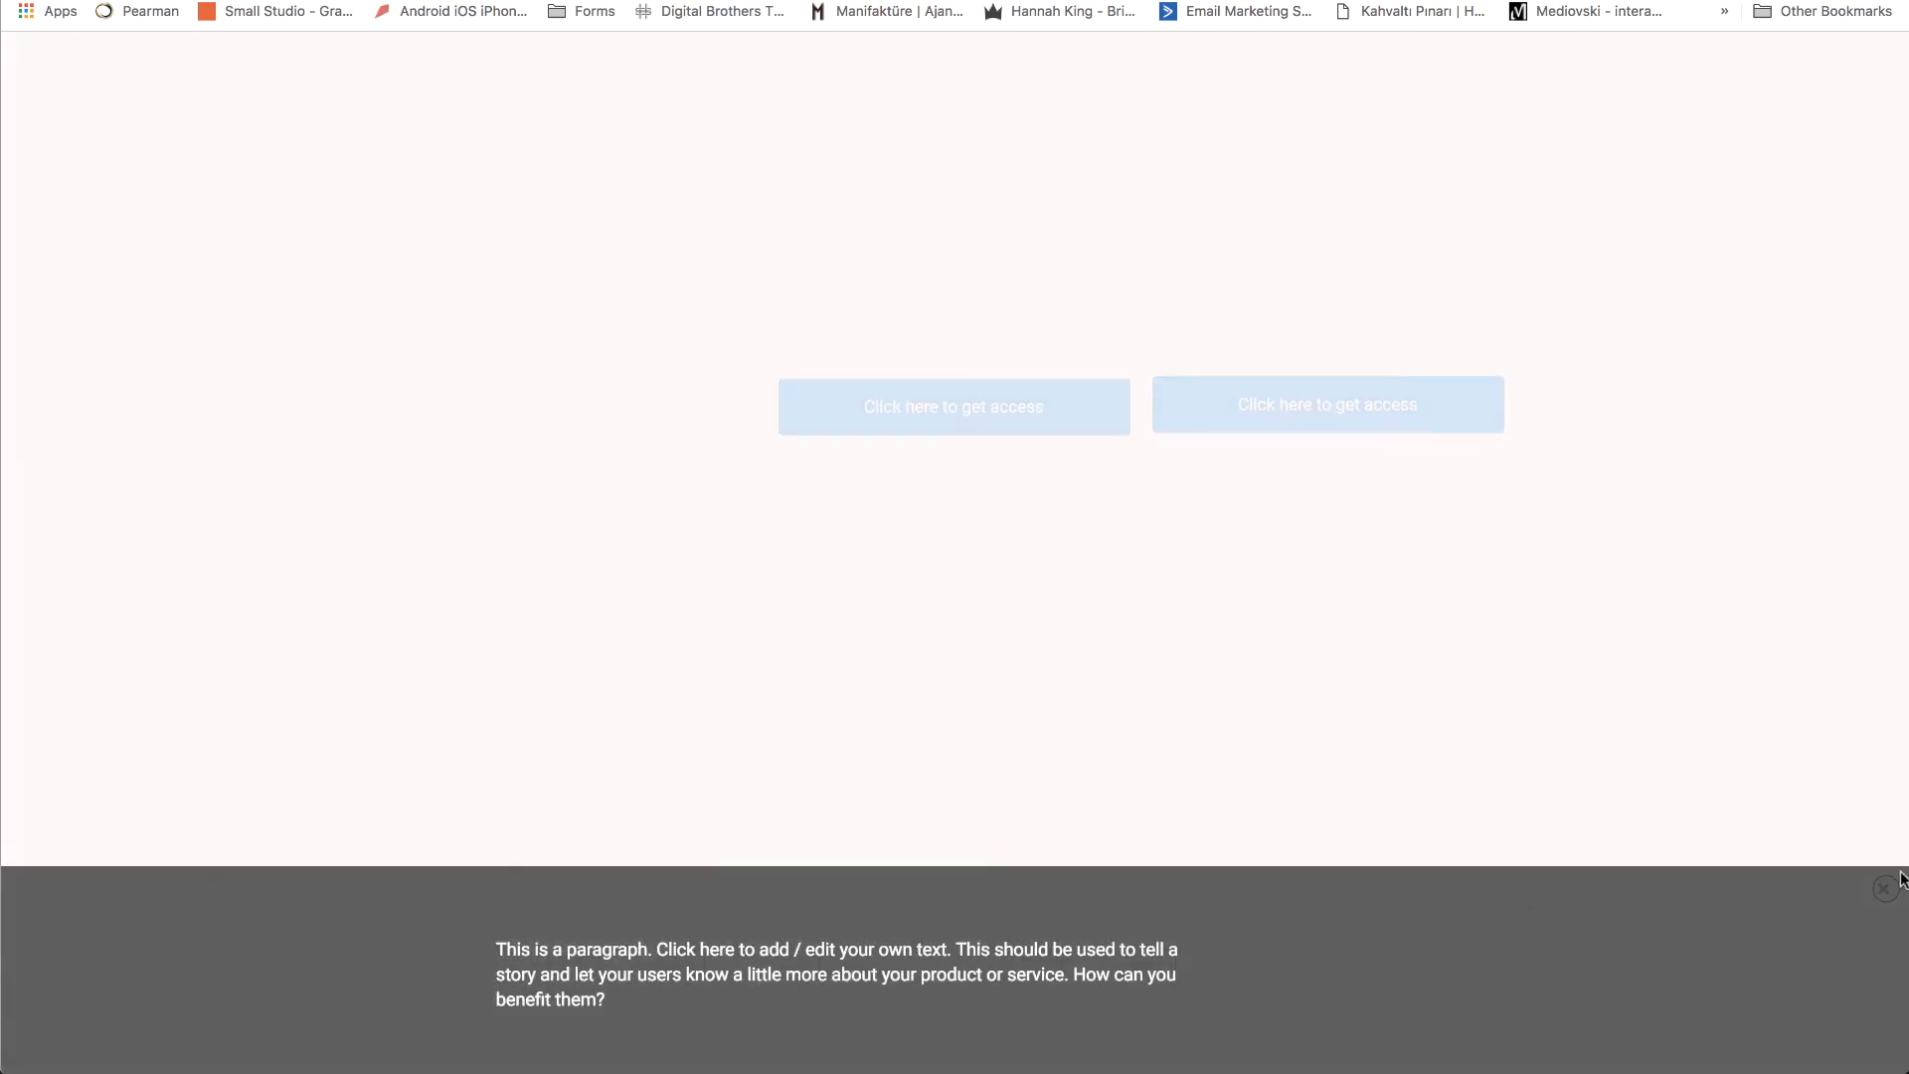
left_click(1836, 863)
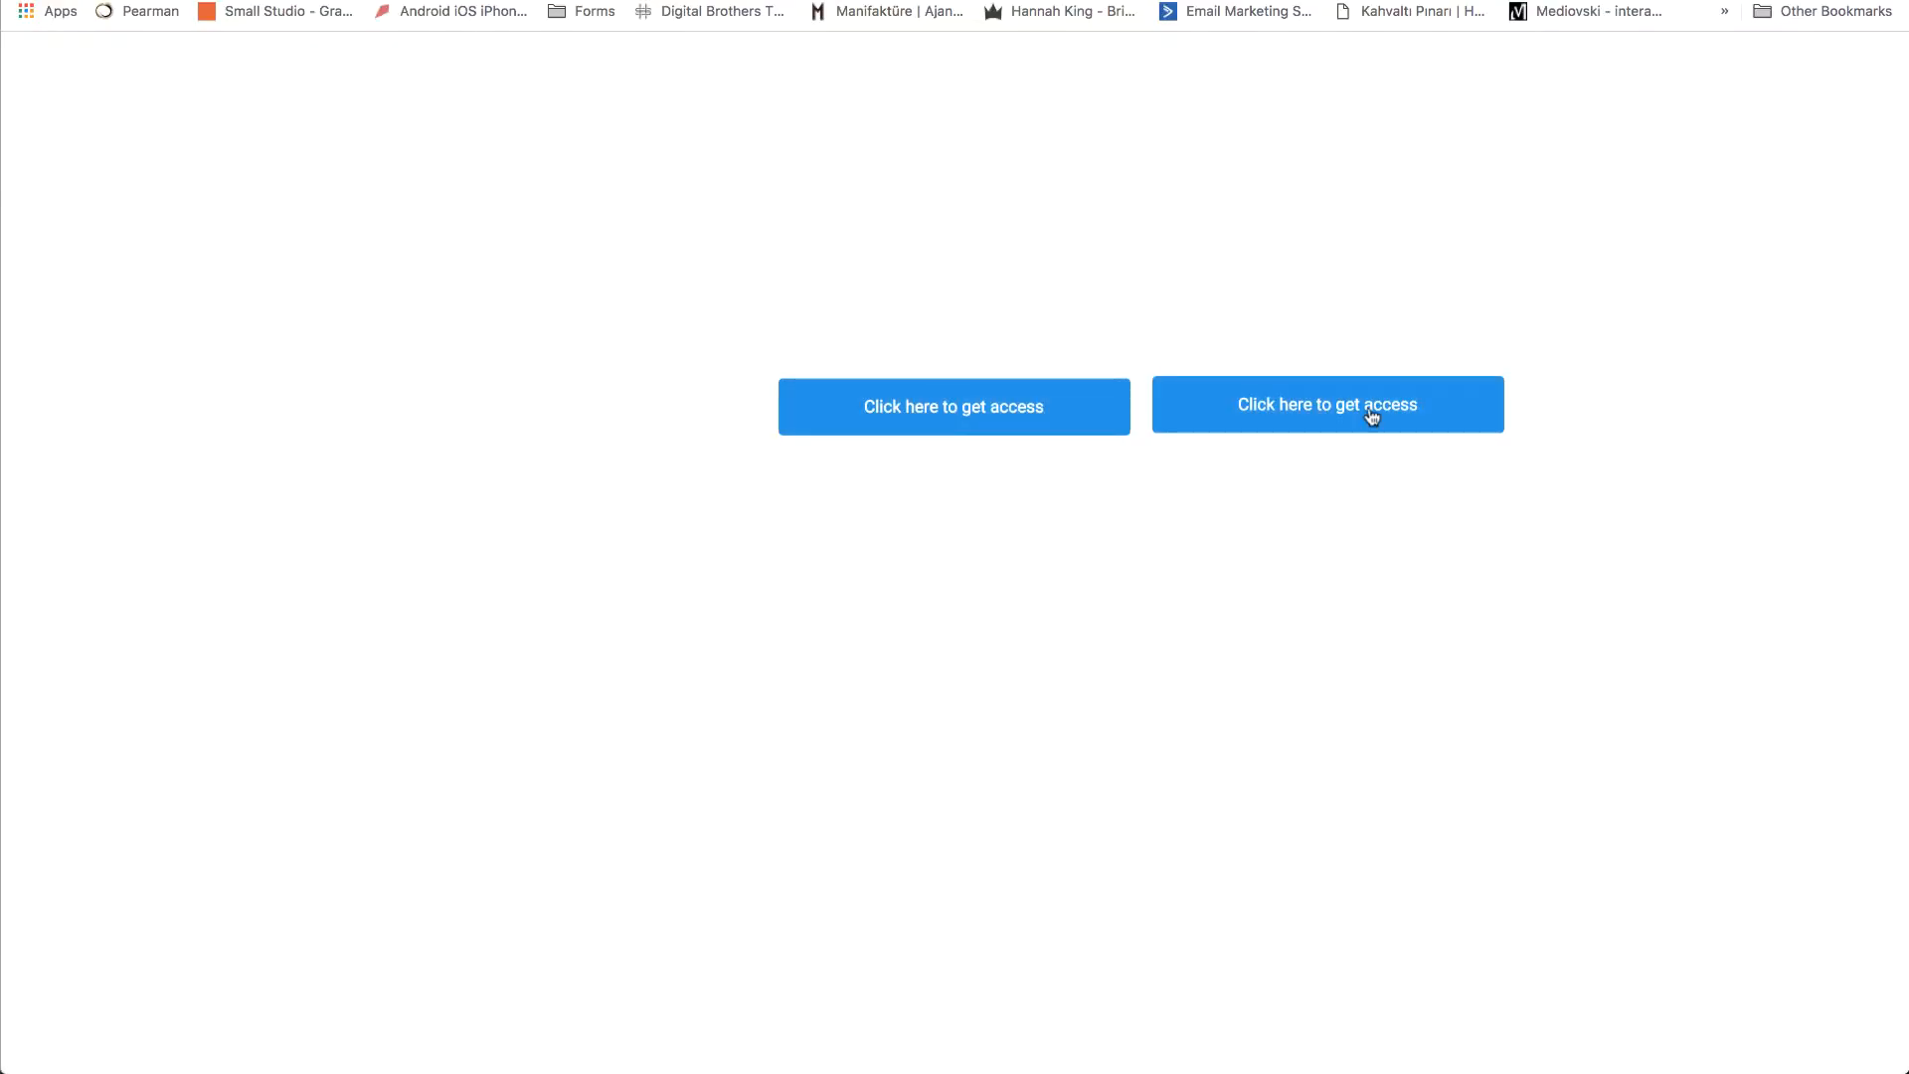
left_click(1370, 412)
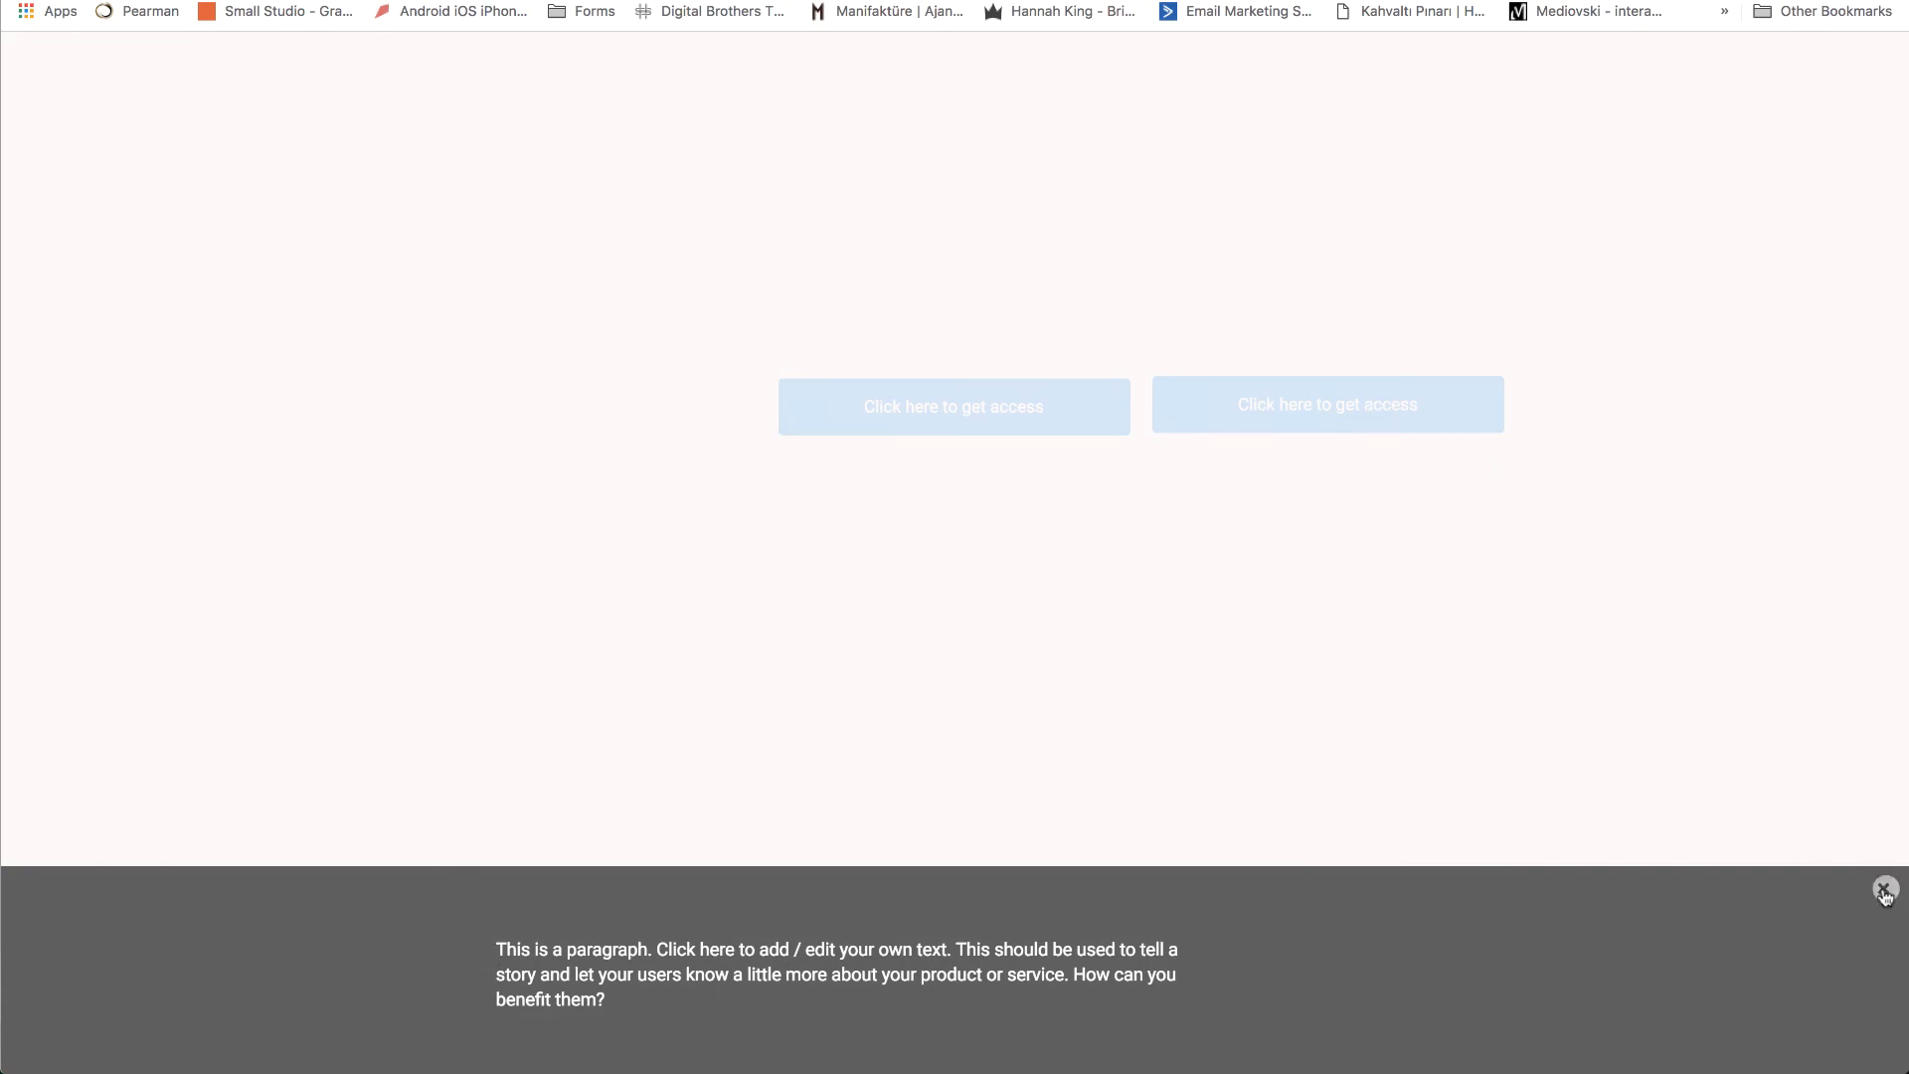
left_click(1883, 889)
left_click(1326, 404)
left_click(1882, 888)
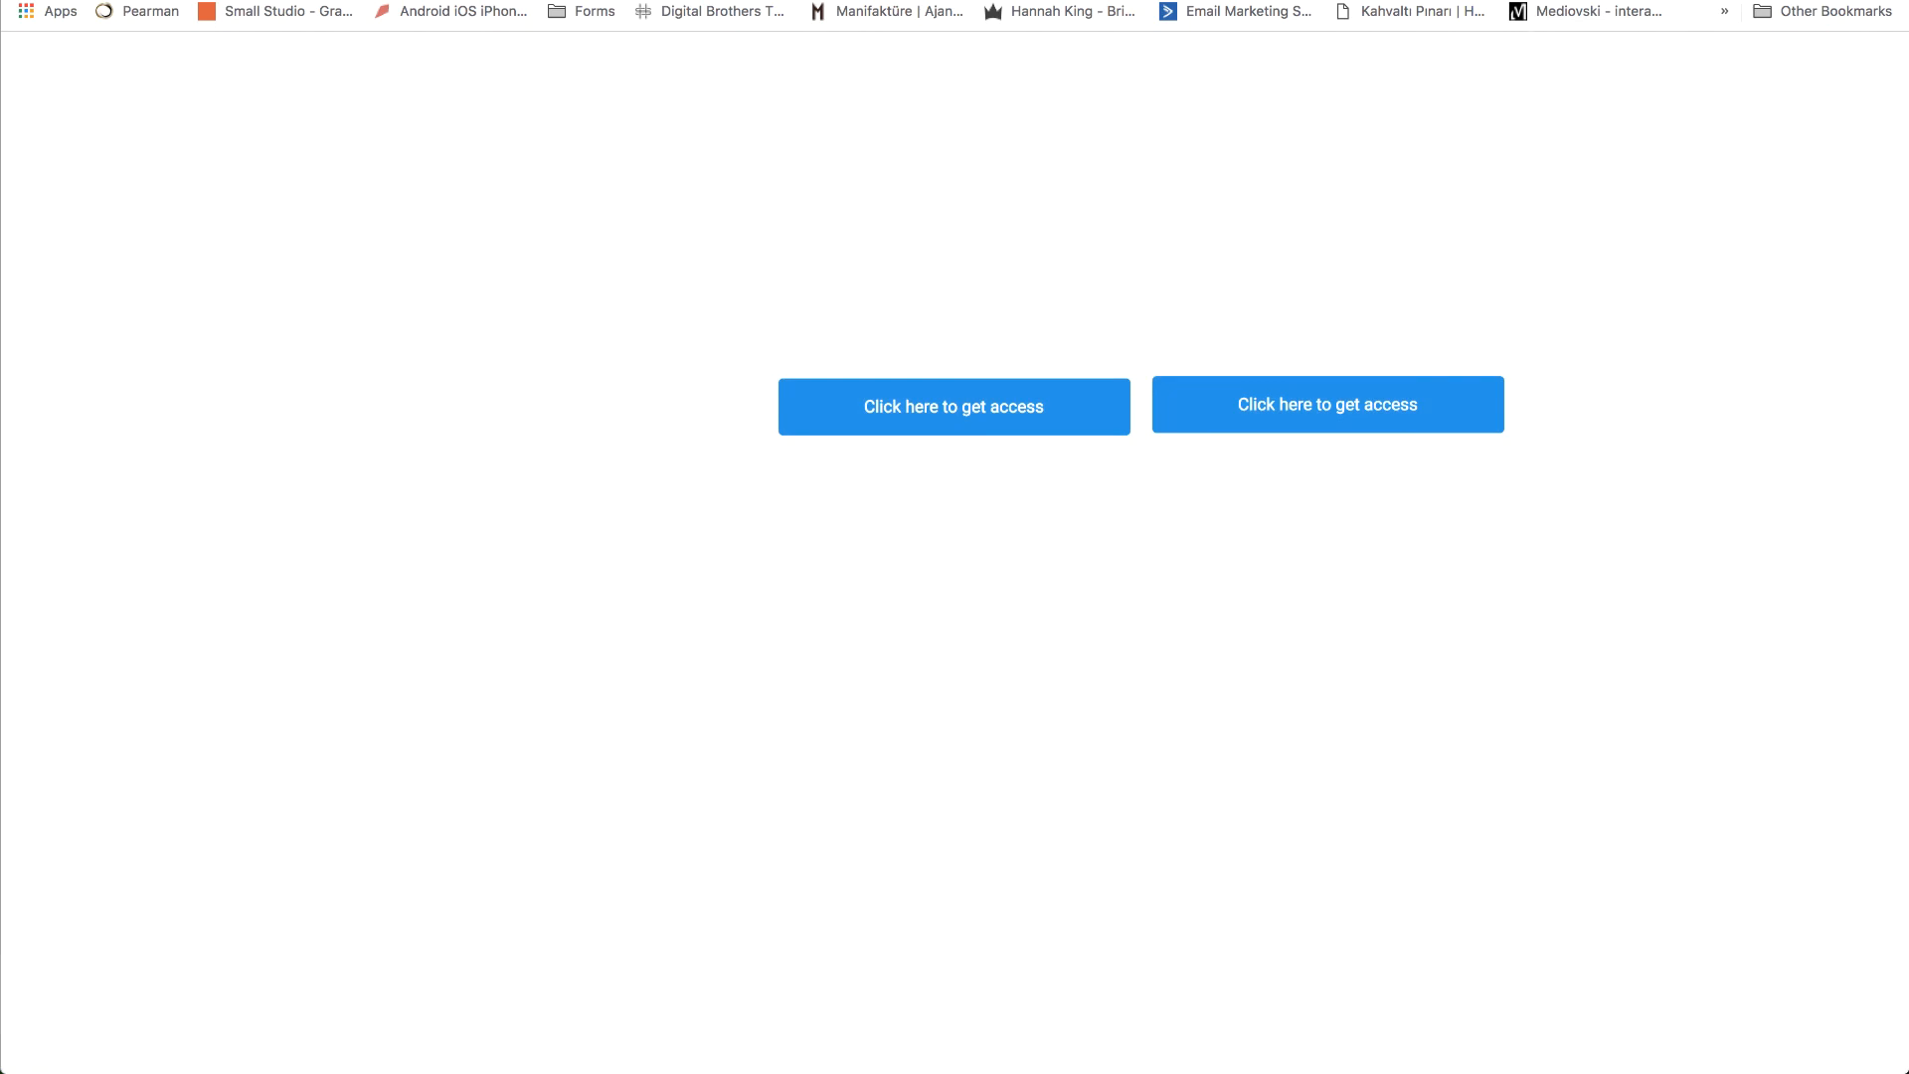
key("super+w")
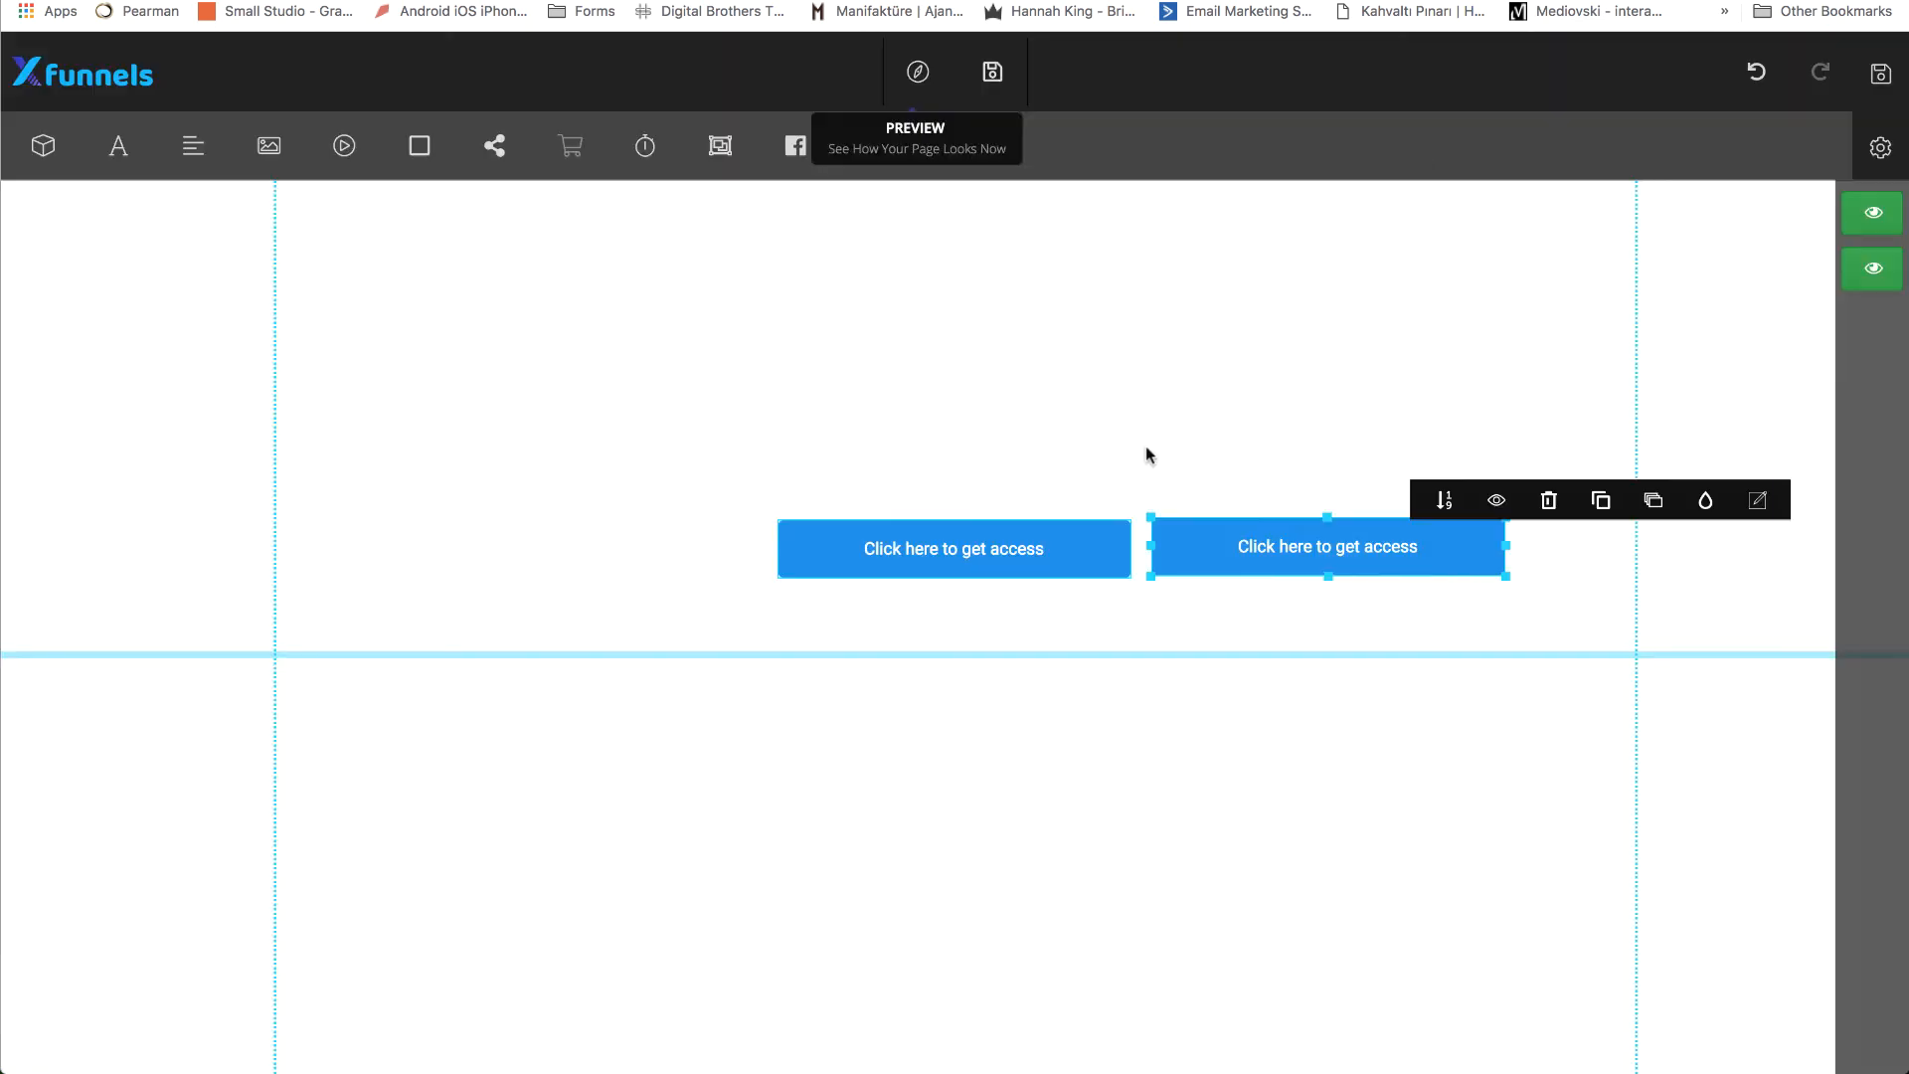
Show #modal-2, change its modal type to Top in the block background settings and close those settings.
left_click(1886, 285)
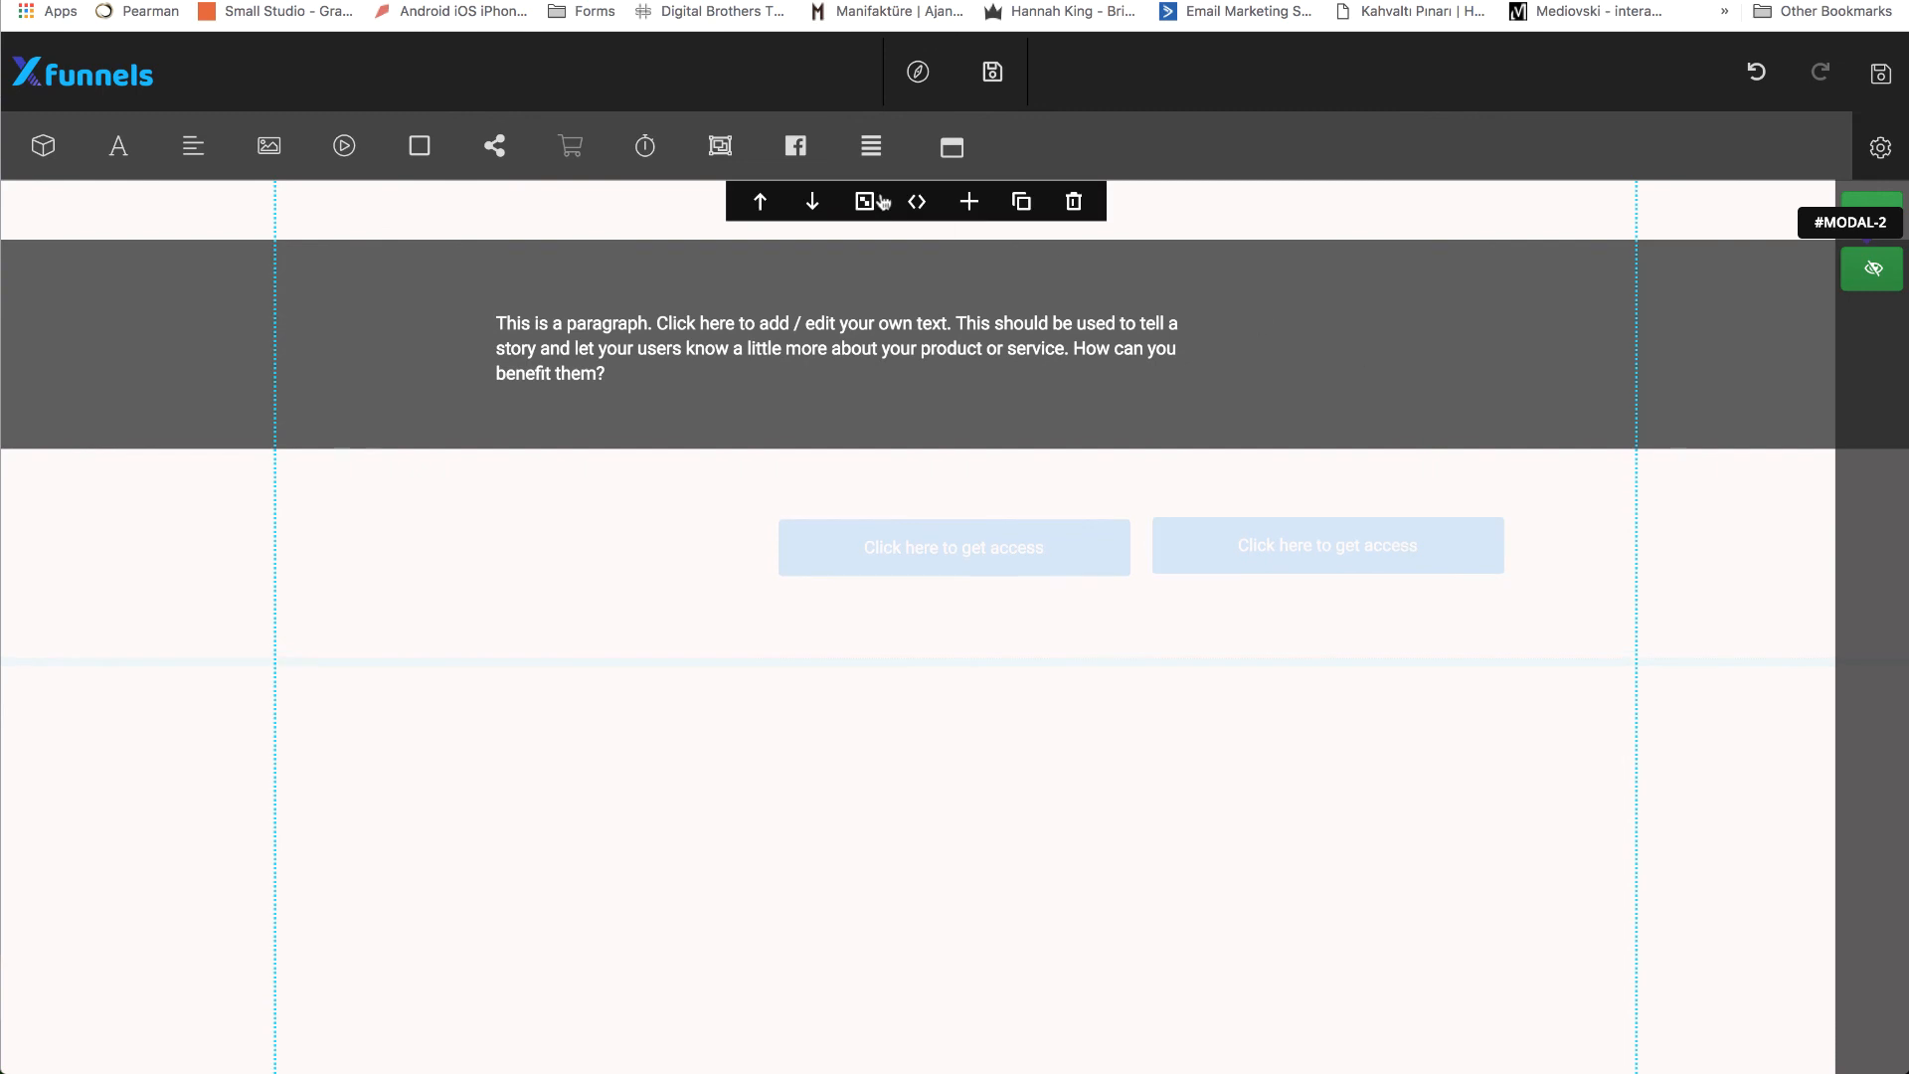
left_click(882, 203)
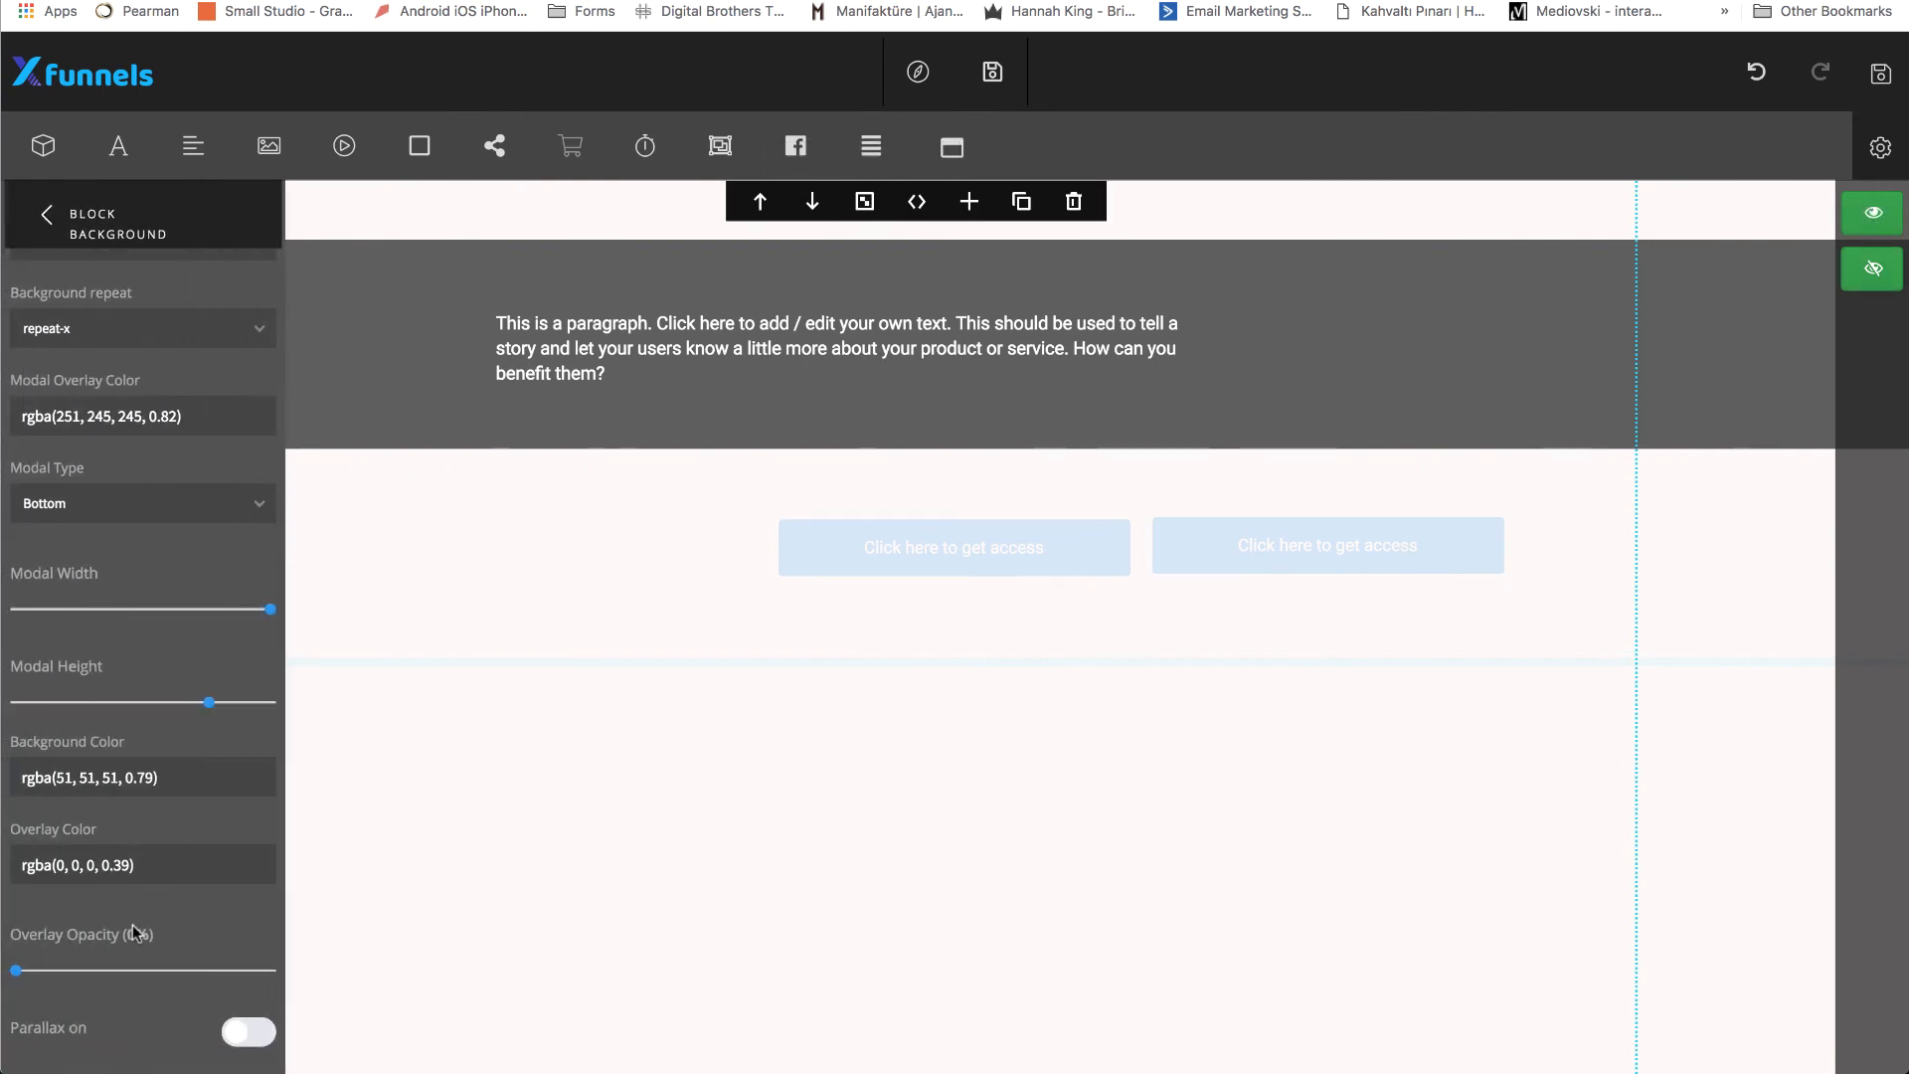
left_click(157, 507)
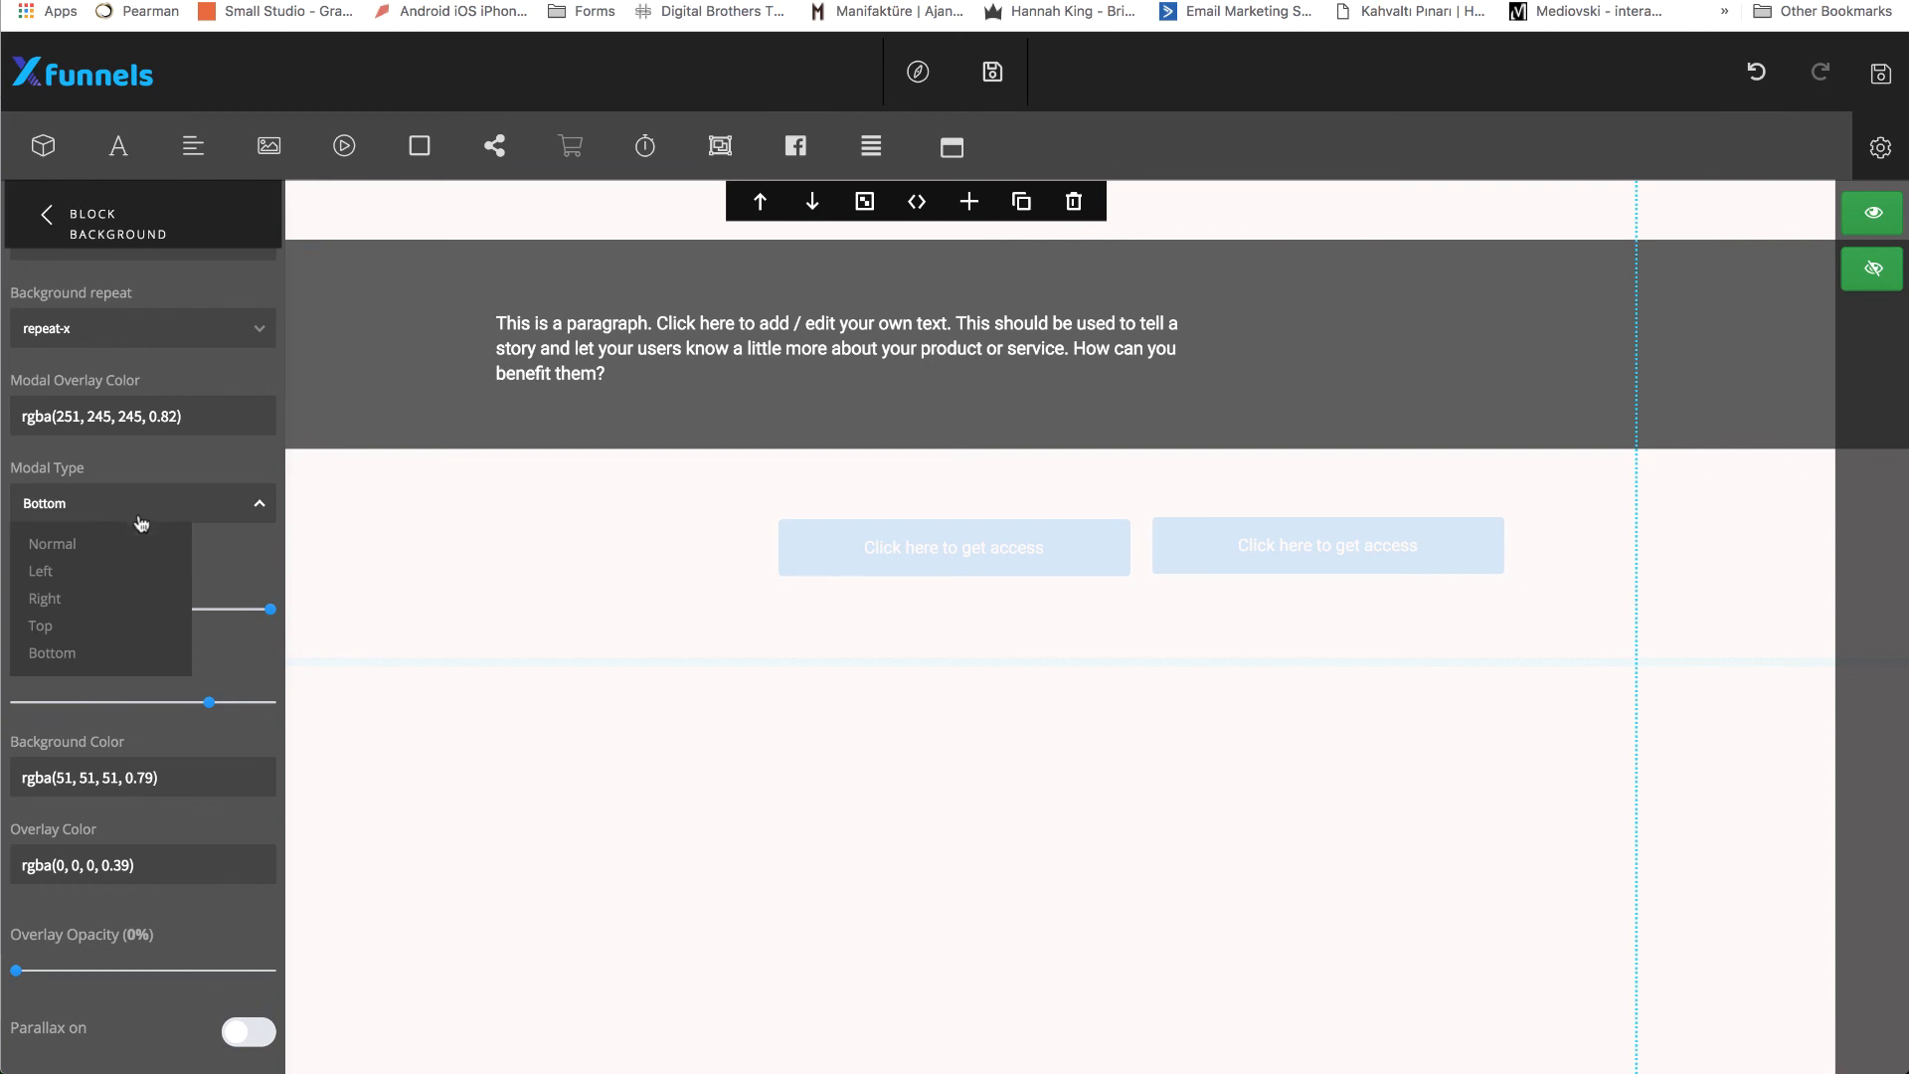
left_click(54, 630)
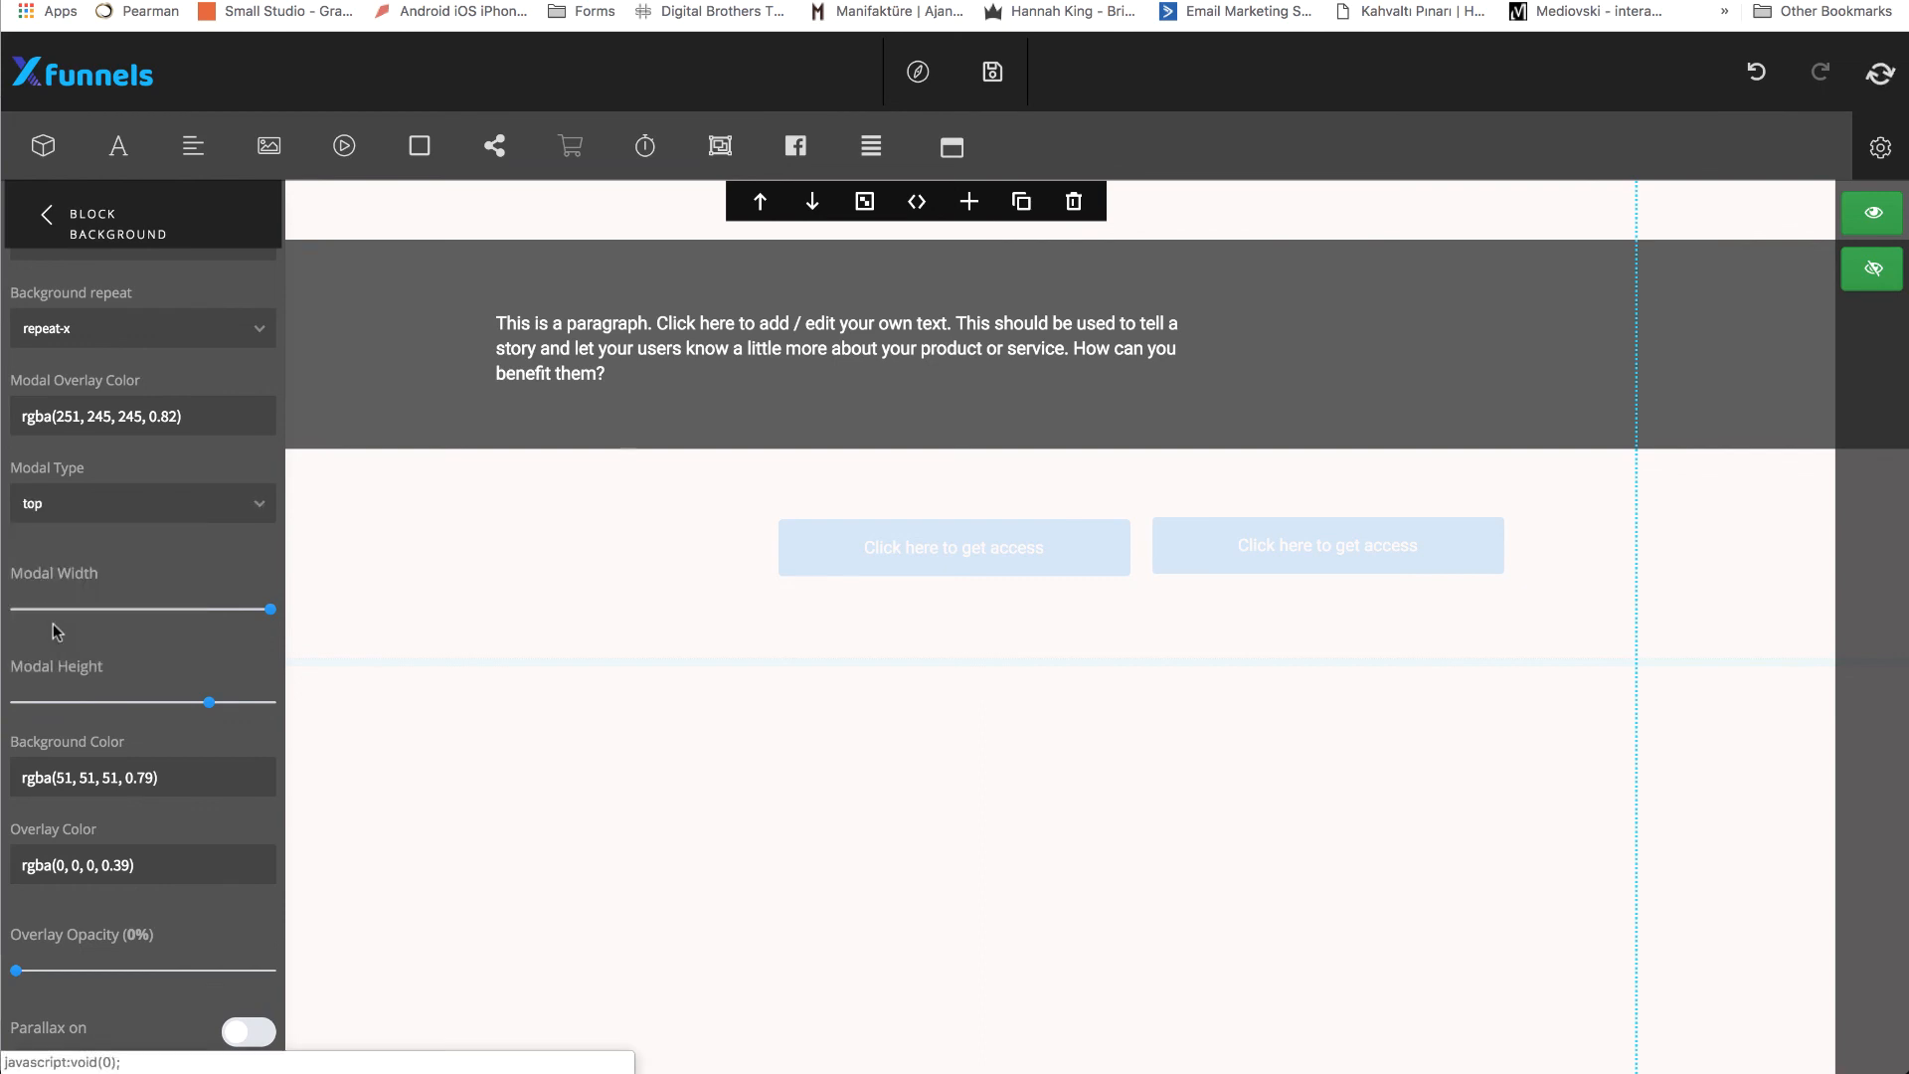
left_click(45, 206)
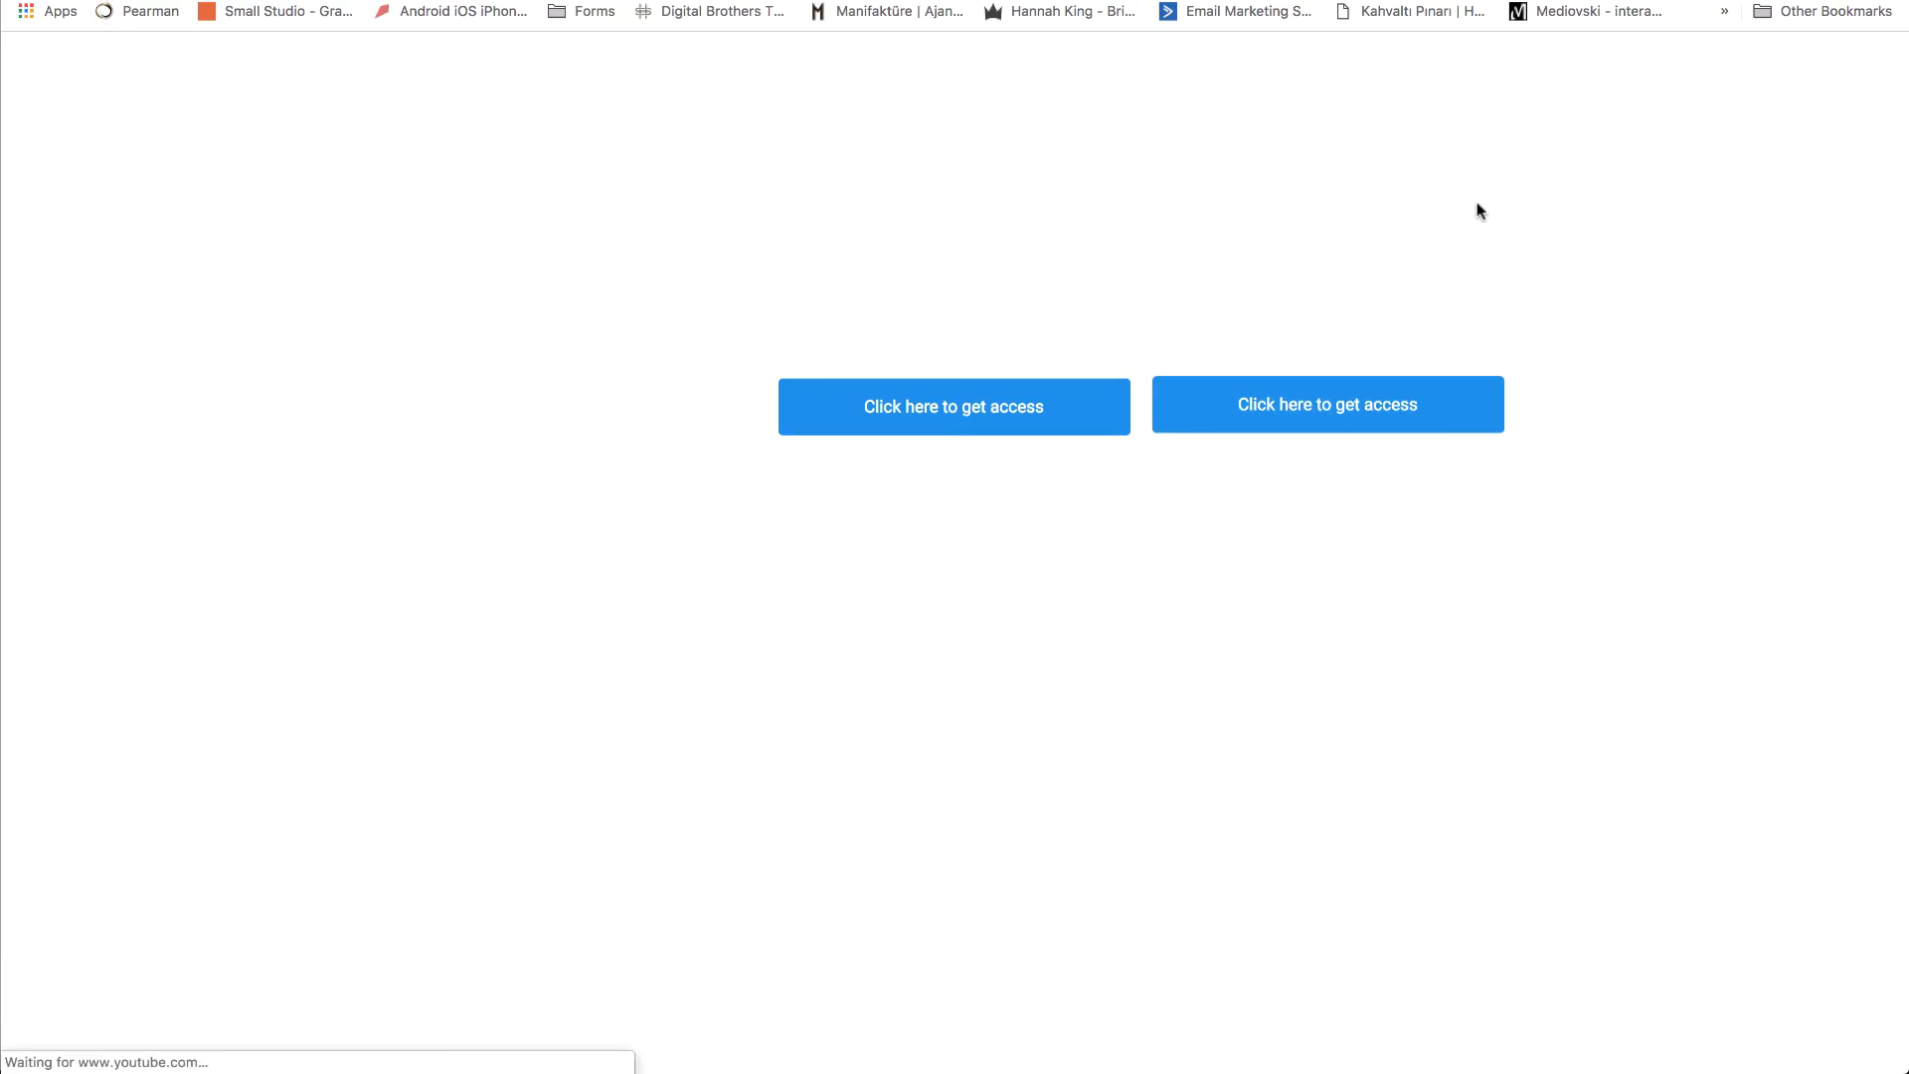
Test both access buttons in the page preview, opening and closing the top banner popup and the video form popup.
left_click(1391, 403)
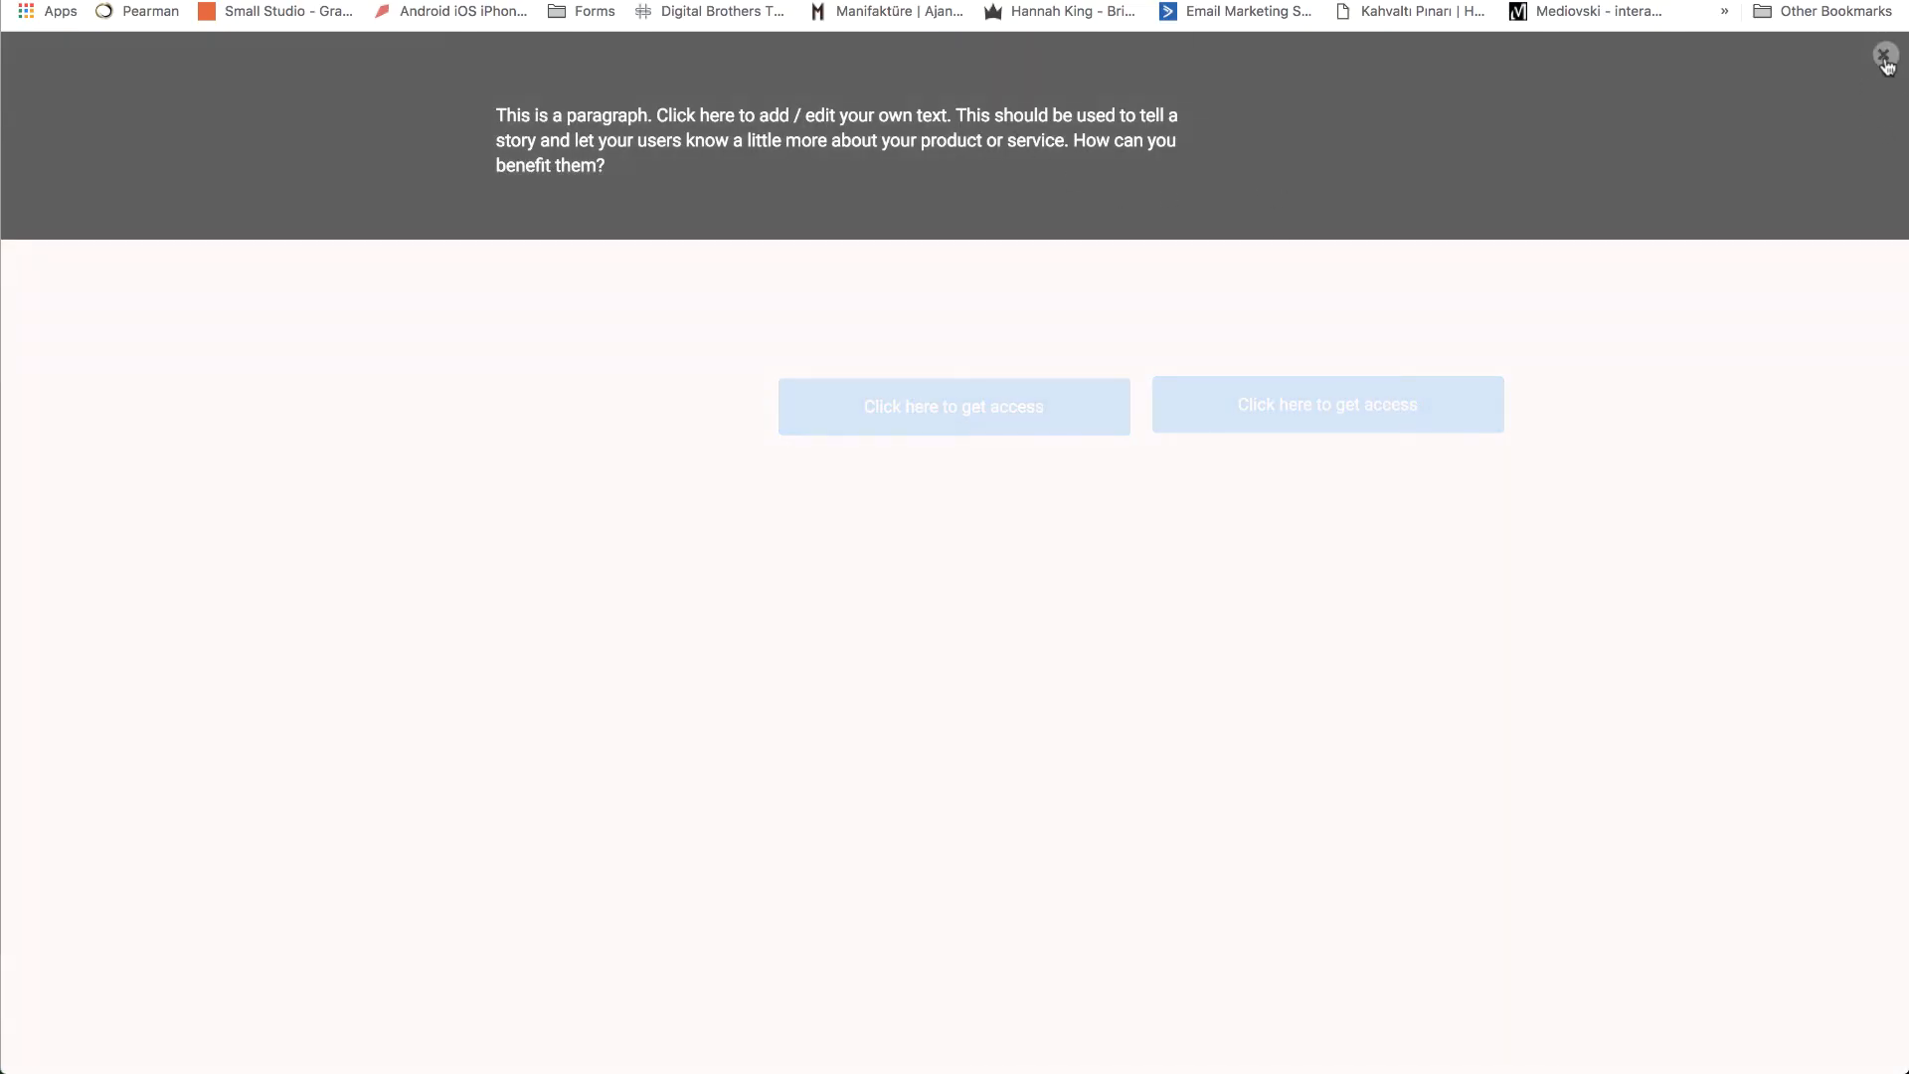
left_click(1885, 56)
left_click(1416, 409)
left_click(1881, 62)
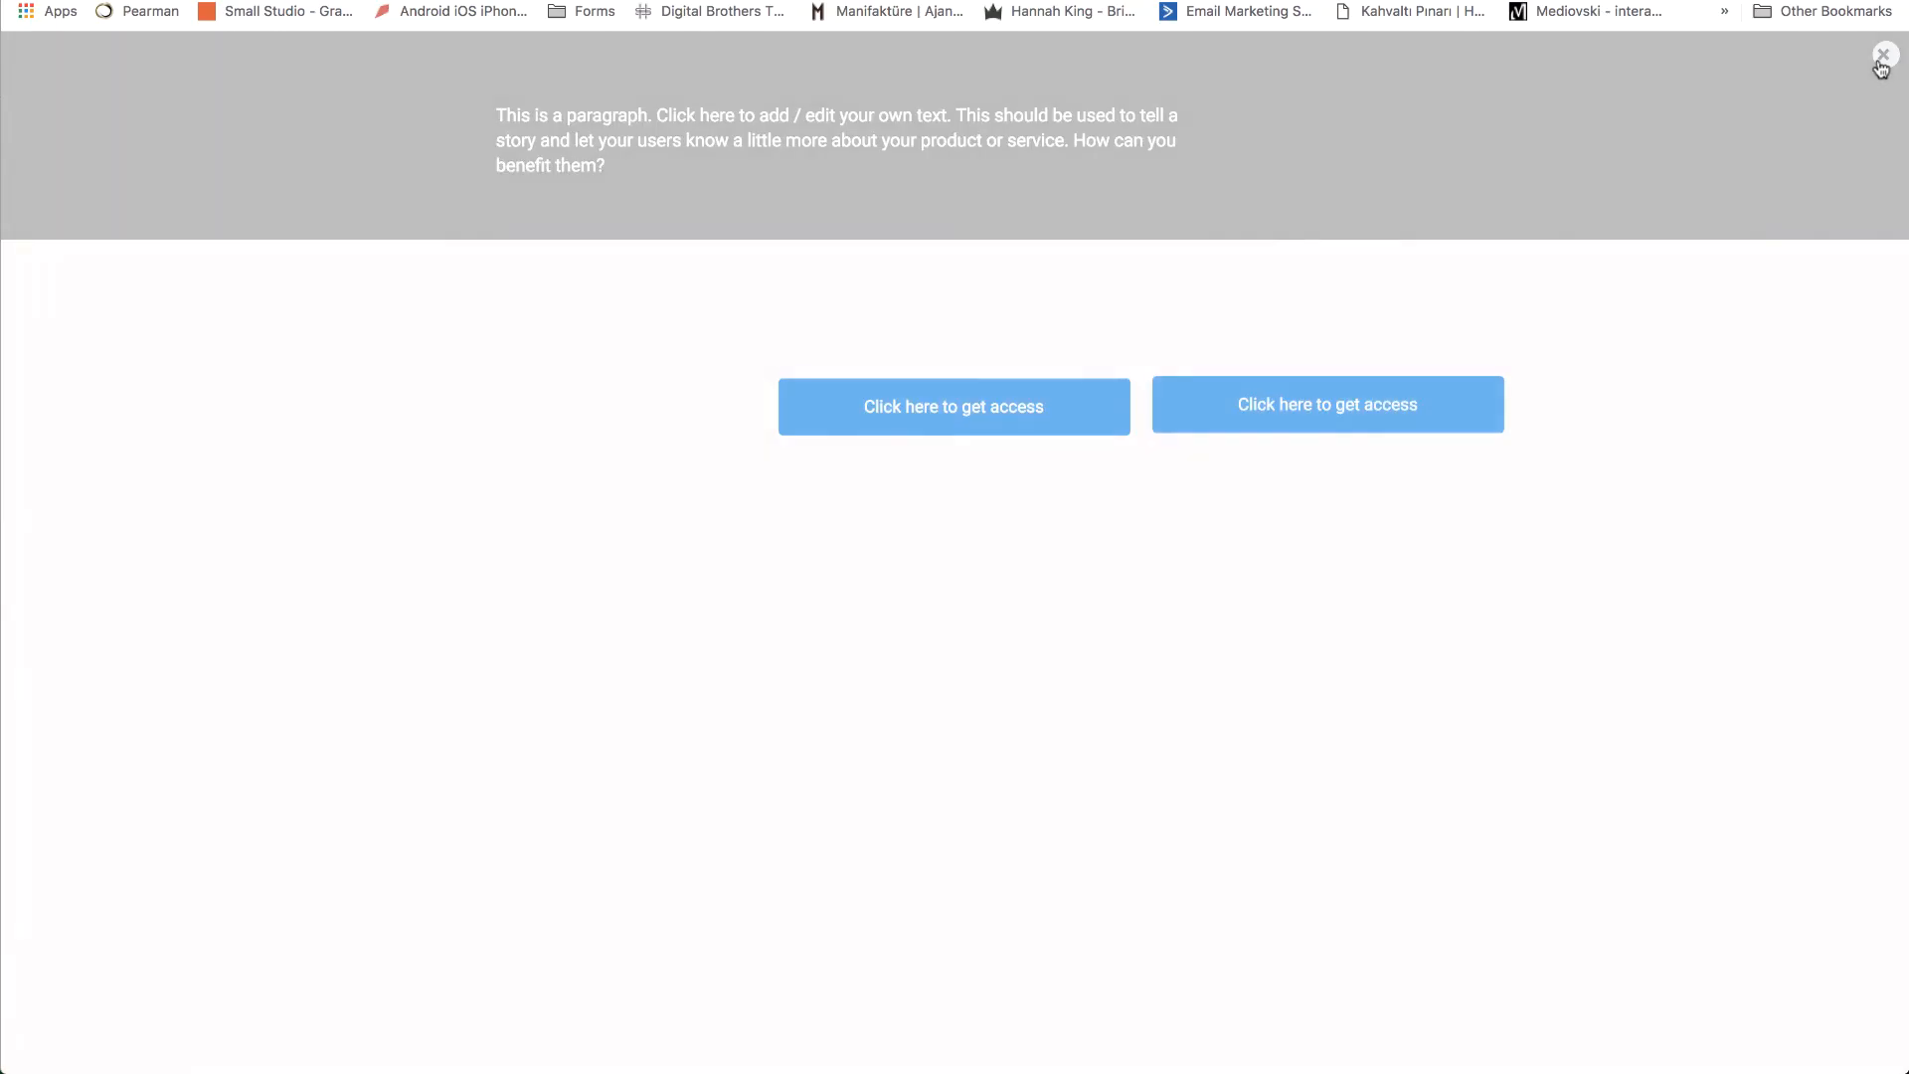
left_click(970, 410)
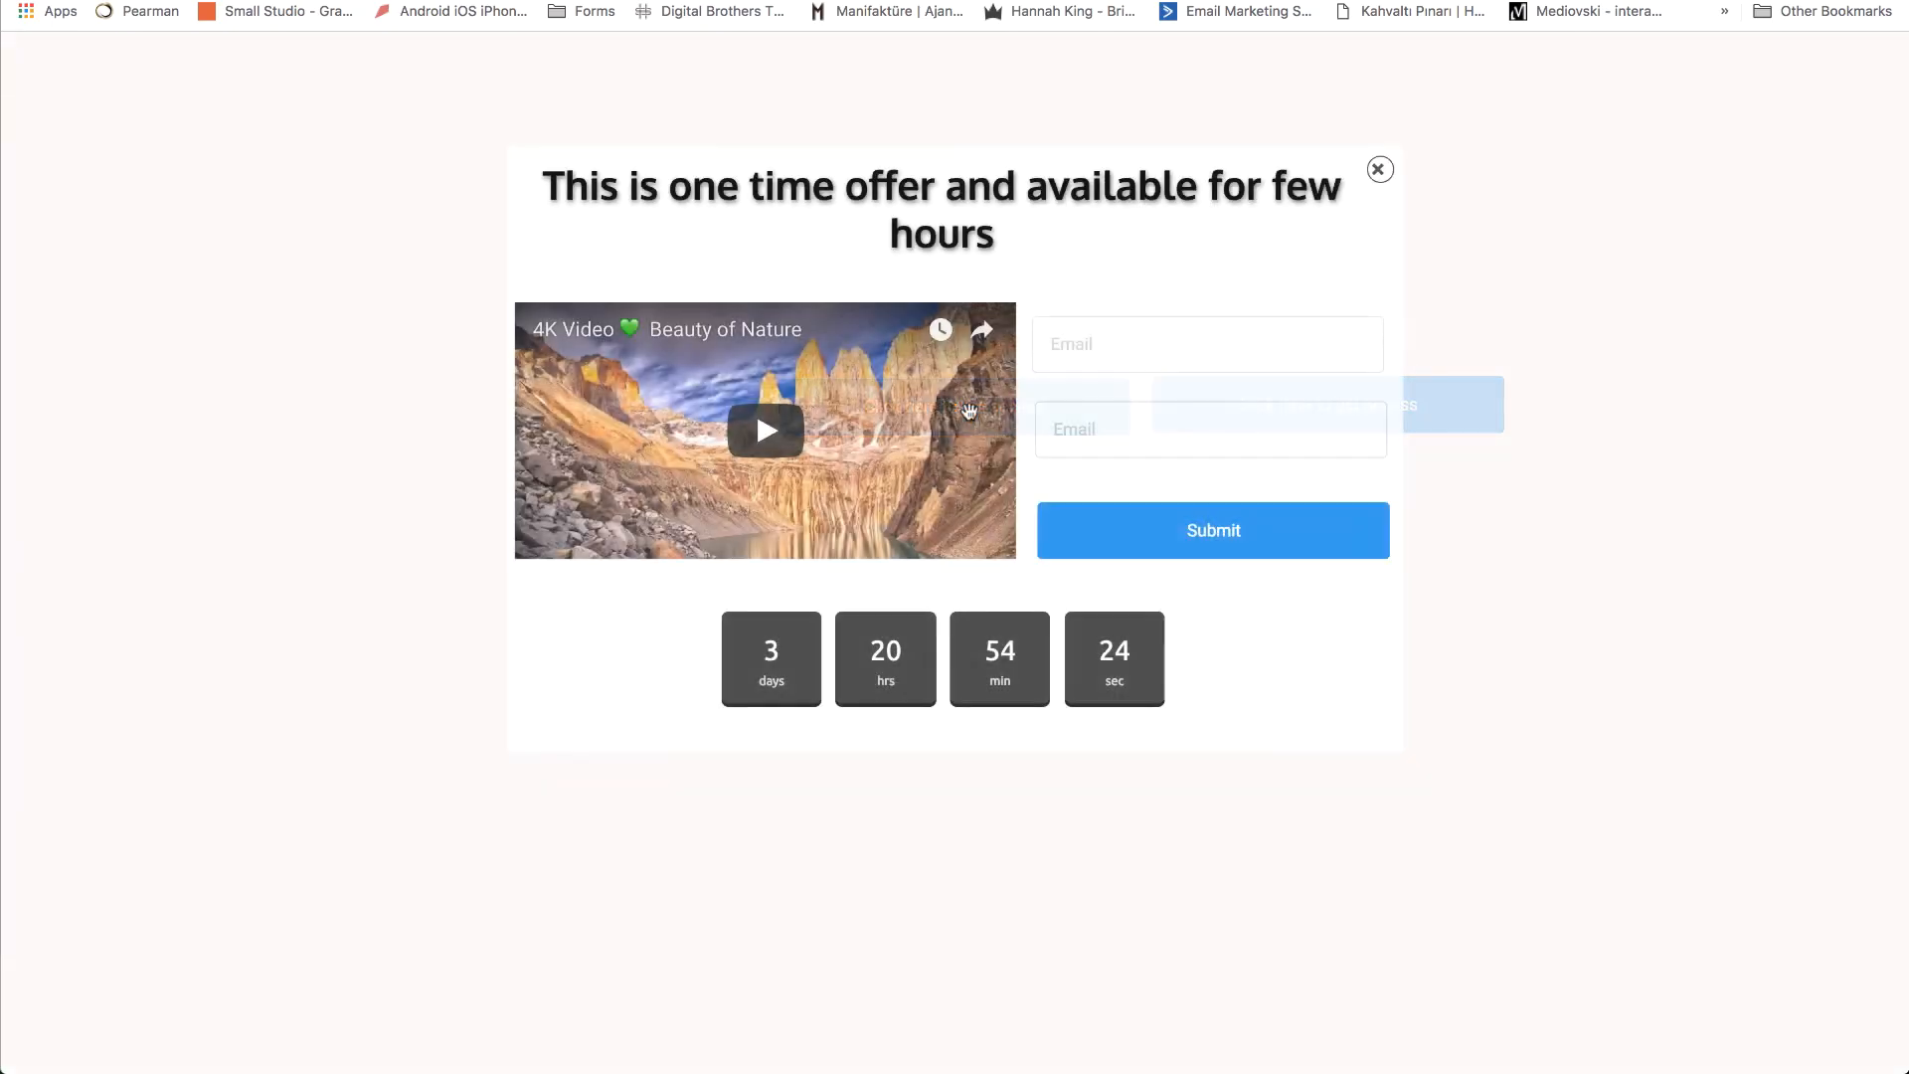
left_click(1377, 170)
left_click(1350, 414)
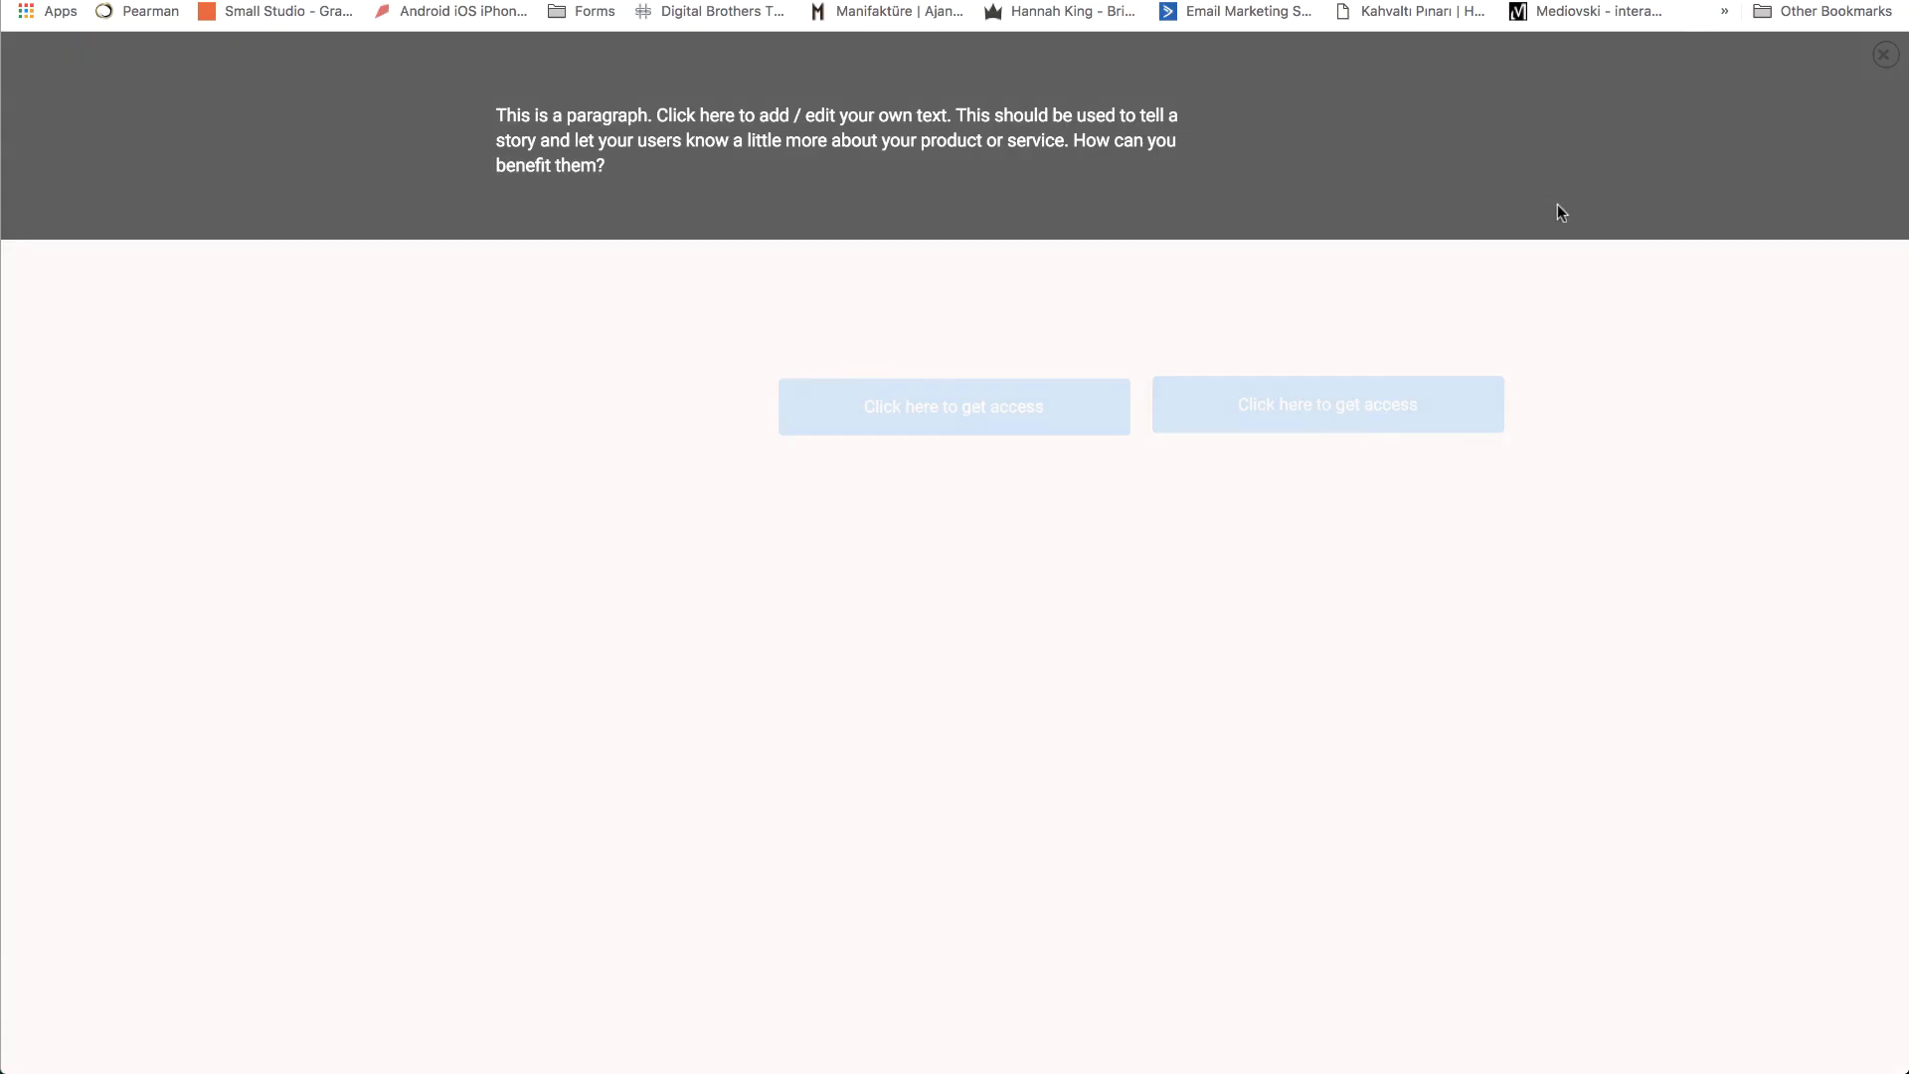
left_click(1884, 54)
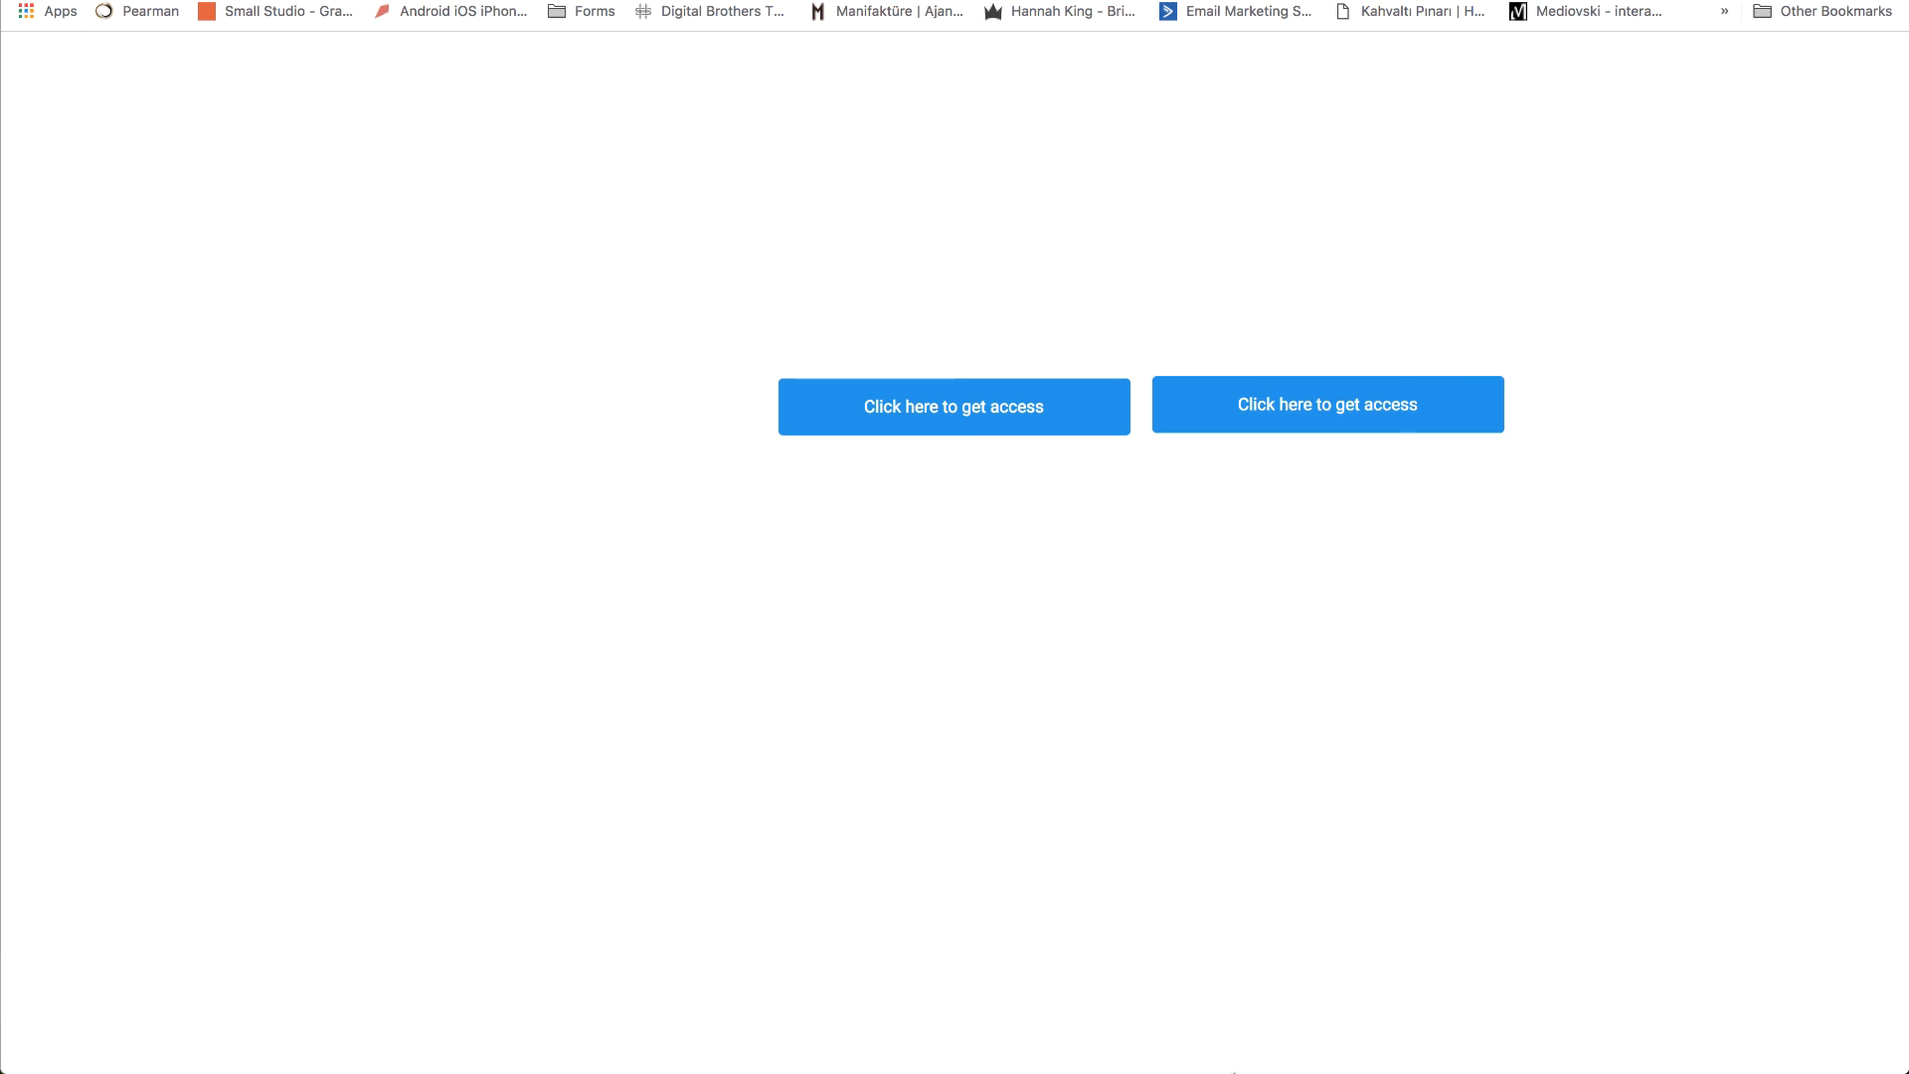
mouse_move(1238, 1054)
right_click(1327, 982)
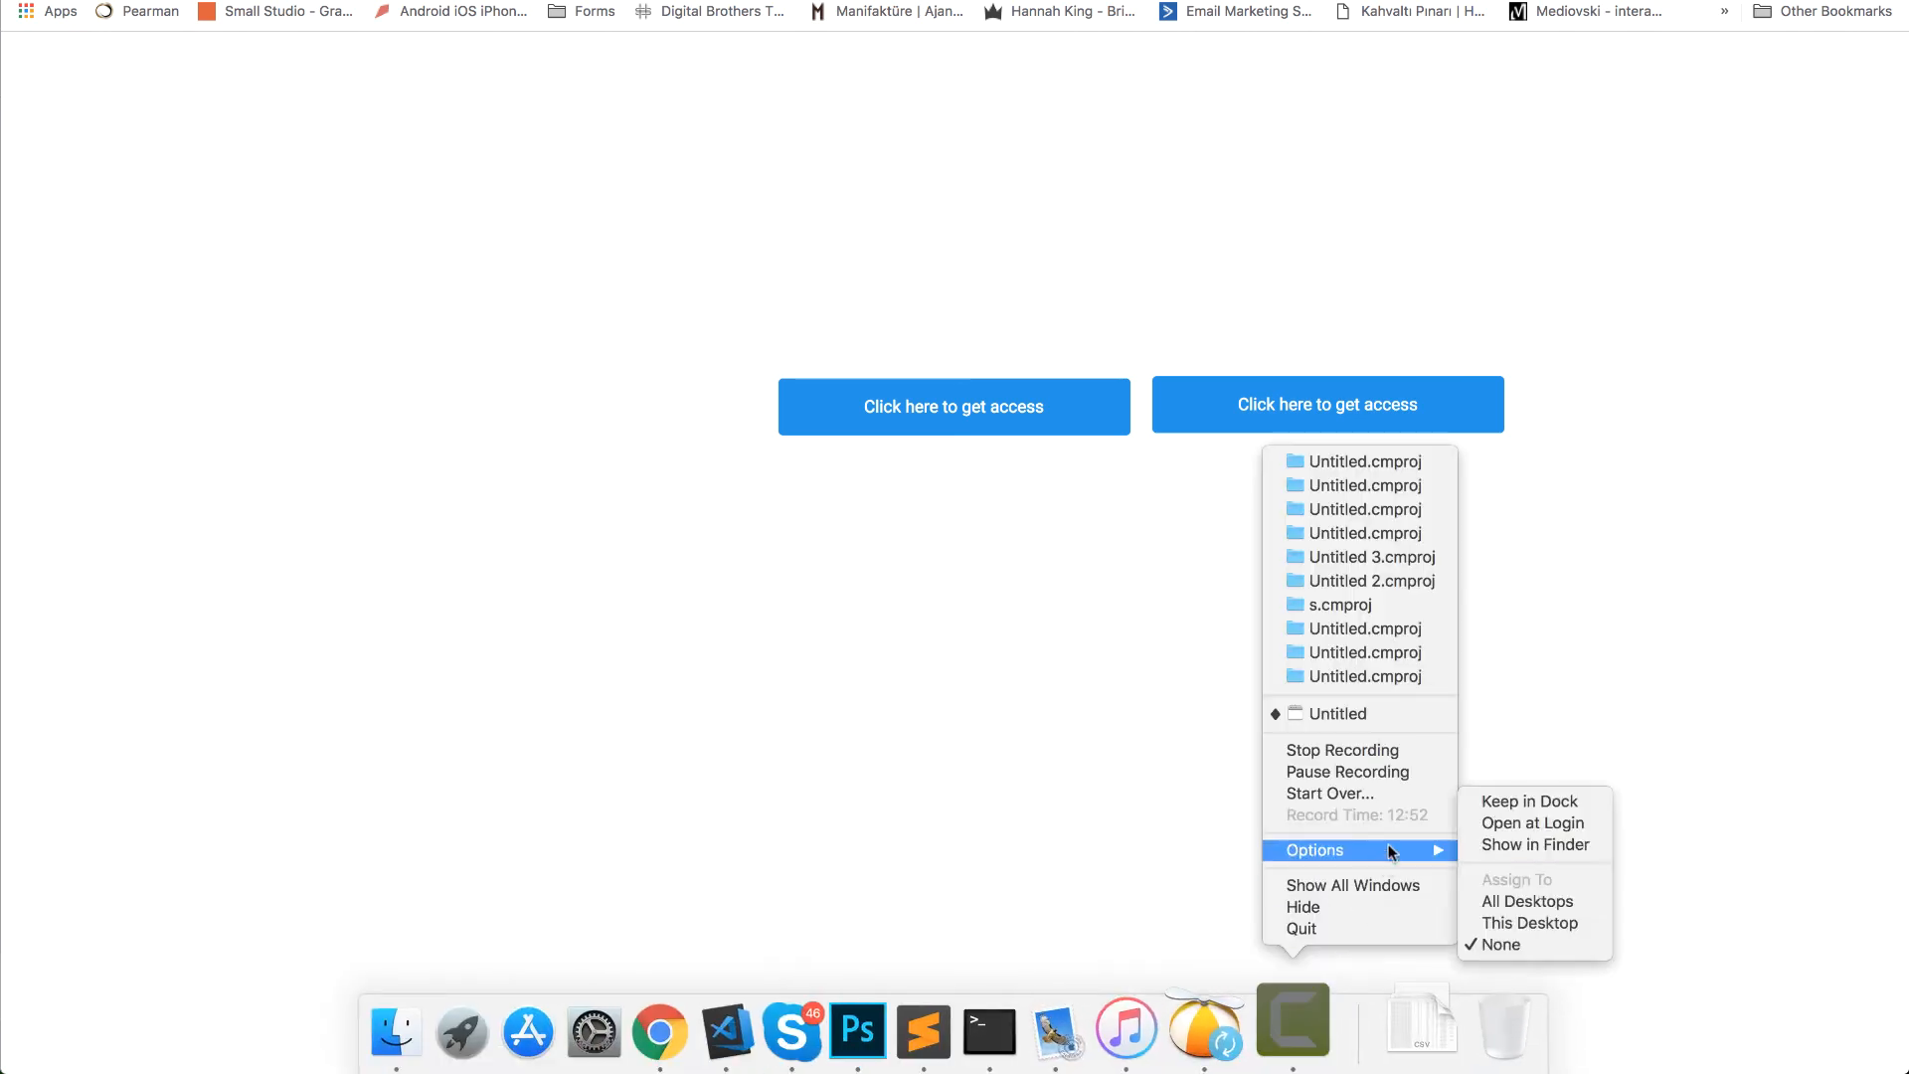